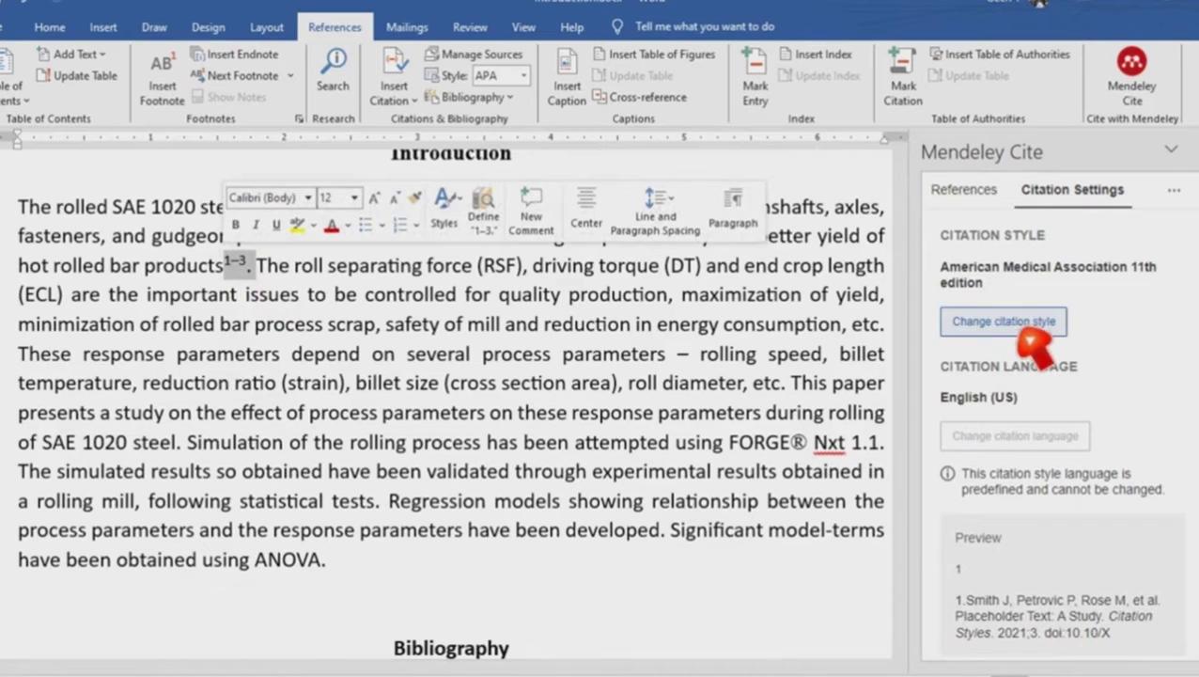
- Switch the Mendeley Cite citation style to IEEE so citations read [1], [2], [3]
left_click(1013, 326)
left_click(1004, 344)
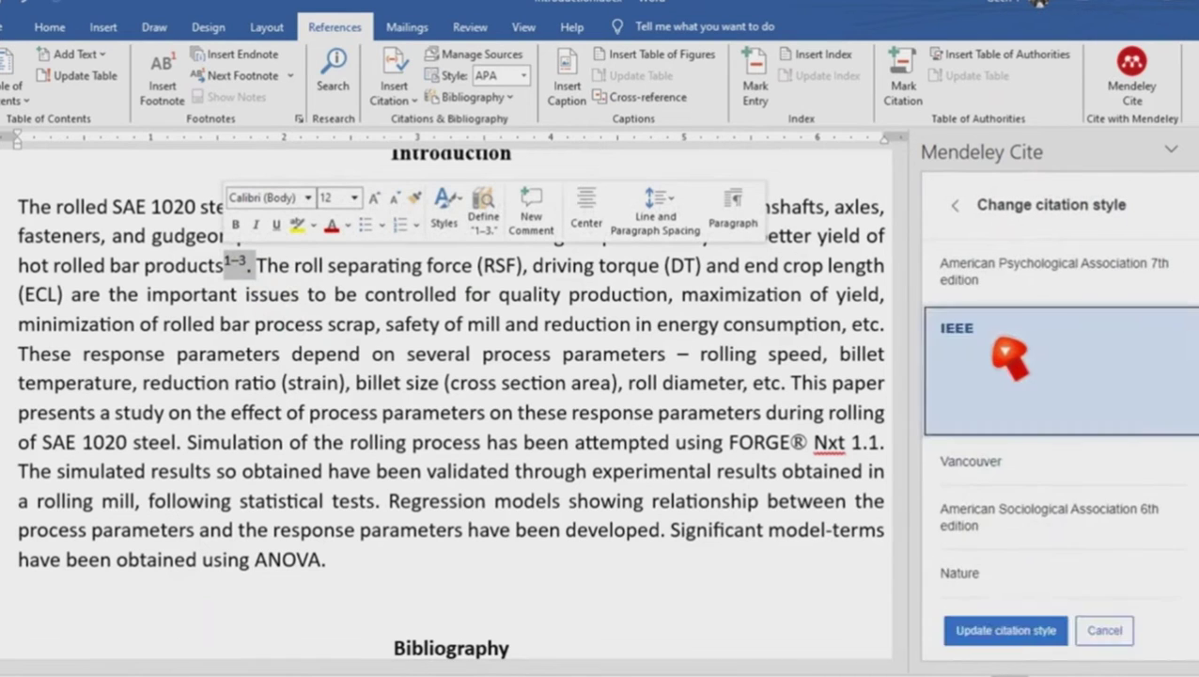
left_click(1015, 635)
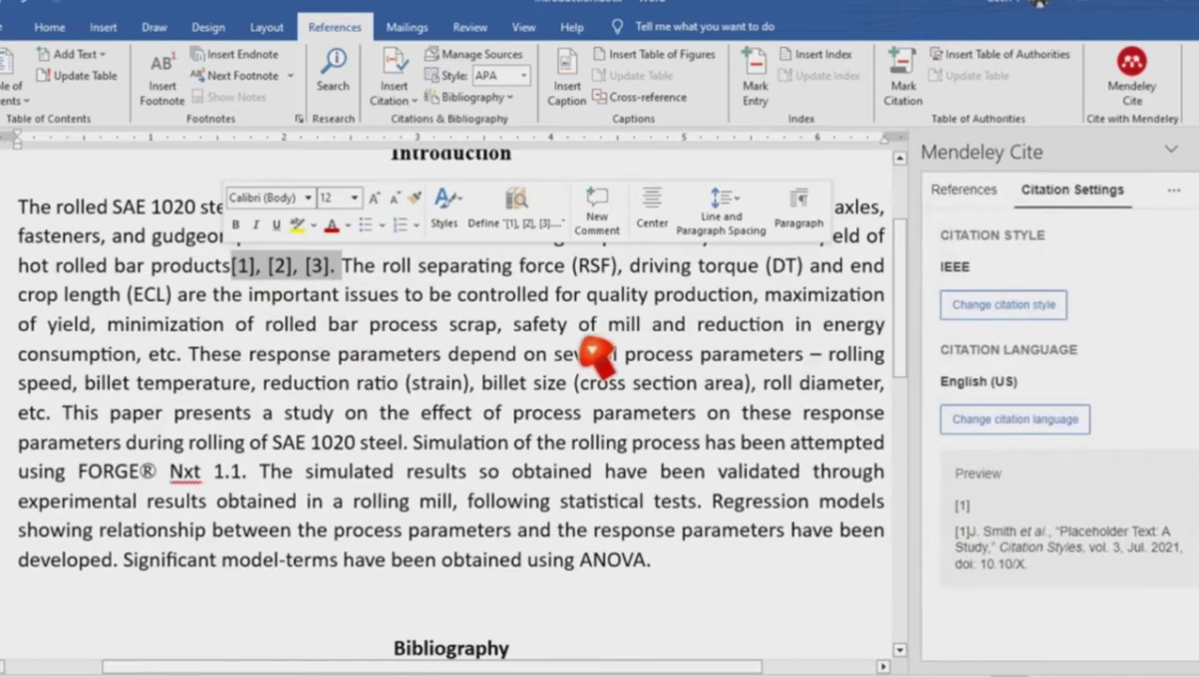
left_click_drag(904, 306, 961, 436)
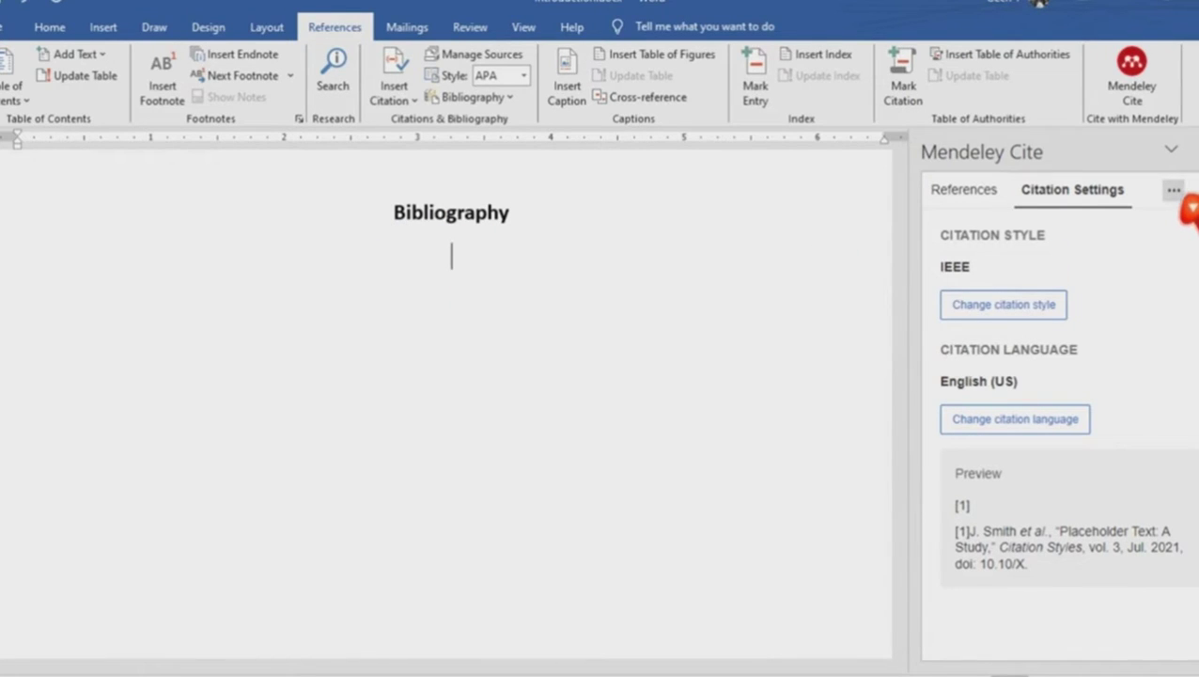
- Insert the bibliography below the Bibliography heading
left_click(1175, 191)
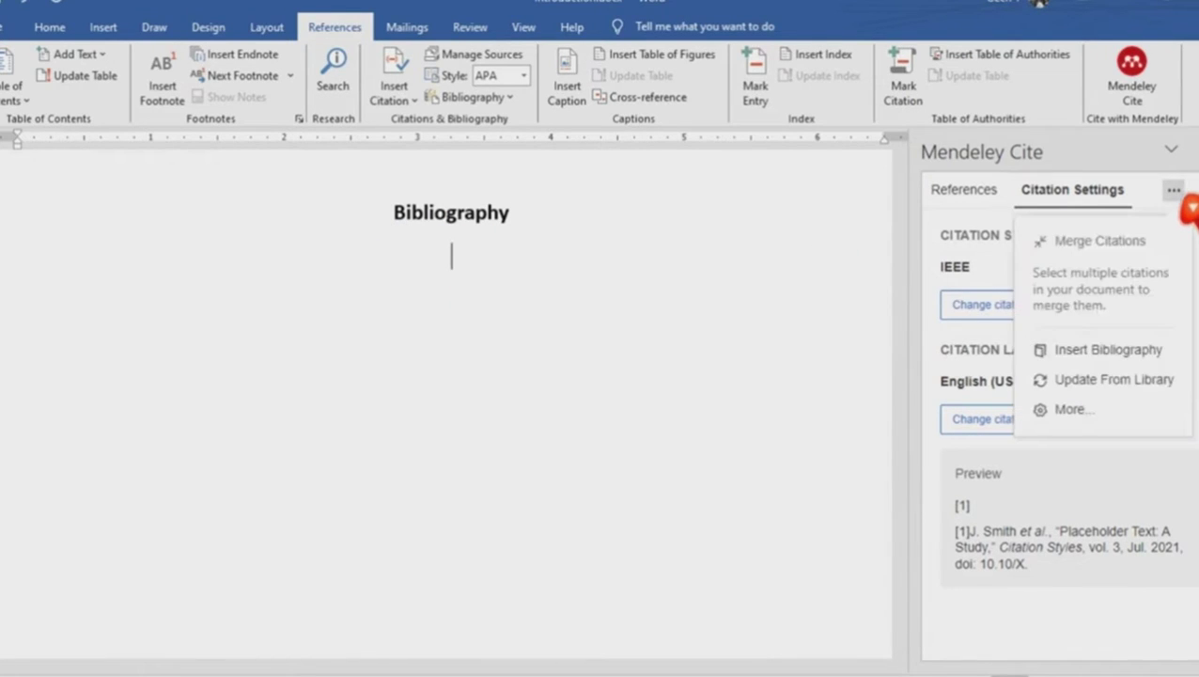
left_click(1097, 351)
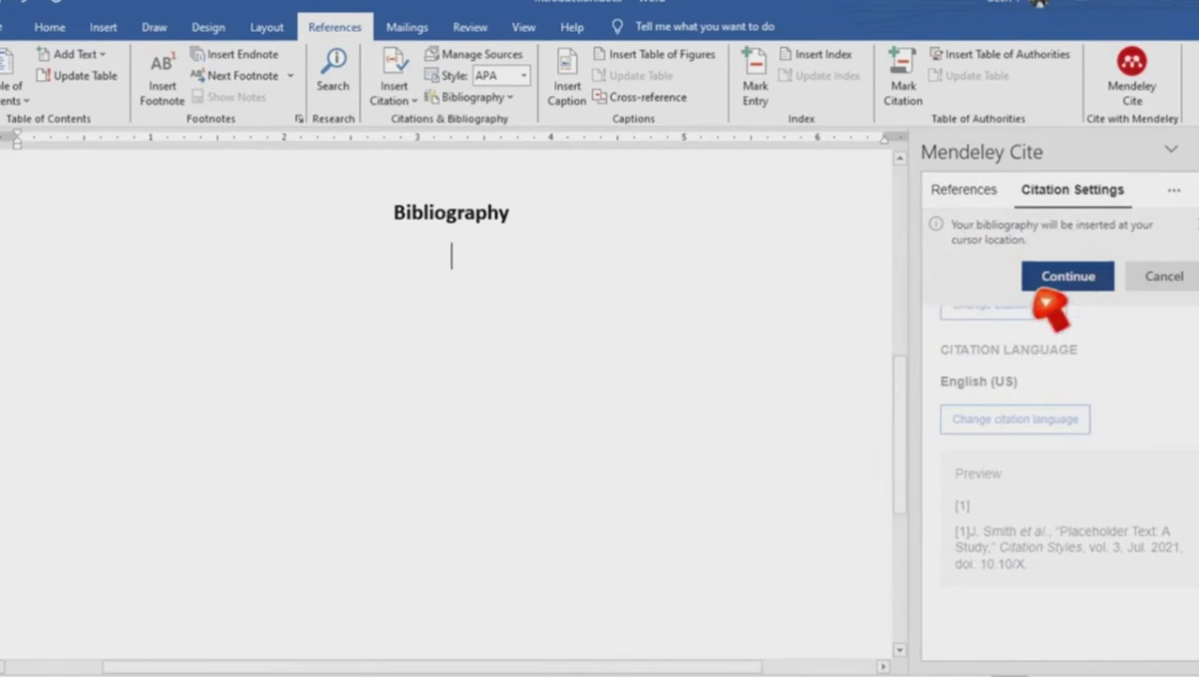
left_click(1067, 280)
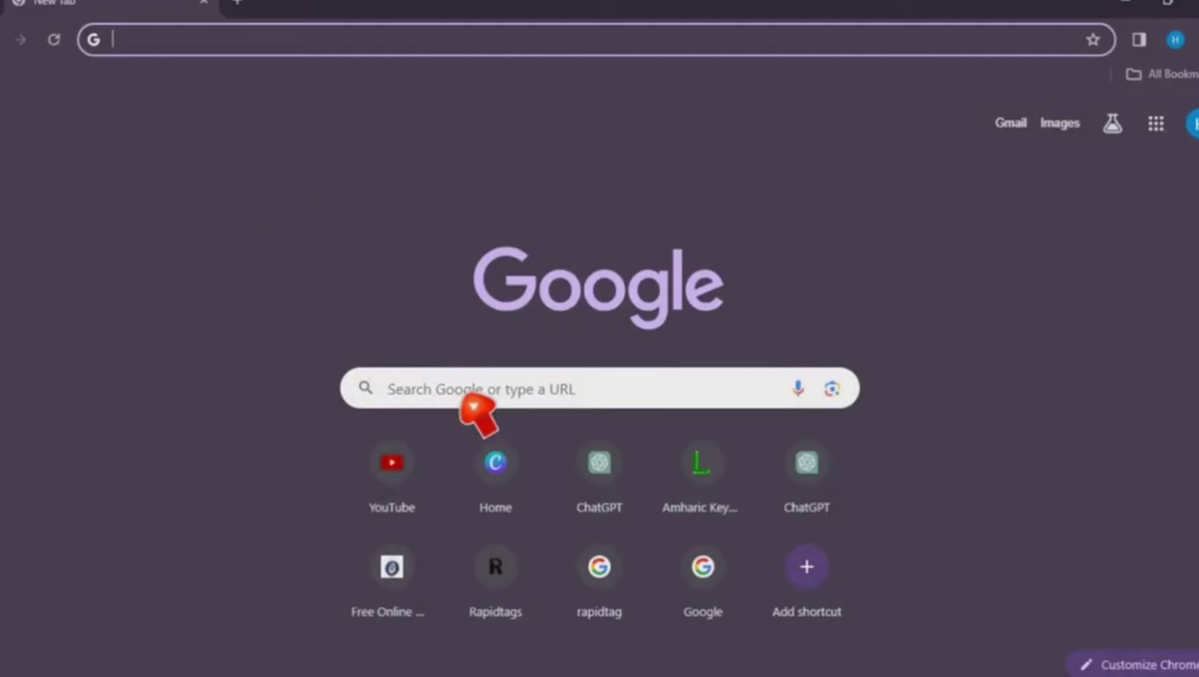
- Search Google for 'mendley referance manager'
left_click(438, 402)
type("mendley refera")
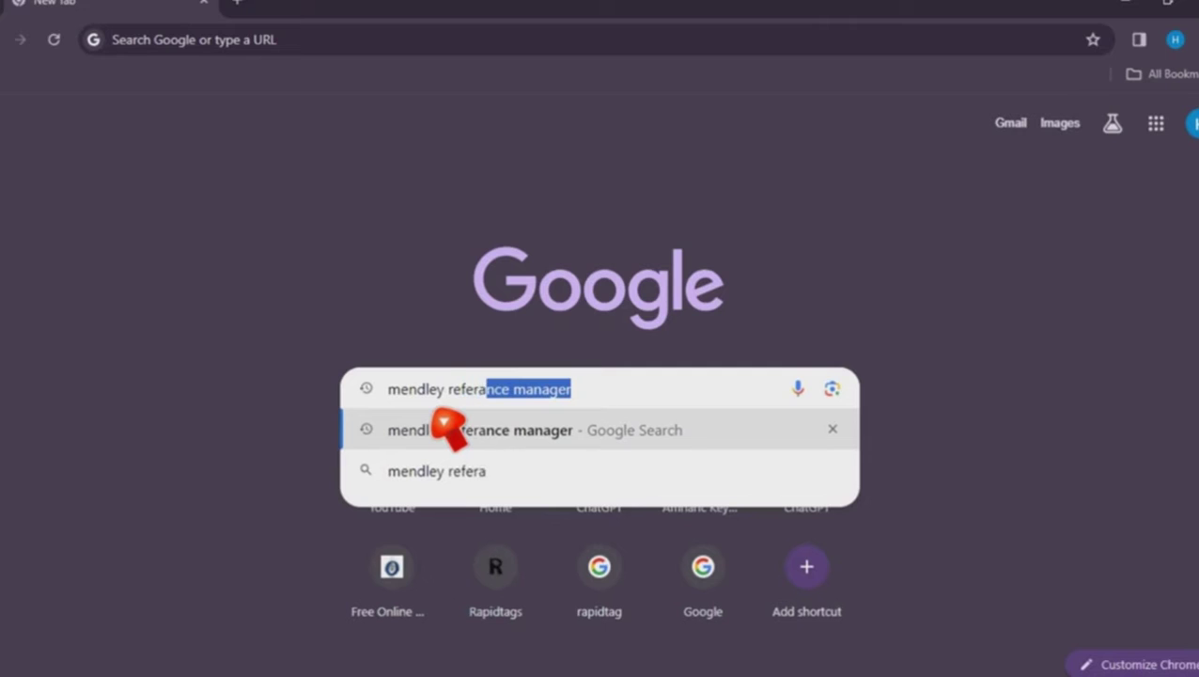
type("nce mana")
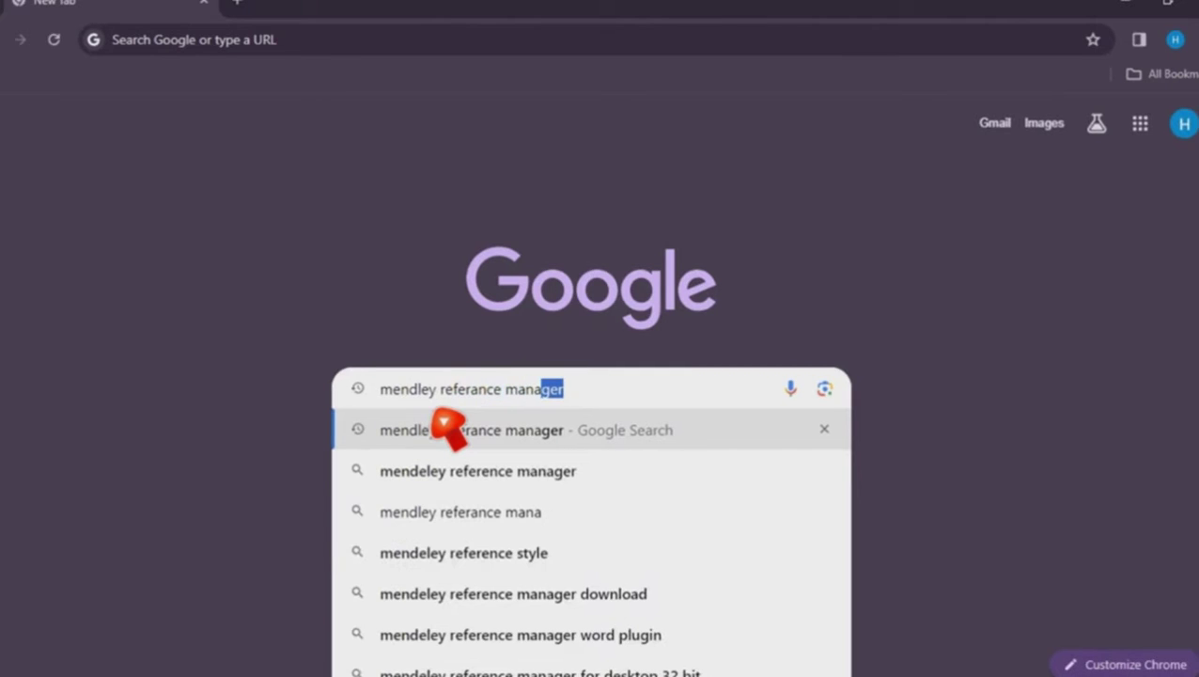
type("ger")
key("Return")
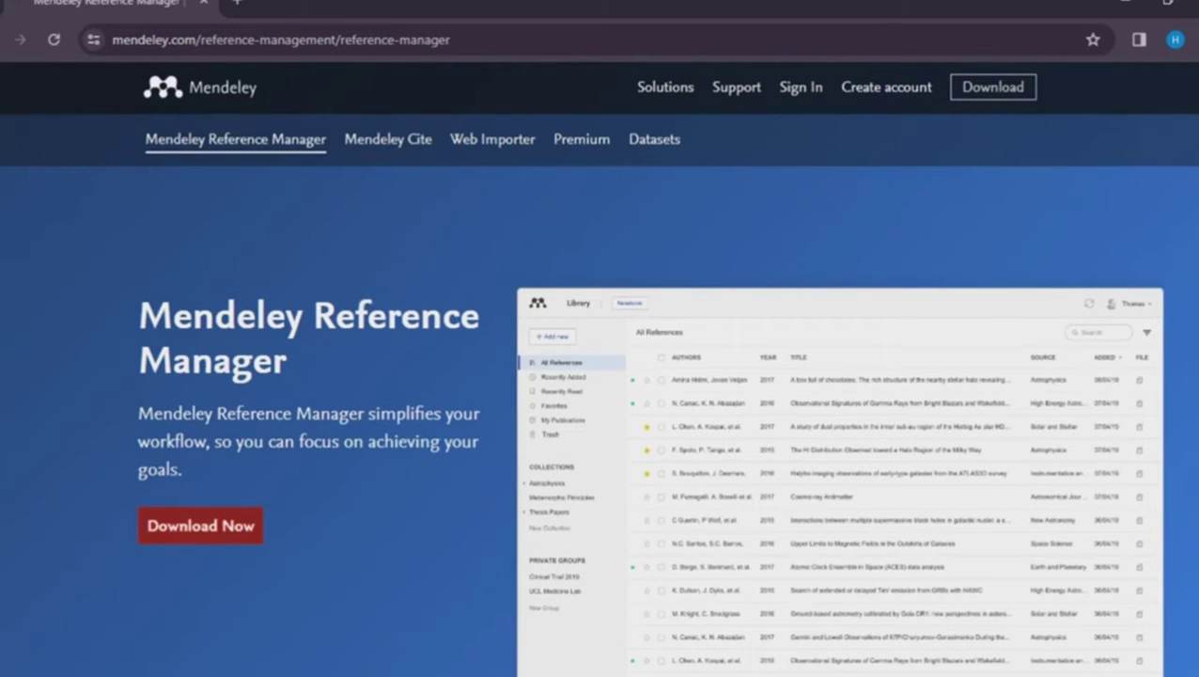
- Download the 163 MB Mendeley Reference Manager Windows installer and view the recent downloads list
scroll(289, 498, "down", 1)
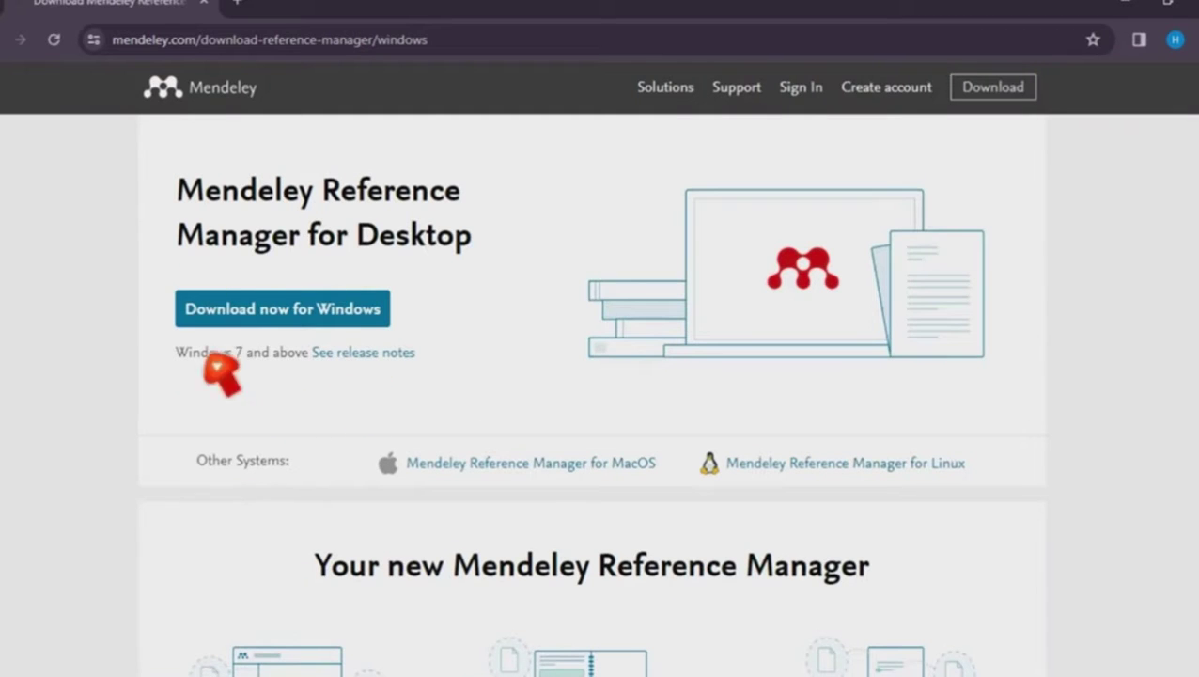
left_click_drag(176, 354, 252, 355)
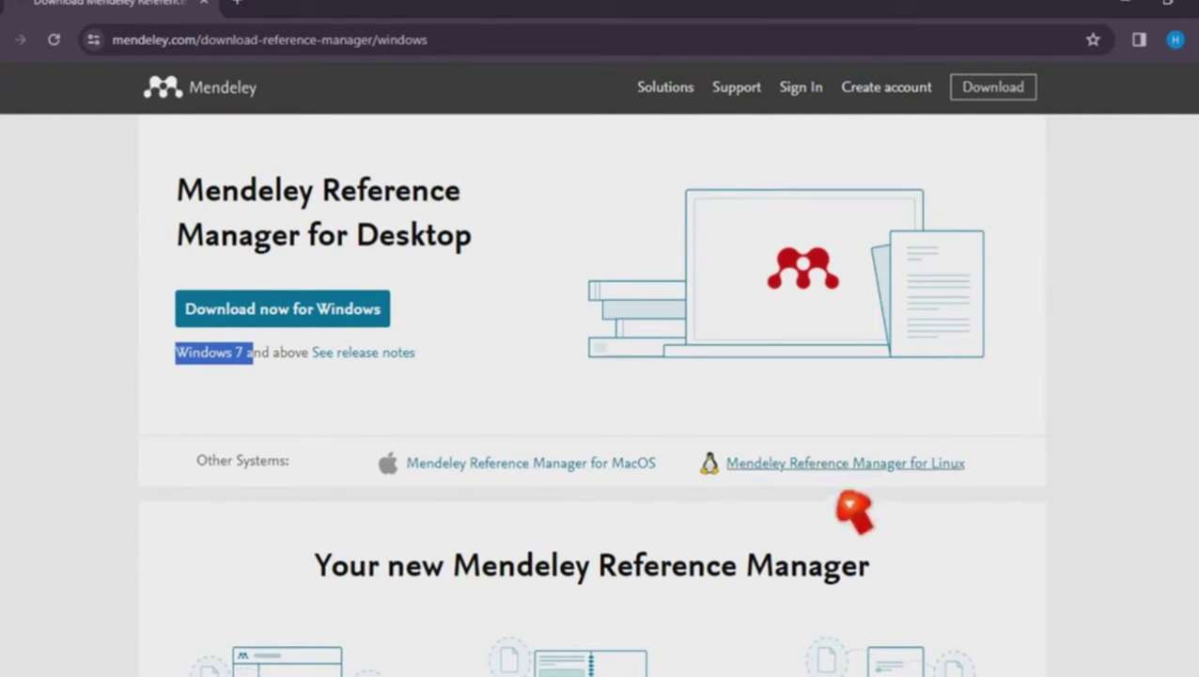
left_click(42, 336)
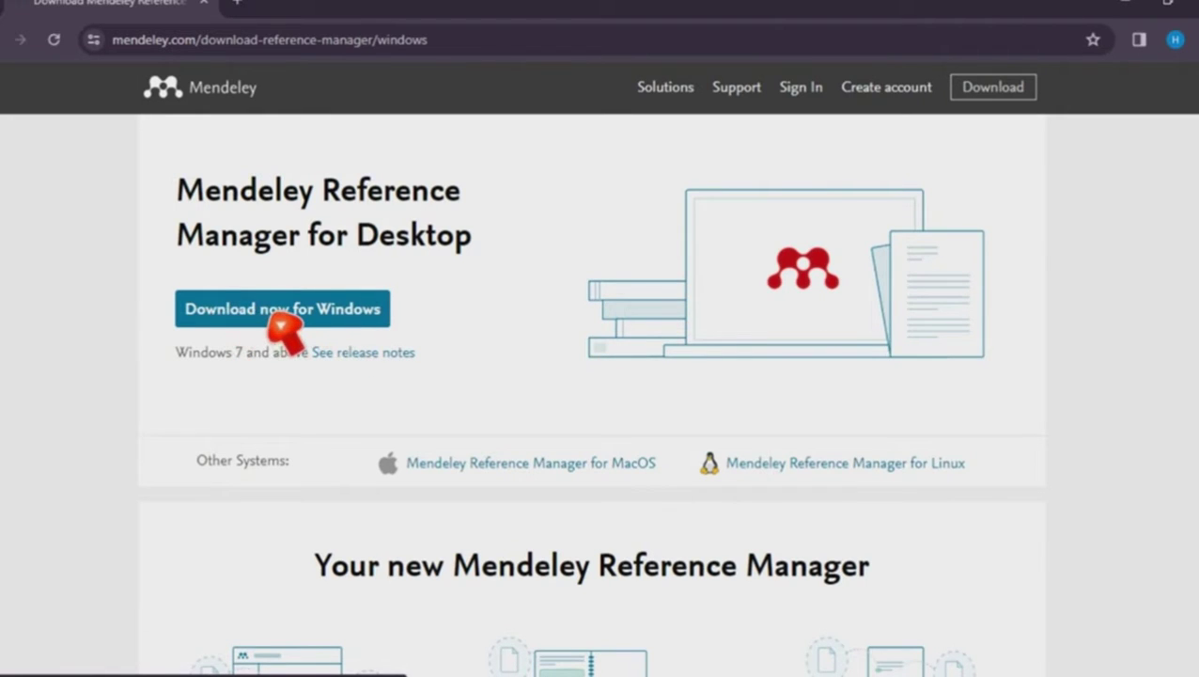
left_click(280, 321)
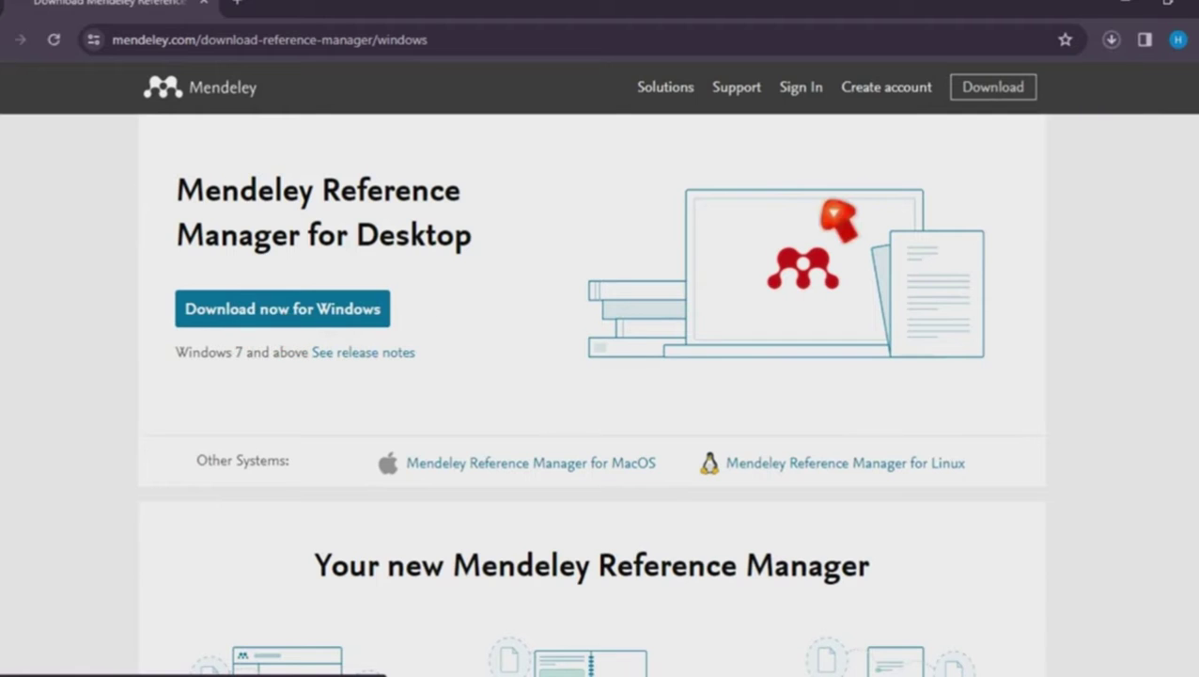
left_click(1114, 43)
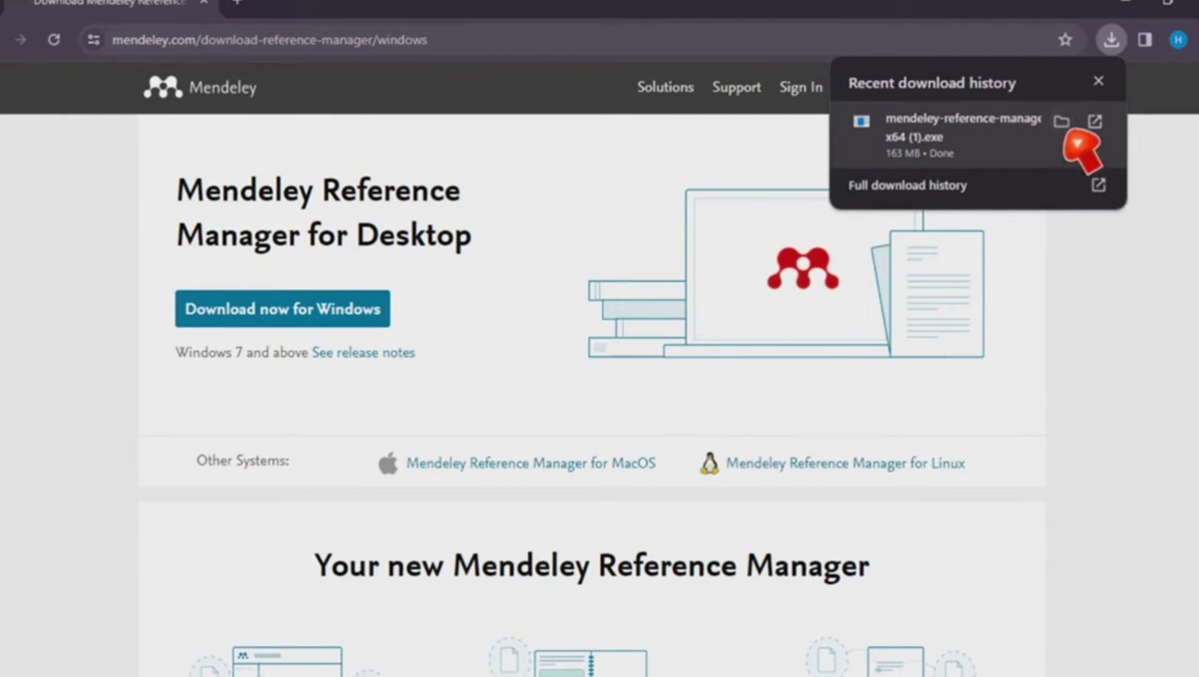
- Run the downloaded Mendeley installer .exe from the Downloads folder as administrator
left_click(1062, 122)
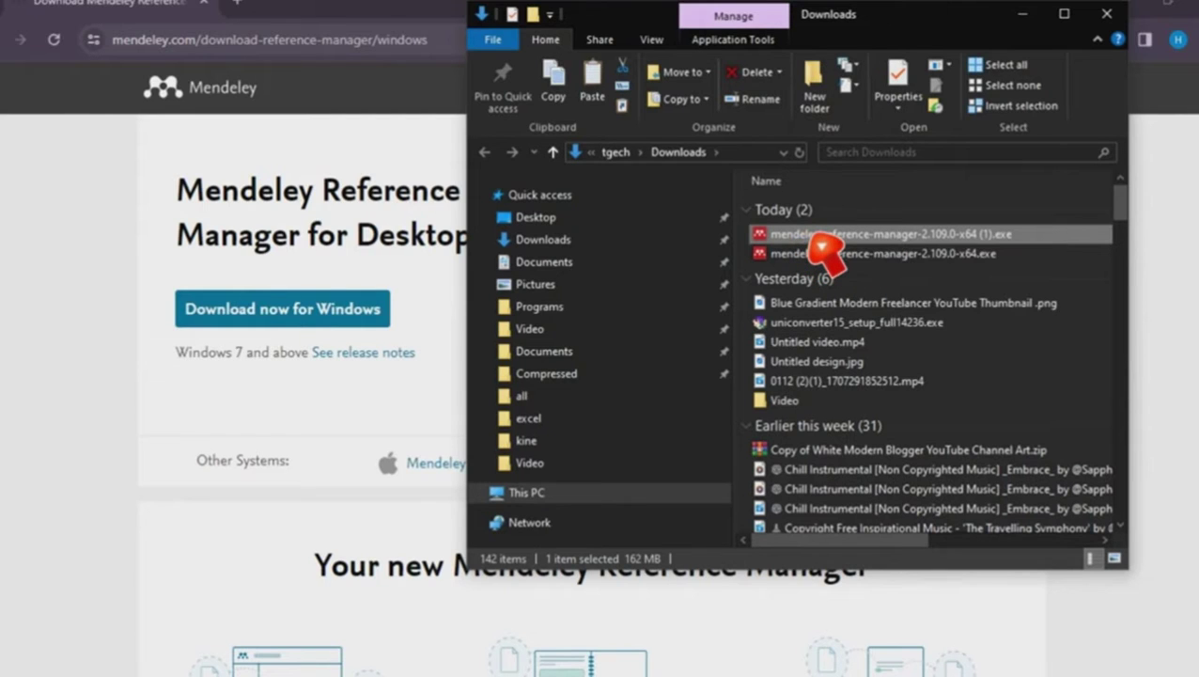
right_click(820, 246)
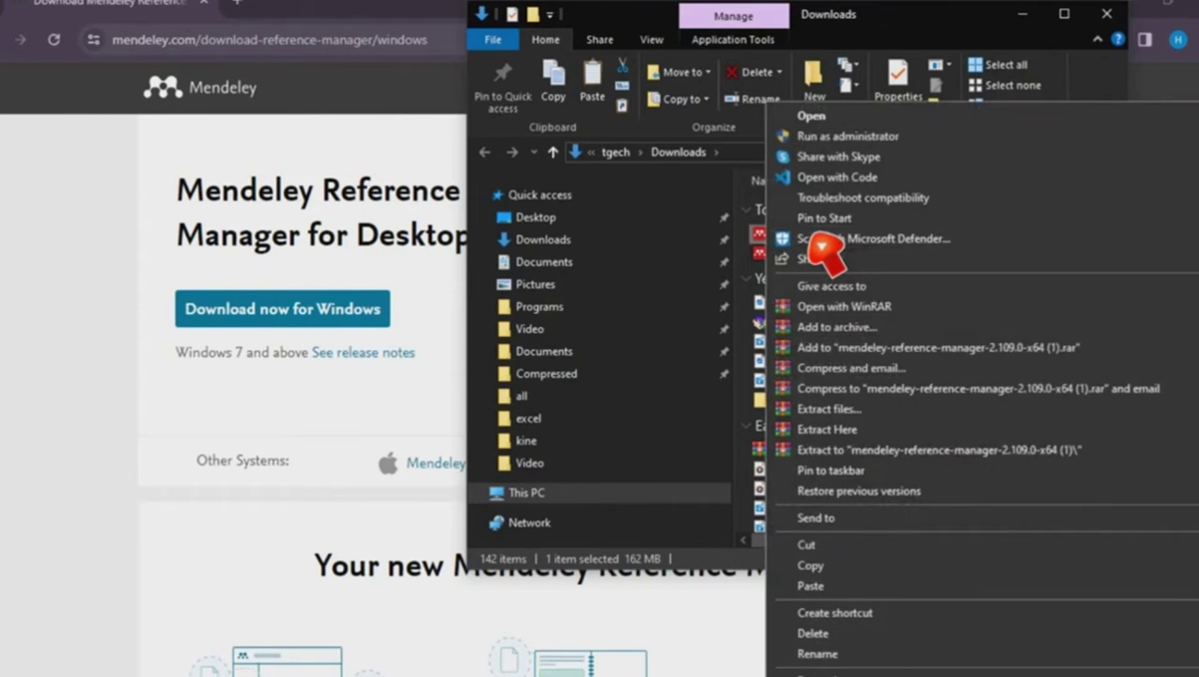
left_click(872, 137)
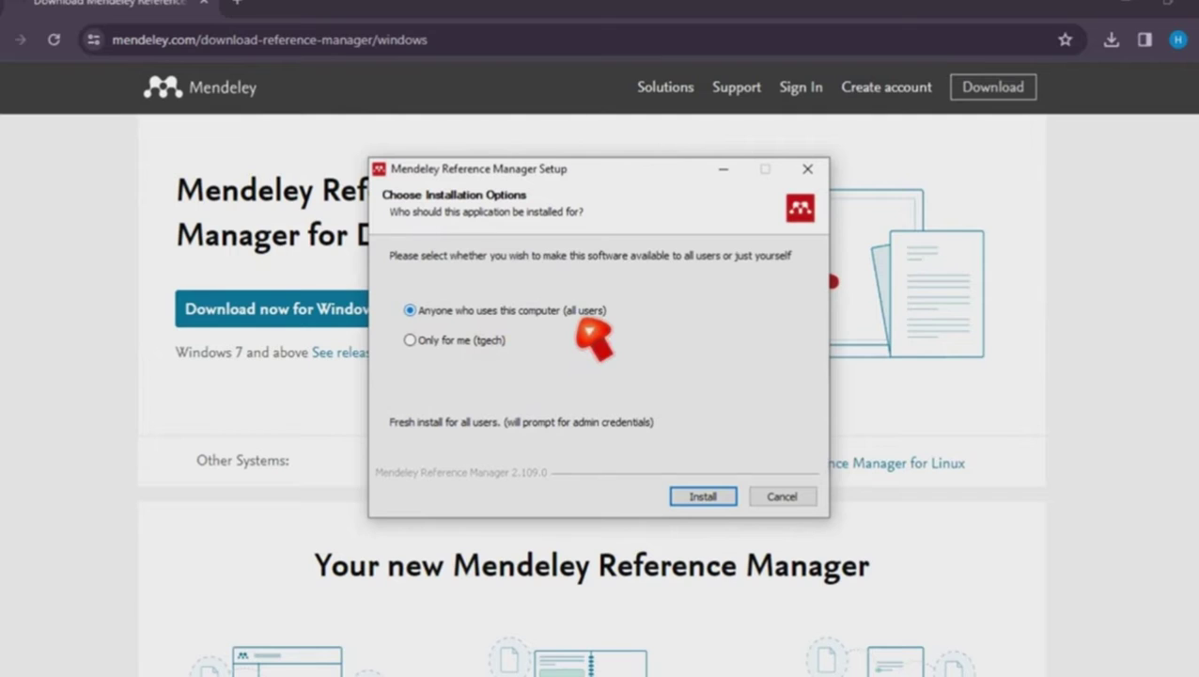
- Install Mendeley for anyone who uses this computer, finish setup, and minimize the browser
left_click(707, 497)
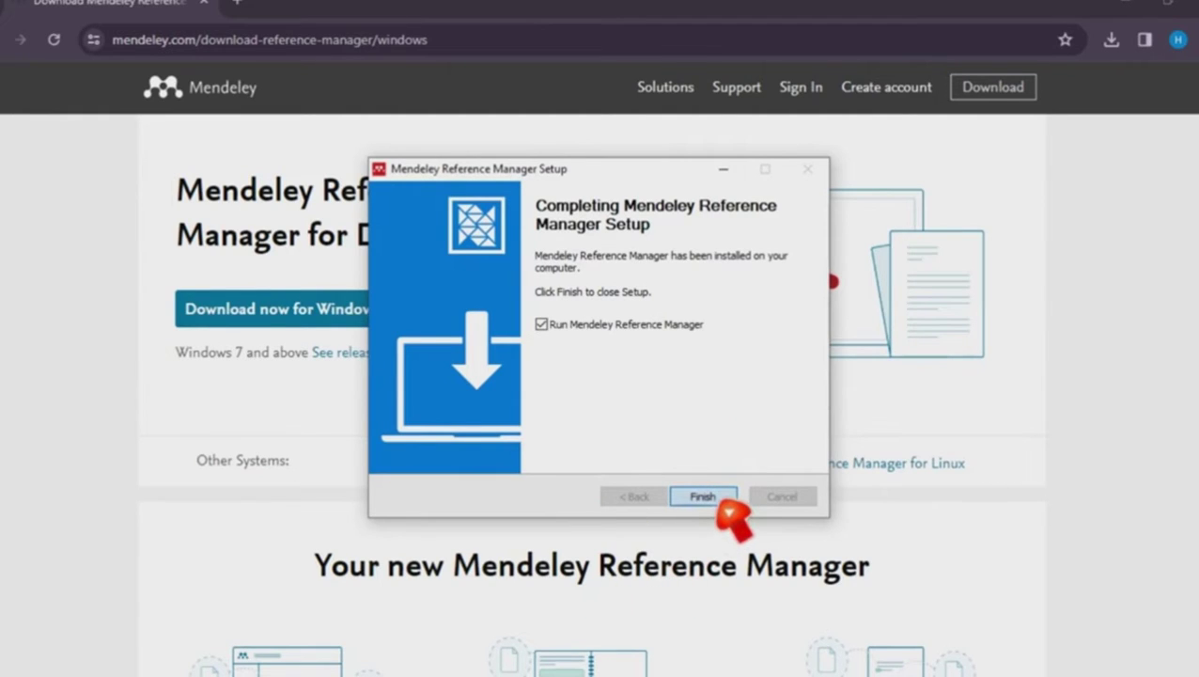
left_click(720, 505)
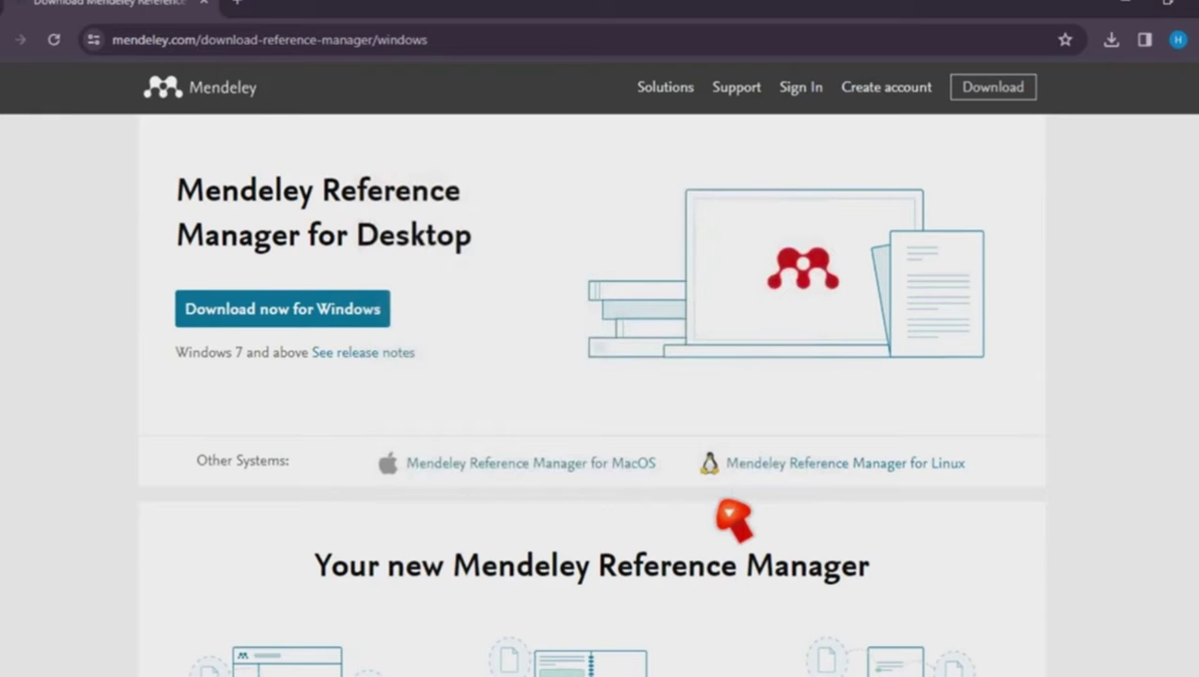
left_click(1142, 11)
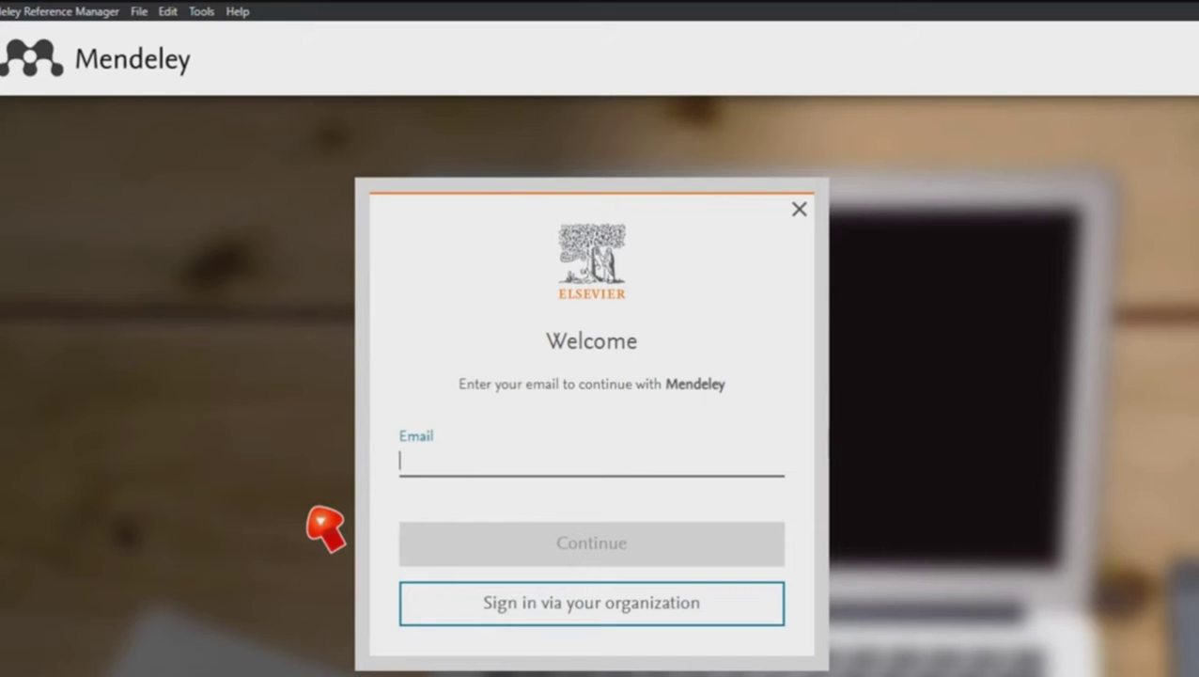
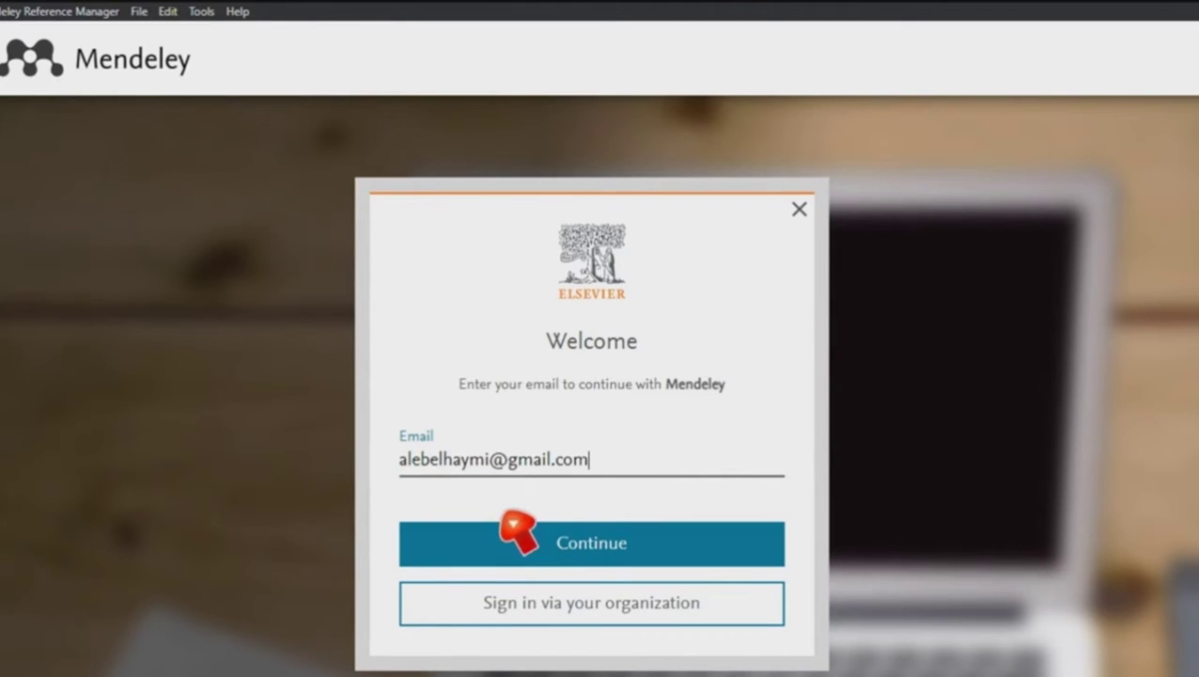
- Enter the user's e-mail, then fill in given name, family name and password and register
left_click(593, 547)
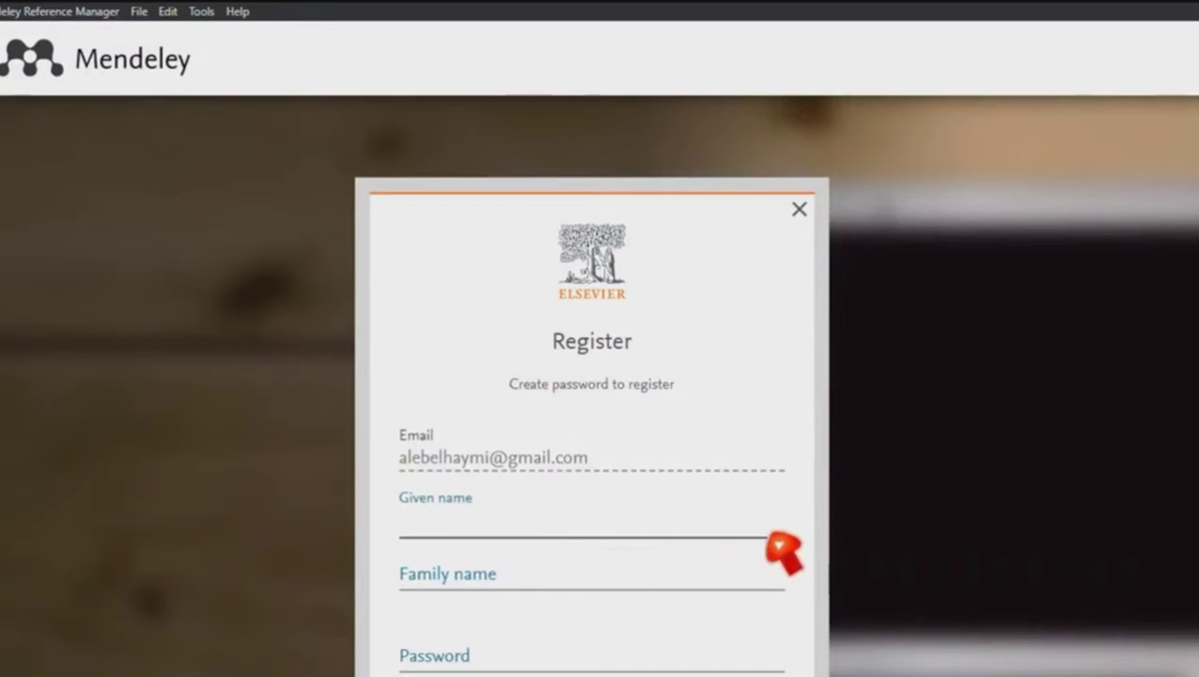
scroll(592, 376, "down", 5)
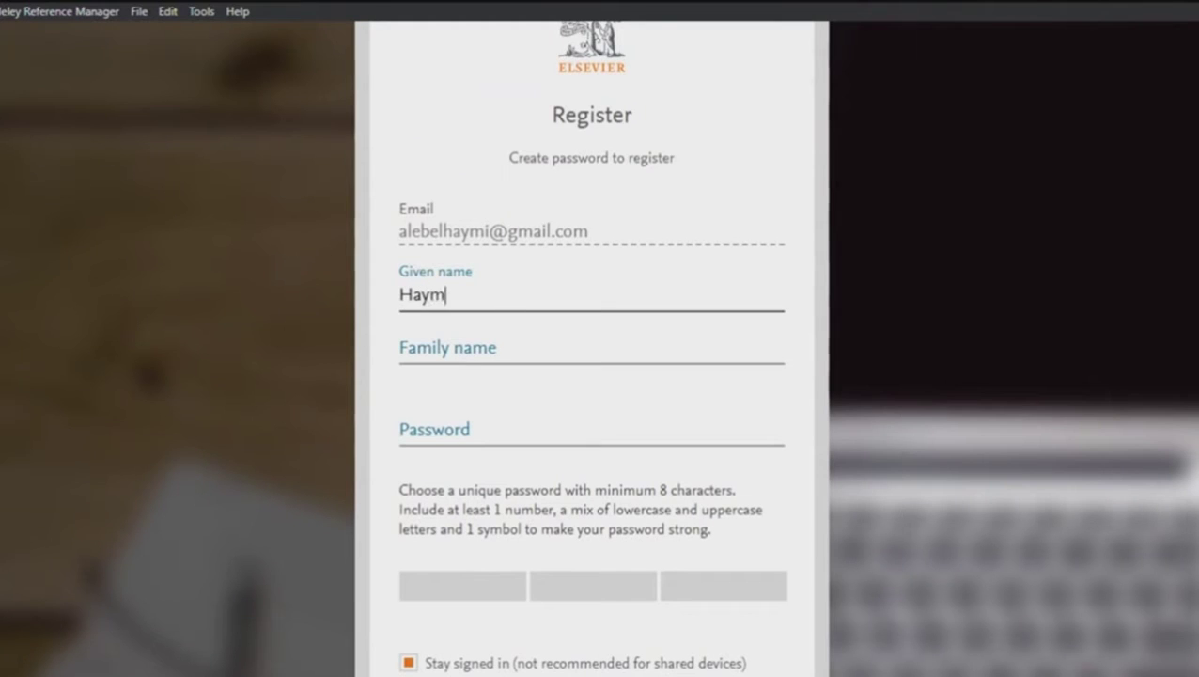
left_click(470, 352)
type("Alebel")
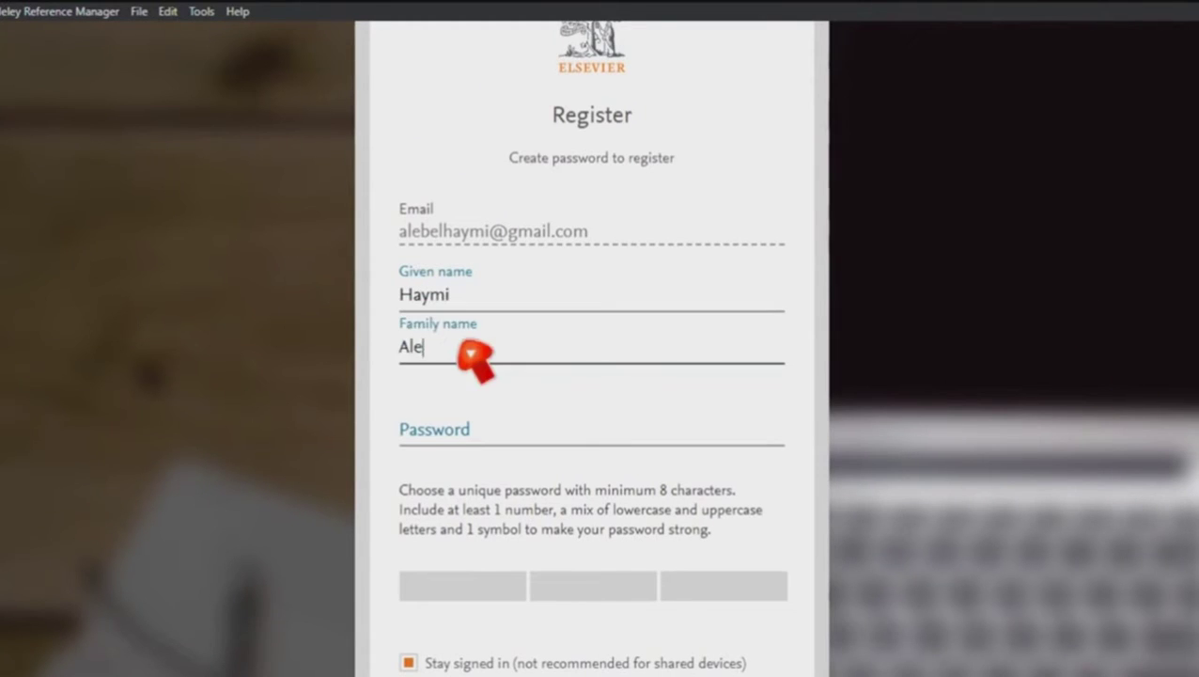
left_click(448, 434)
type("•")
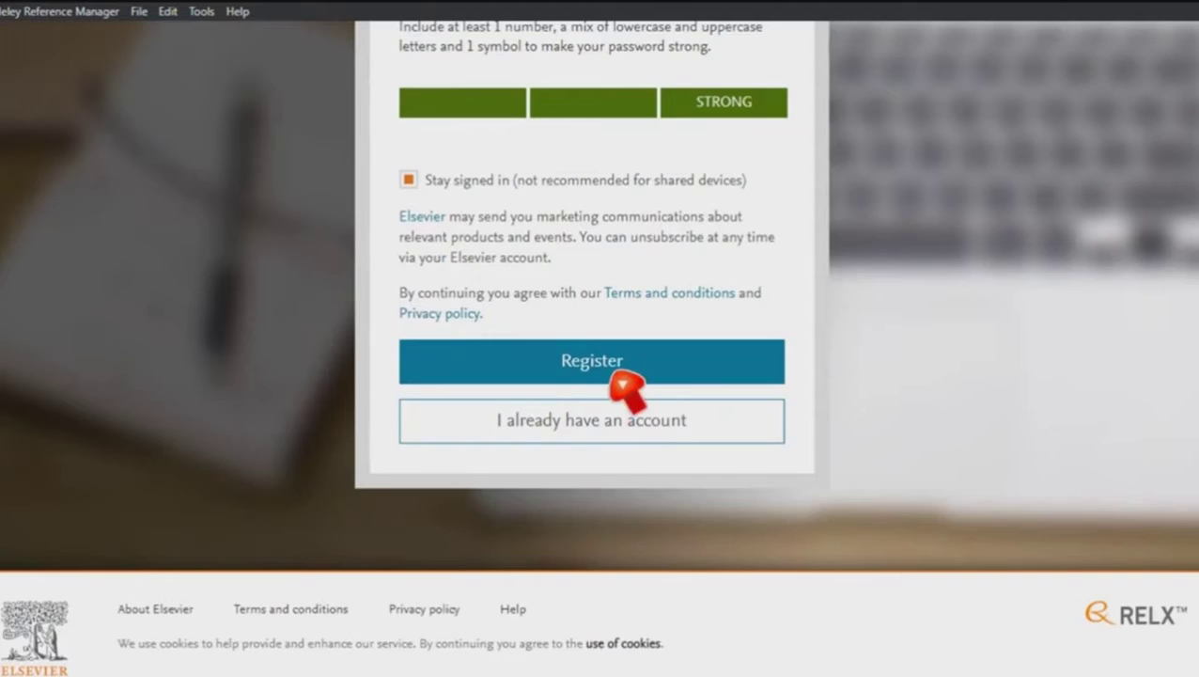
left_click(587, 374)
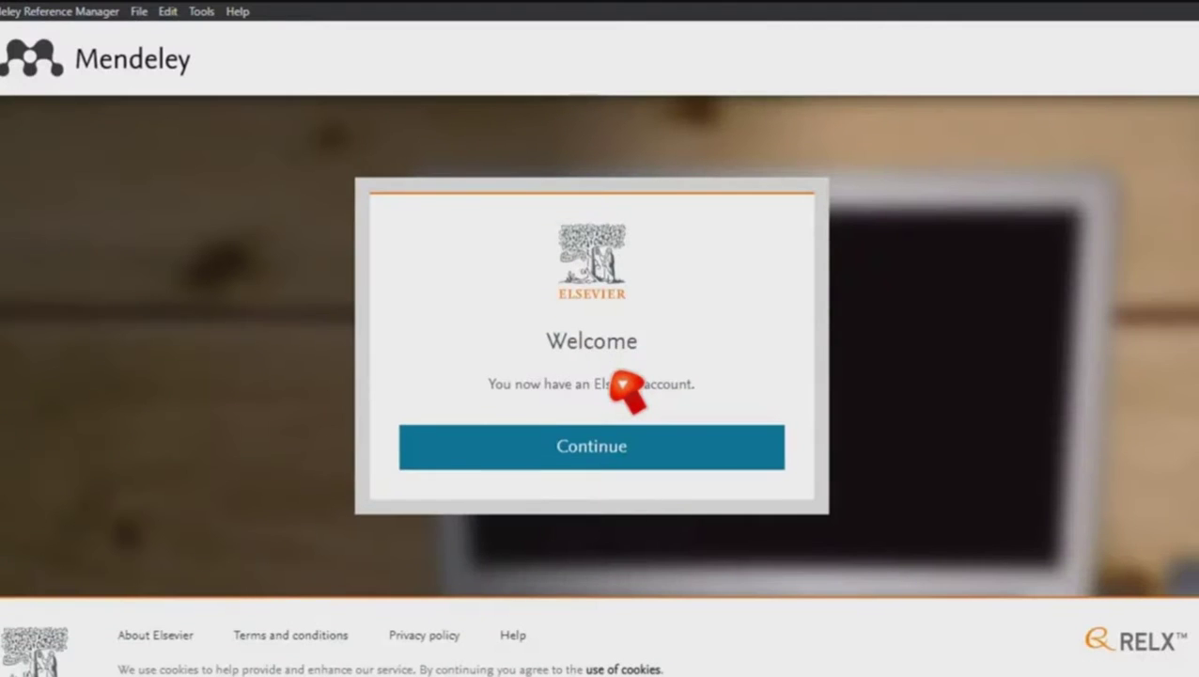
- Continue past the Welcome dialog, view Recently Added then All References, and open Tools
left_click(639, 448)
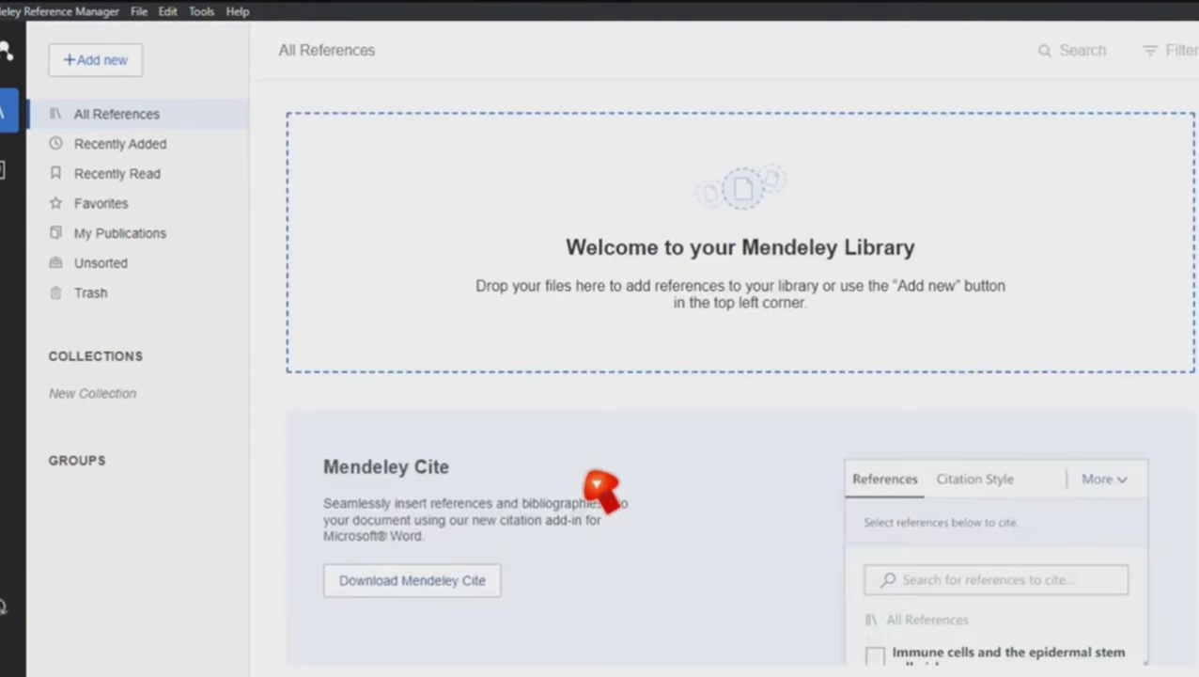
left_click(136, 156)
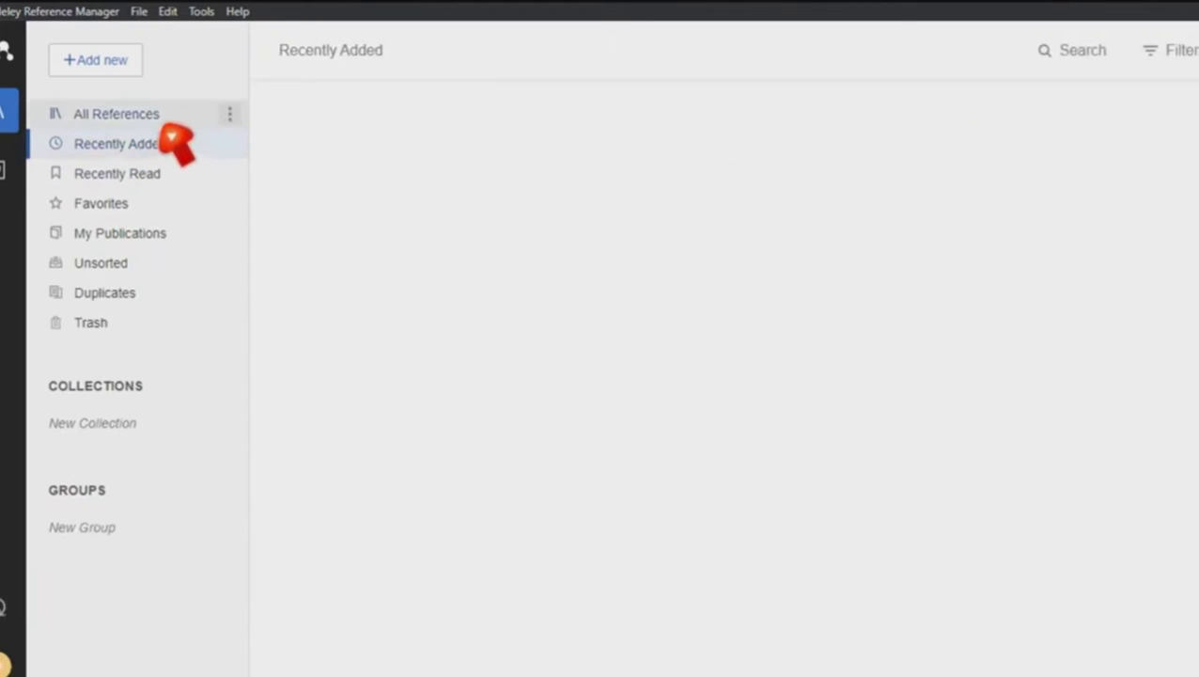
left_click(161, 124)
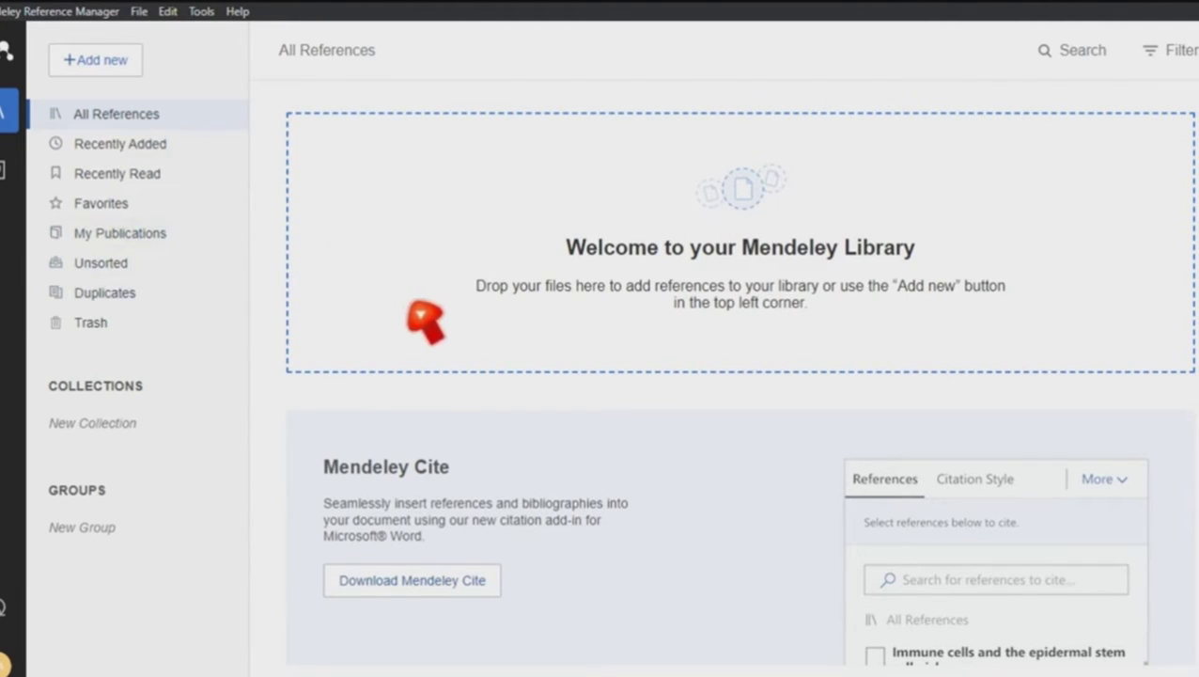
left_click(201, 12)
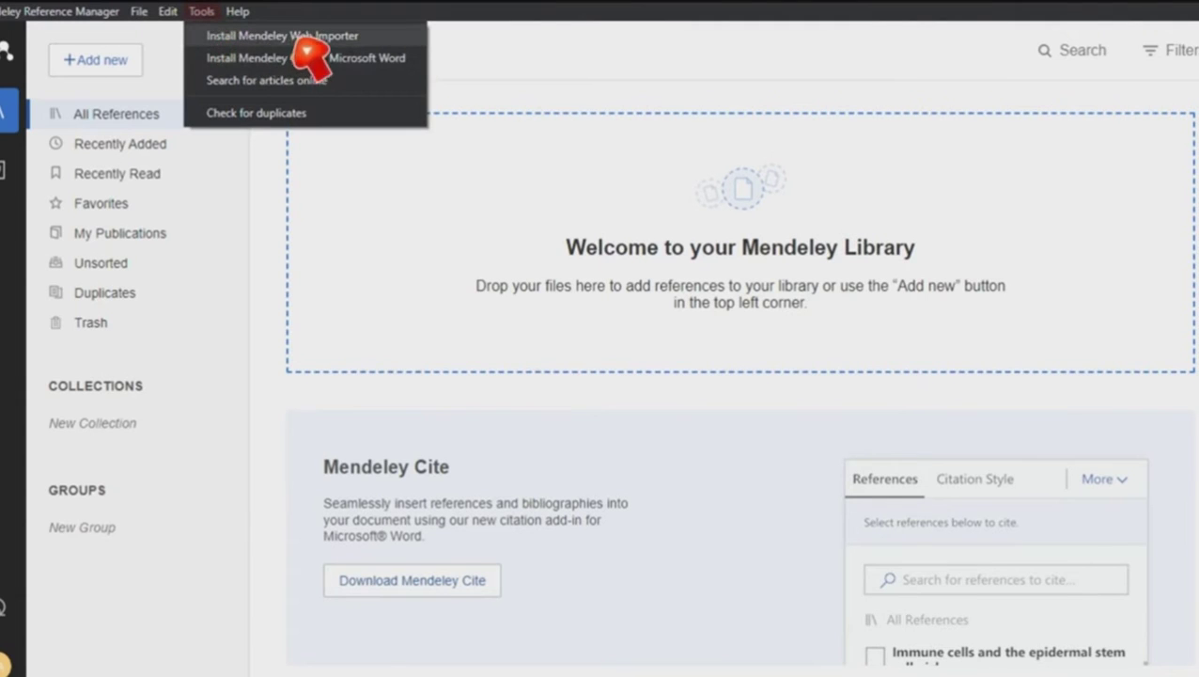
- Choose Tools > Install Mendeley Web Importer and open the link in Google Chrome
left_click(203, 15)
left_click(202, 15)
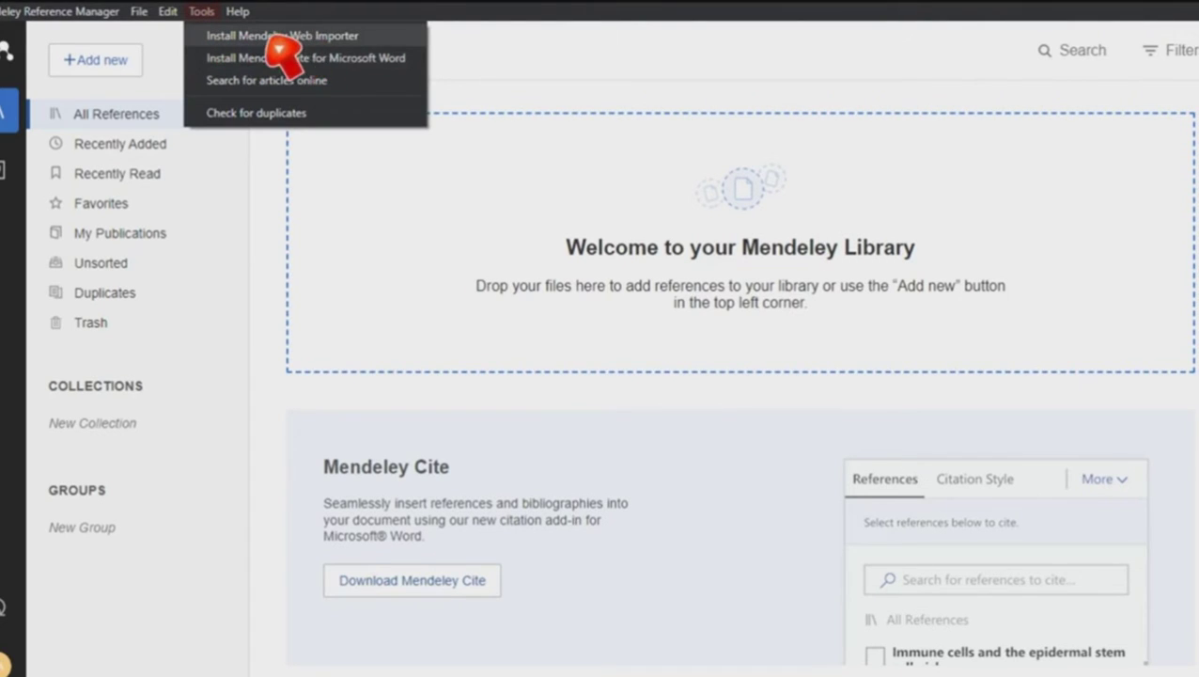
left_click(206, 15)
left_click(199, 15)
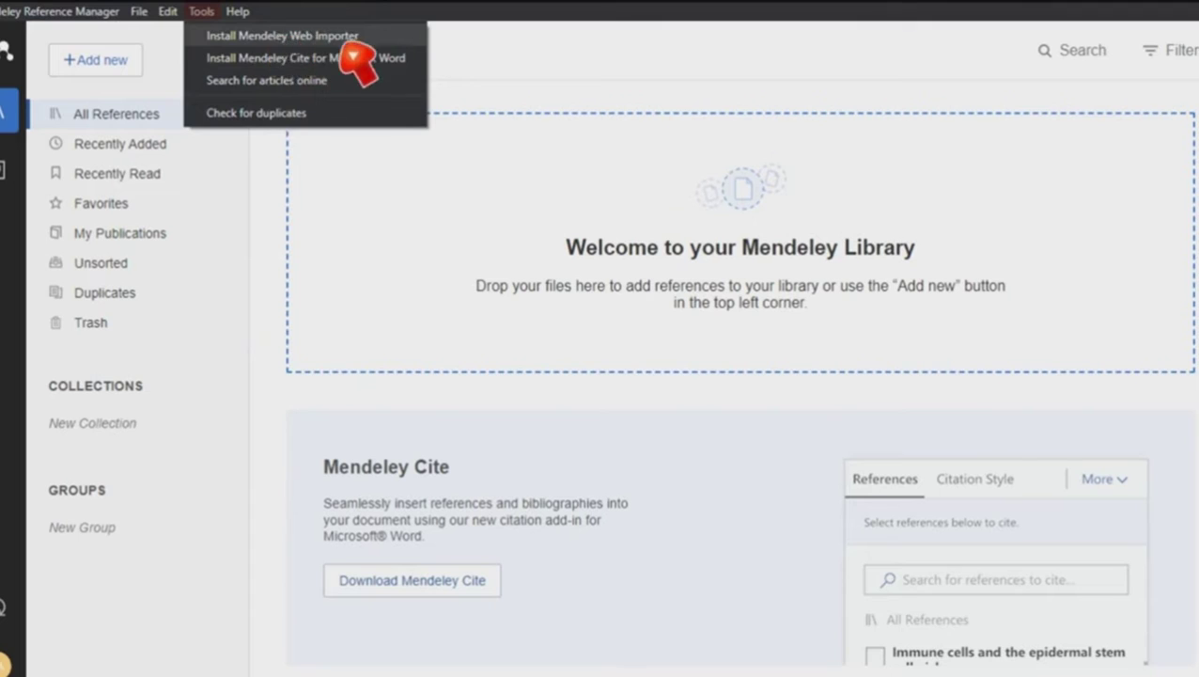
left_click(299, 40)
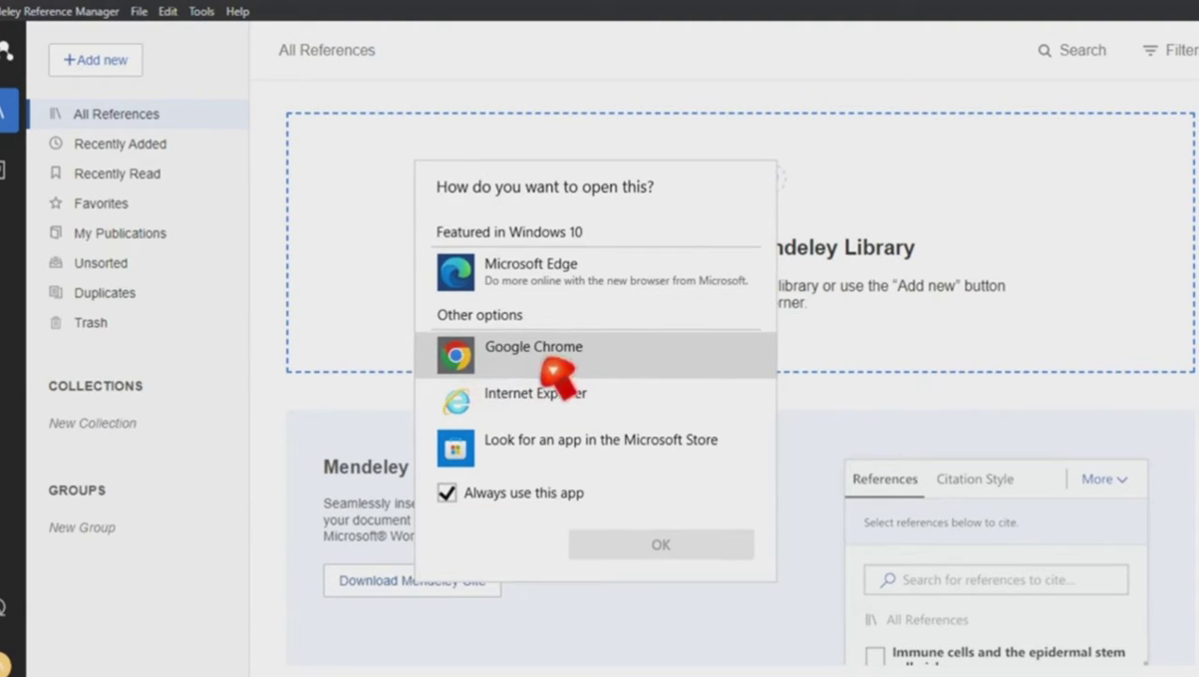
left_click(564, 363)
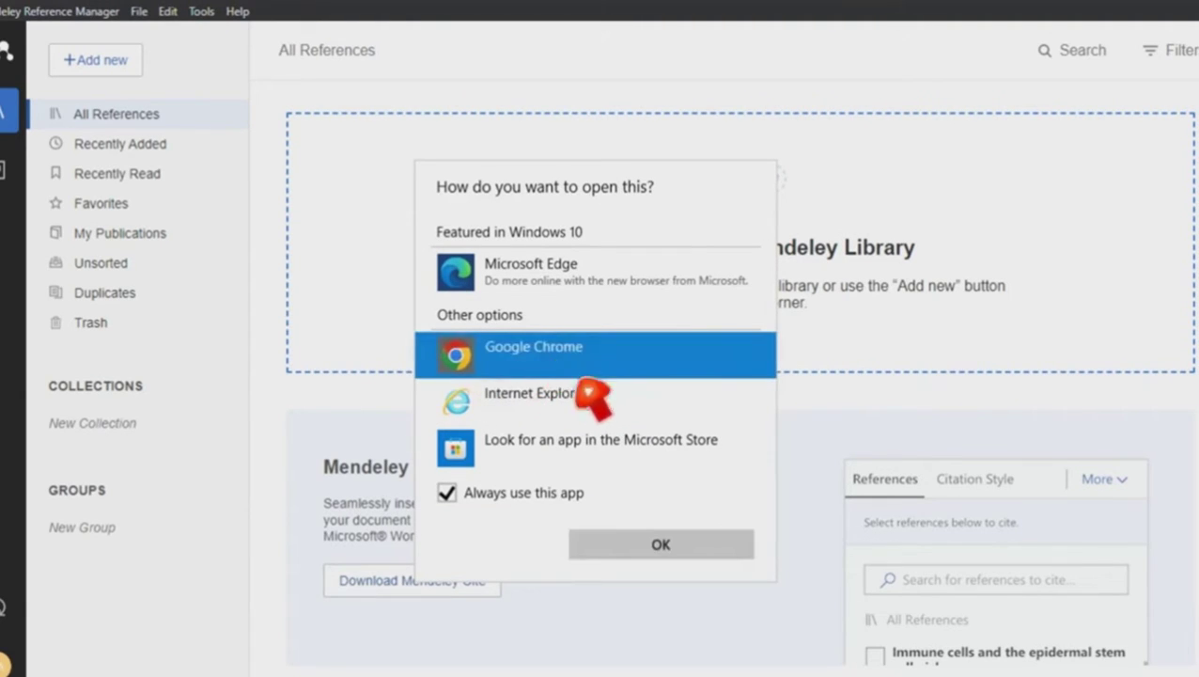
left_click(682, 549)
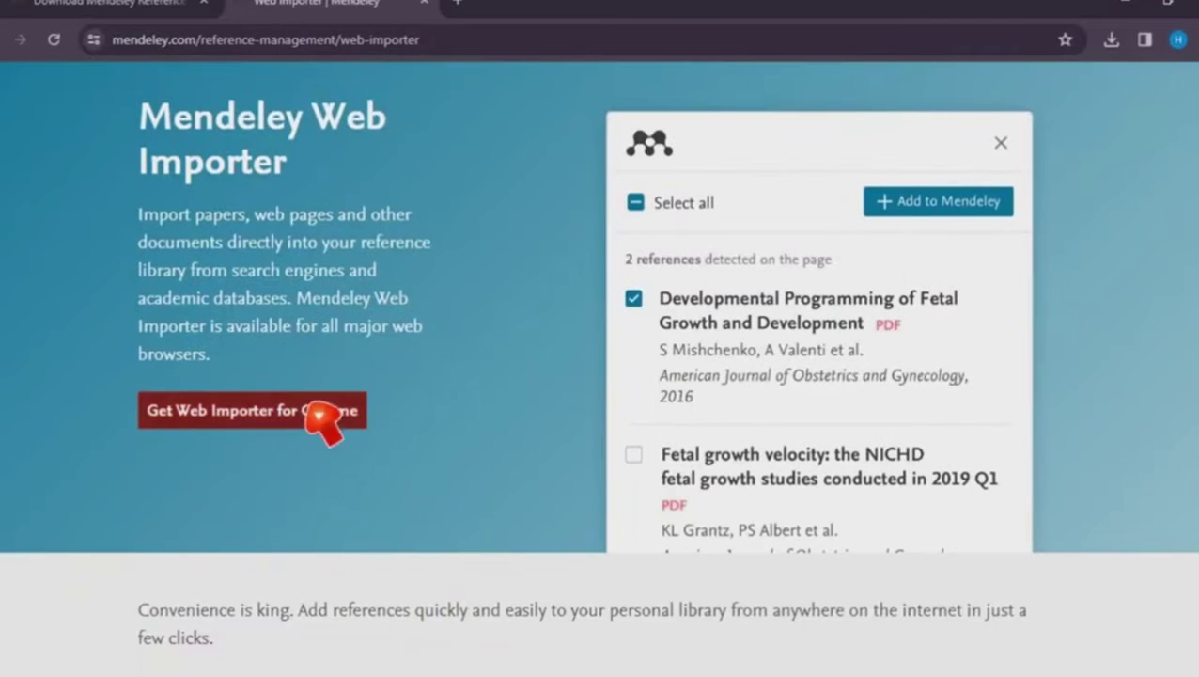
- Add the Mendeley Web Importer extension to Chrome, dismiss the sync prompt, and return to Mendeley
left_click(271, 413)
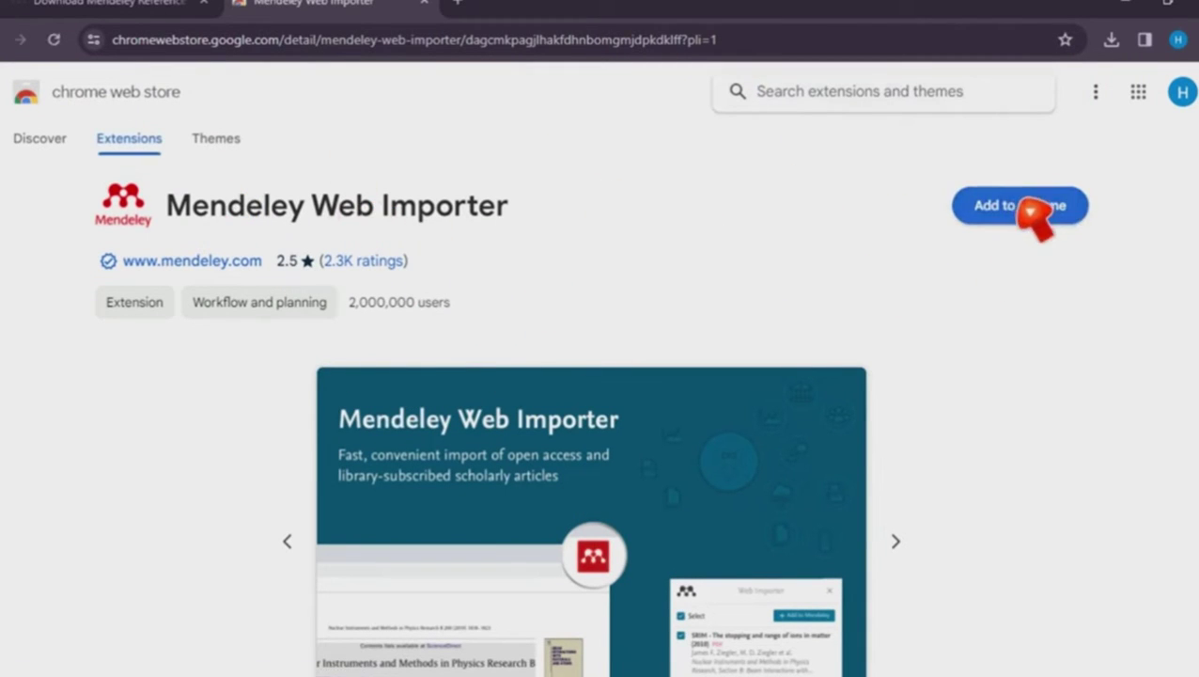
left_click(1021, 208)
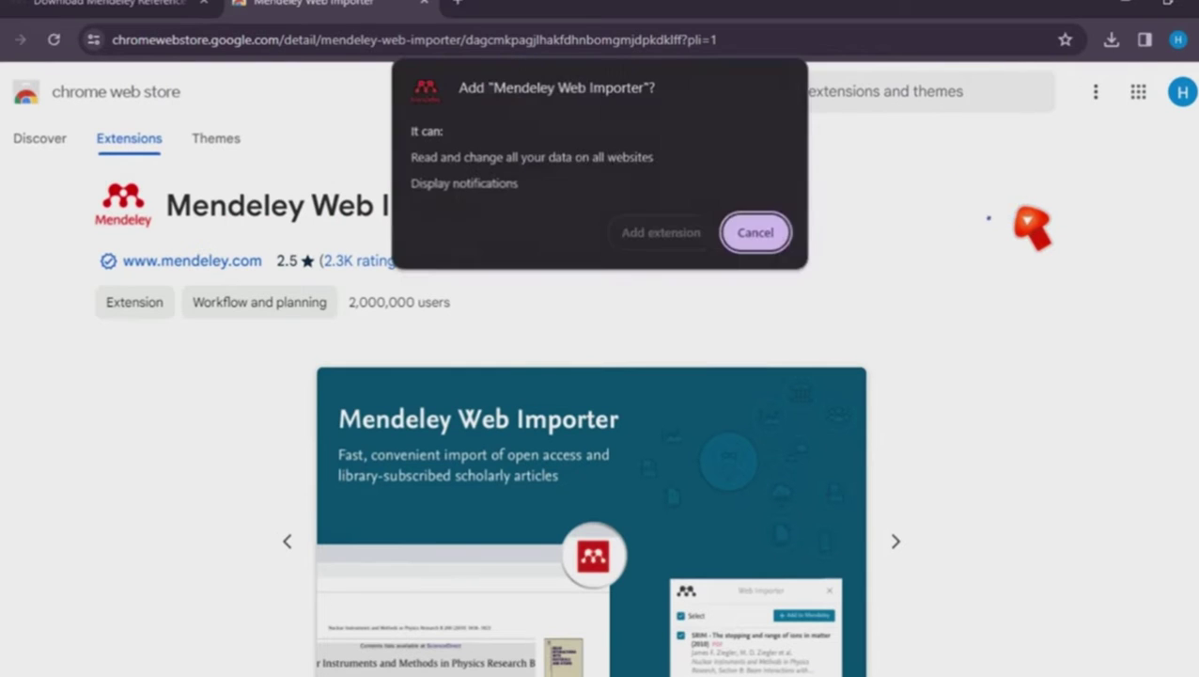
left_click(683, 240)
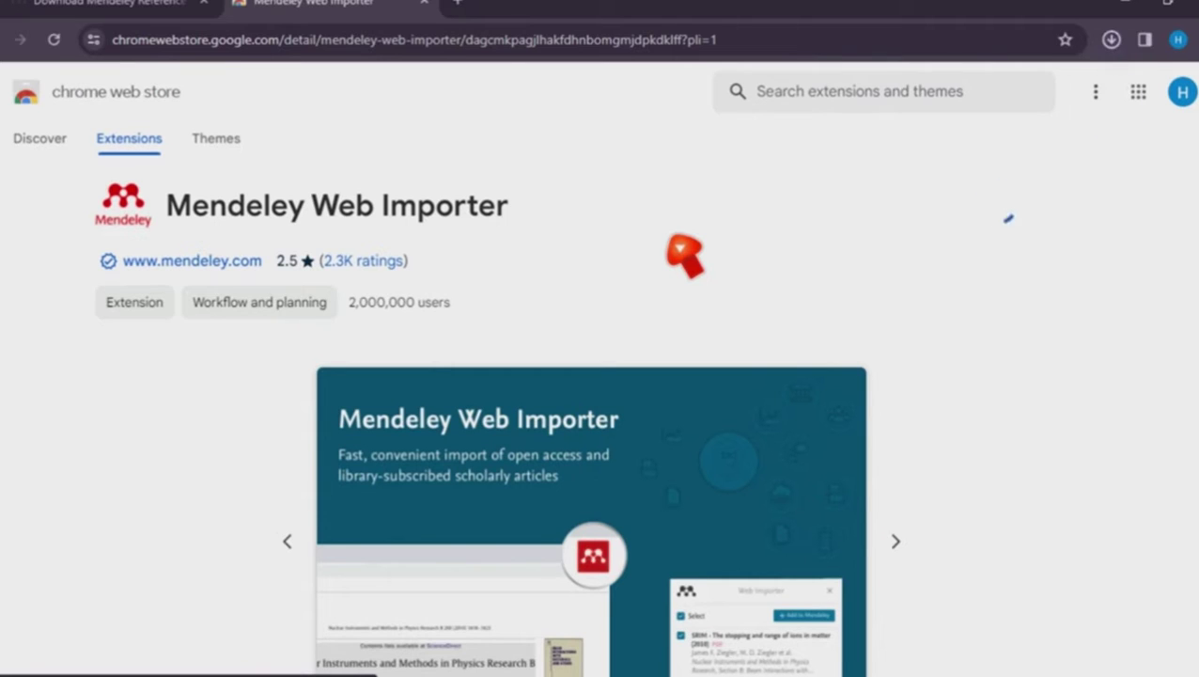
left_click(1113, 41)
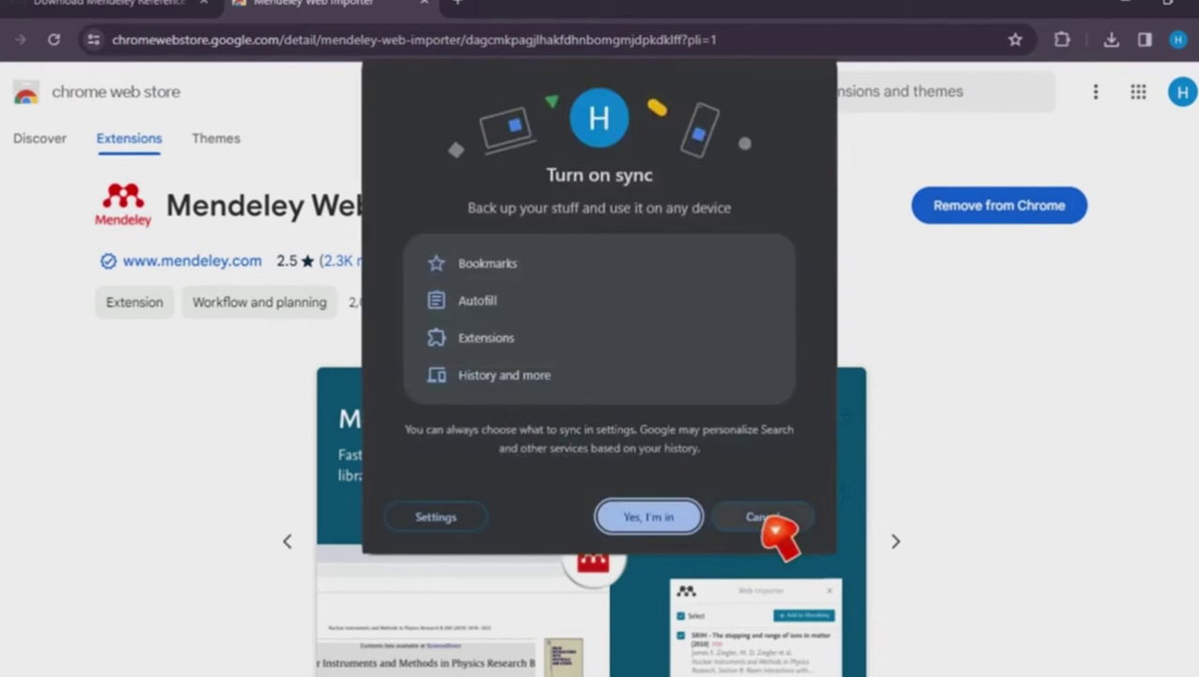
left_click(660, 518)
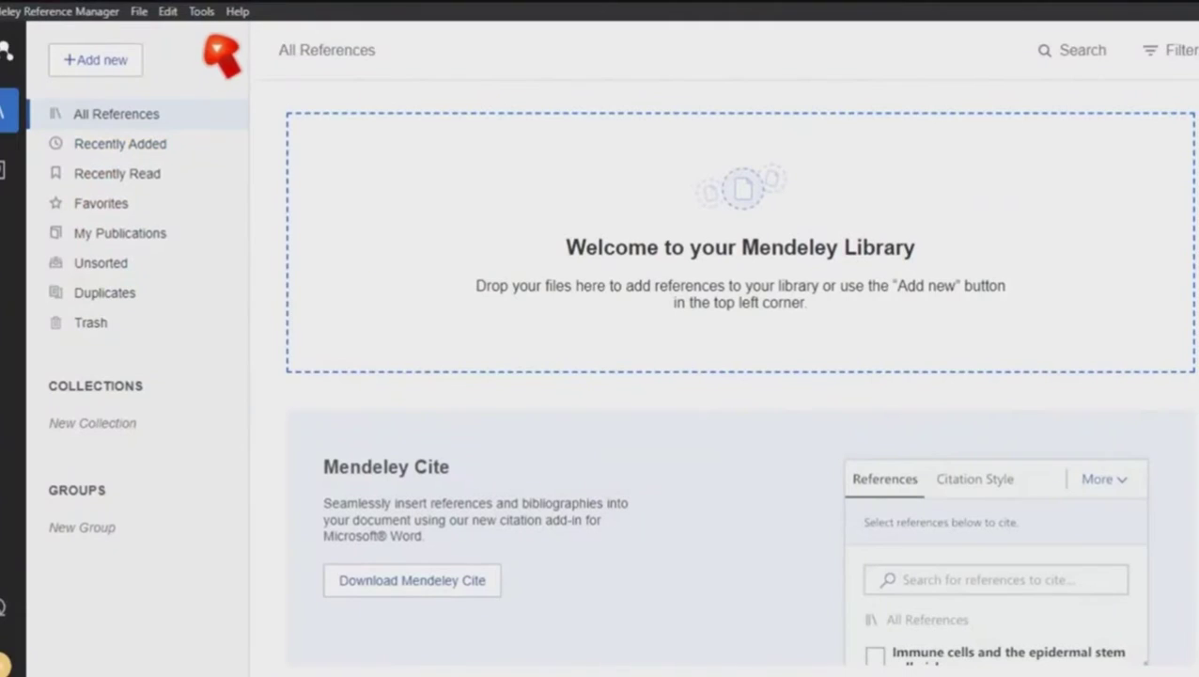
left_click(201, 12)
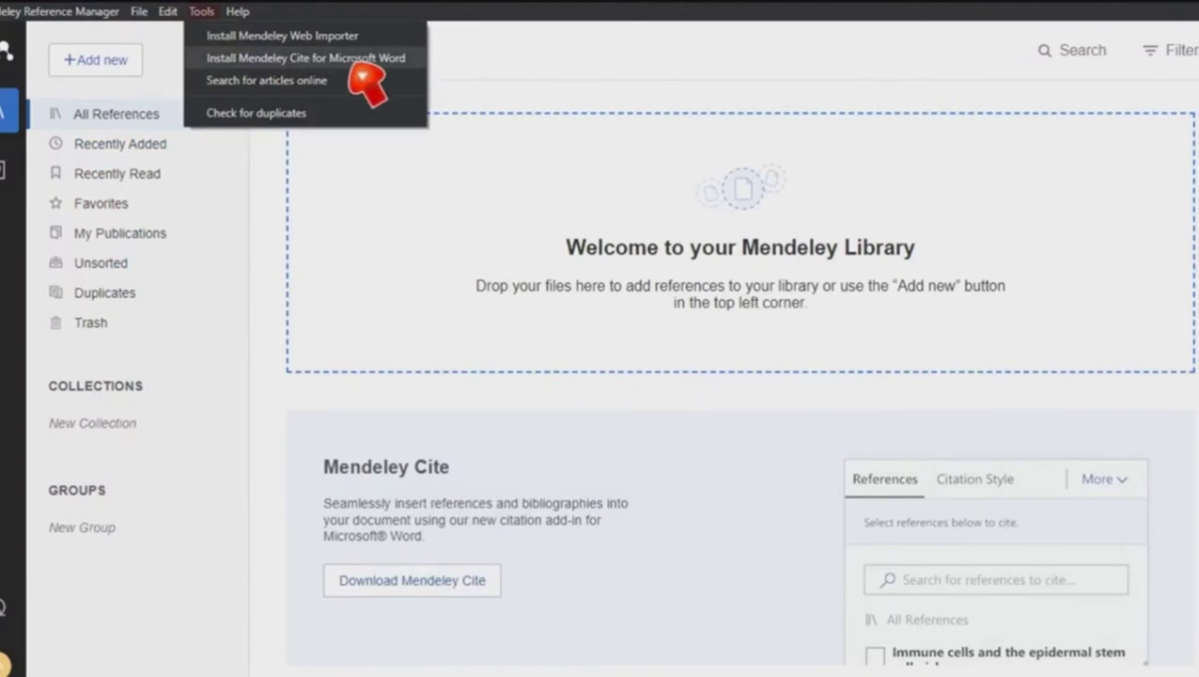
- Get Mendeley Cite for Word, sign in with the user's e-mail, then start a new Microsoft account
left_click(387, 68)
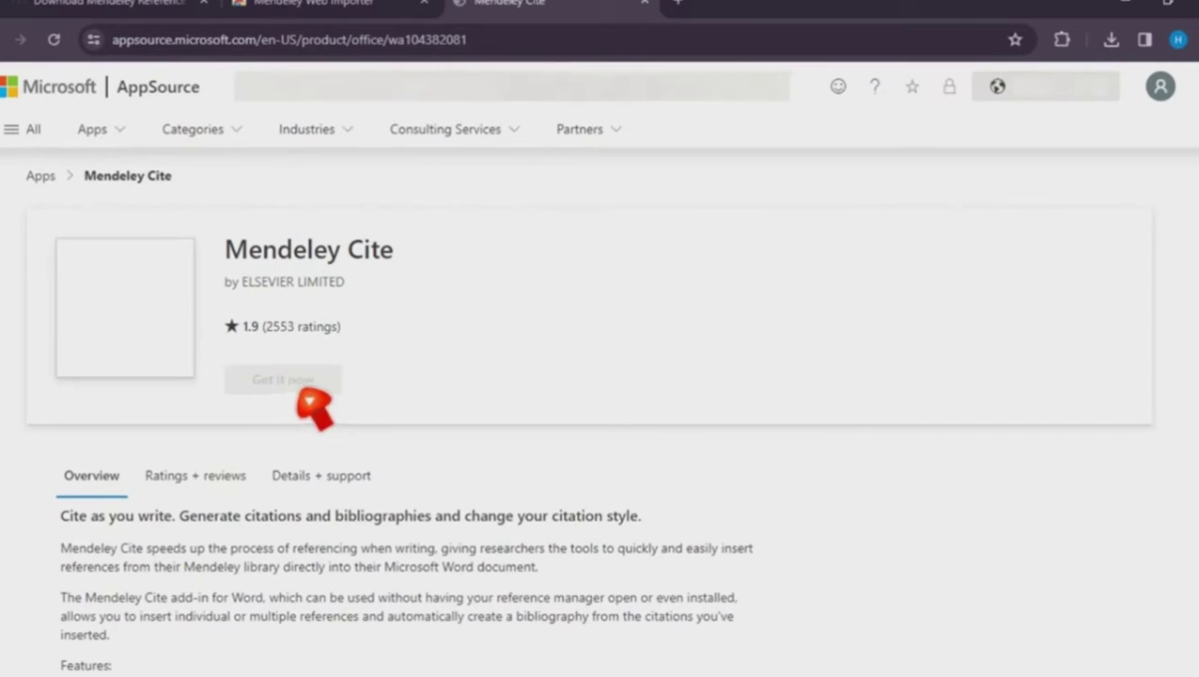
left_click(400, 408)
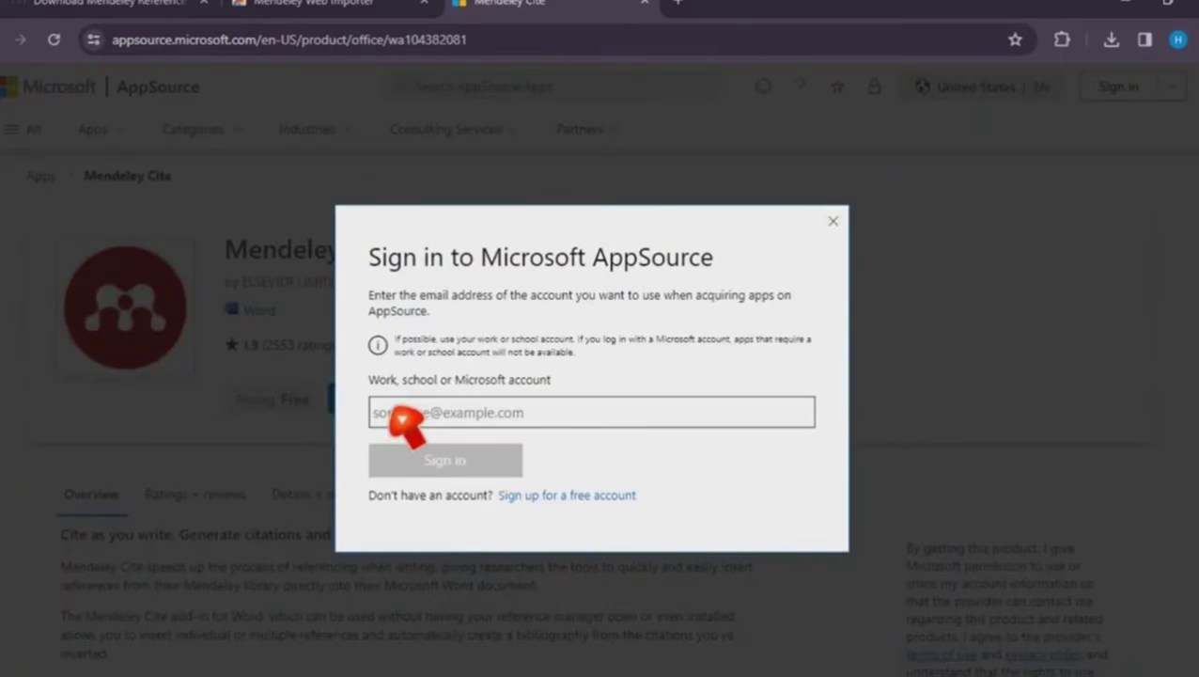
left_click(403, 414)
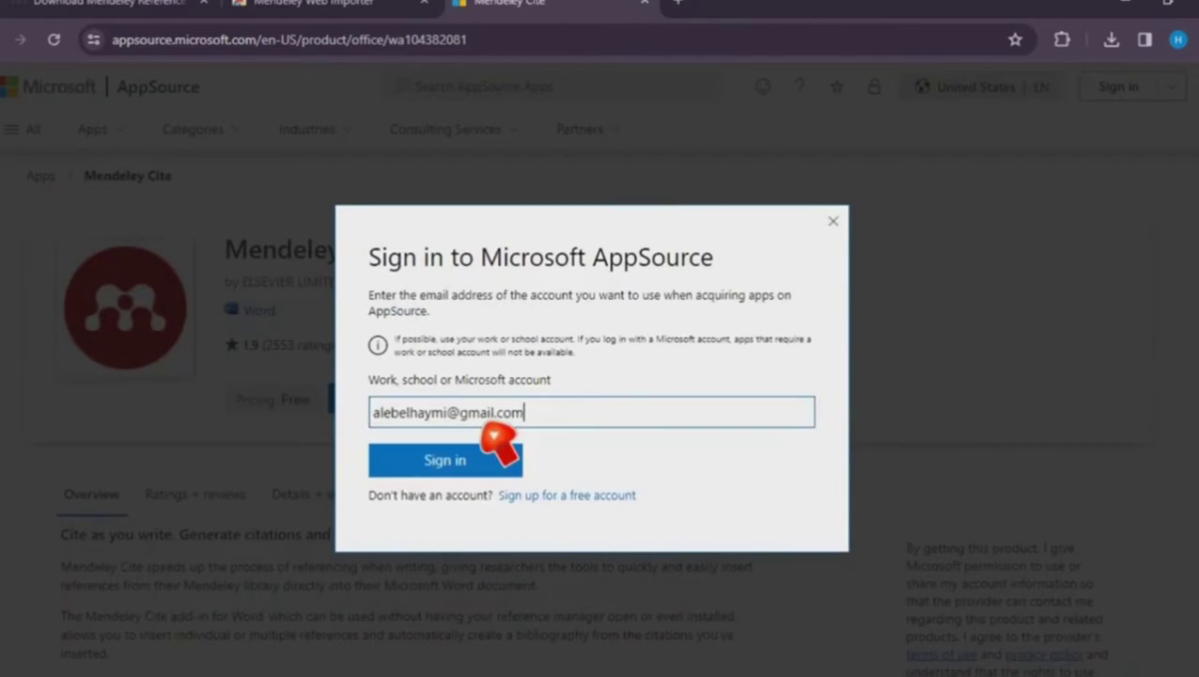
left_click(457, 472)
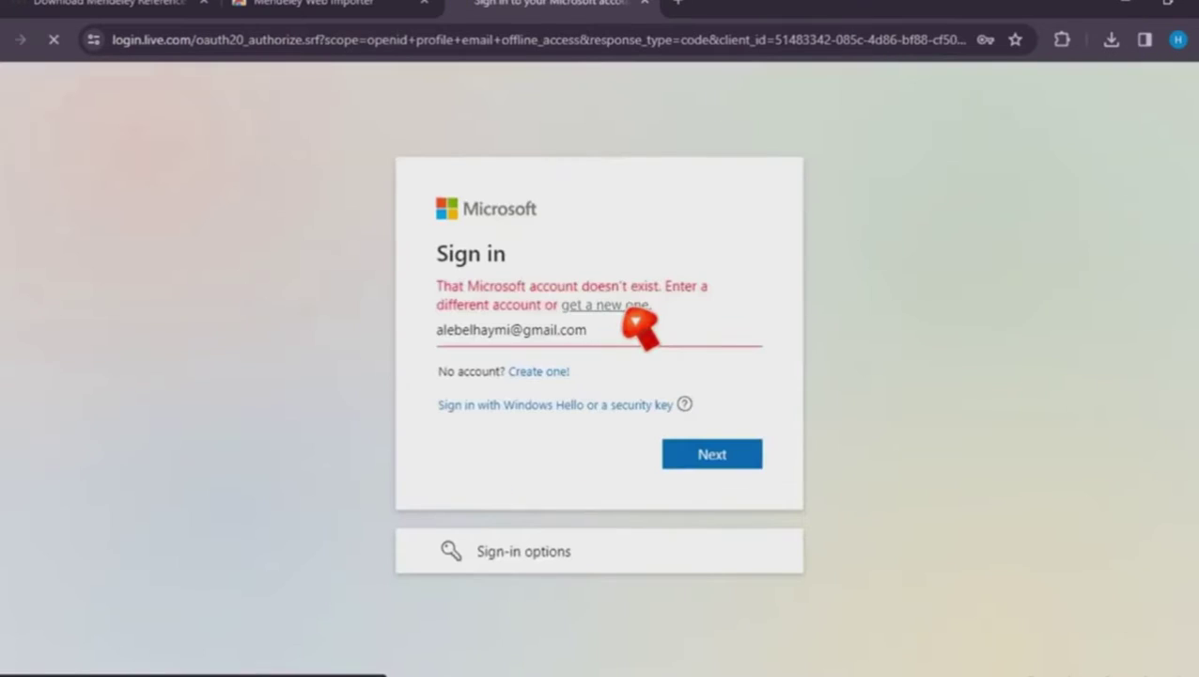
left_click(628, 315)
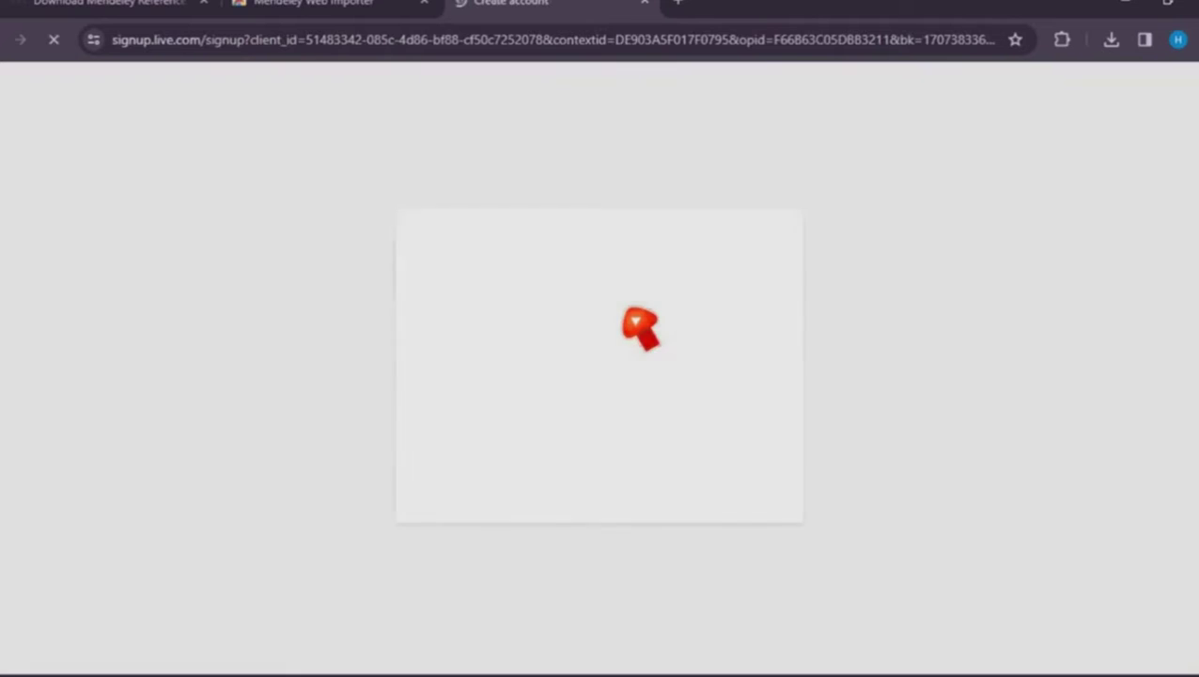
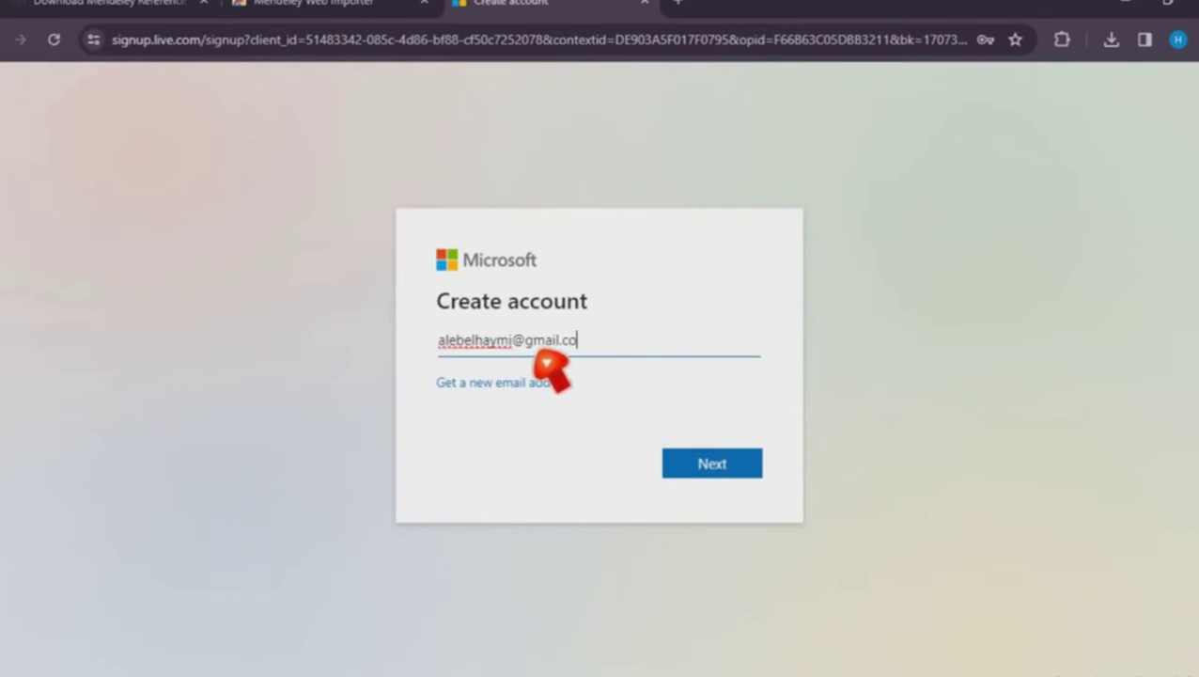
- Register the Gmail address with a password and the user's name for the new Microsoft account
left_click(720, 469)
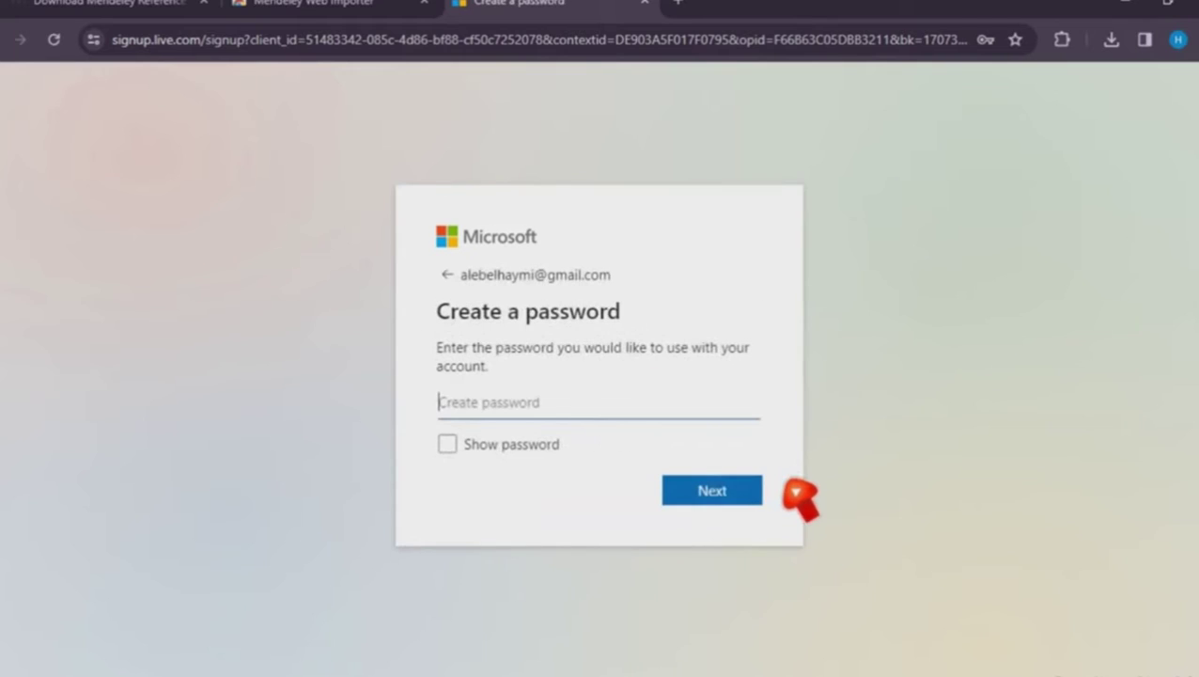
type("********")
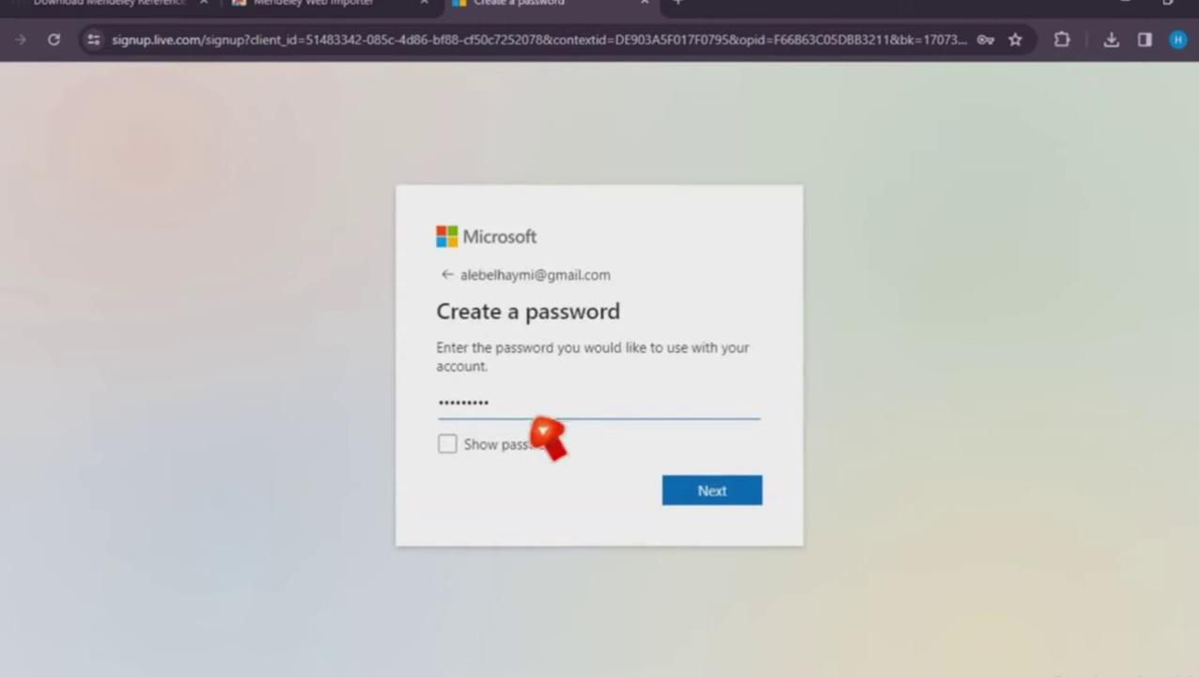
left_click(693, 494)
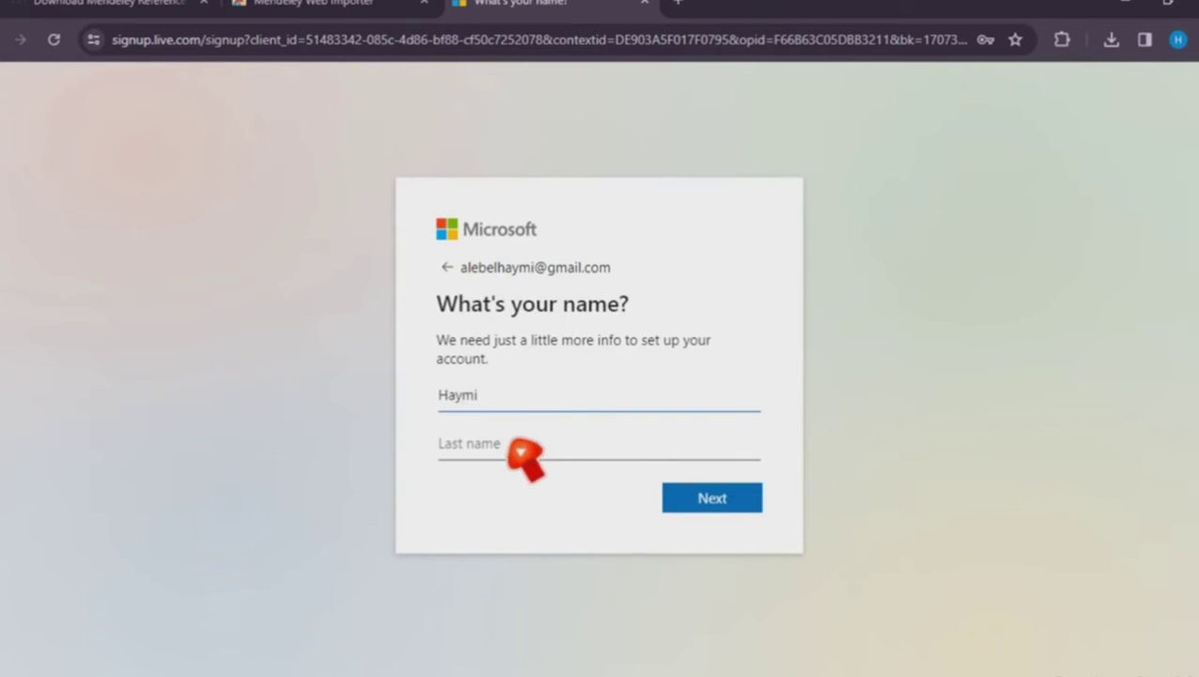
left_click(505, 449)
type("Al")
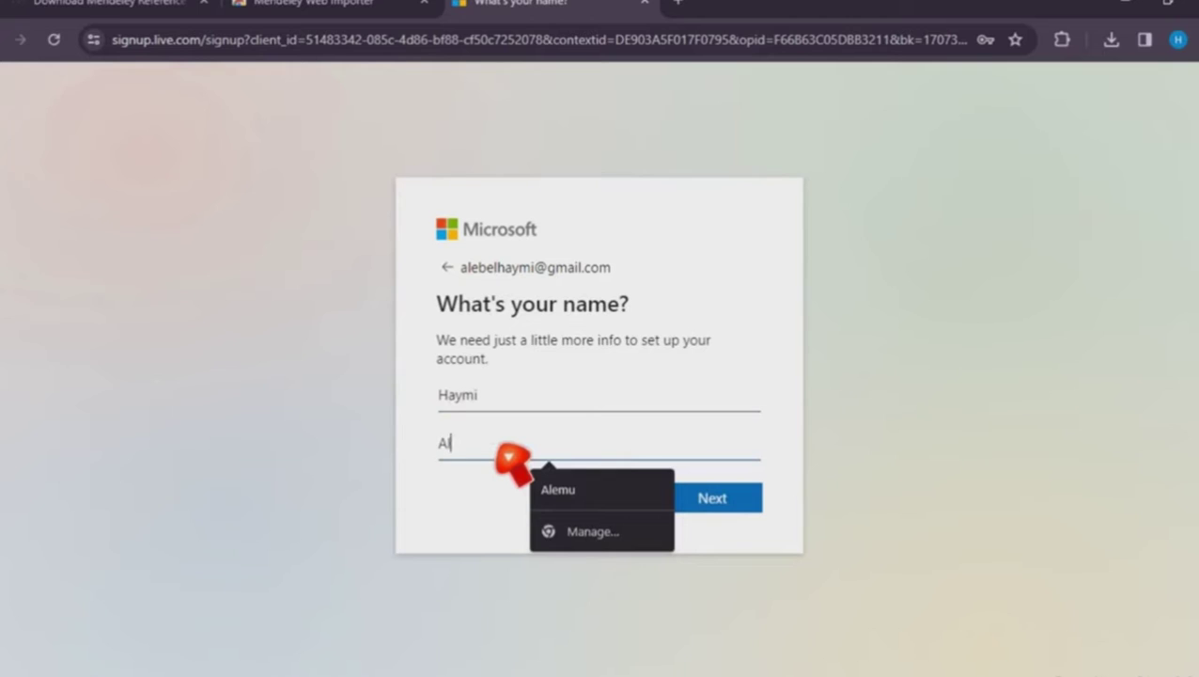
type("ebel")
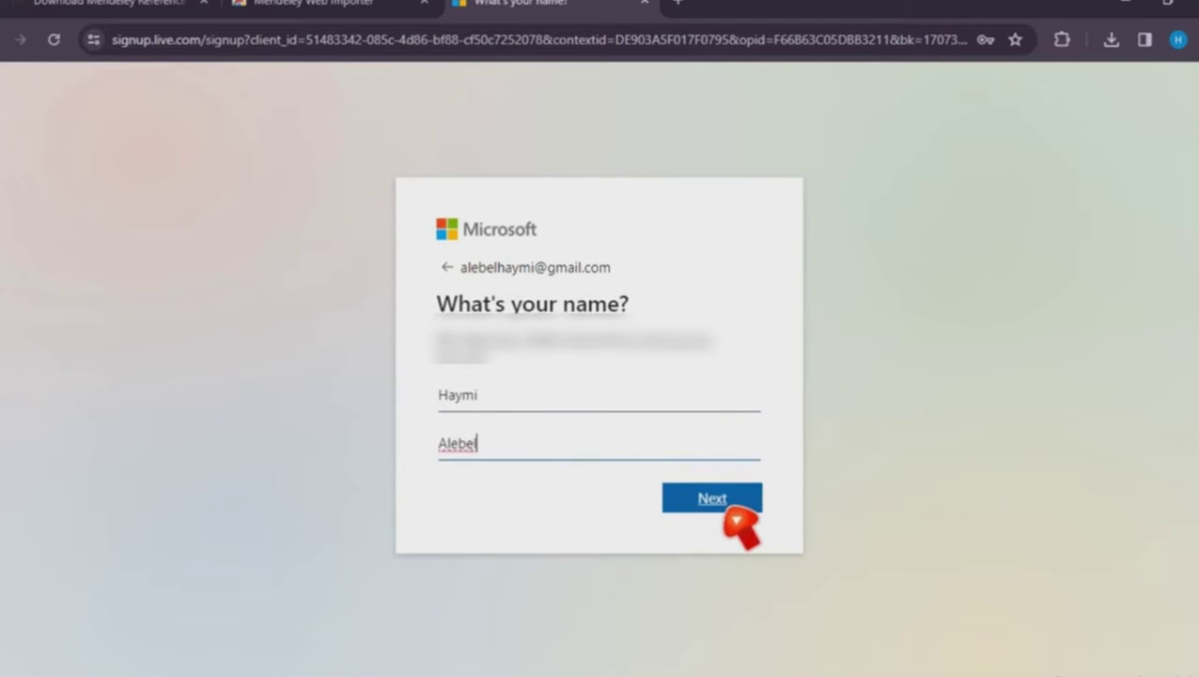
left_click(732, 511)
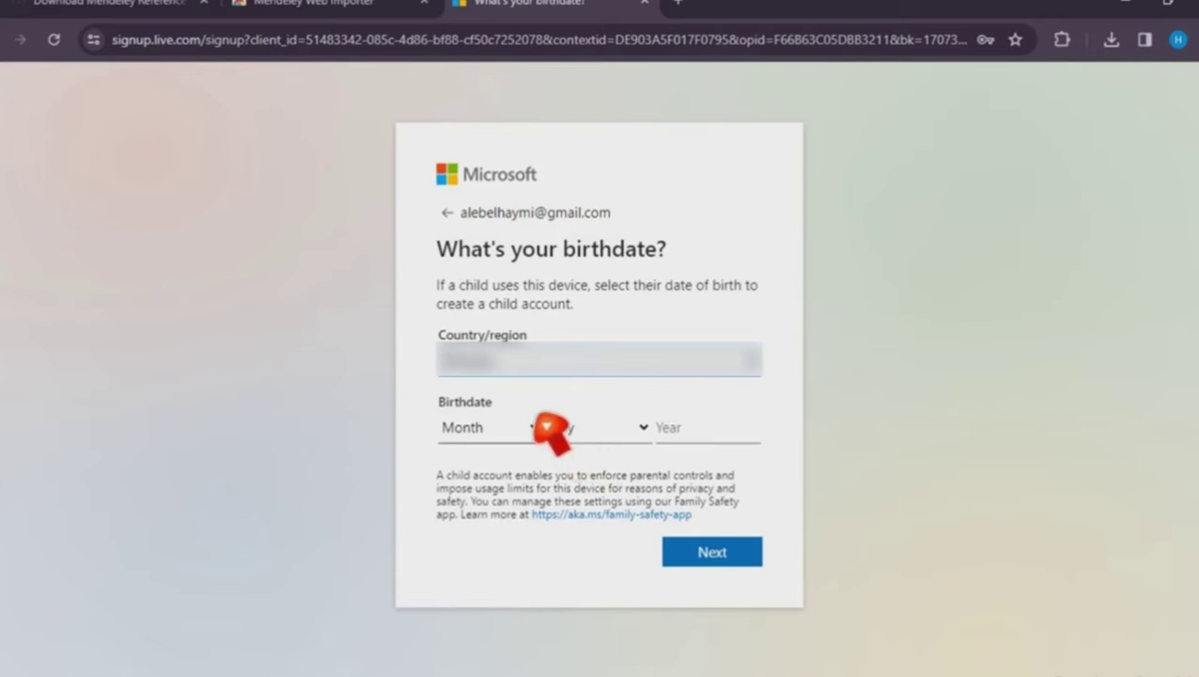
left_click(543, 433)
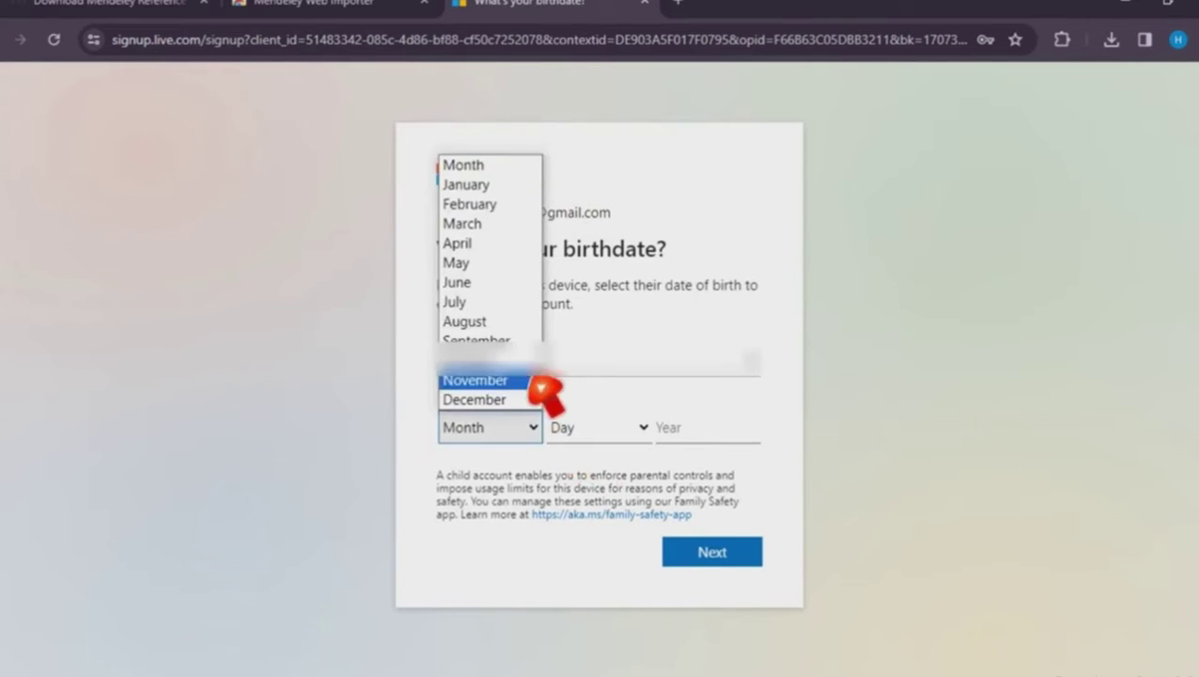
left_click(498, 191)
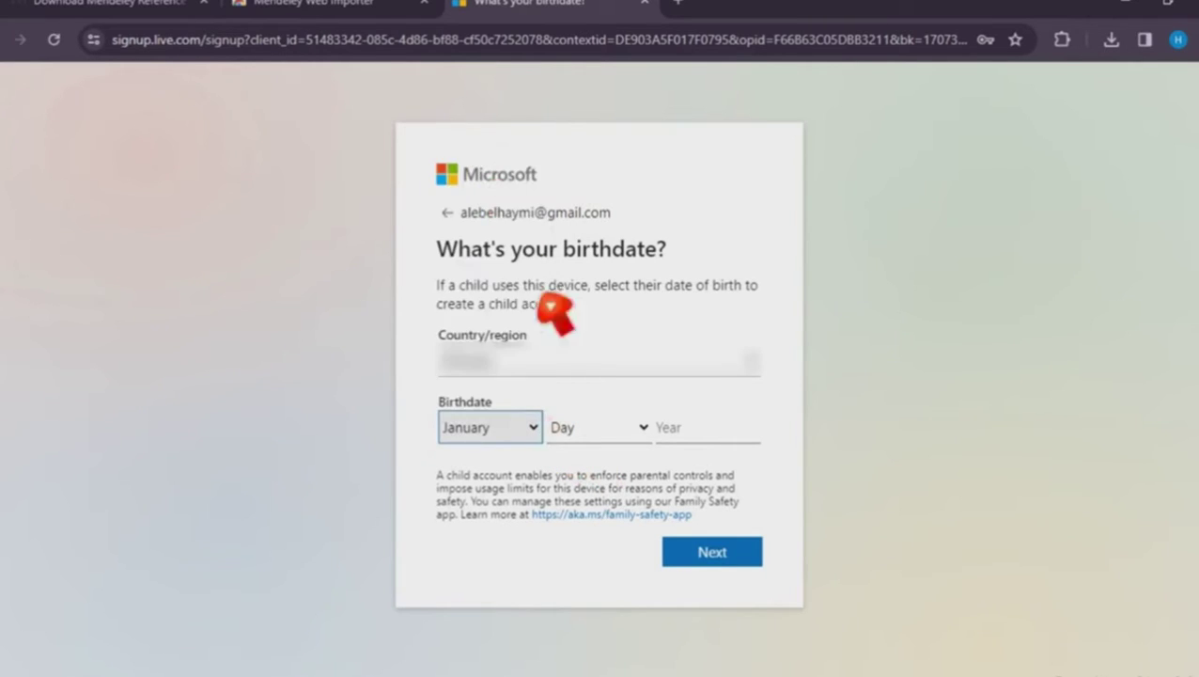
left_click(605, 436)
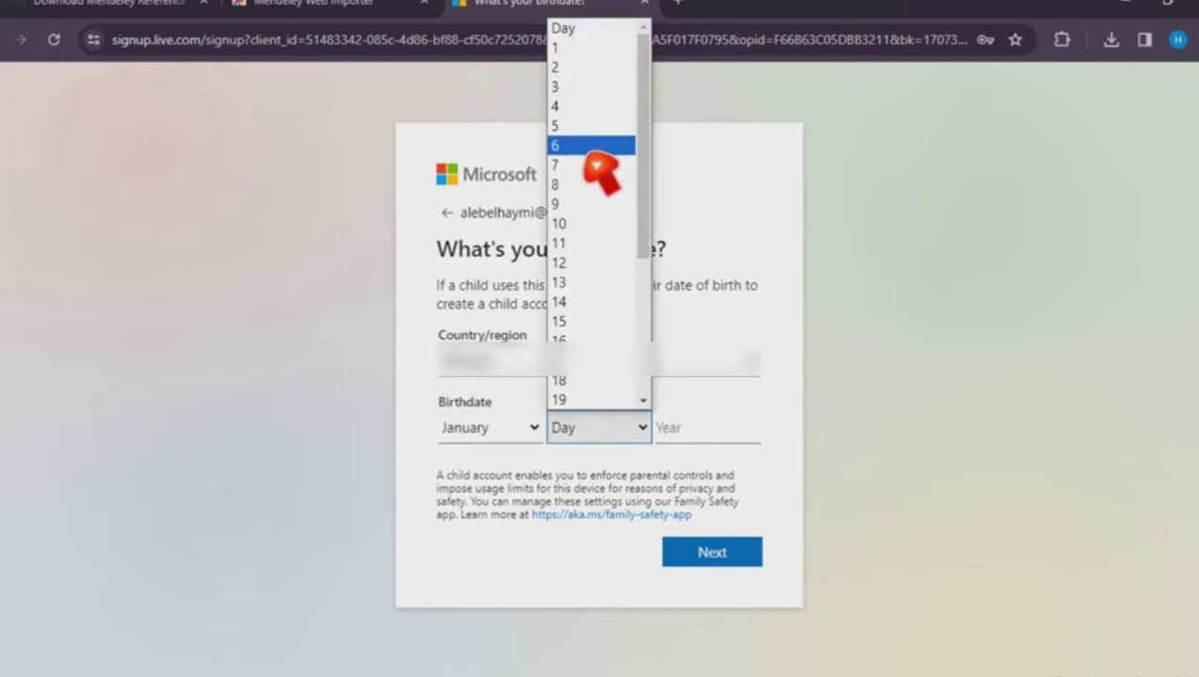
left_click(587, 169)
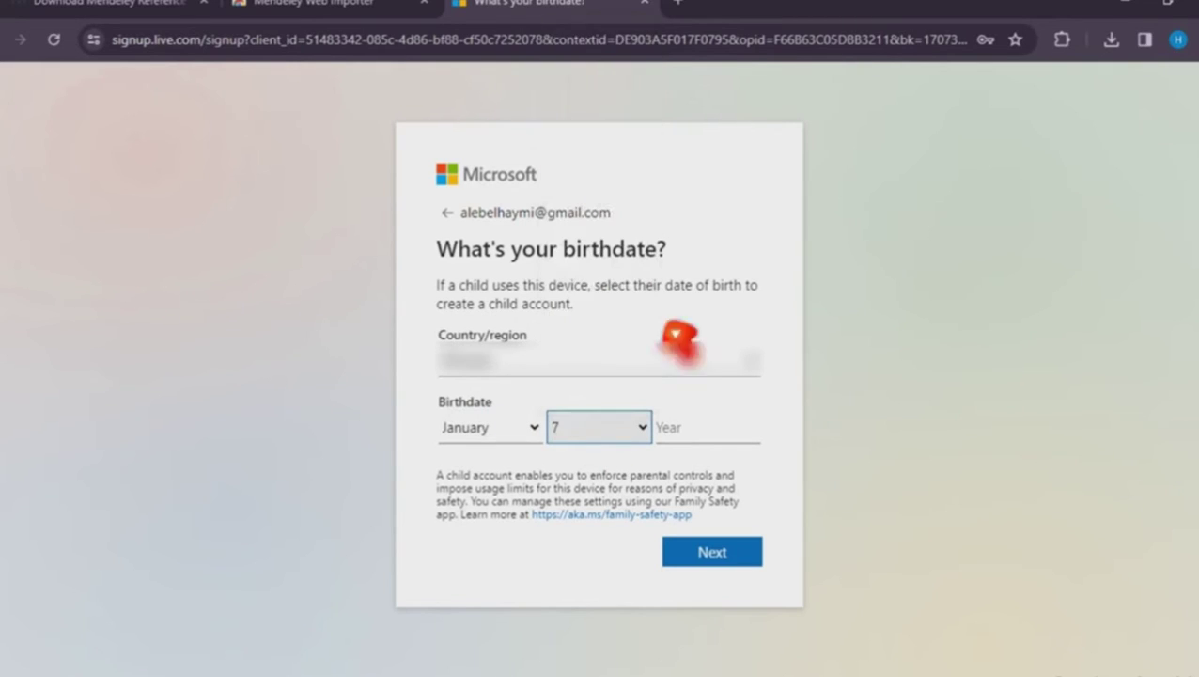
left_click(703, 434)
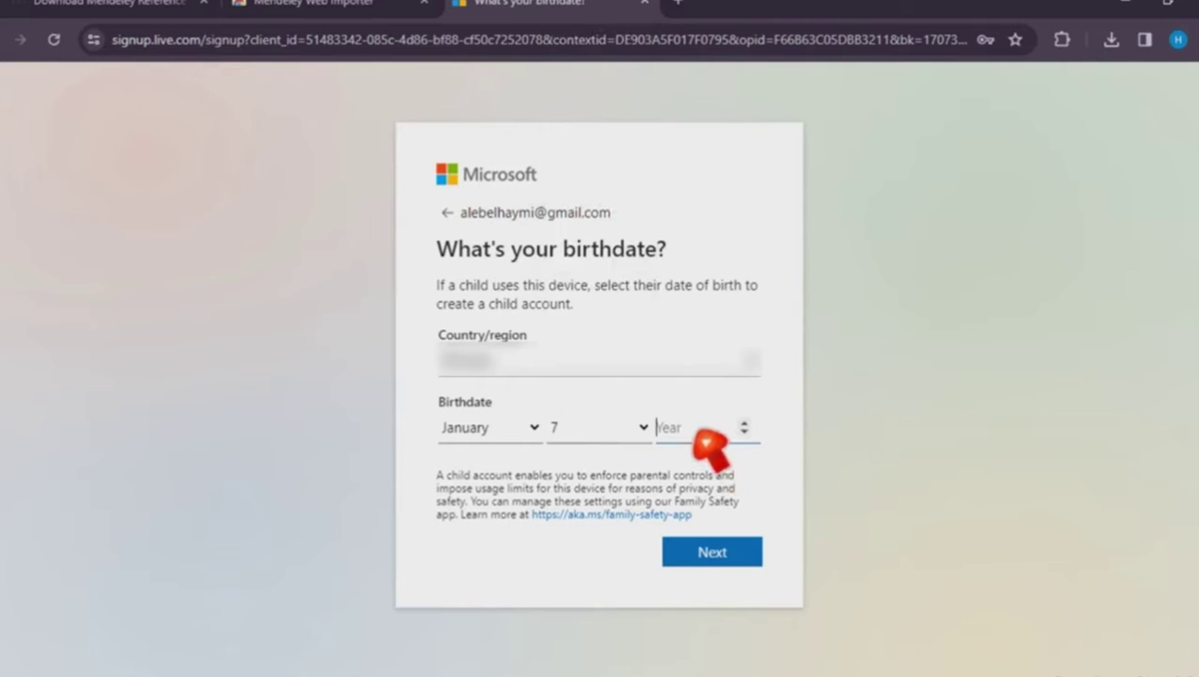
type("1988")
left_click(745, 557)
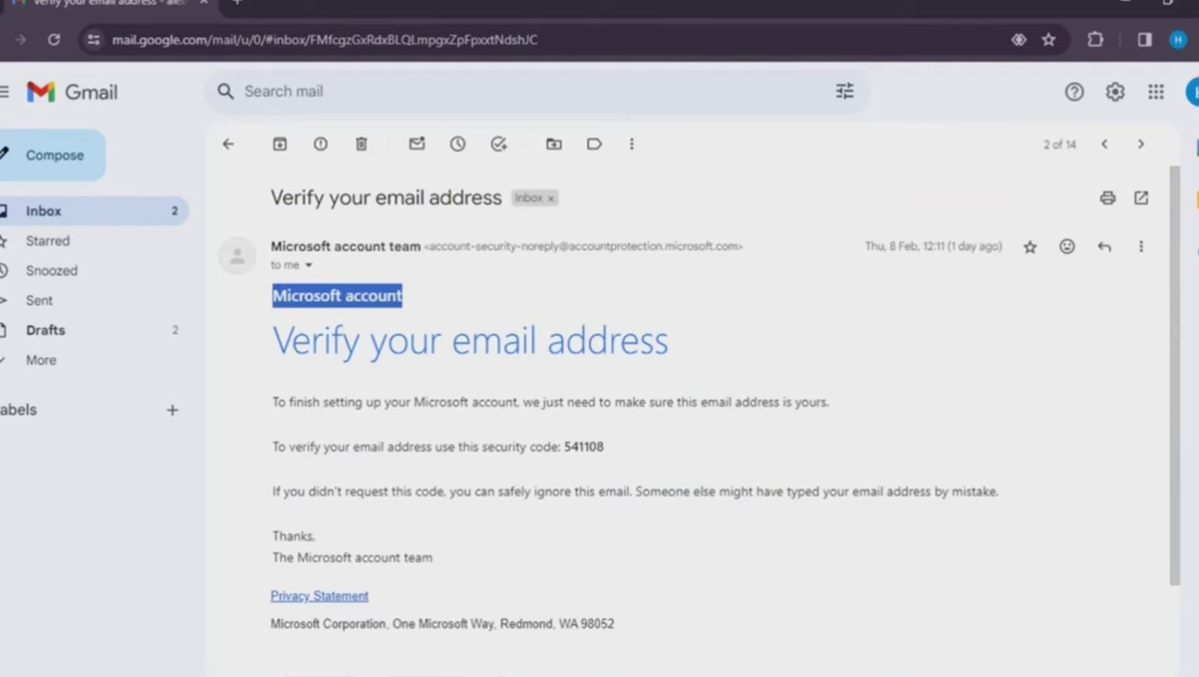
- Copy the security code from the Microsoft email in Gmail and submit it on the Verify email page
scroll(695, 418, "down", 2)
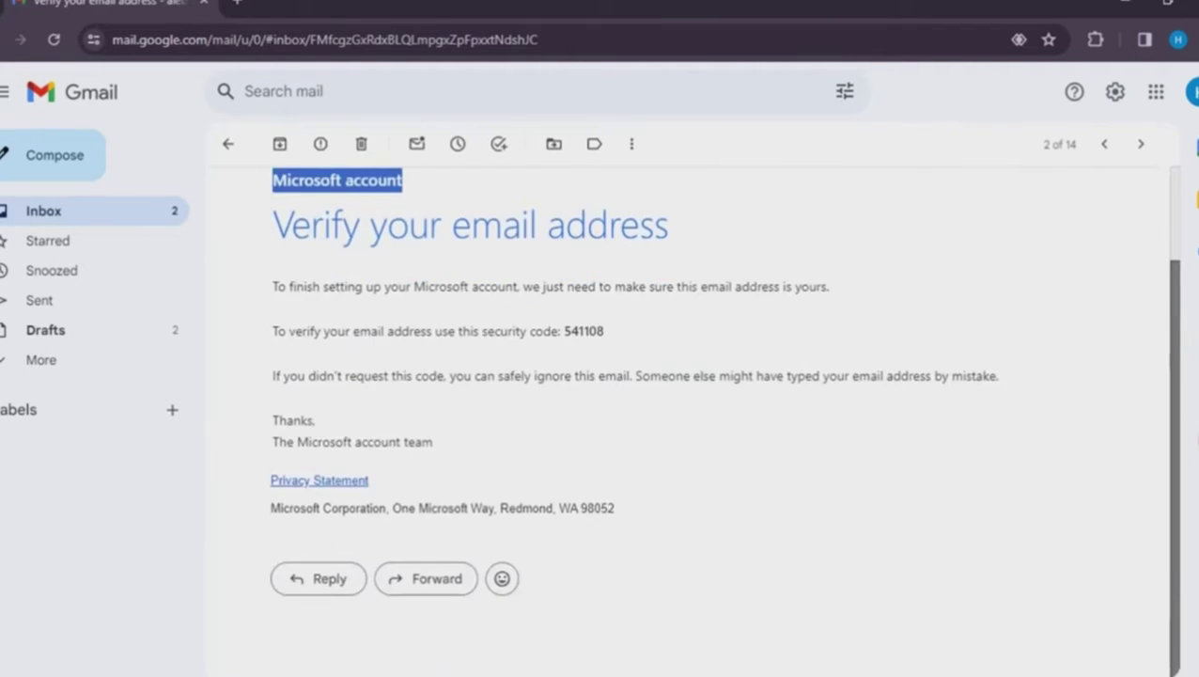
left_click_drag(605, 333, 575, 336)
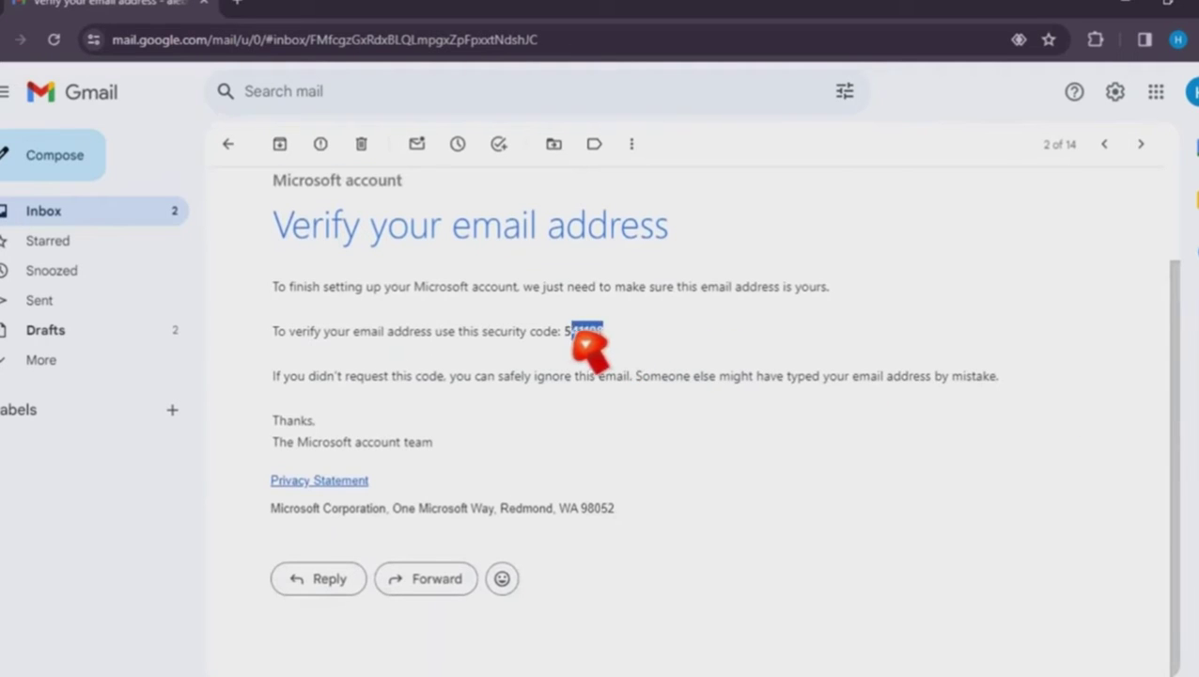
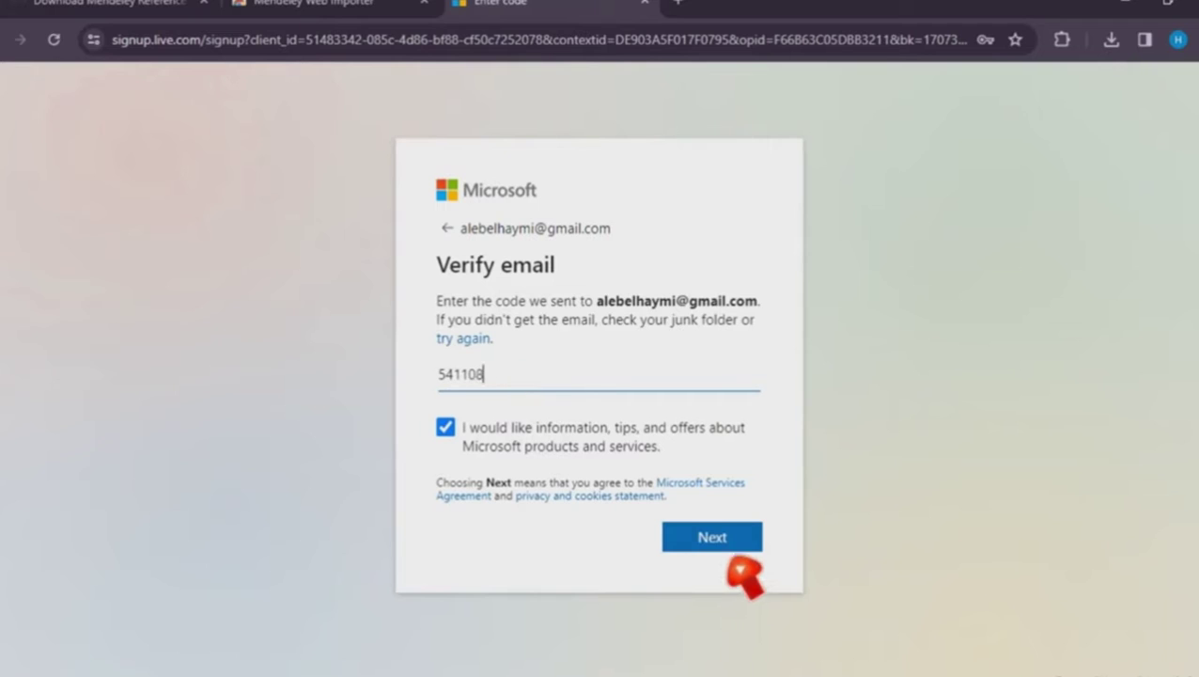
left_click(725, 545)
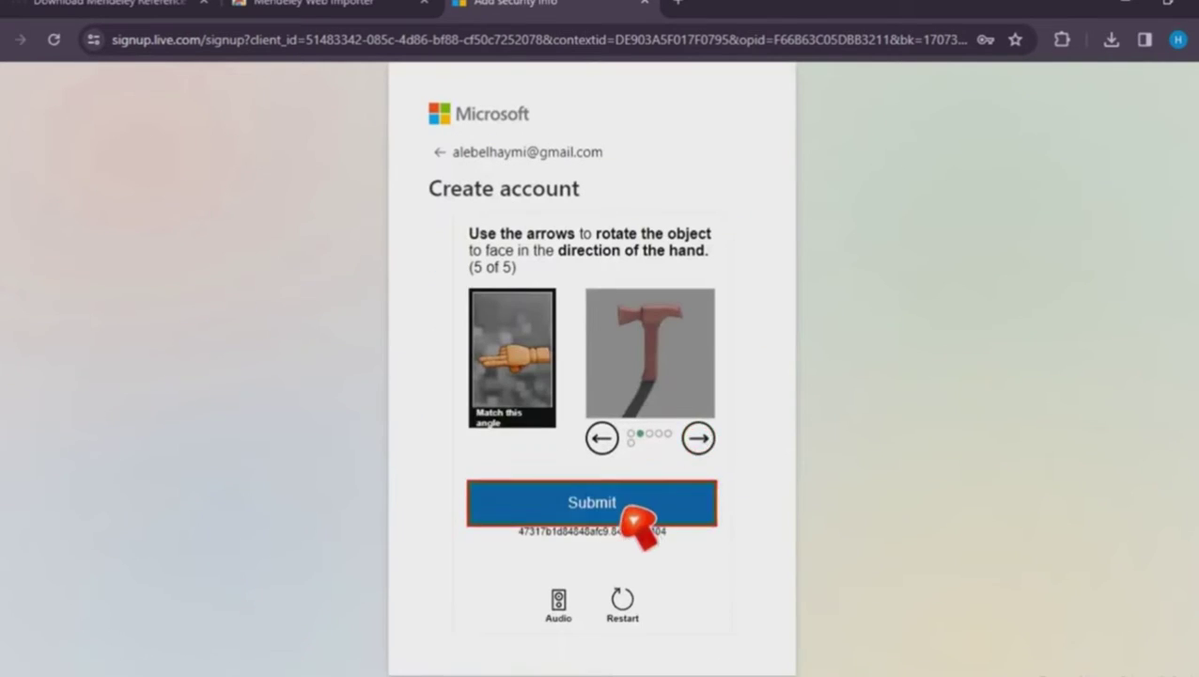
- Pass the puzzle check, get the Mendeley Cite add-in from AppSource and open it in Word
left_click(629, 517)
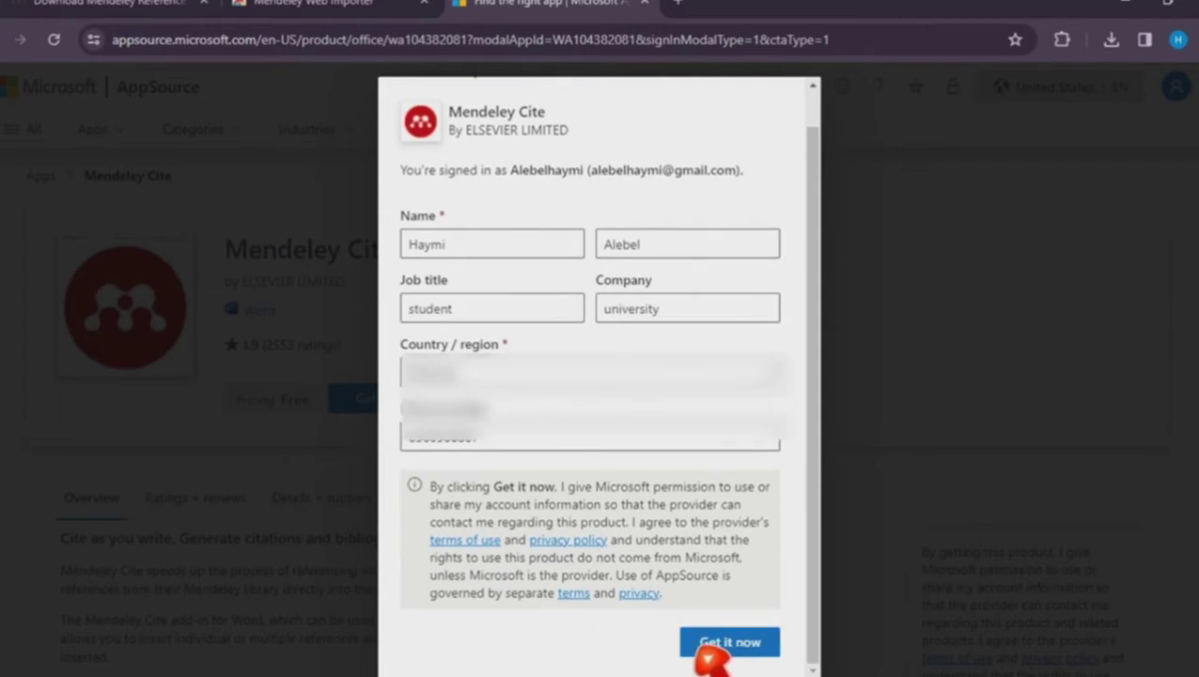
left_click(730, 645)
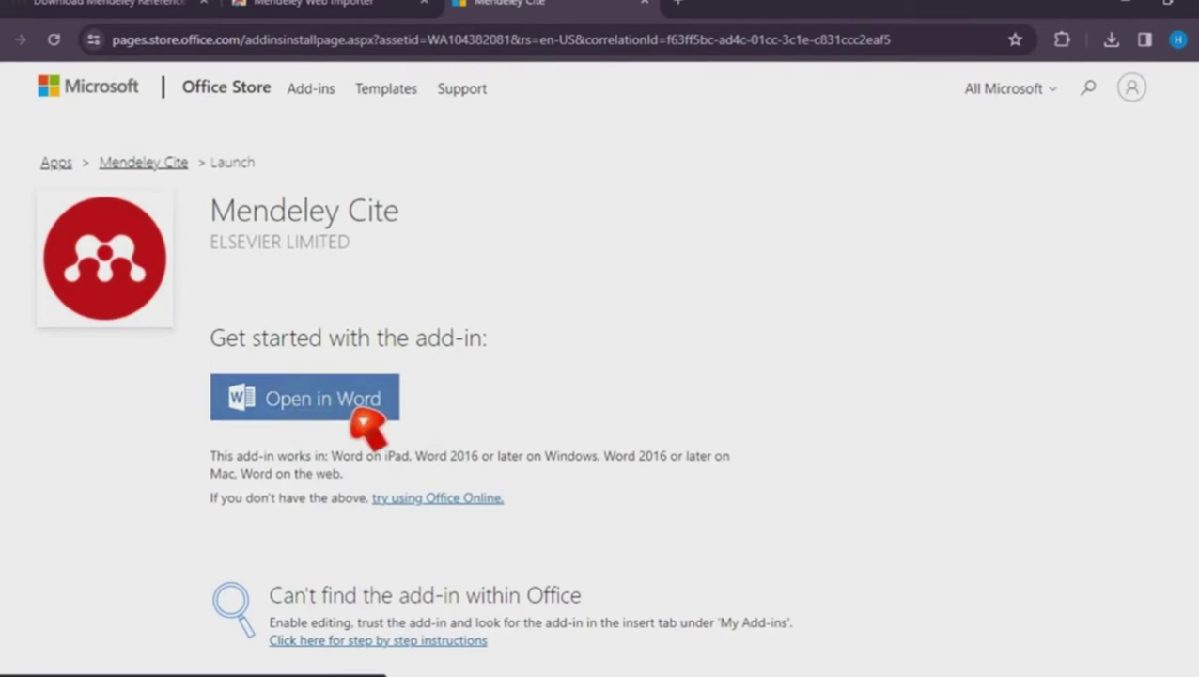
left_click(359, 413)
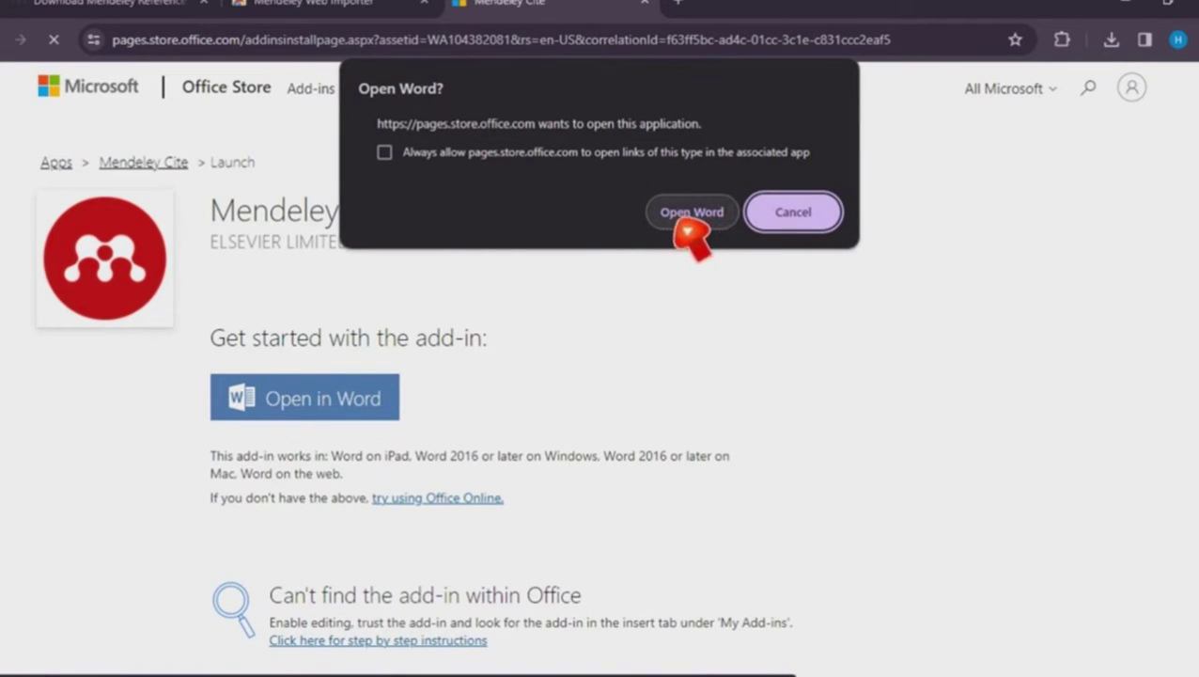
left_click(691, 212)
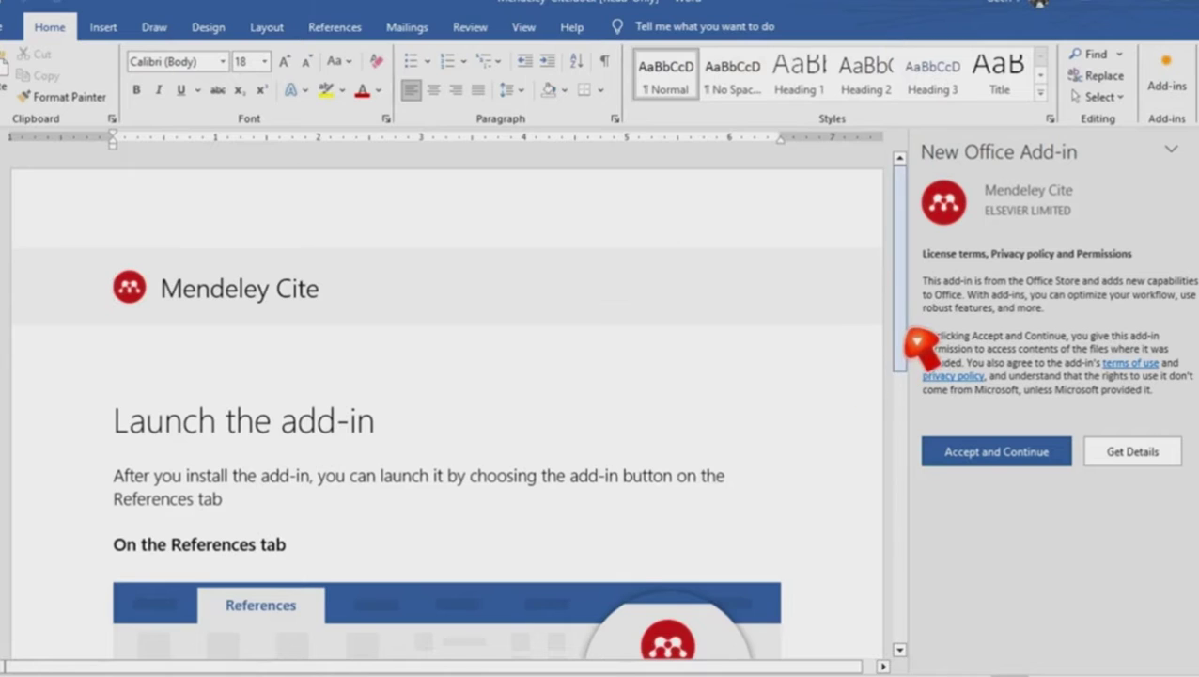
- Accept the Mendeley Cite terms and open its pane from the References tab
scroll(602, 282, "down", 1)
left_click(335, 26)
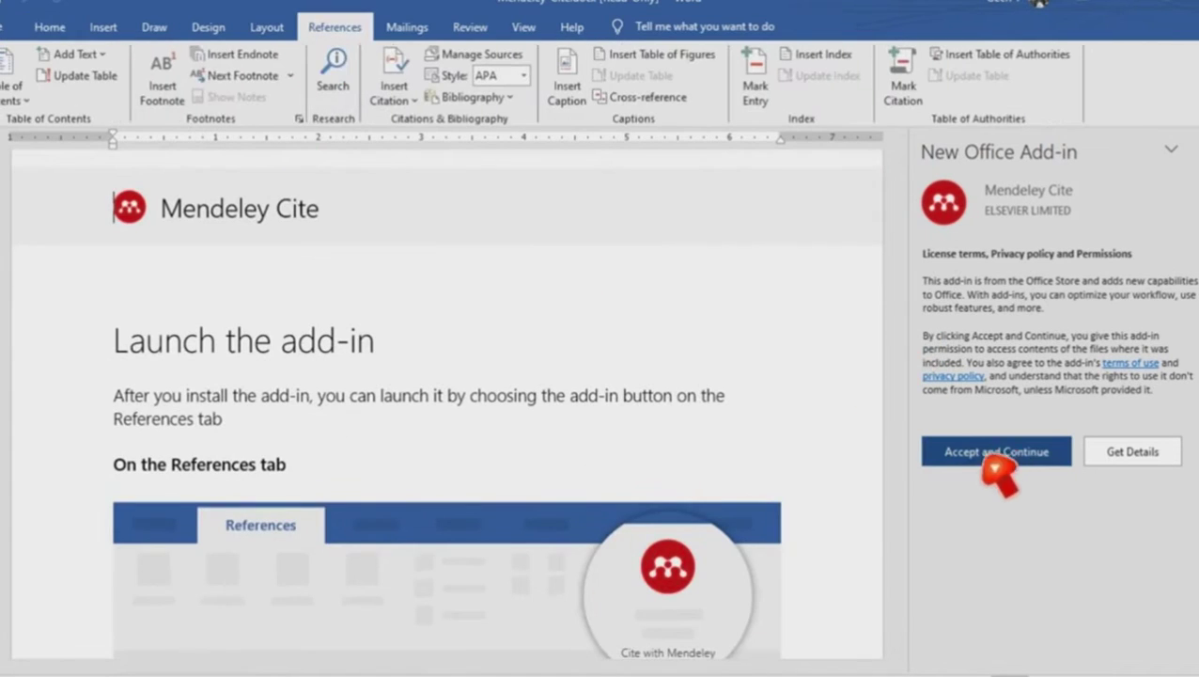
left_click(982, 461)
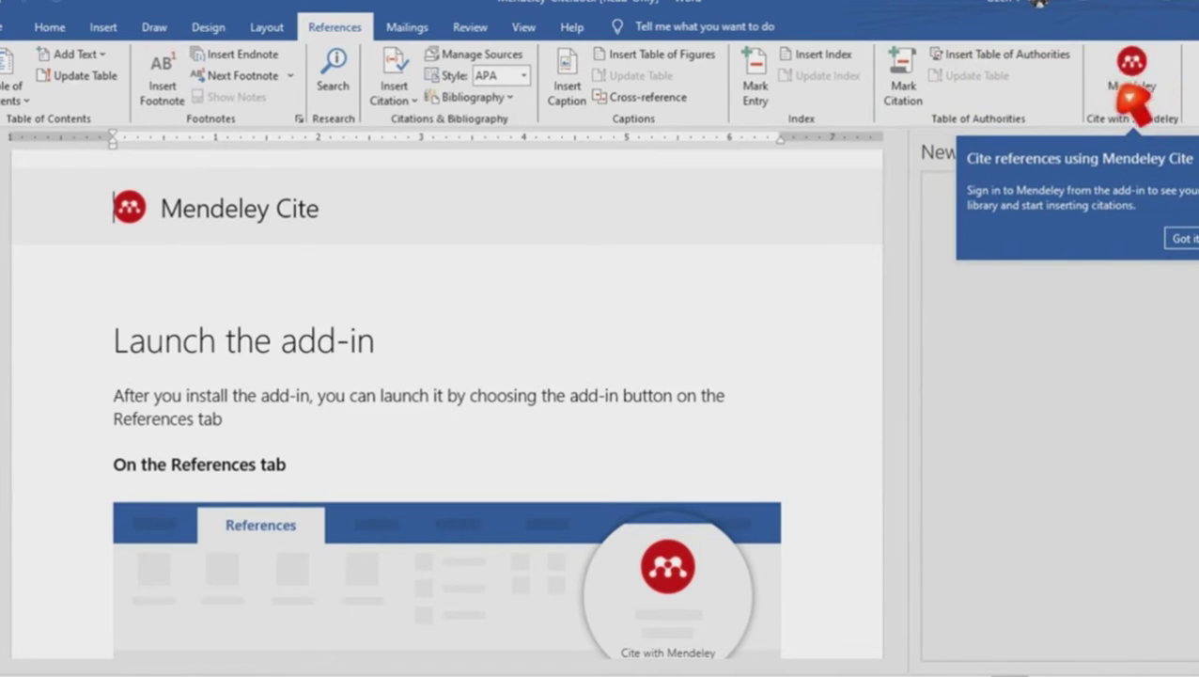
left_click(1139, 83)
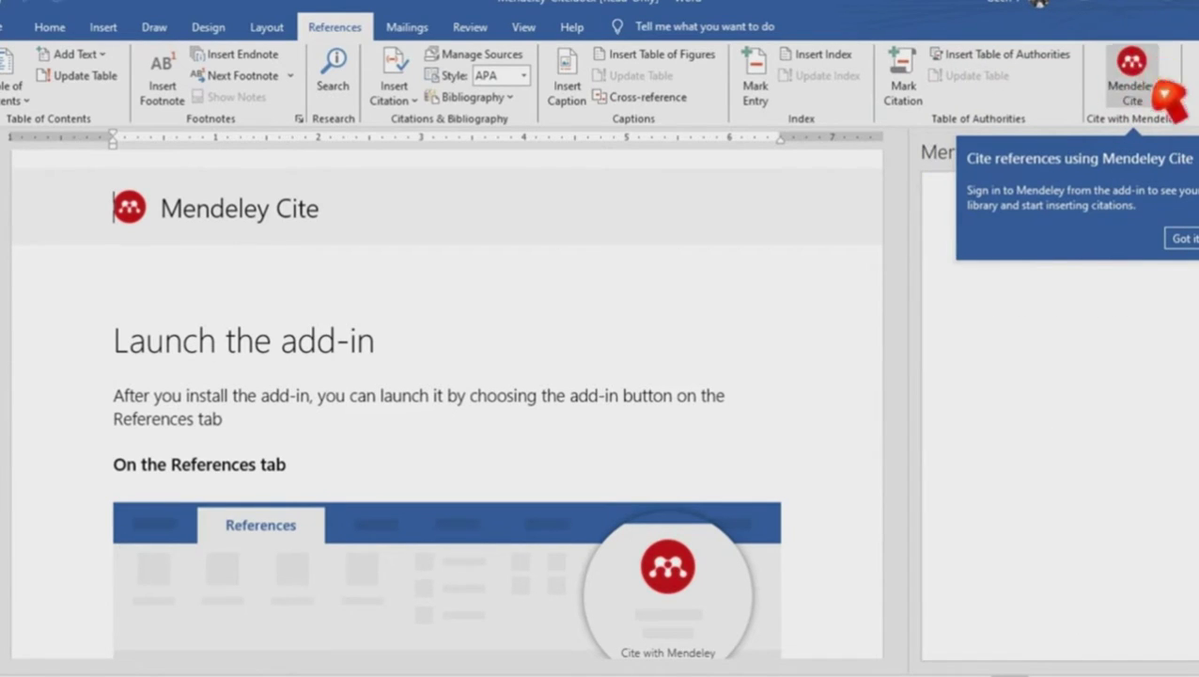
left_click(1190, 240)
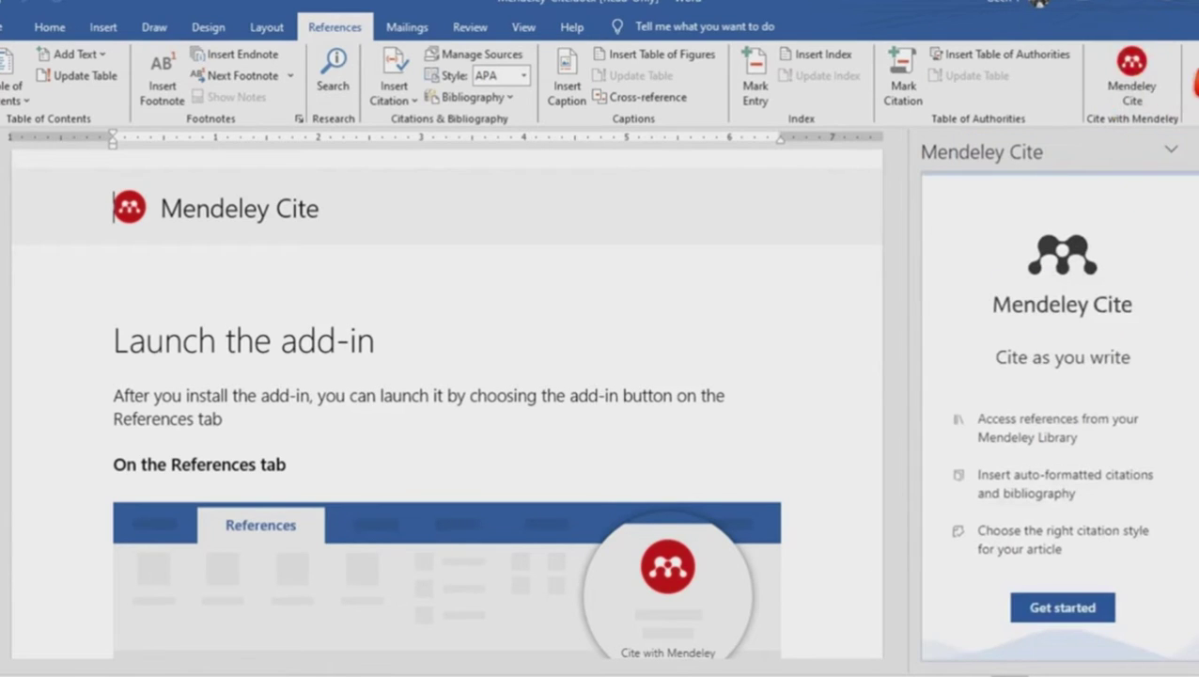
- Close the add-in document without saving and hide the browser
left_click(1190, 5)
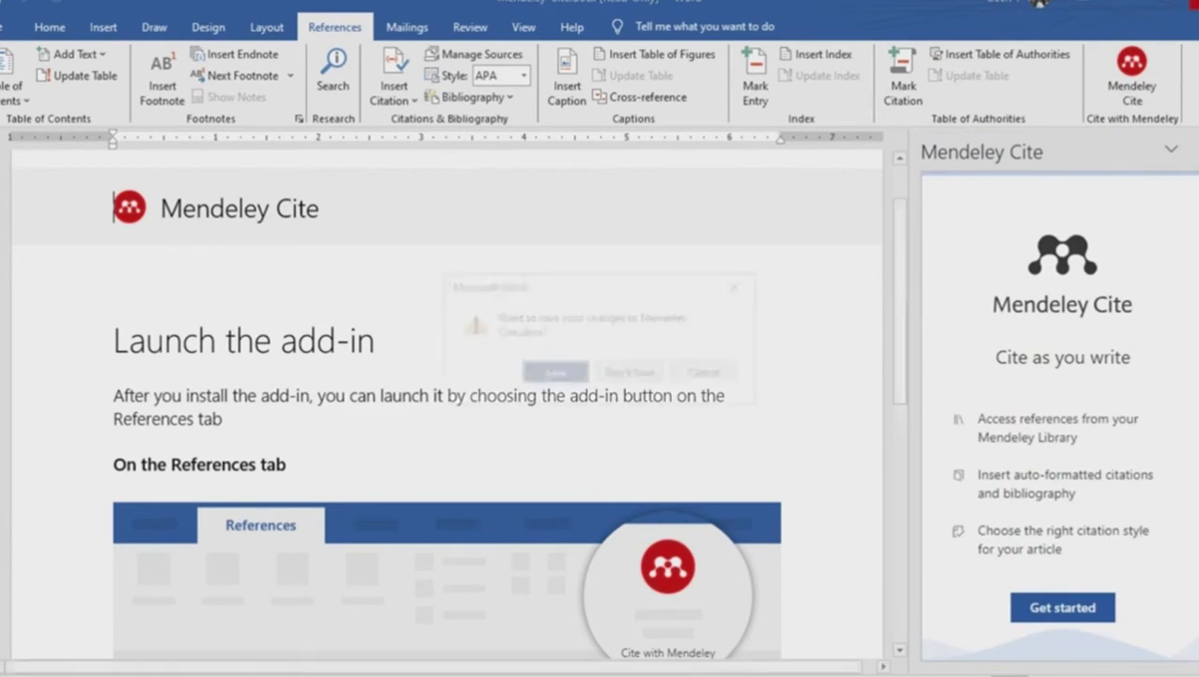
left_click(649, 380)
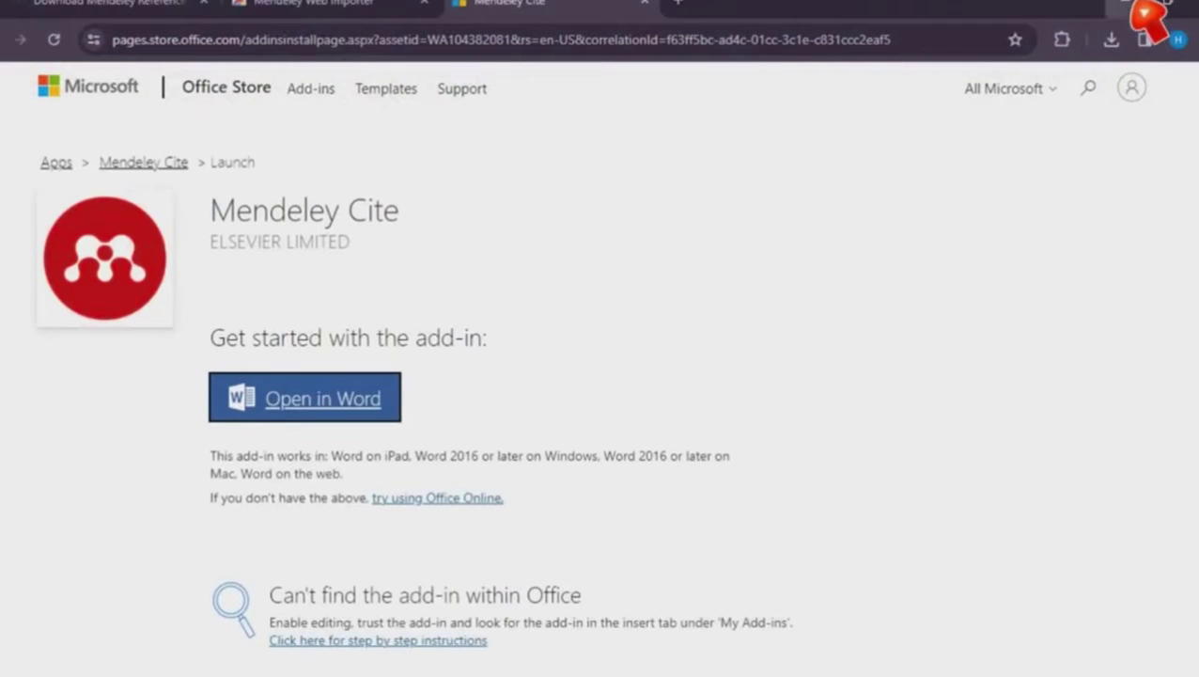
left_click(1123, 4)
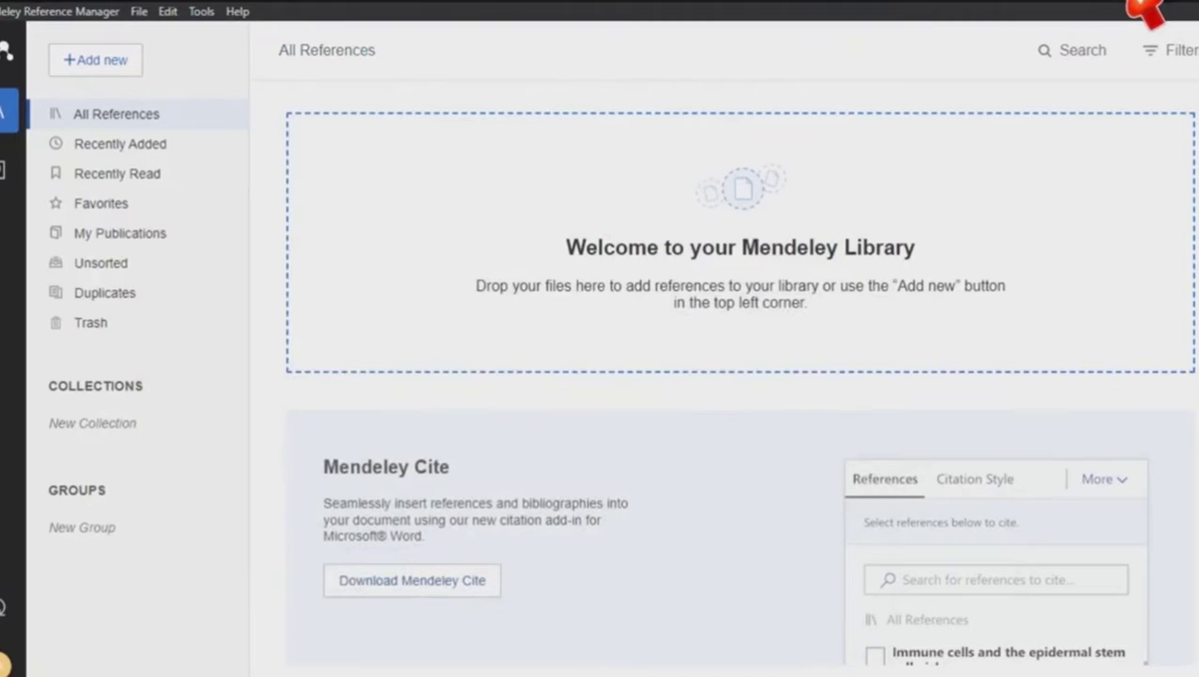
- Launch Word from Windows search and create a new blank document
left_click(1145, 13)
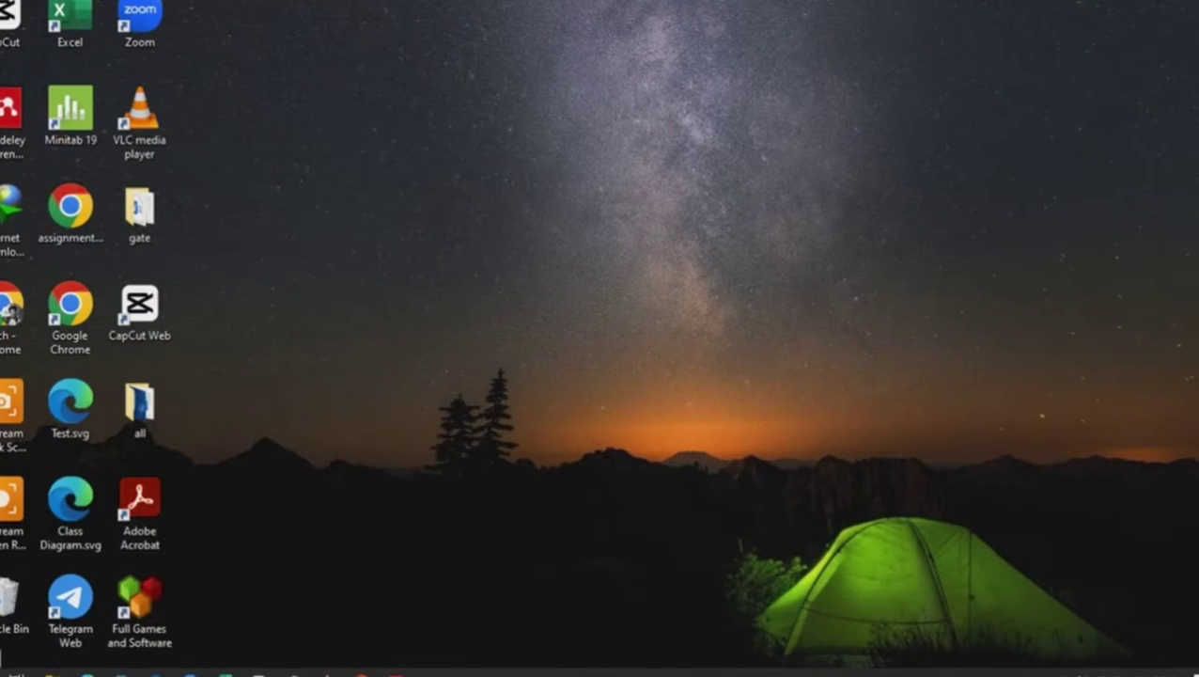
key("super")
type("w")
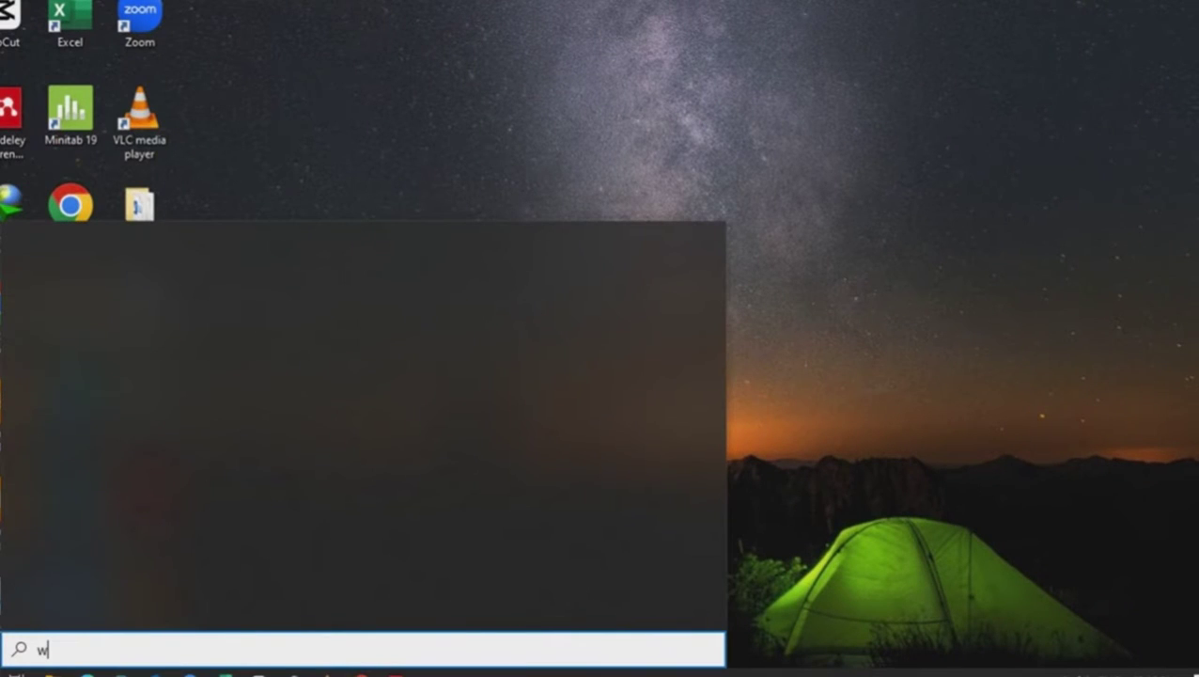
type("ord")
left_click(98, 333)
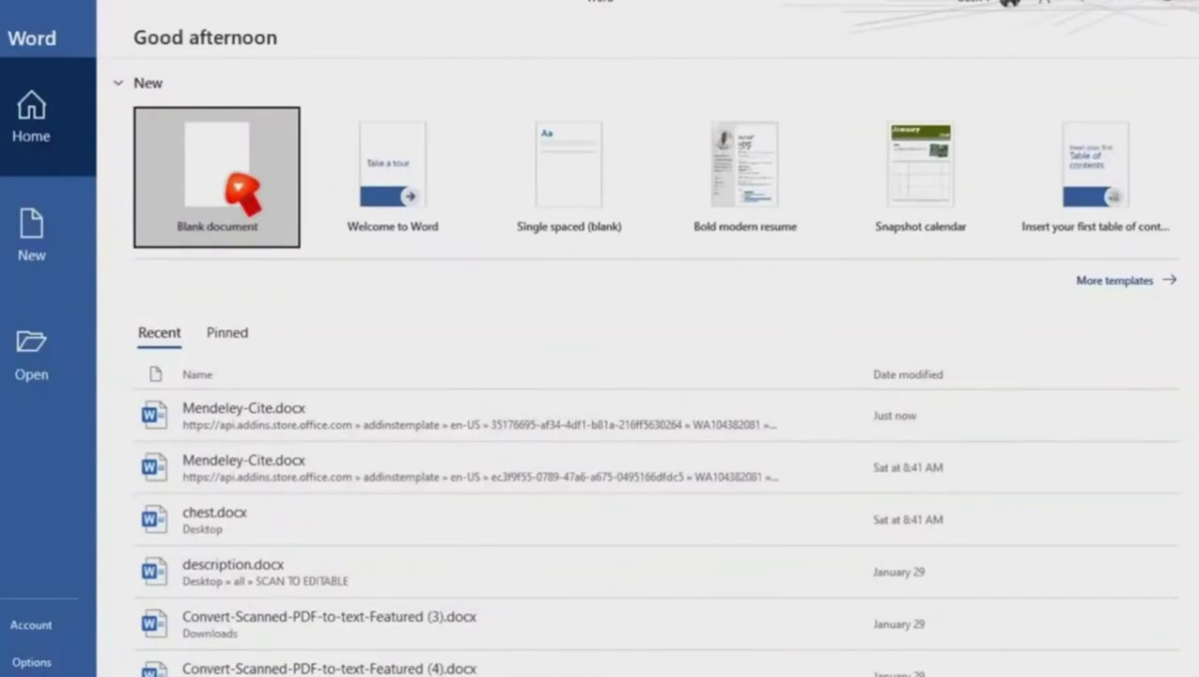
left_click(241, 188)
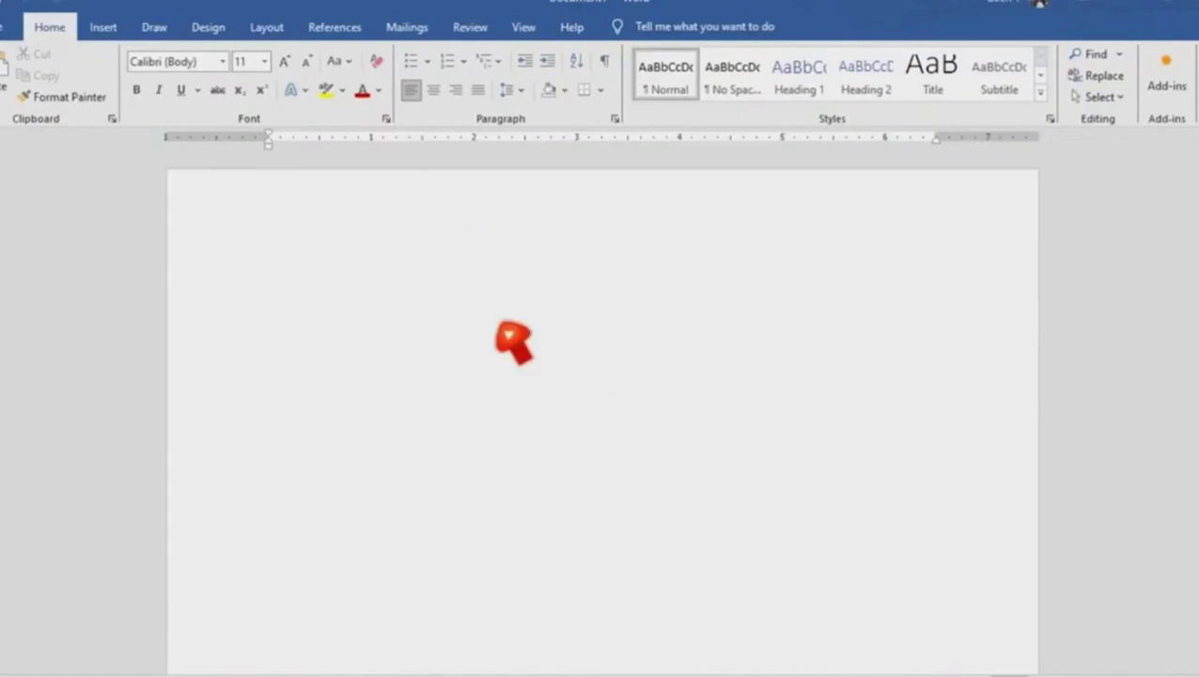
- Paste the SAE 1020 steel bar abstract with Keep Source Formatting and select it
left_click(333, 27)
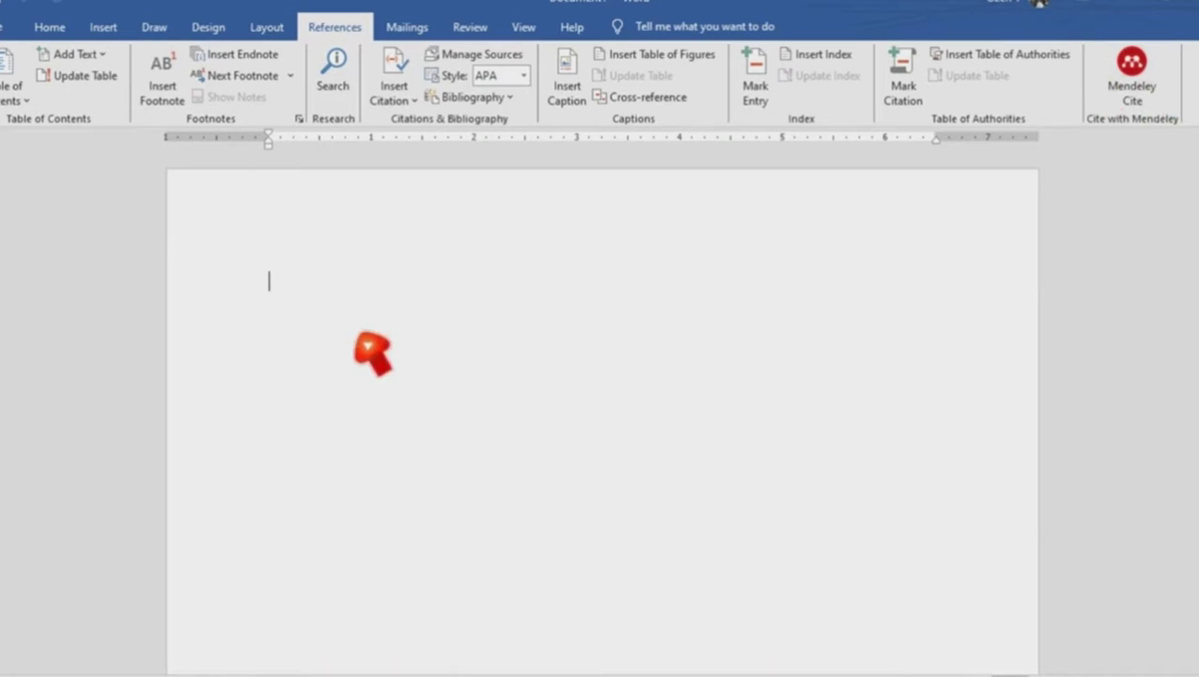
right_click(289, 293)
left_click(317, 396)
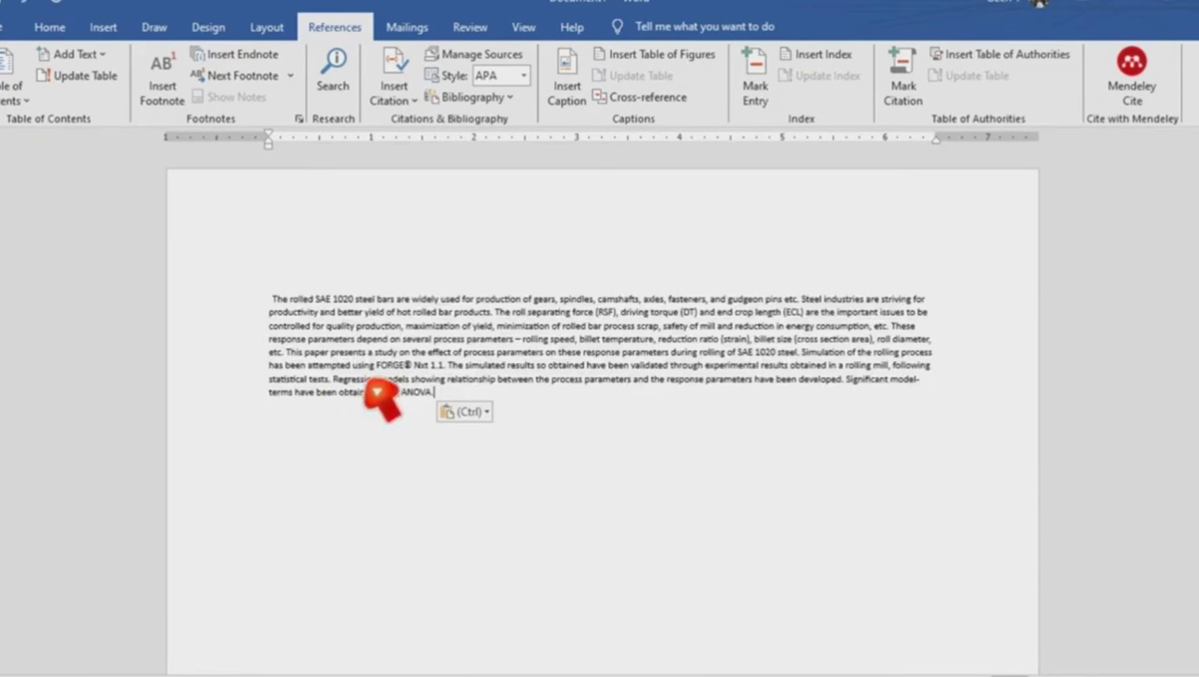
left_click_drag(519, 420, 259, 275)
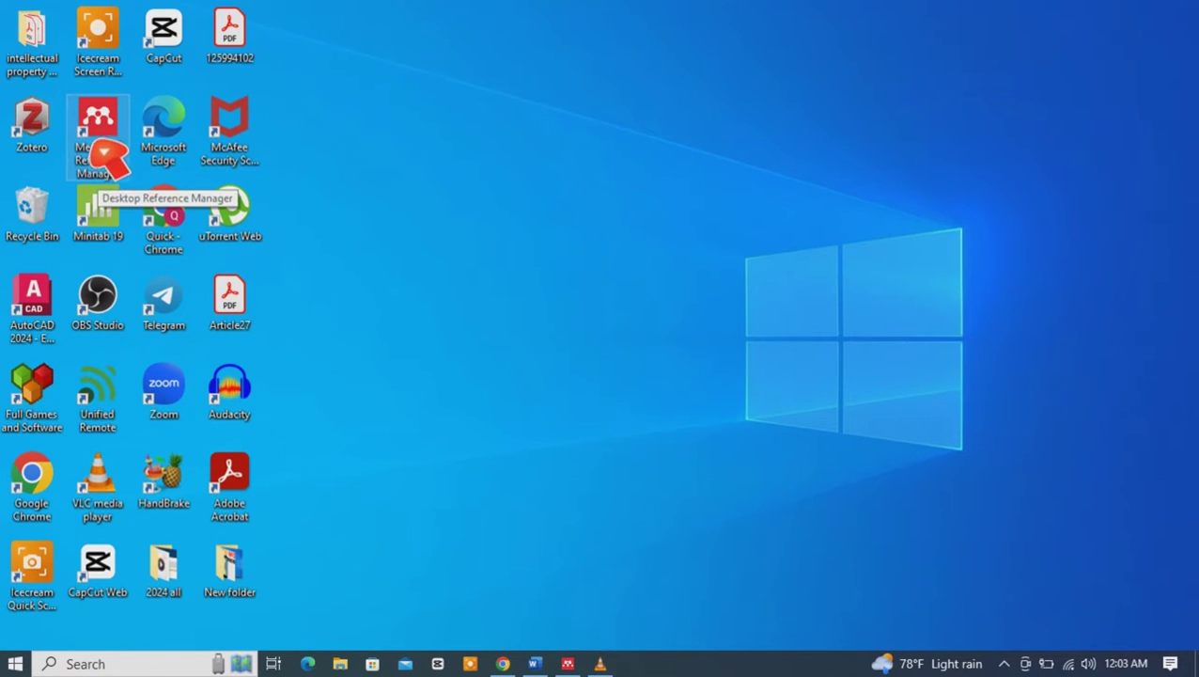
left_click(508, 664)
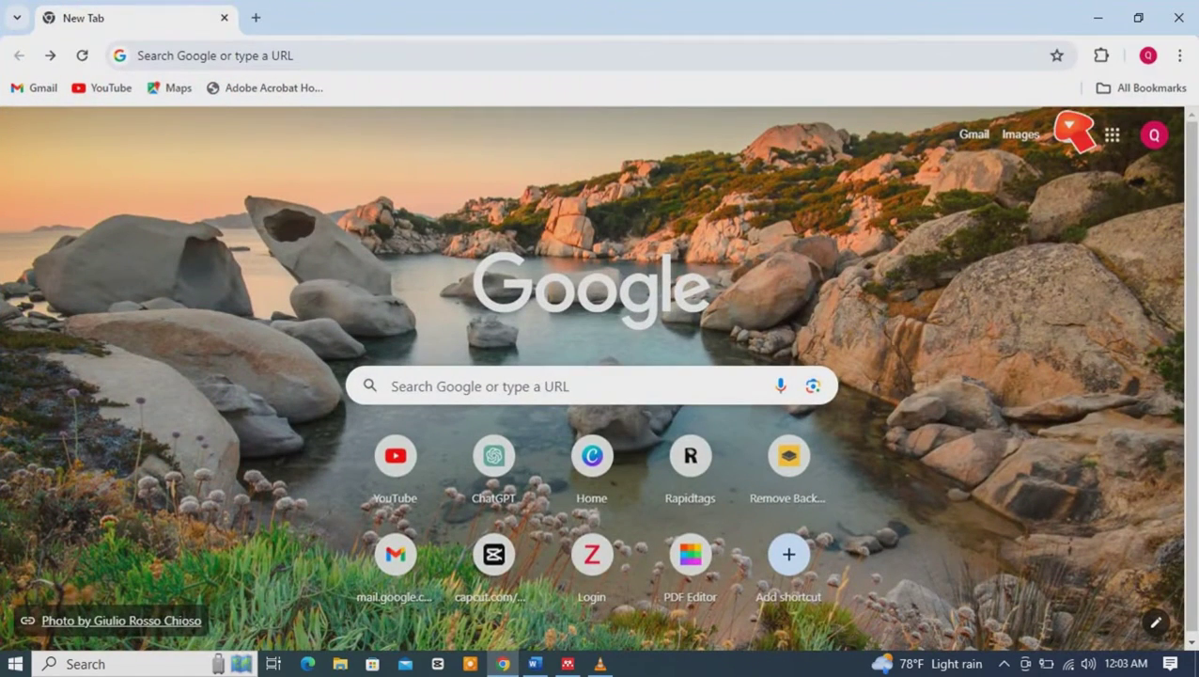
left_click(1101, 55)
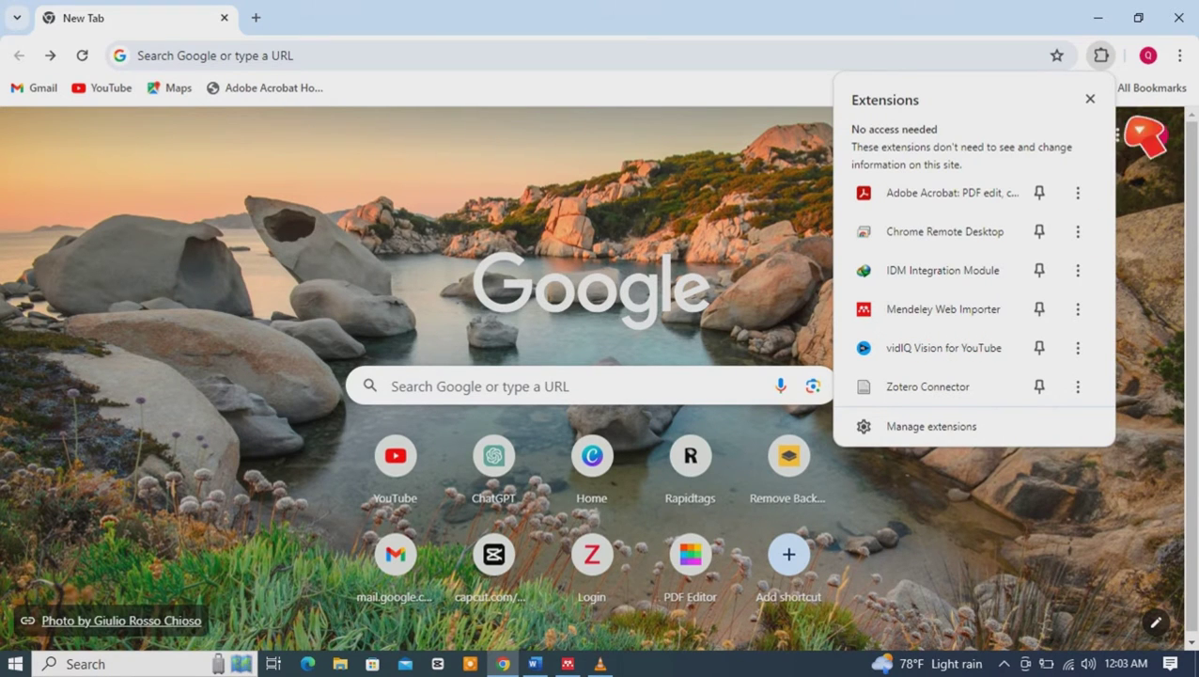
left_click(1097, 18)
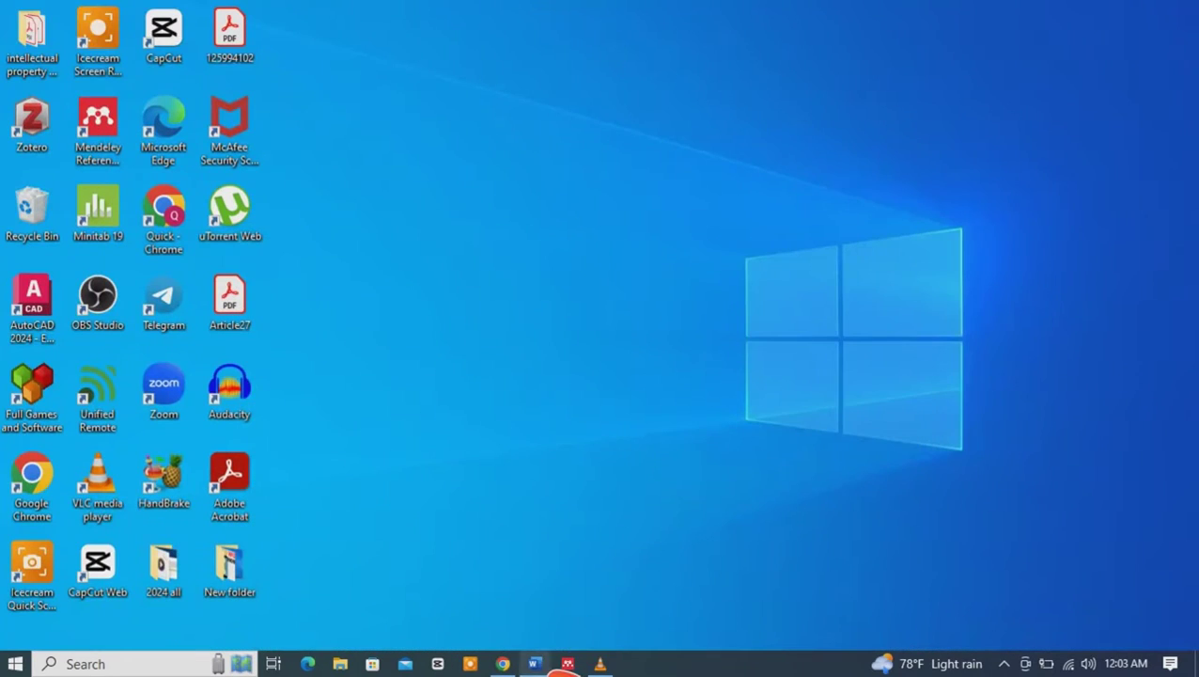
left_click(535, 663)
- Check the CHAPTER 1 text and References tools, then minimize Word to the taskbar
left_click(636, 358)
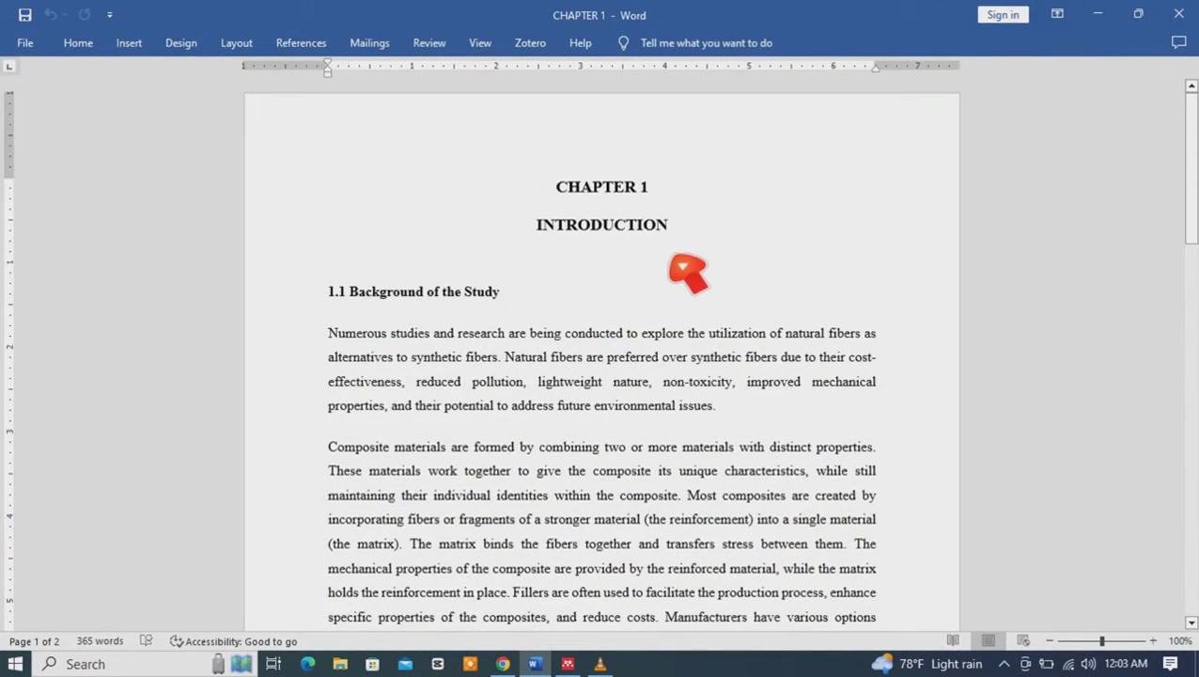
left_click_drag(1192, 145, 1192, 191)
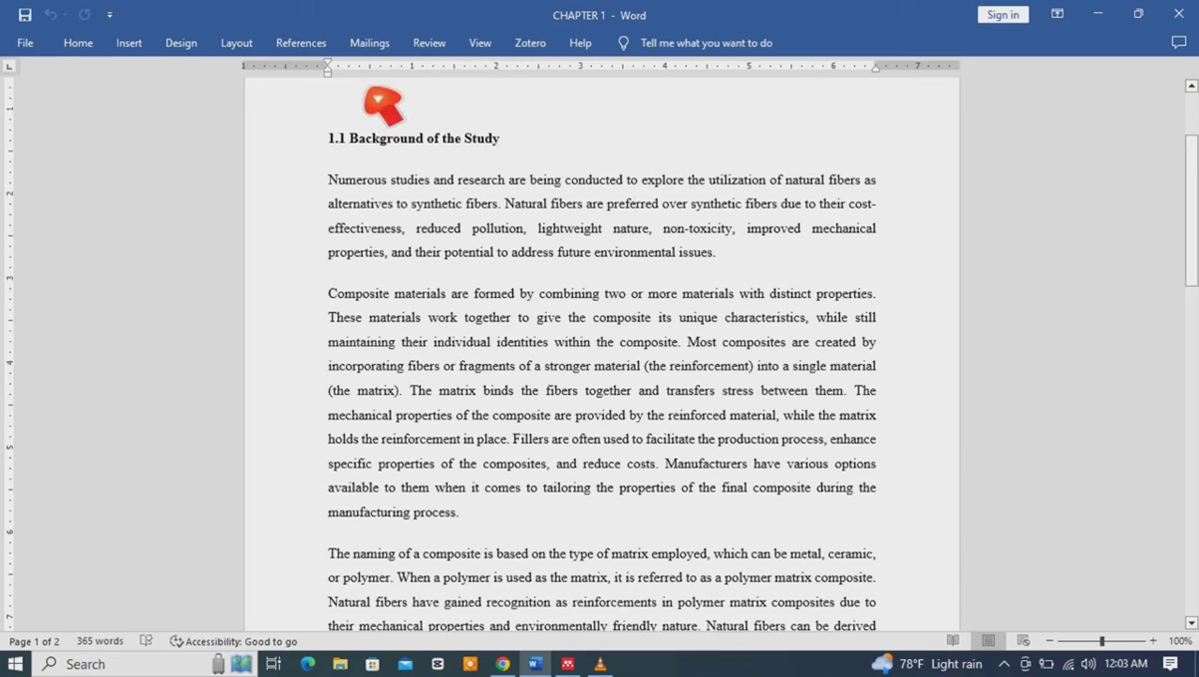
left_click(305, 44)
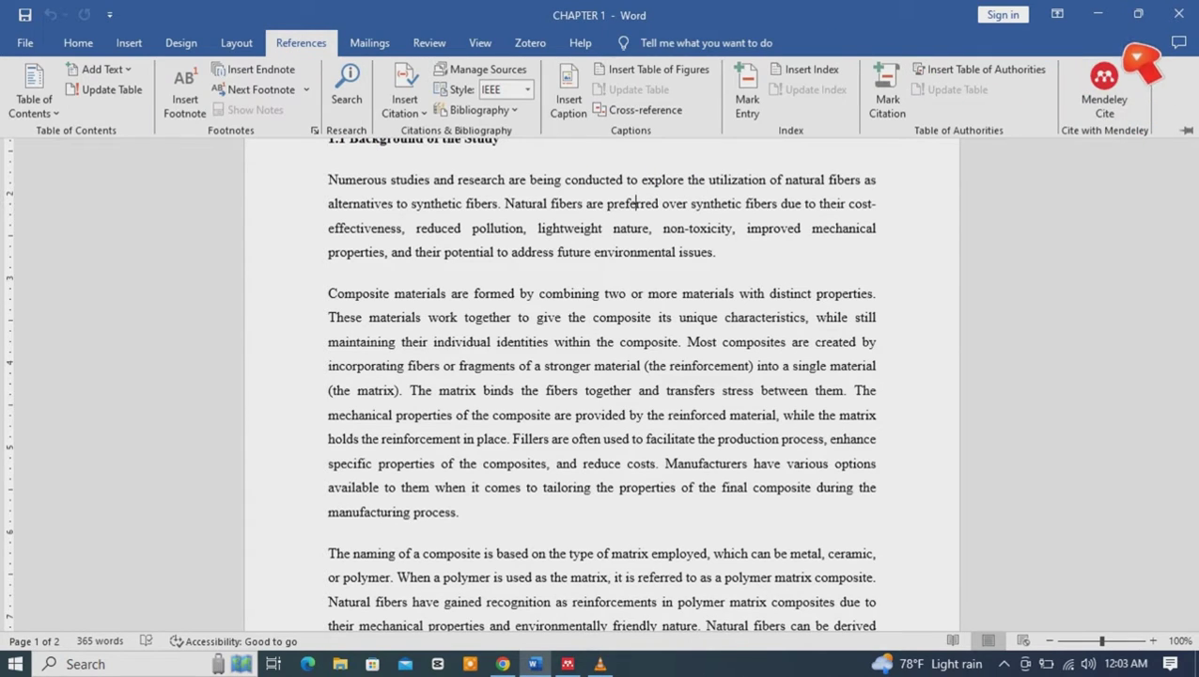
left_click(1097, 15)
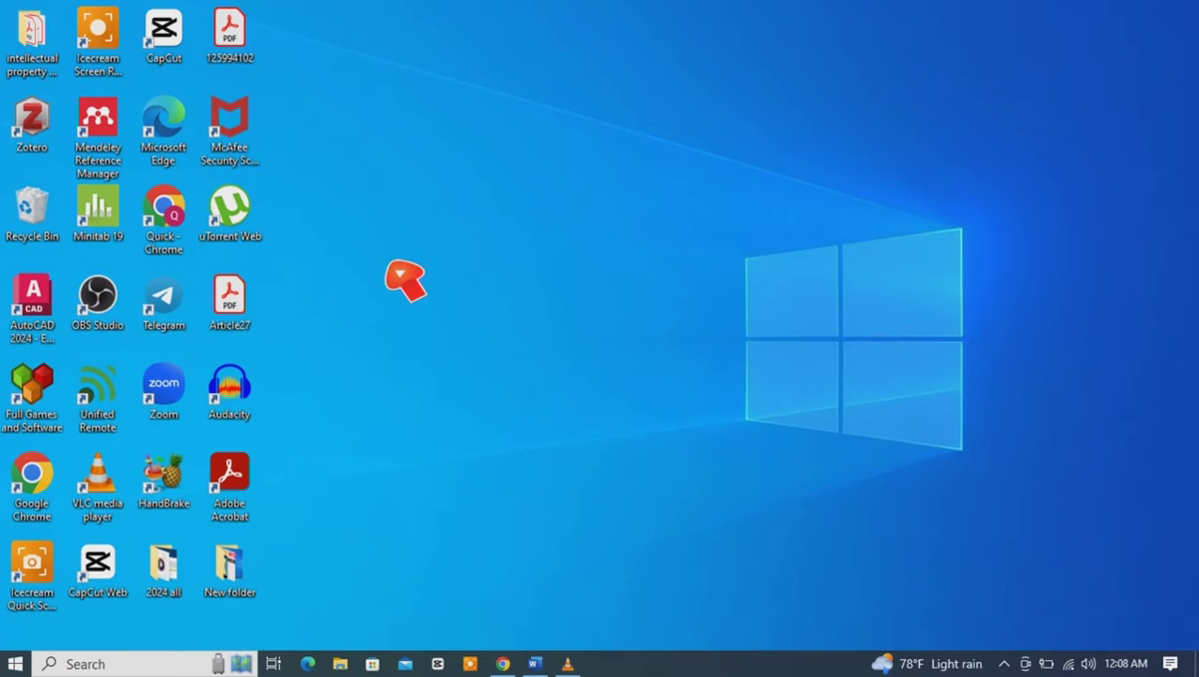
- Launch Mendeley, browse Recently Added, Recently Read, Favorites, My Publications and Unsorted, then return to All References
left_click(107, 145)
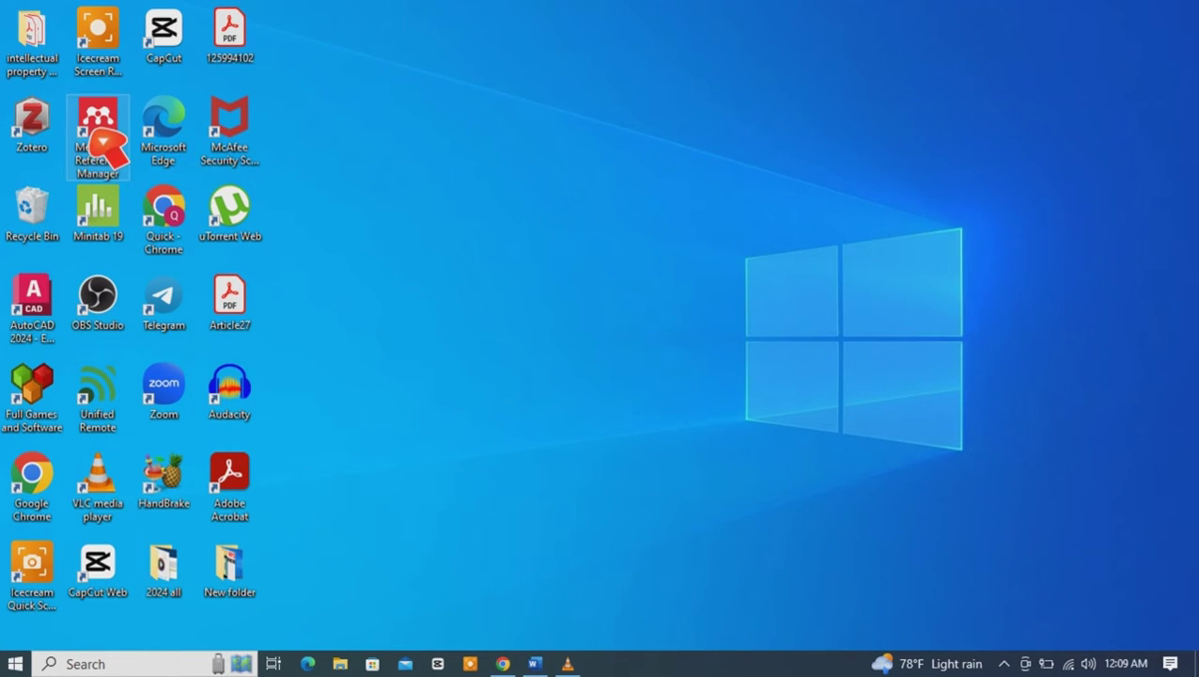
double_click(107, 145)
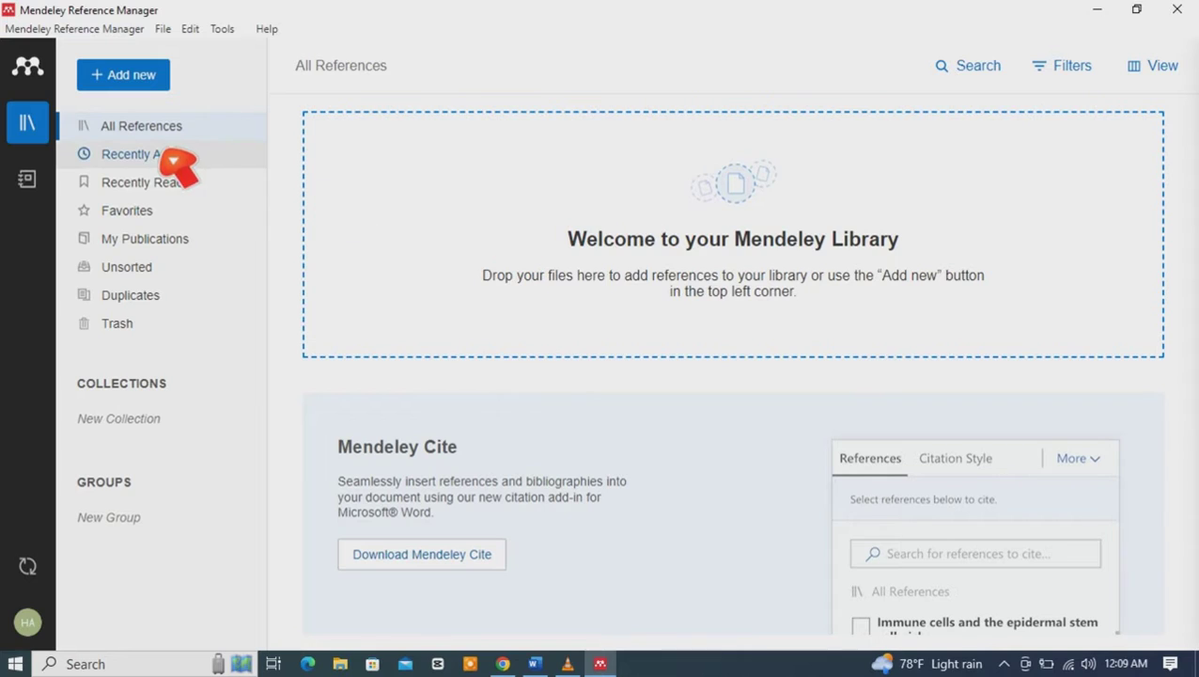
left_click(172, 159)
left_click(166, 188)
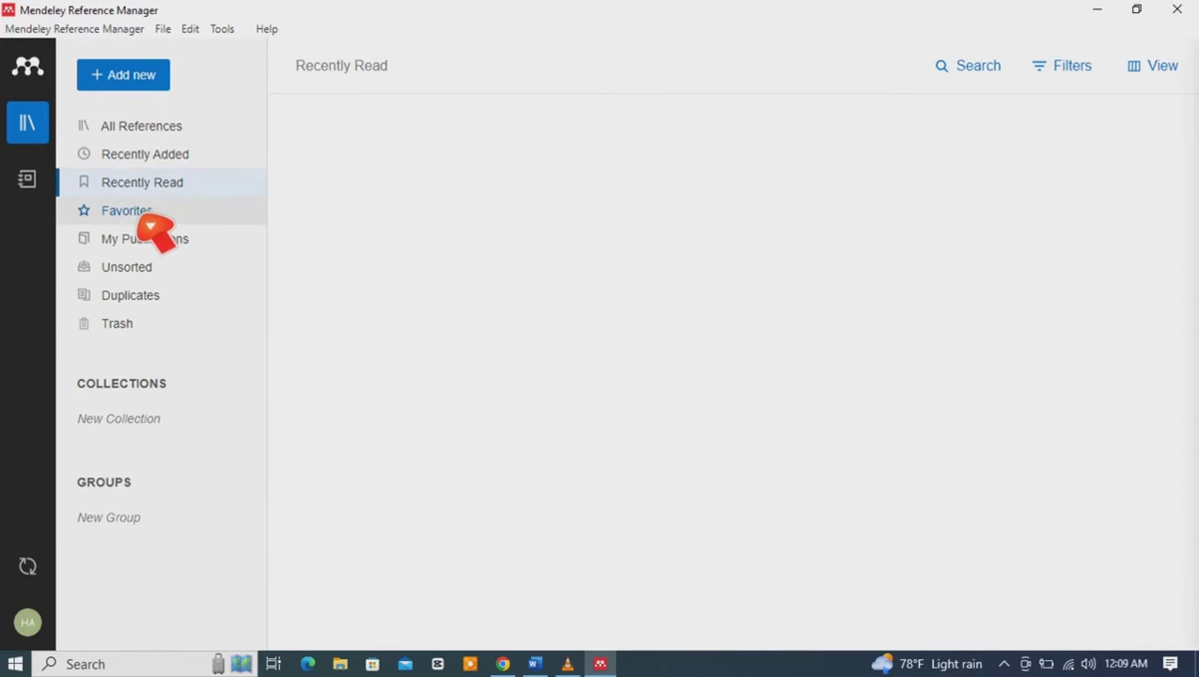
left_click(150, 222)
left_click(160, 244)
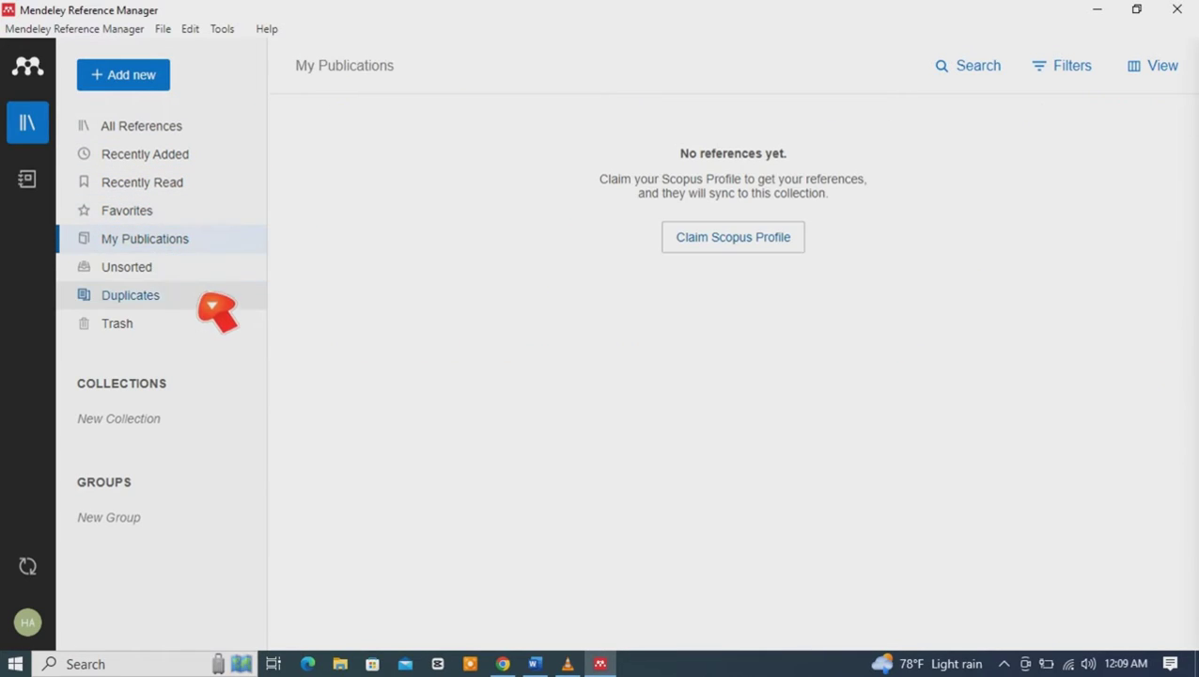
left_click(141, 273)
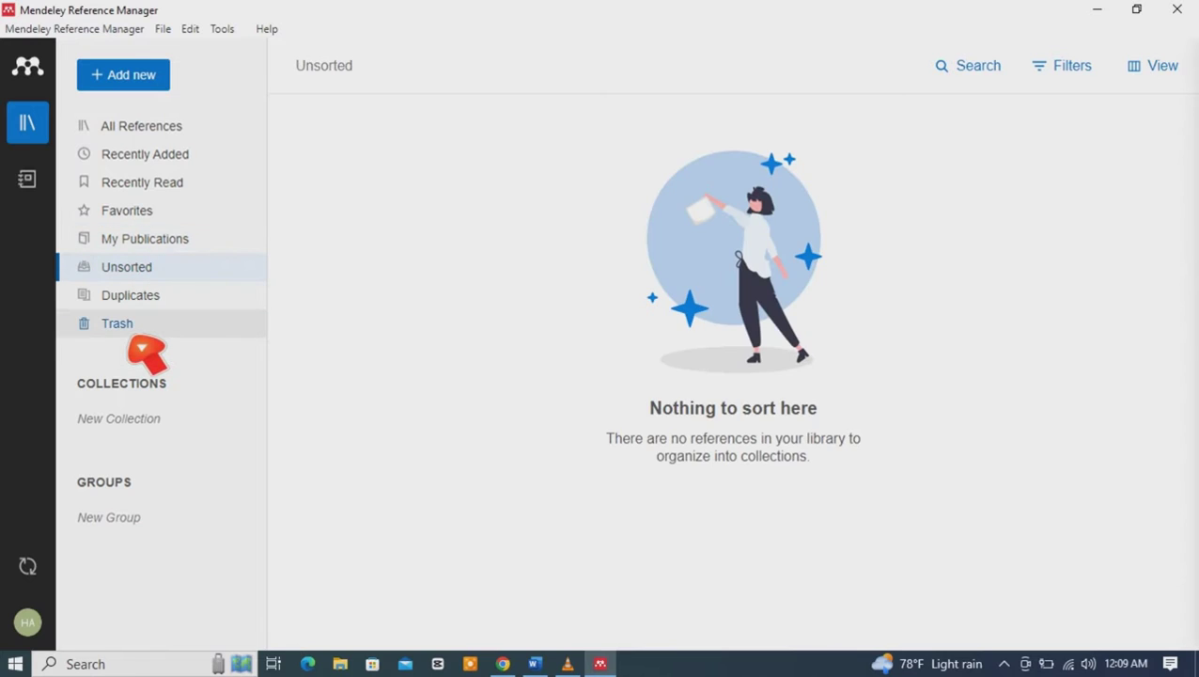
left_click(174, 132)
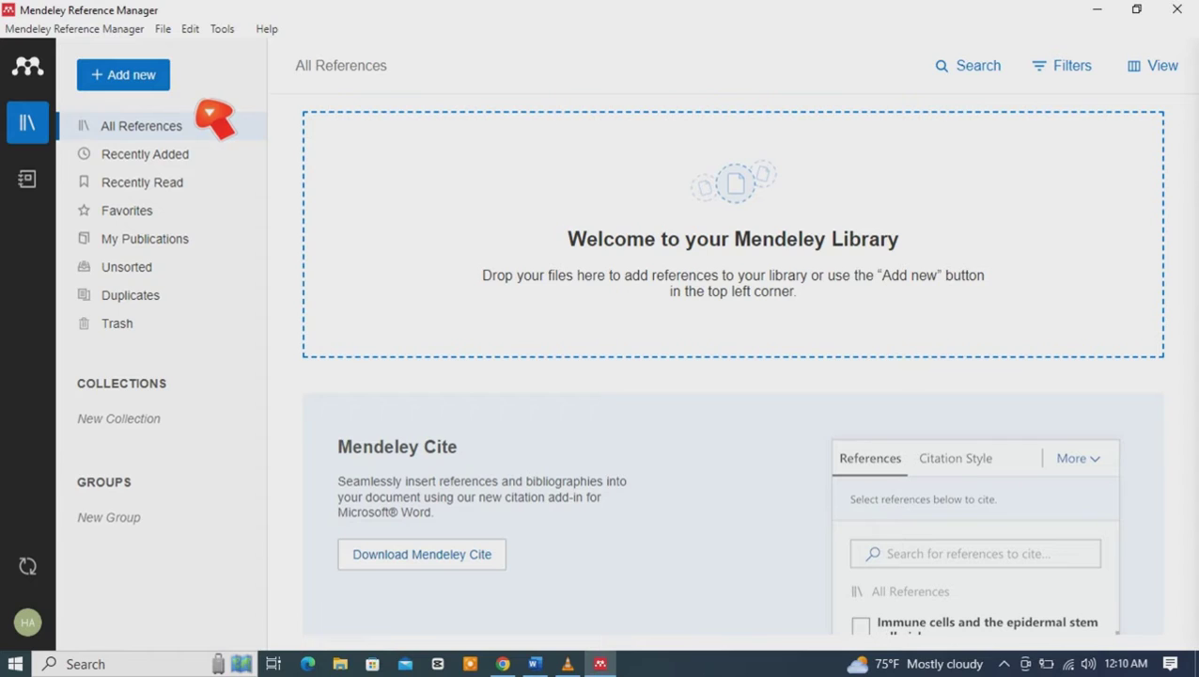
- Manually add a Journal Article titled 'optimization of process' with identifier 567890, a placeholder author and journal
left_click(141, 94)
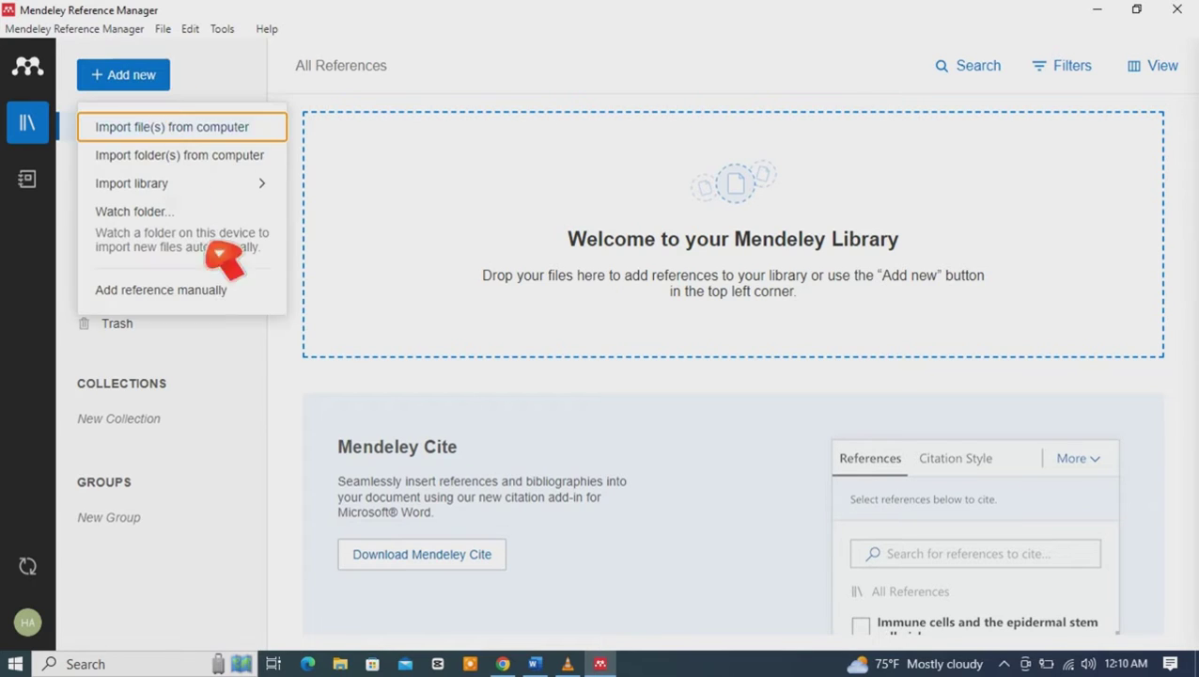
left_click(193, 299)
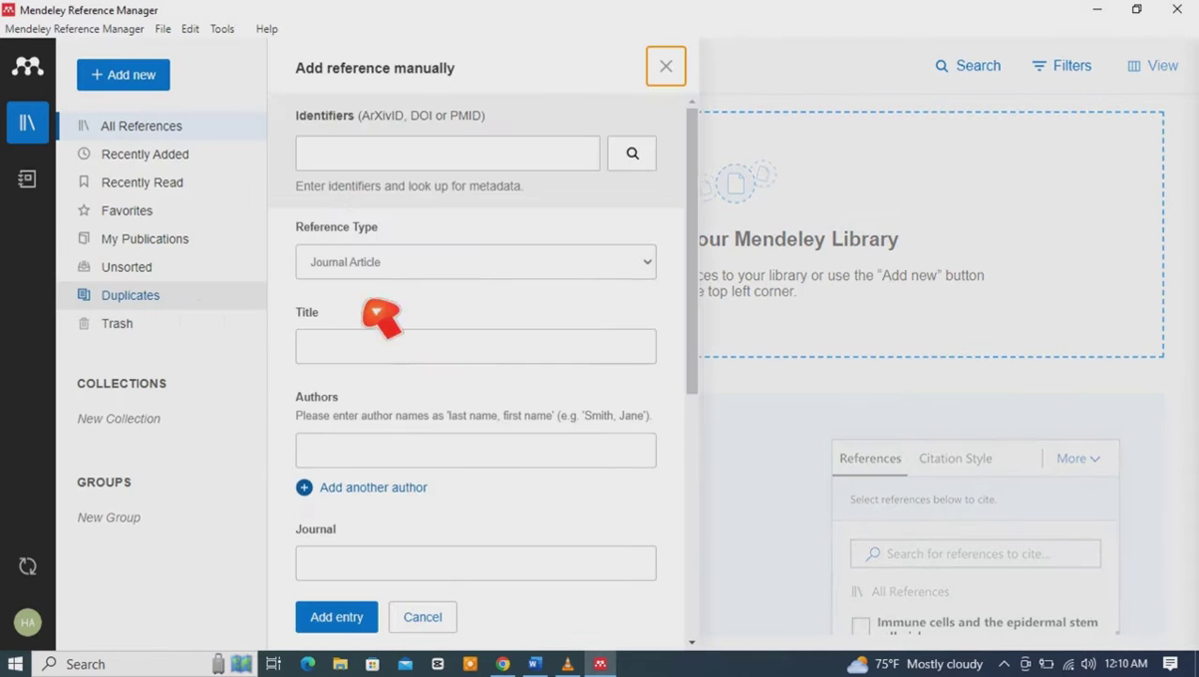
left_click(376, 355)
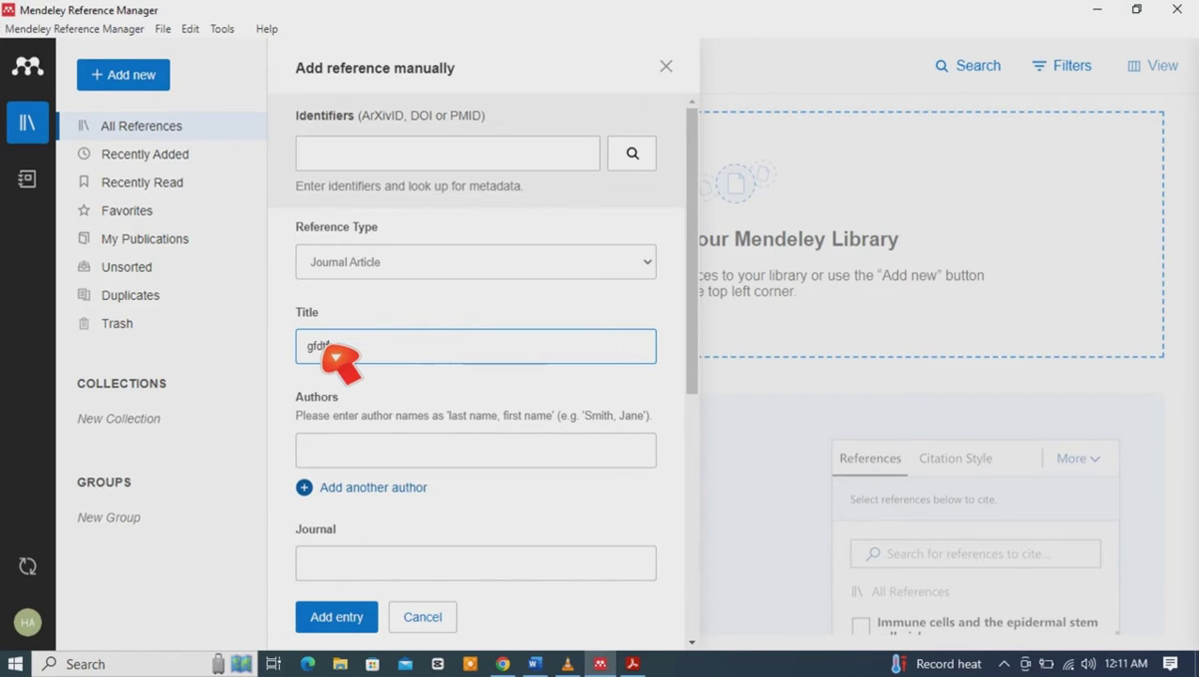
key("BackSpace")
key("BackSpace")
key("BackSpace")
key("BackSpace")
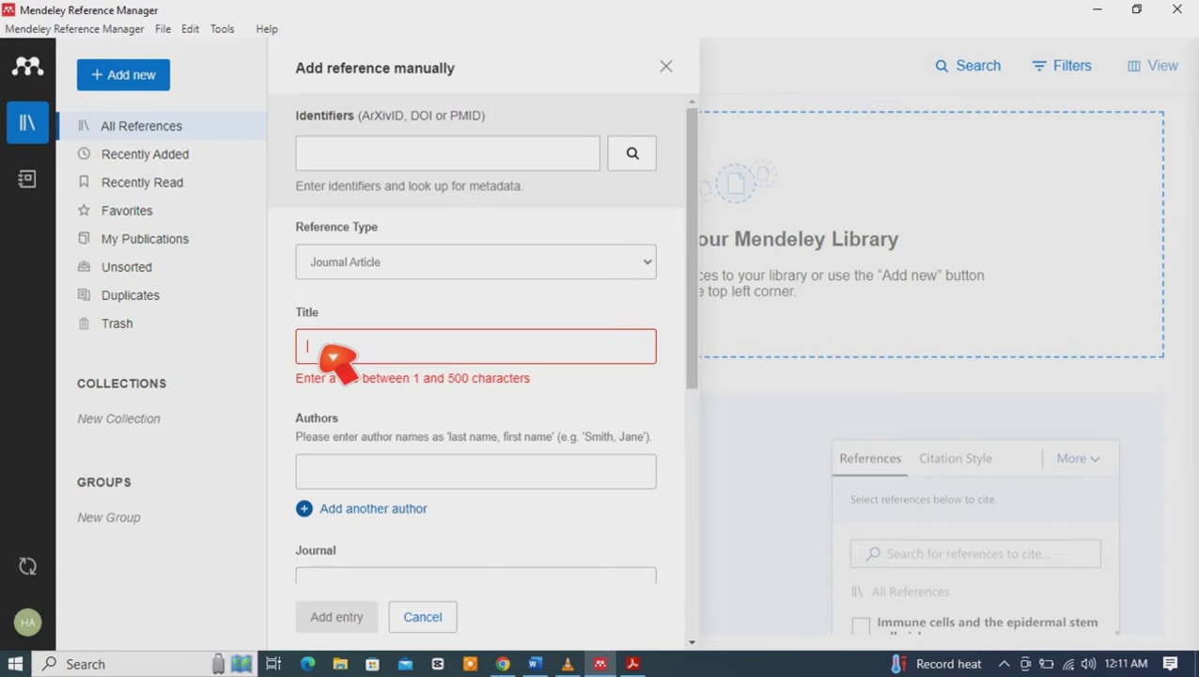
type("op")
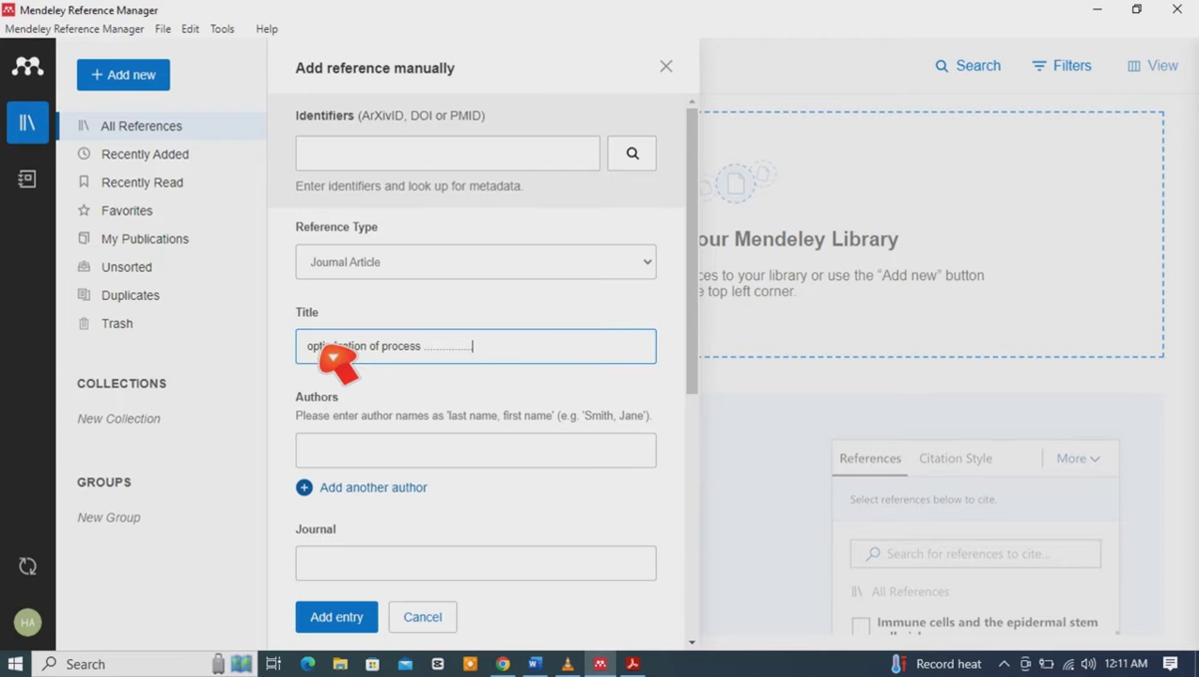
left_click(425, 269)
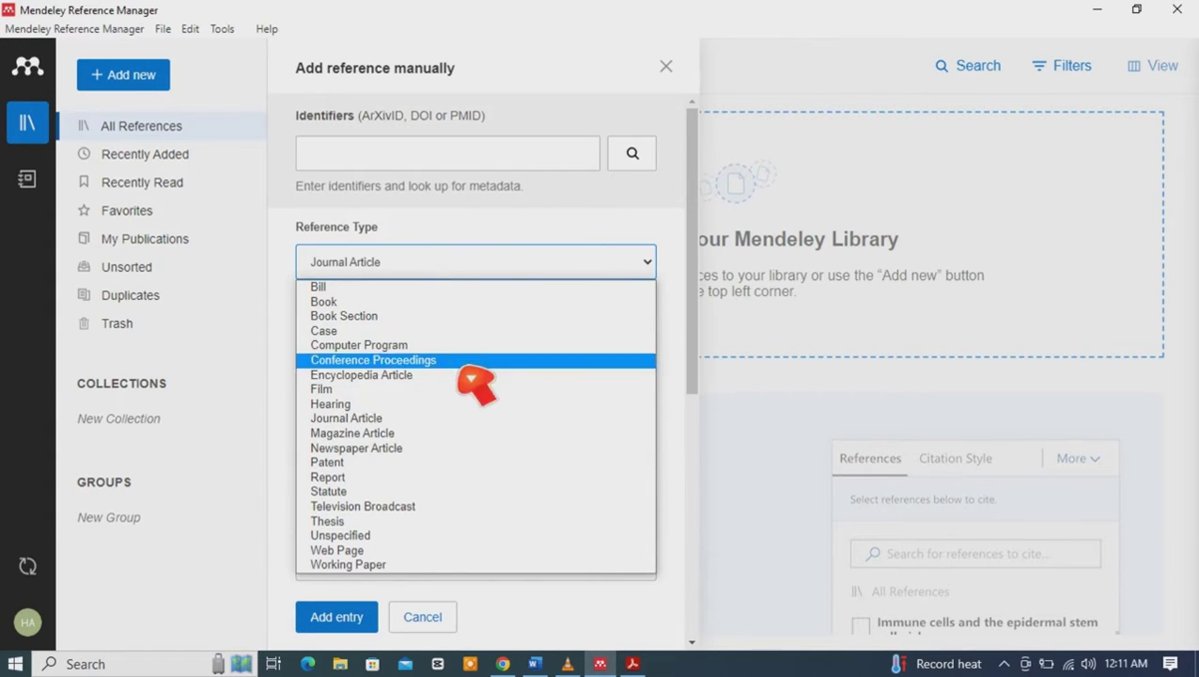
left_click(381, 419)
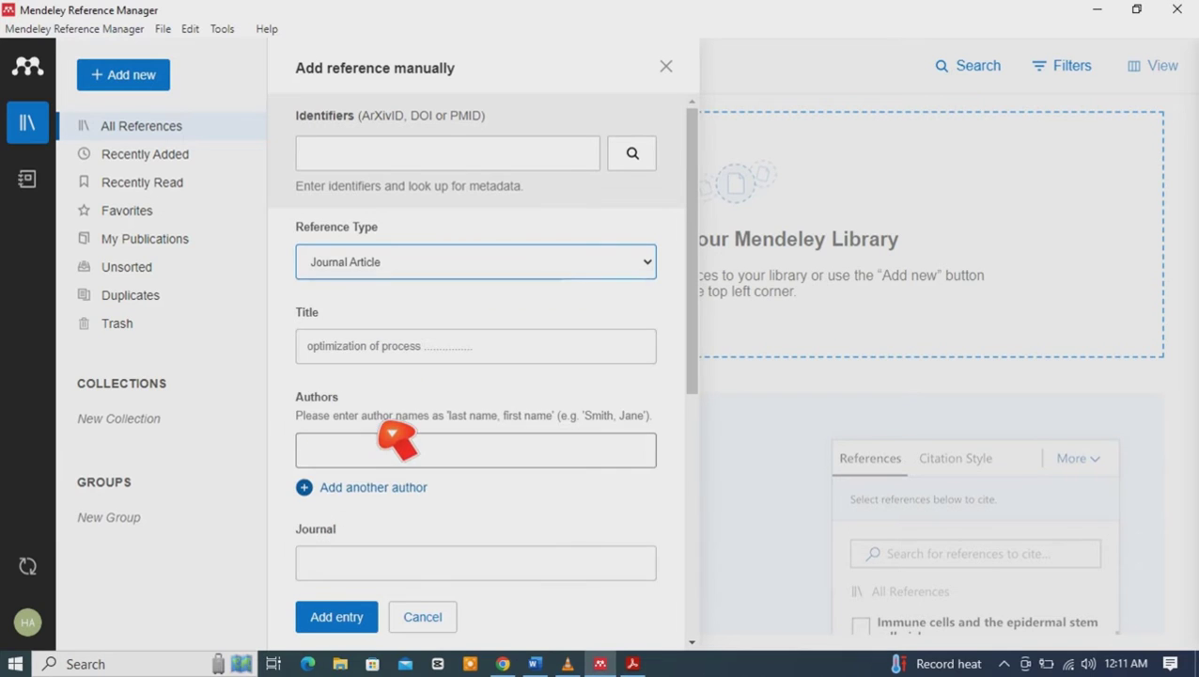
left_click(380, 161)
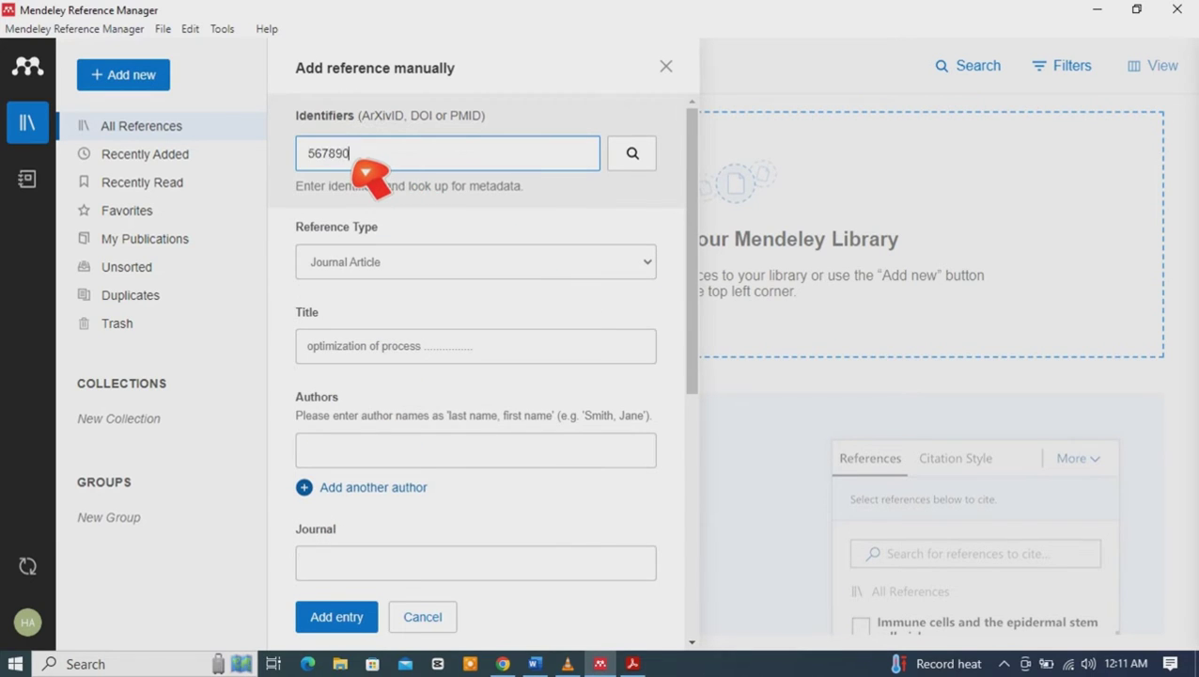
left_click(383, 459)
type("jack , robel,")
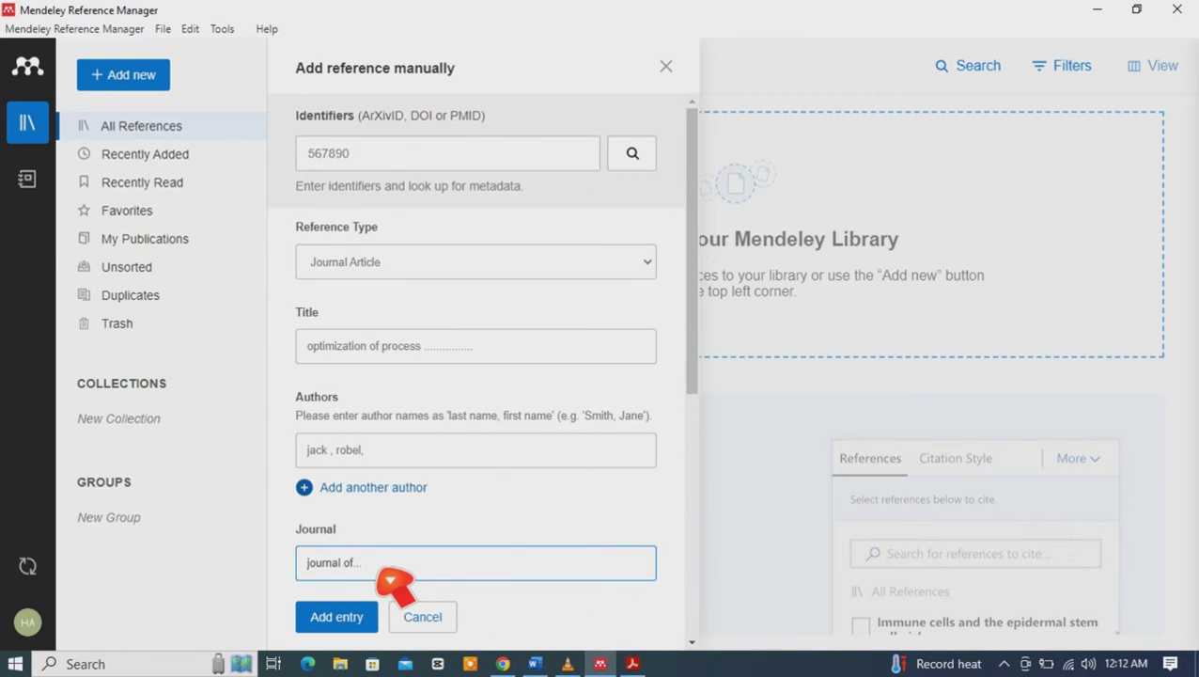
left_click(336, 616)
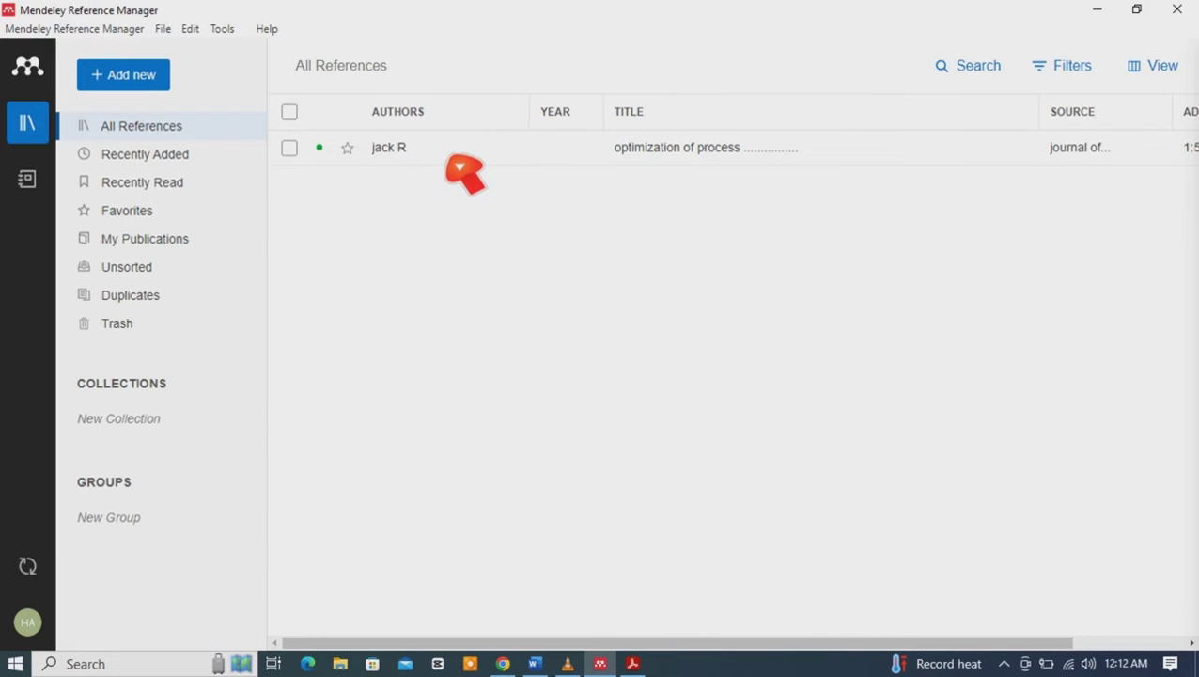
left_click(453, 160)
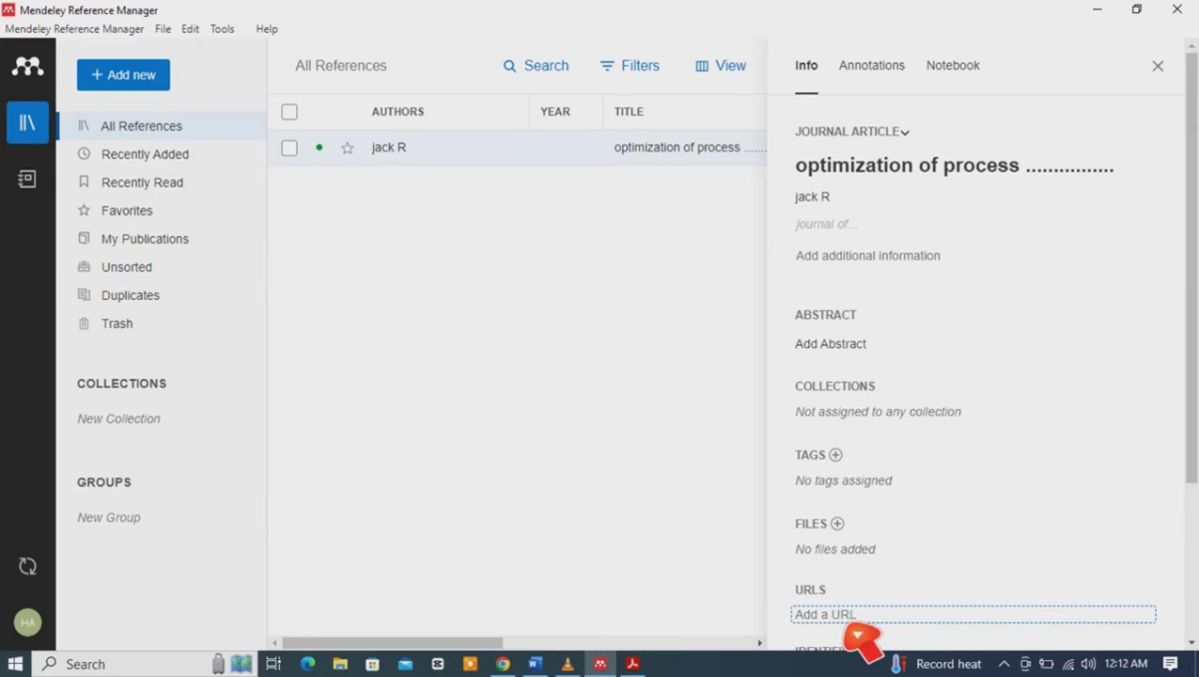
scroll(1079, 617, "down", 5)
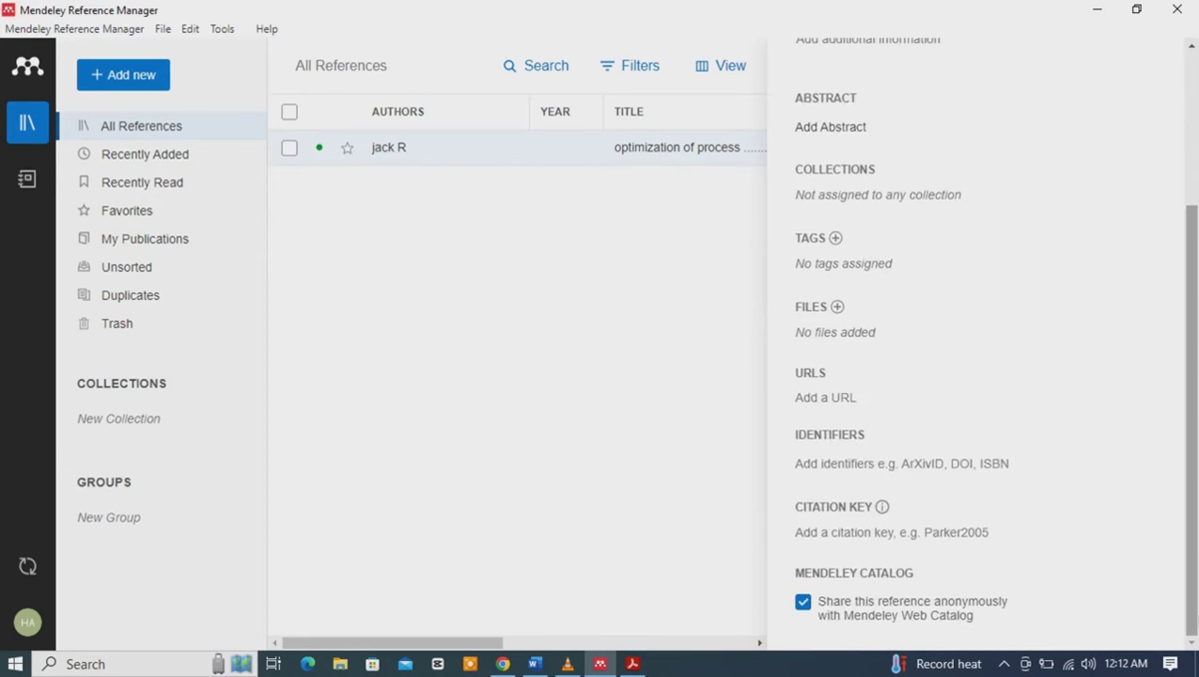
scroll(1195, 315, "up", 5)
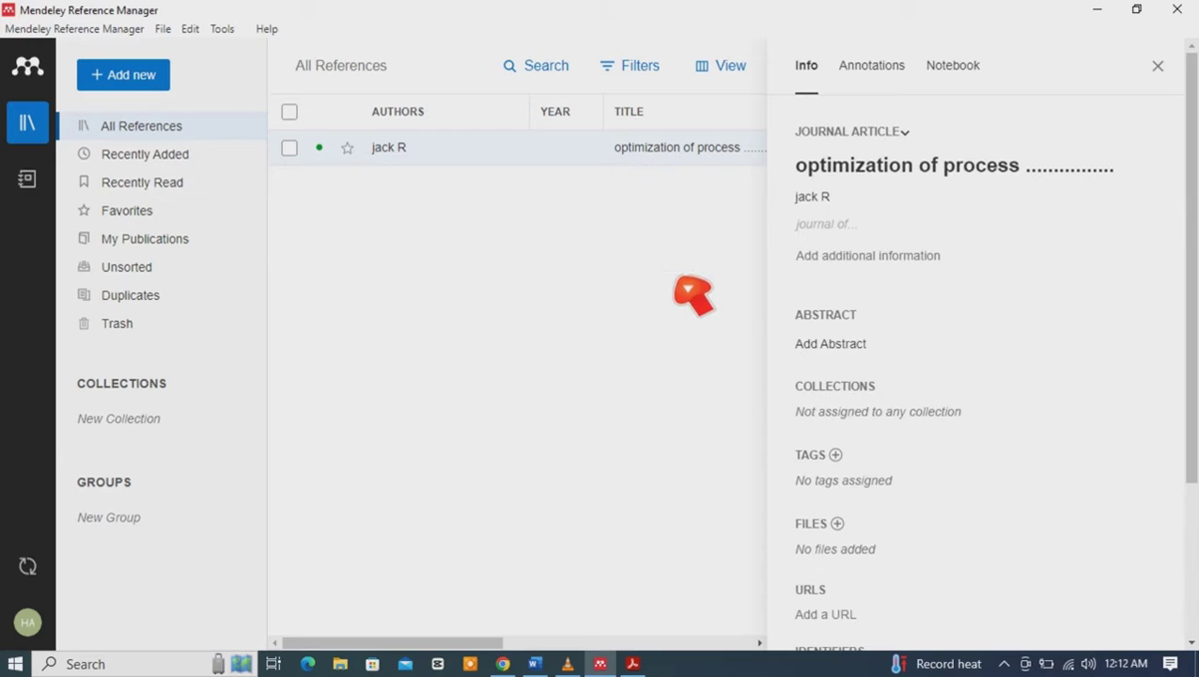
left_click(1157, 66)
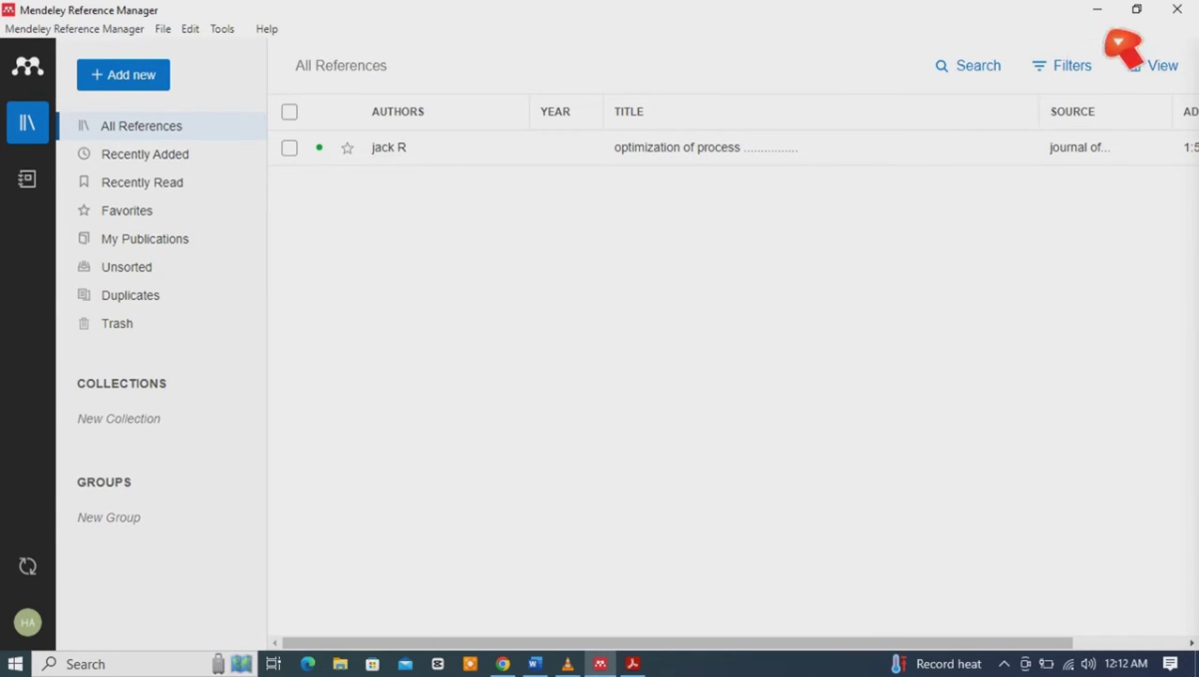
- Drag Article27.pdf from the desktop into the Mendeley reference list, then maximize the window
left_click(1136, 9)
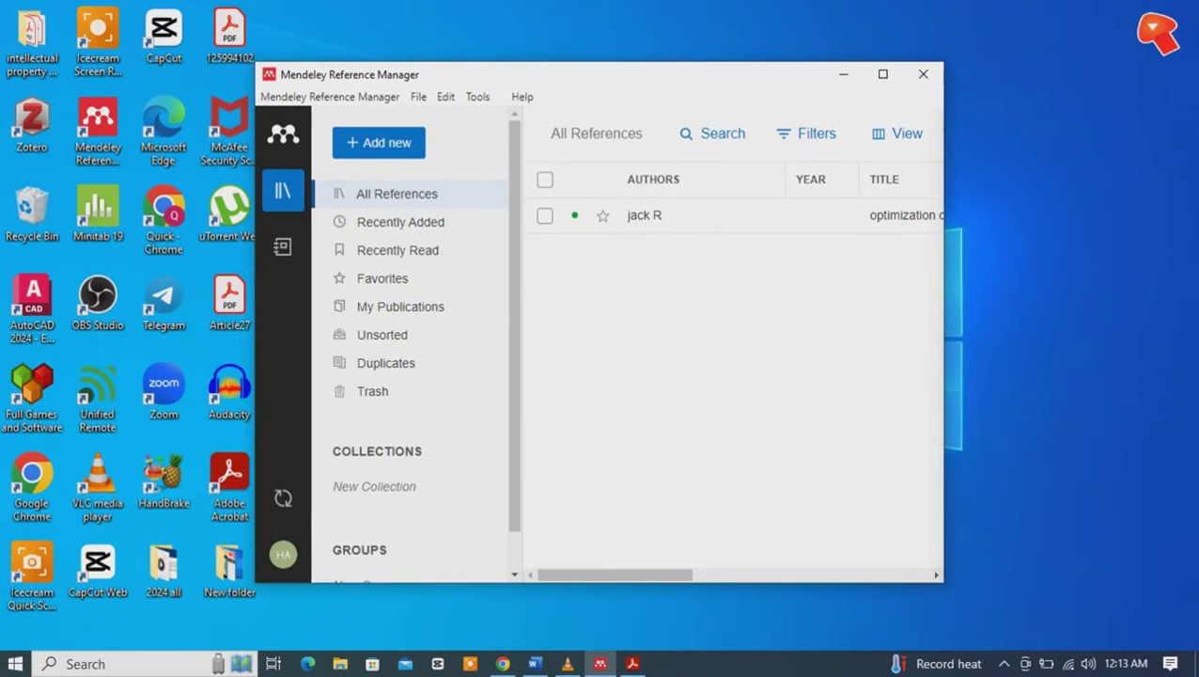
left_click_drag(742, 80, 841, 69)
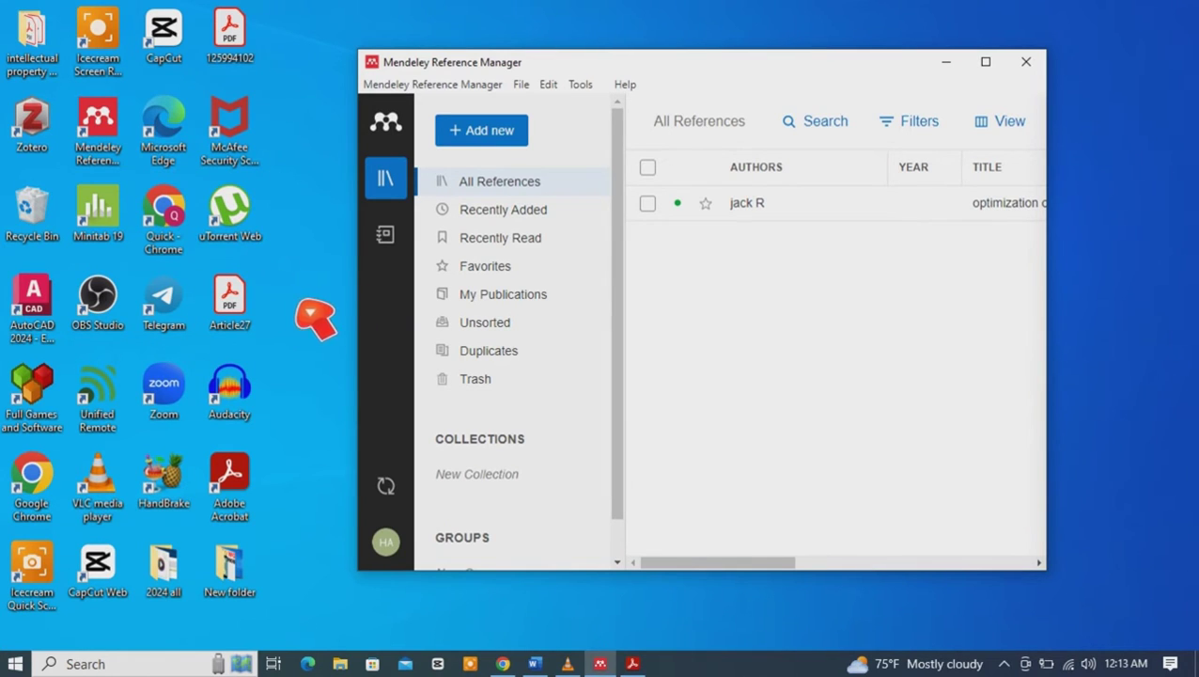
left_click_drag(241, 302, 894, 301)
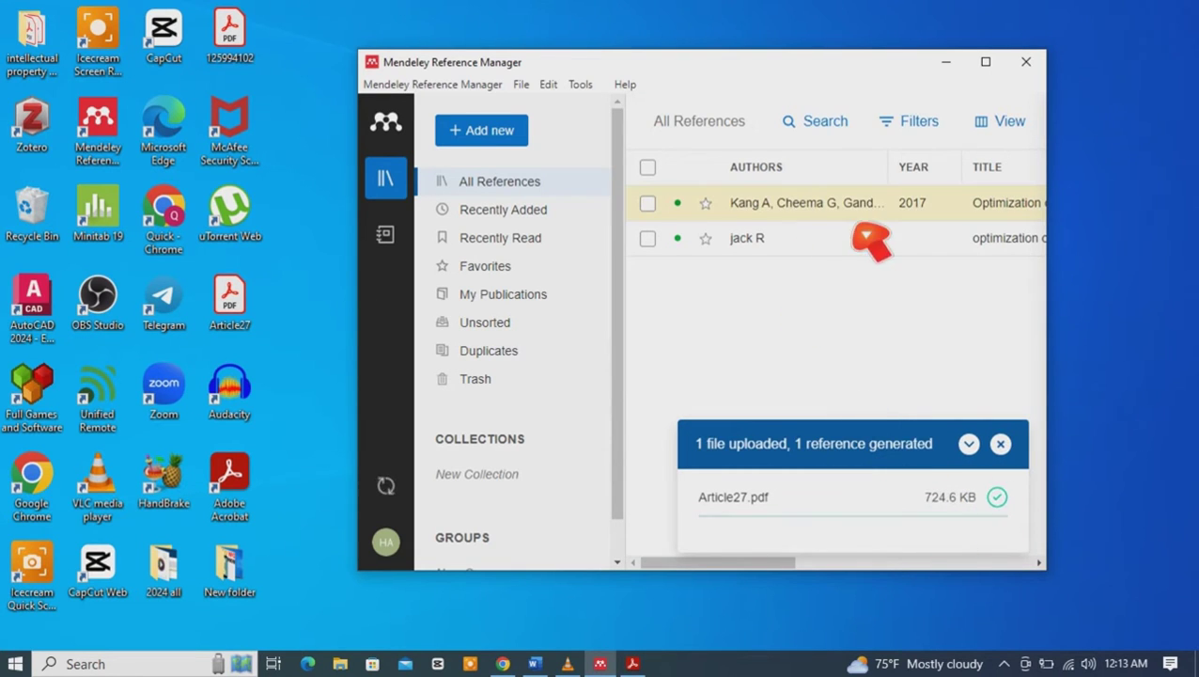
left_click(985, 61)
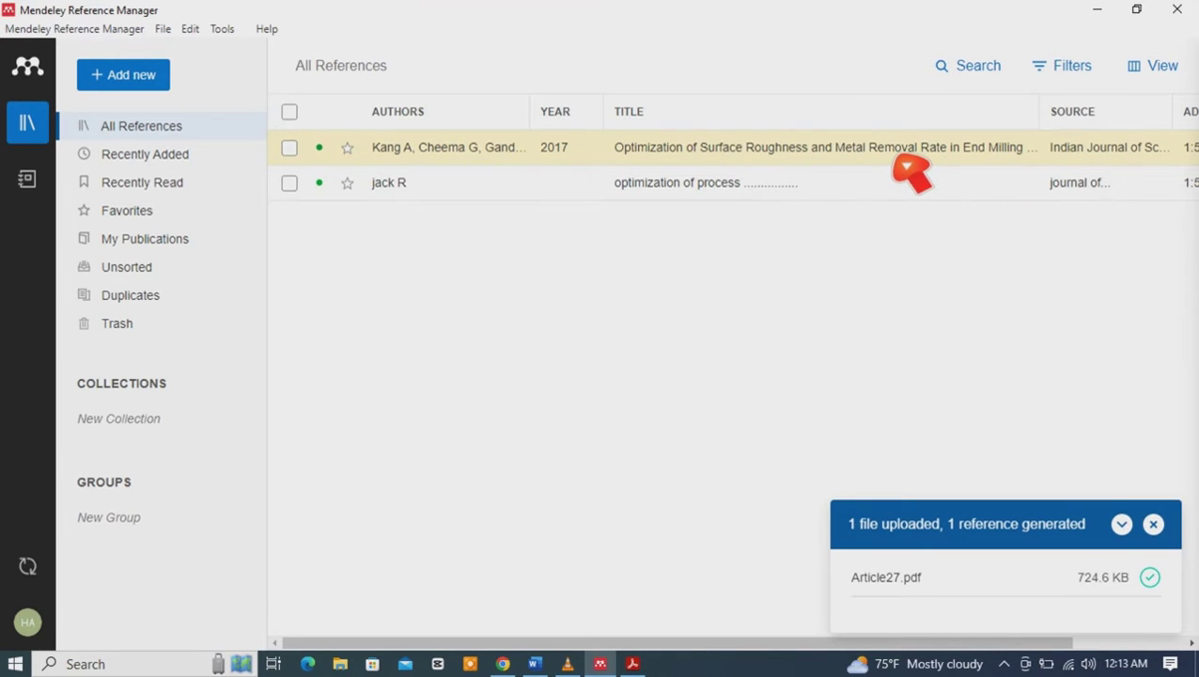
- Dismiss the upload notice and review the 2017 article's PDF, URL and DOI details before closing them
left_click(1153, 524)
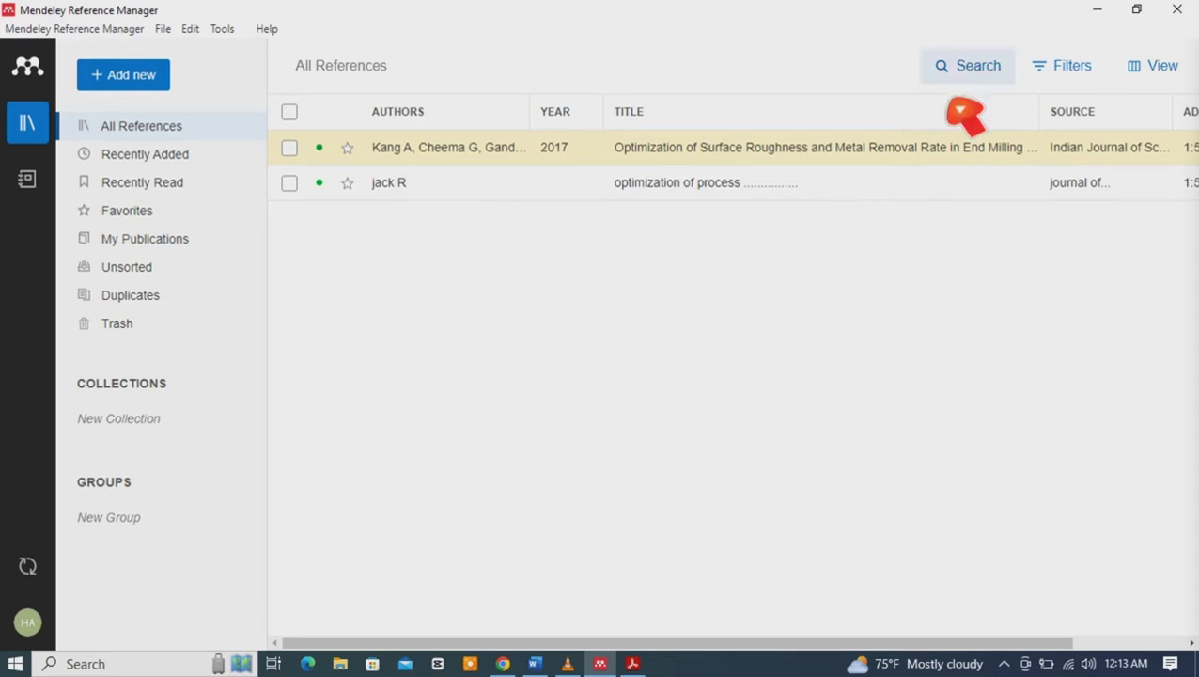
left_click(706, 164)
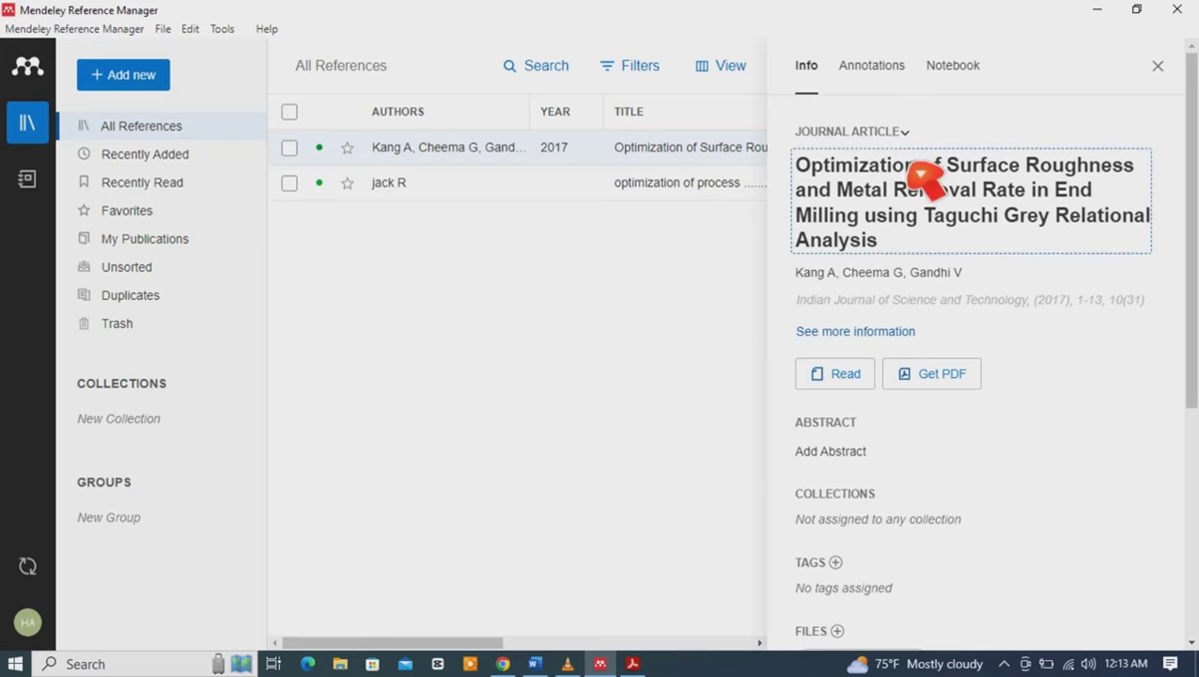
scroll(1192, 204, "down", 5)
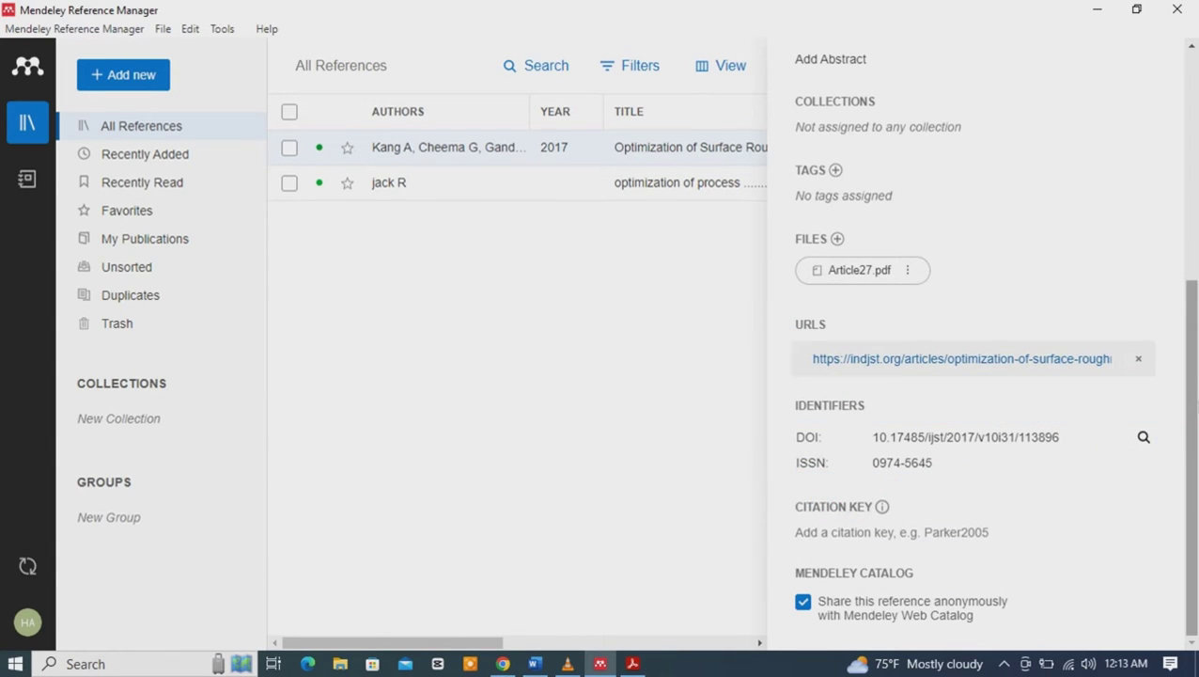
scroll(1191, 451, "up", 2)
scroll(1191, 451, "down", 2)
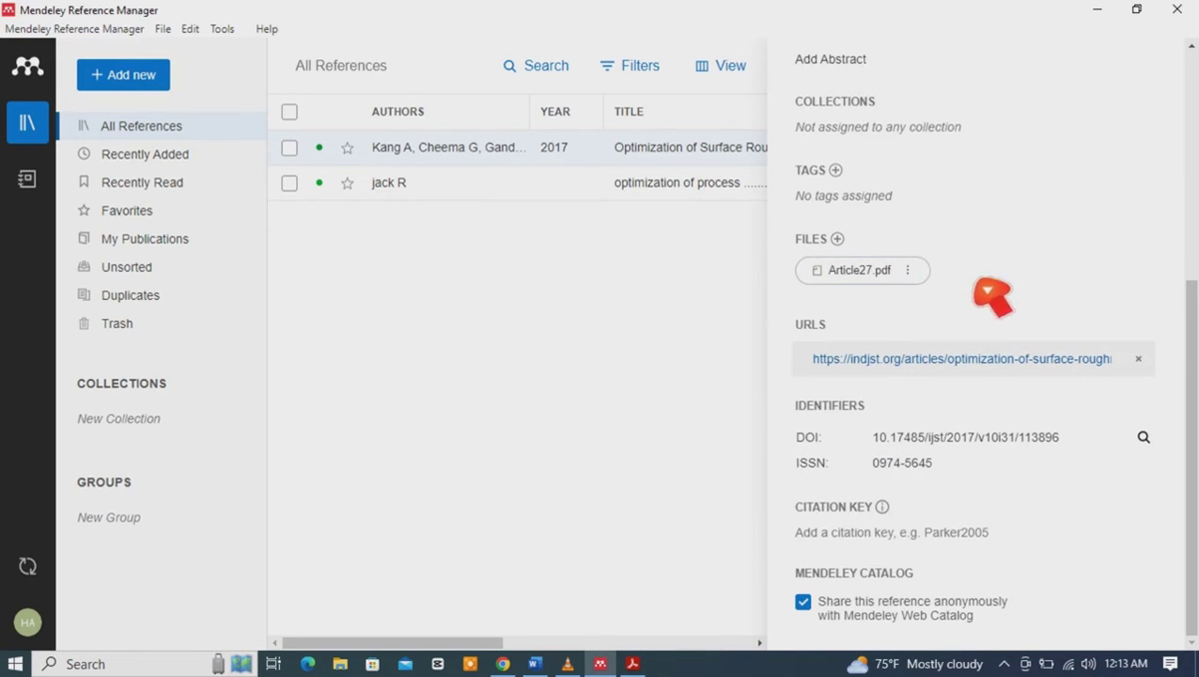
scroll(1194, 362, "up", 5)
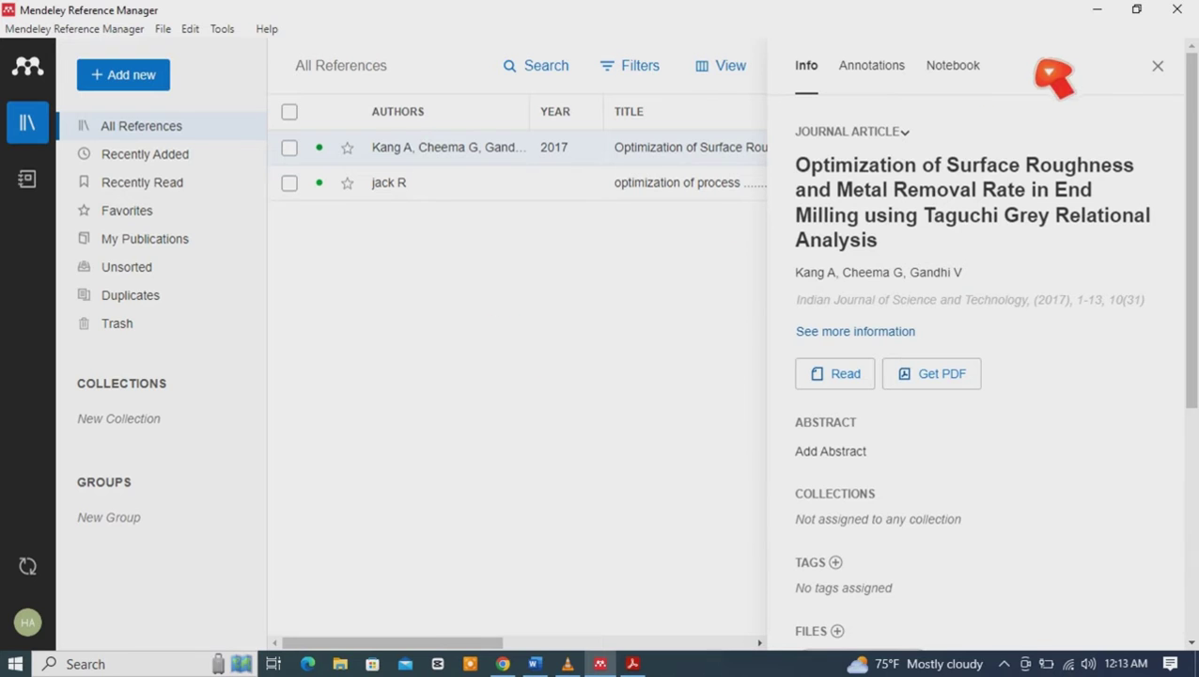
left_click(1157, 66)
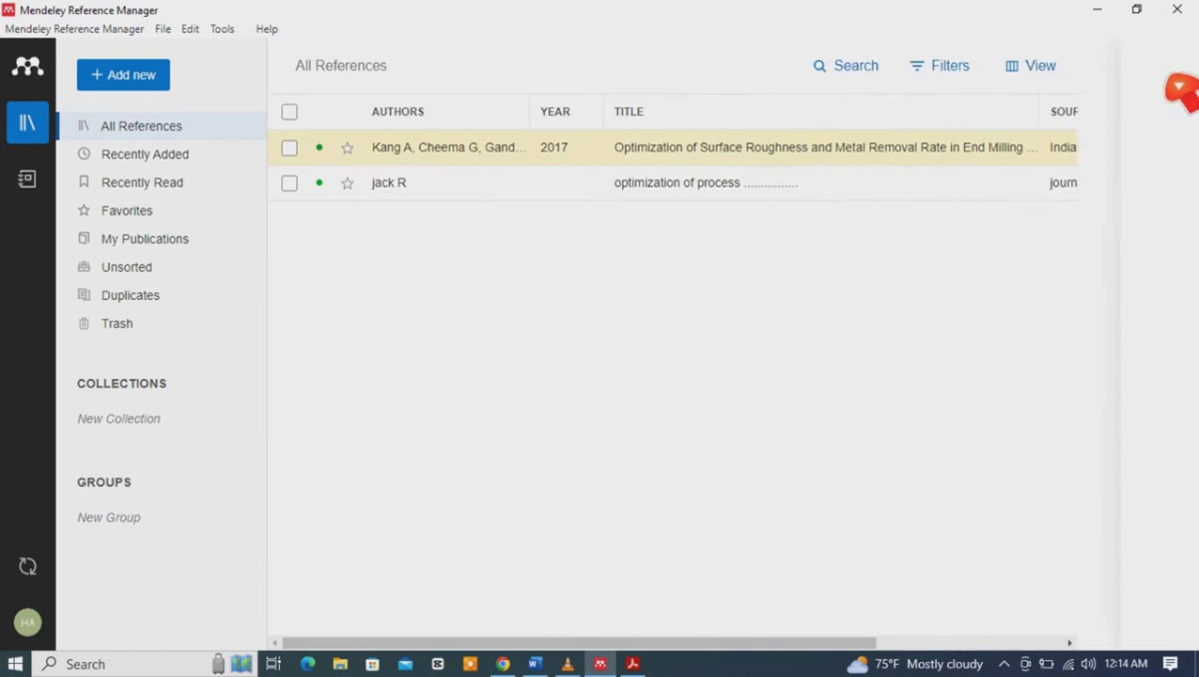
- Drag 125994102.pdf from the desktop into the reference list, adding a 2023 incremental-forming reference
left_click(1137, 10)
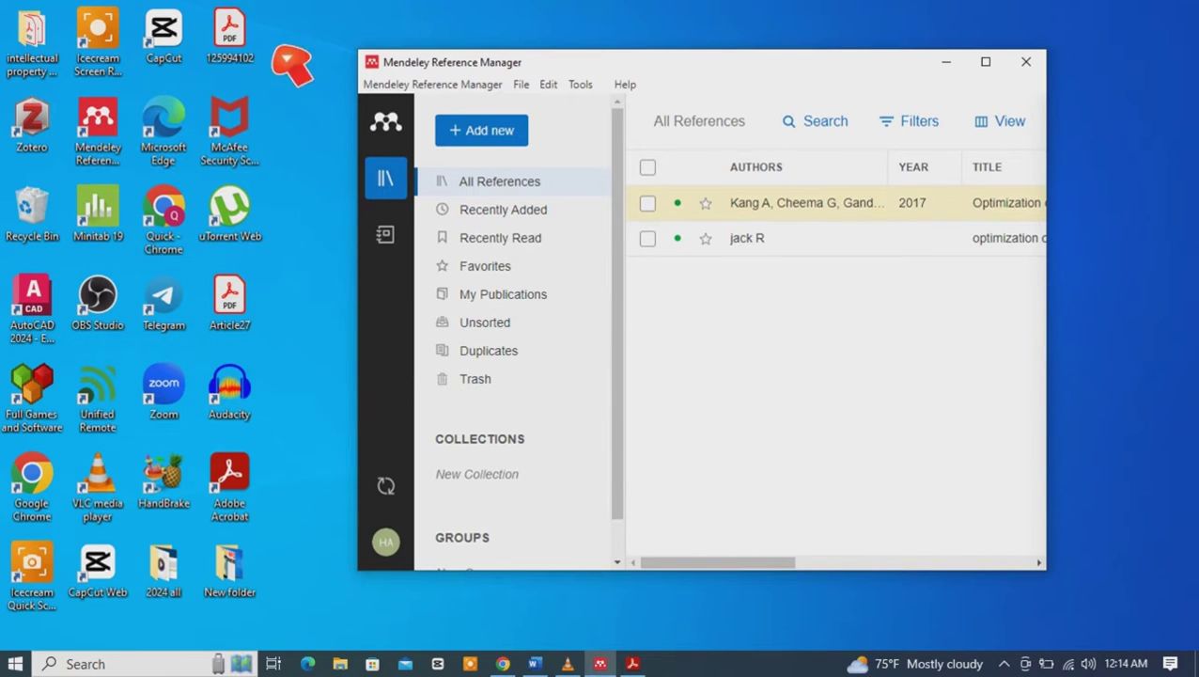
left_click_drag(252, 60, 827, 382)
left_click(986, 61)
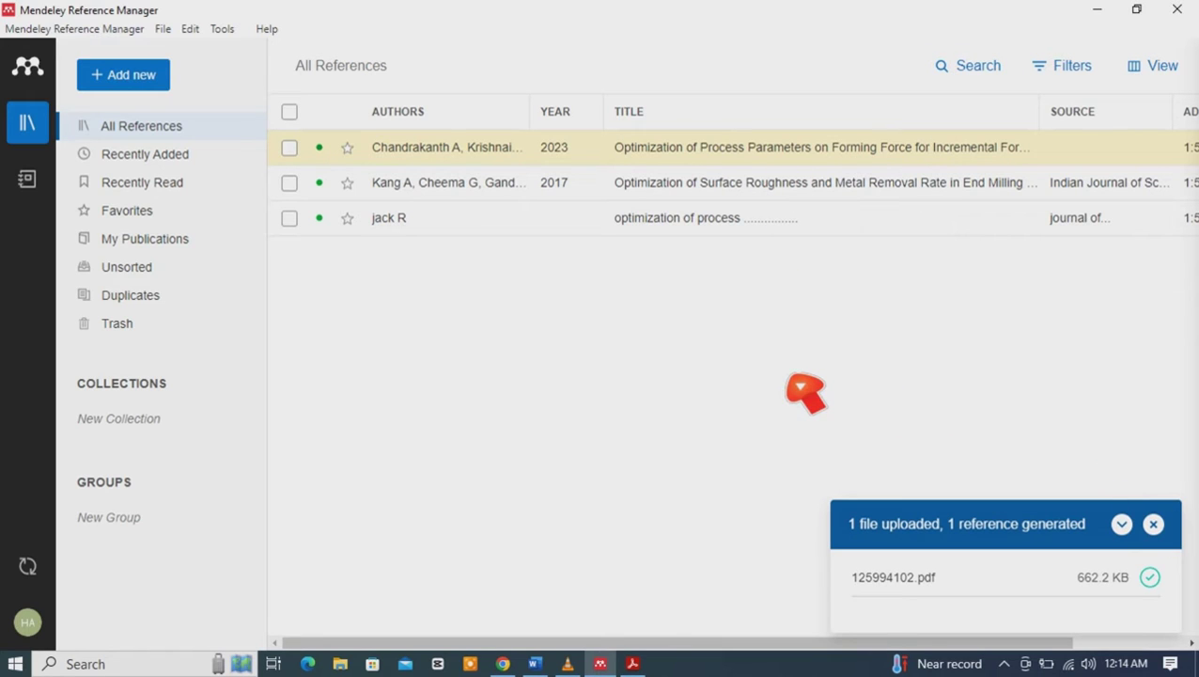
- Import 125994102.pdf from the Desktop as a file, giving a fourth, duplicate 2023 reference
left_click(146, 89)
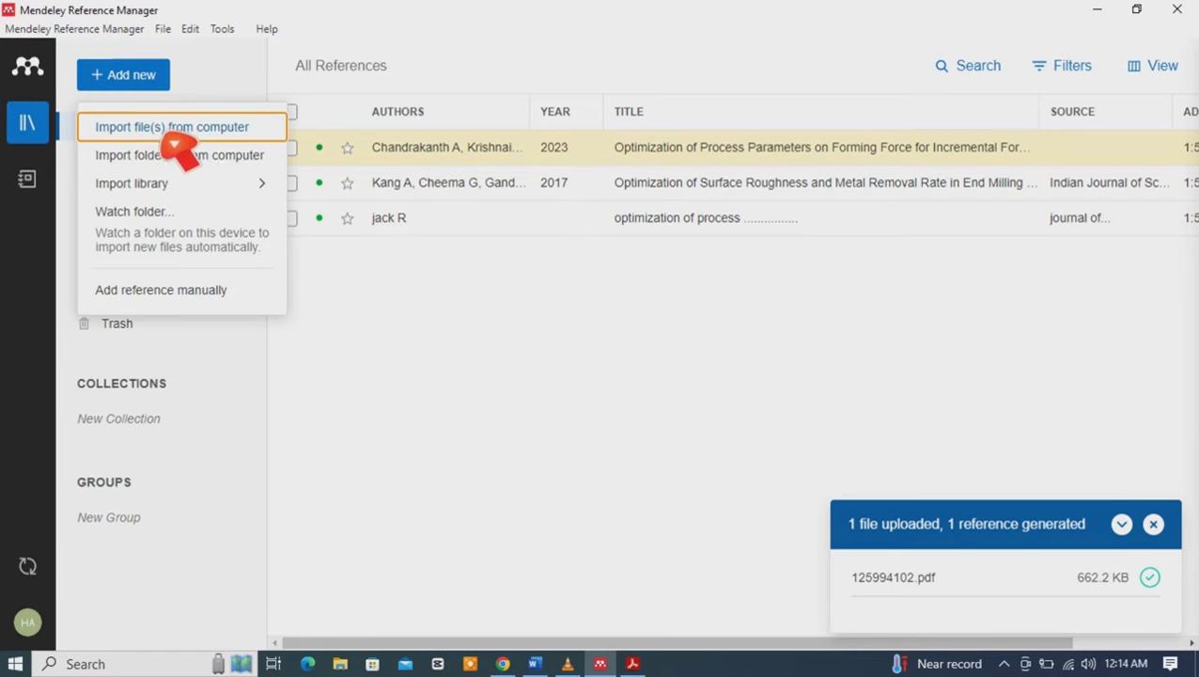
left_click(165, 140)
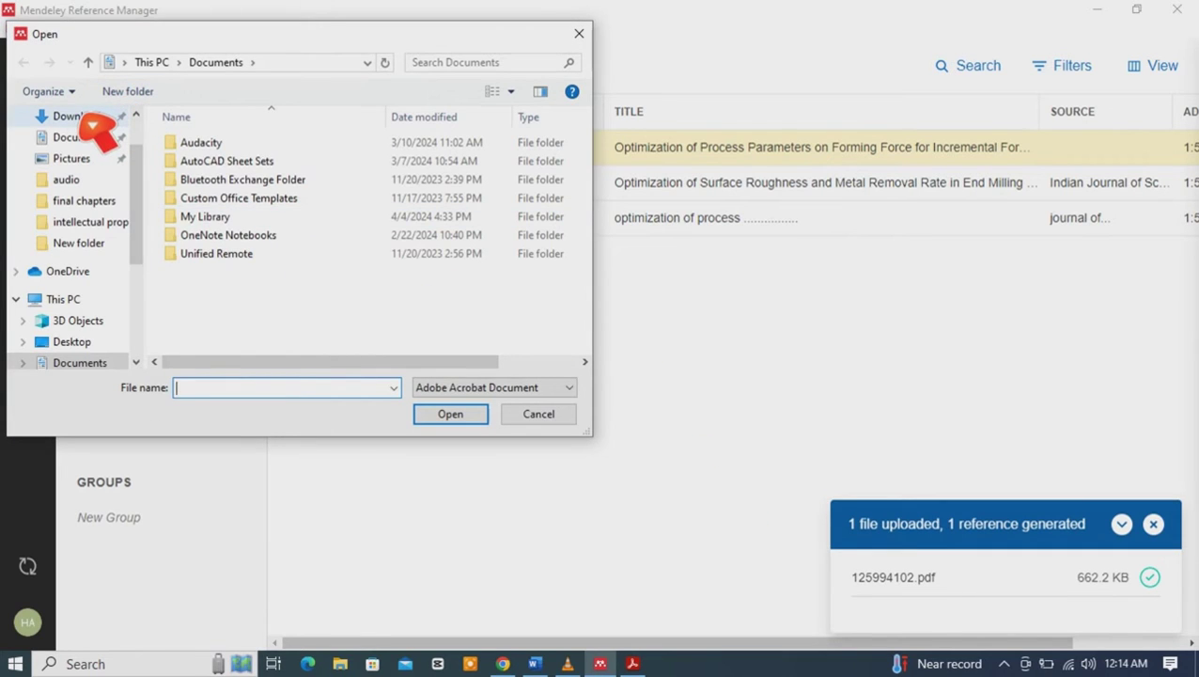
left_click(65, 301)
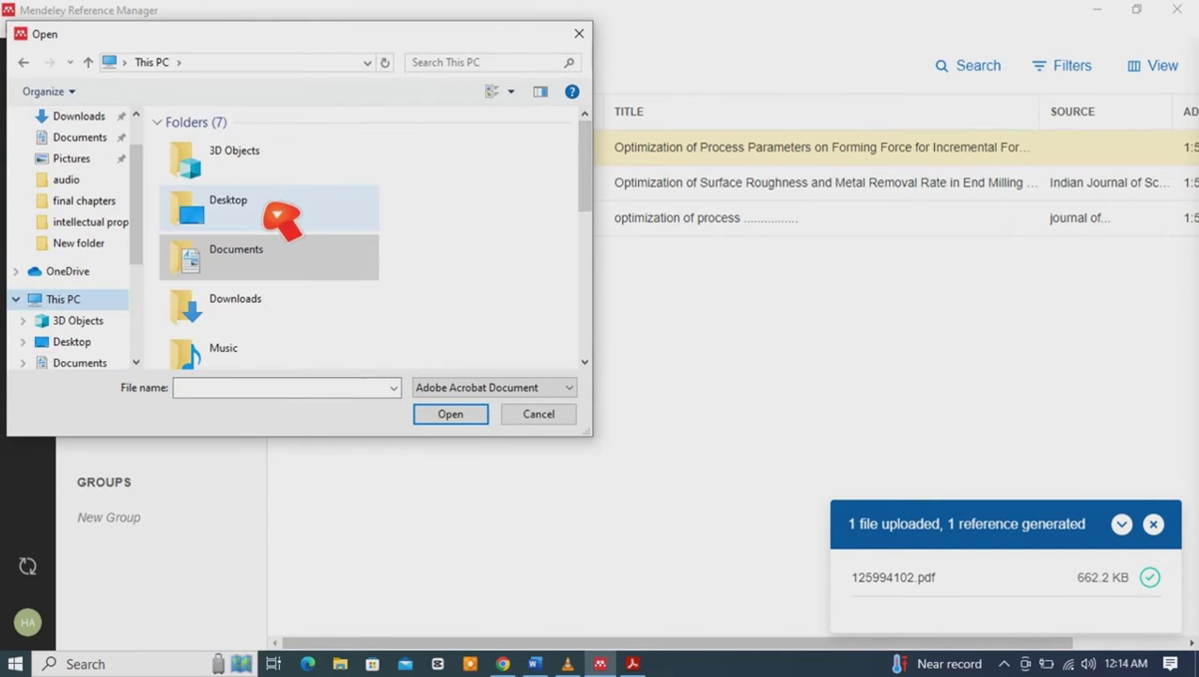
double_click(279, 218)
left_click(526, 188)
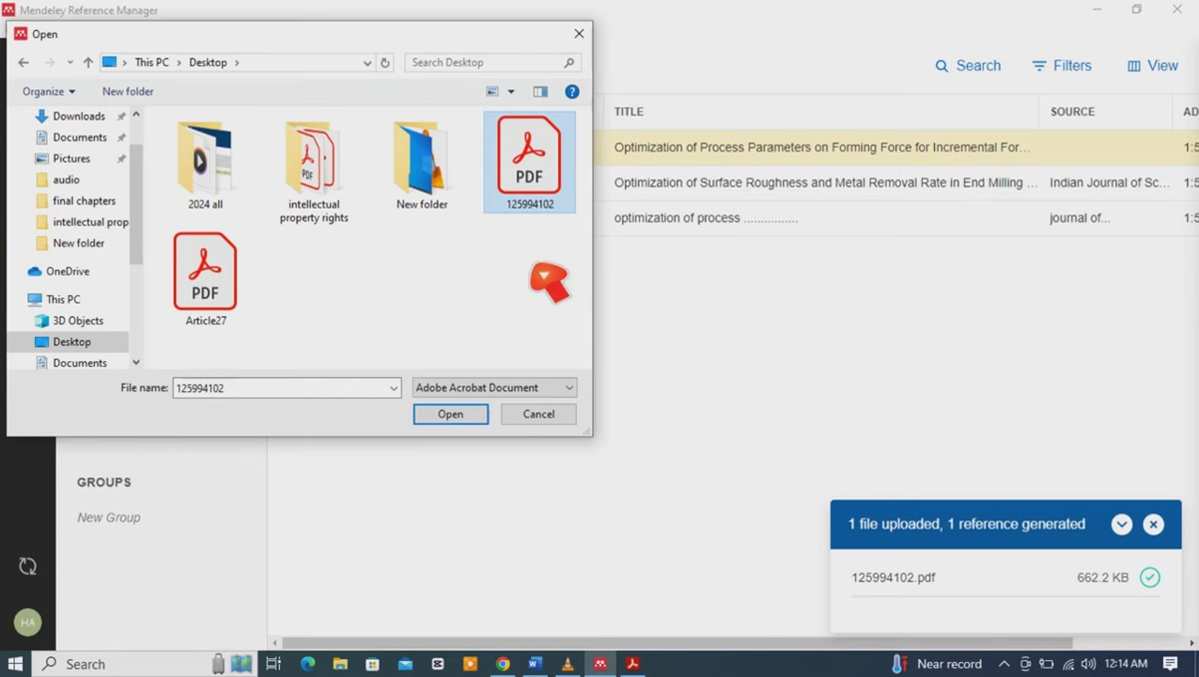
left_click(451, 414)
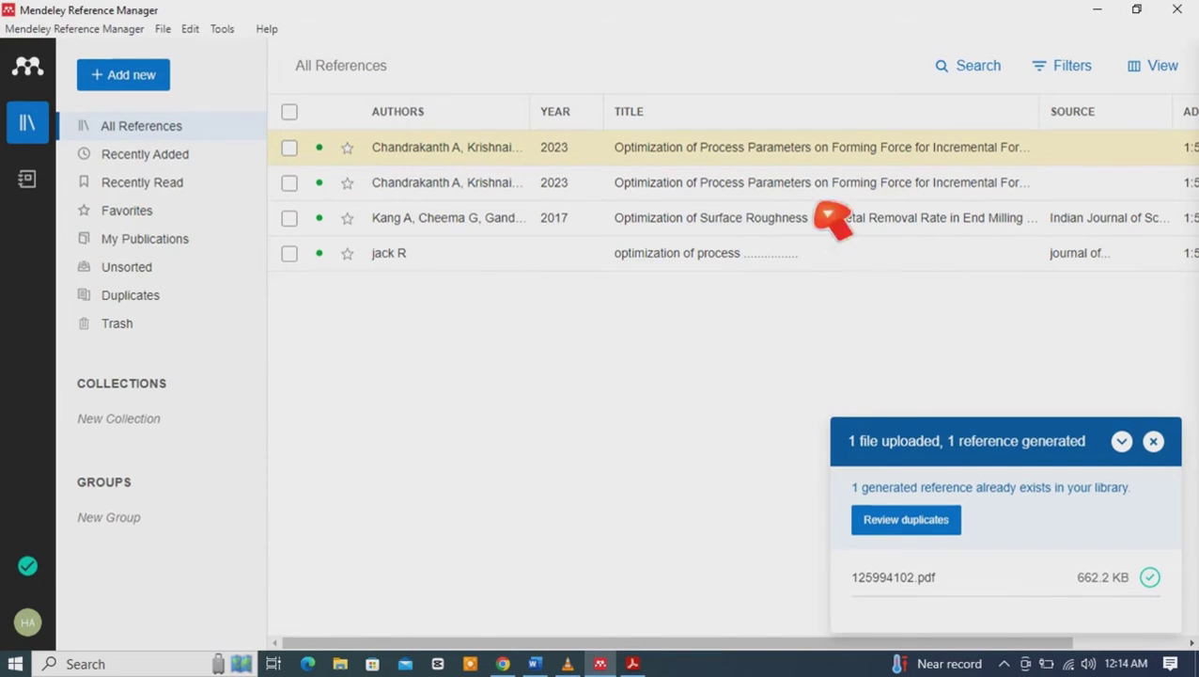
left_click(1154, 441)
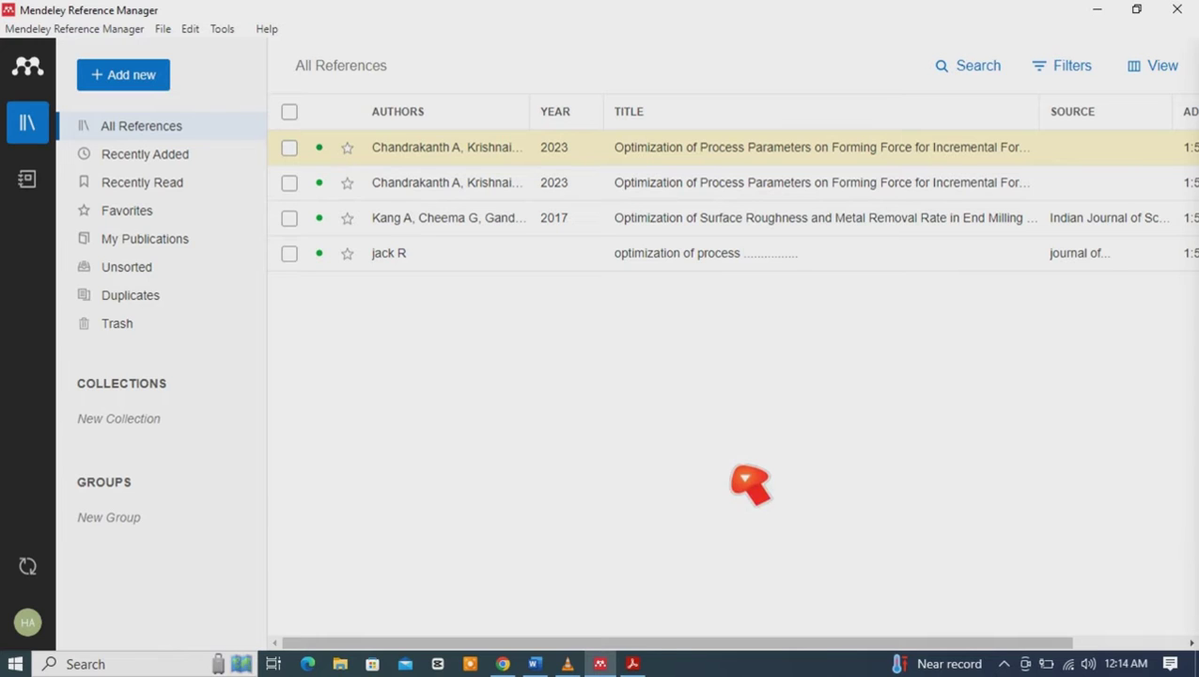
- Import Article27.pdf from the computer, adding a 2017 surface-roughness reference
left_click(141, 77)
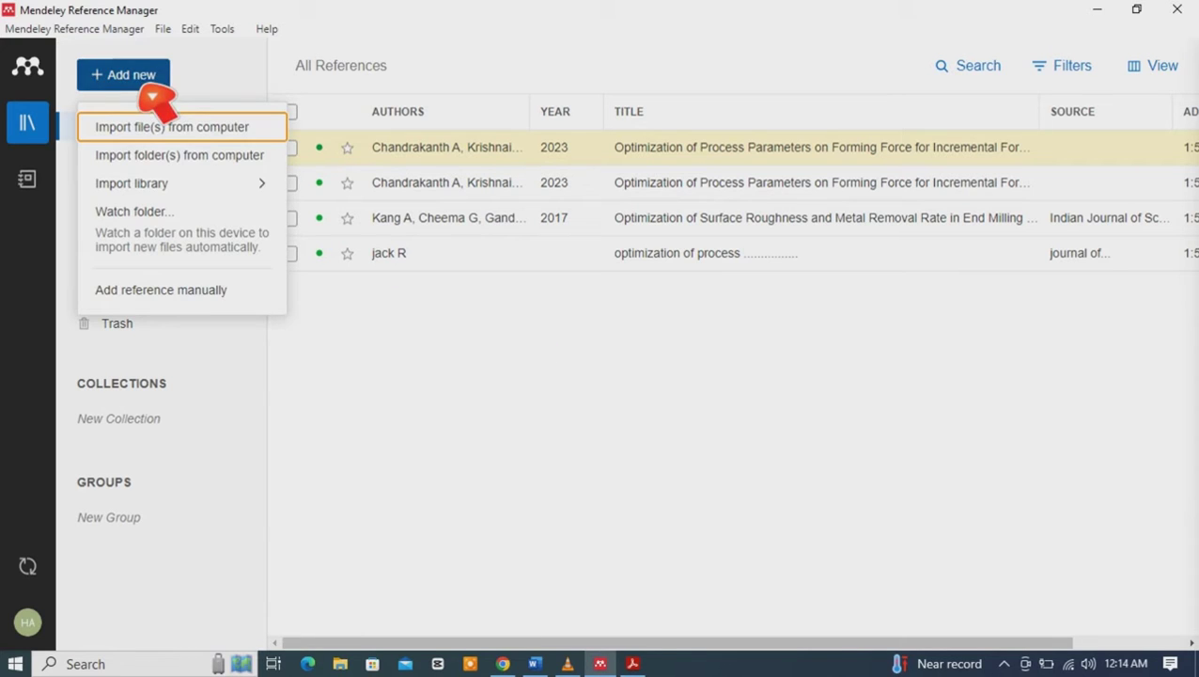
left_click(193, 136)
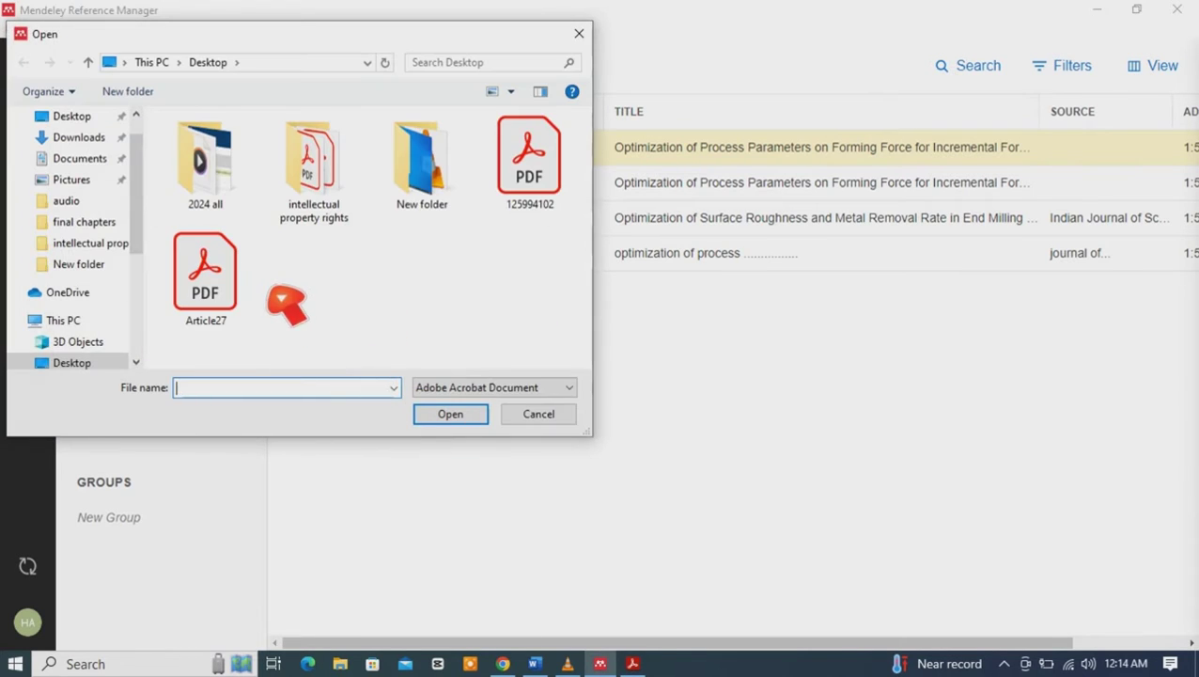
left_click(214, 298)
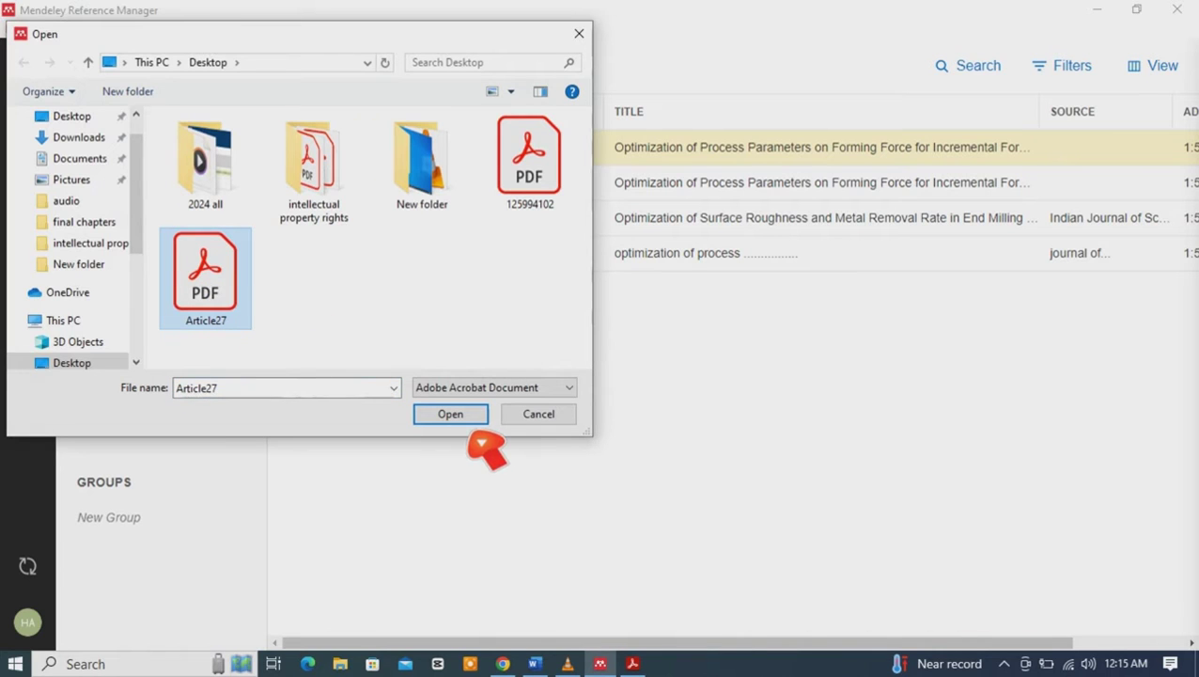
left_click(470, 421)
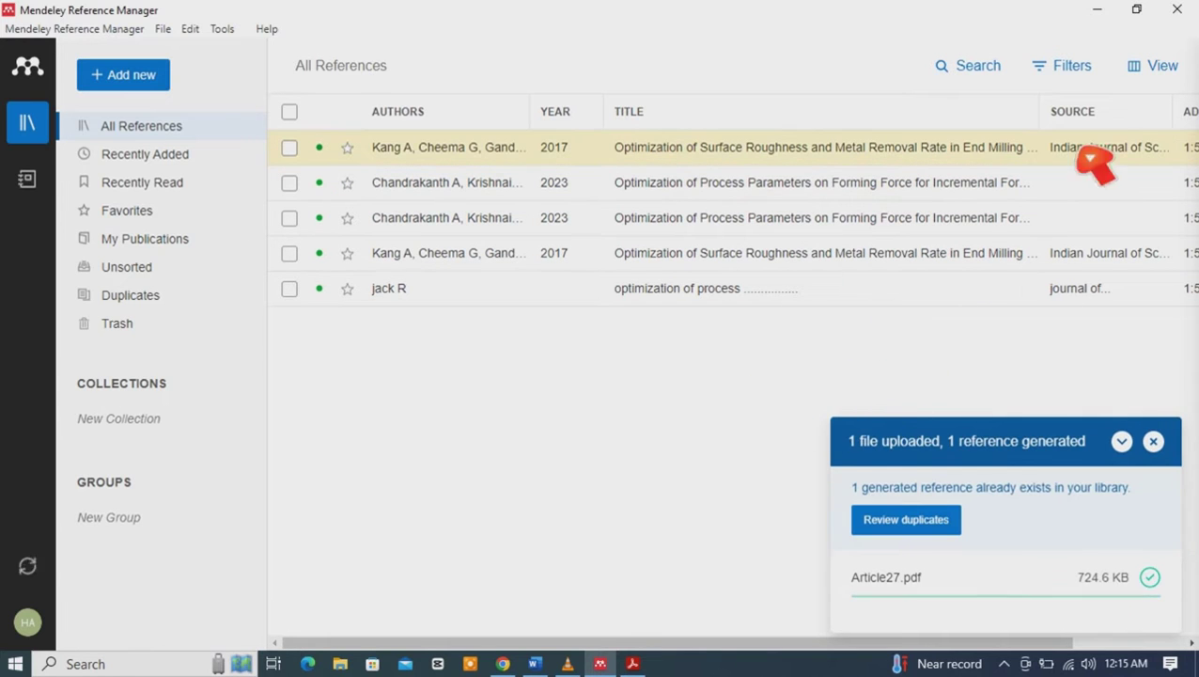
- Minimize Mendeley, refresh the desktop, restore Mendeley and dismiss the upload notice
left_click(1098, 10)
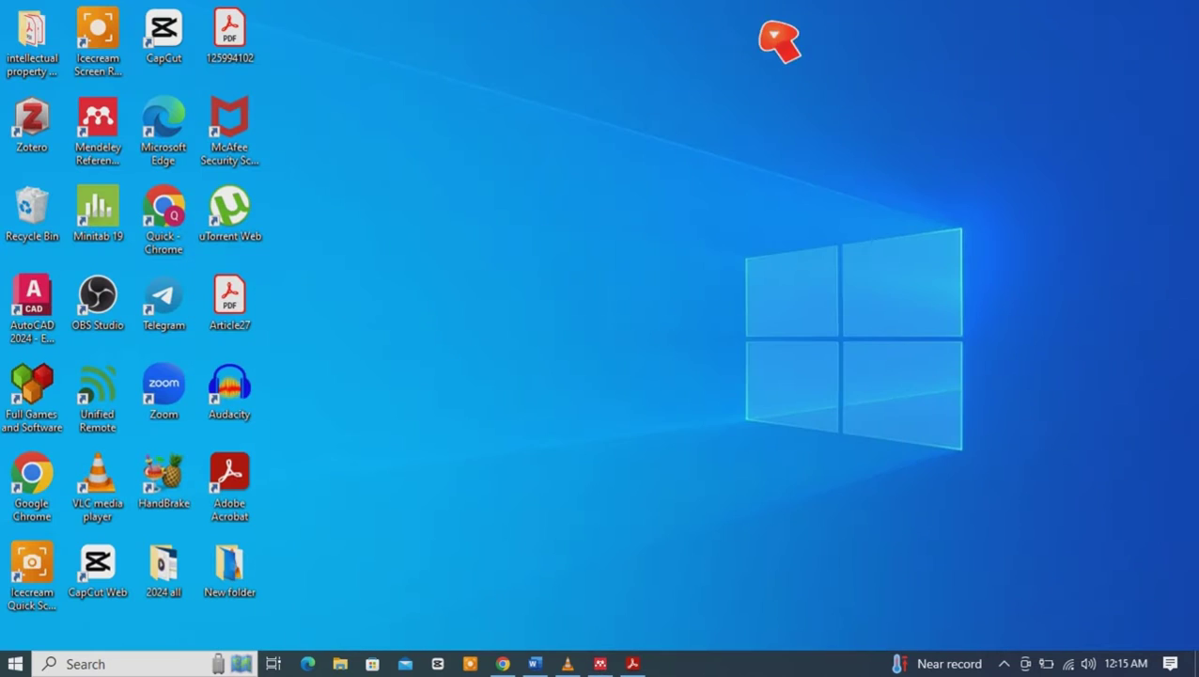
right_click(413, 58)
left_click(451, 109)
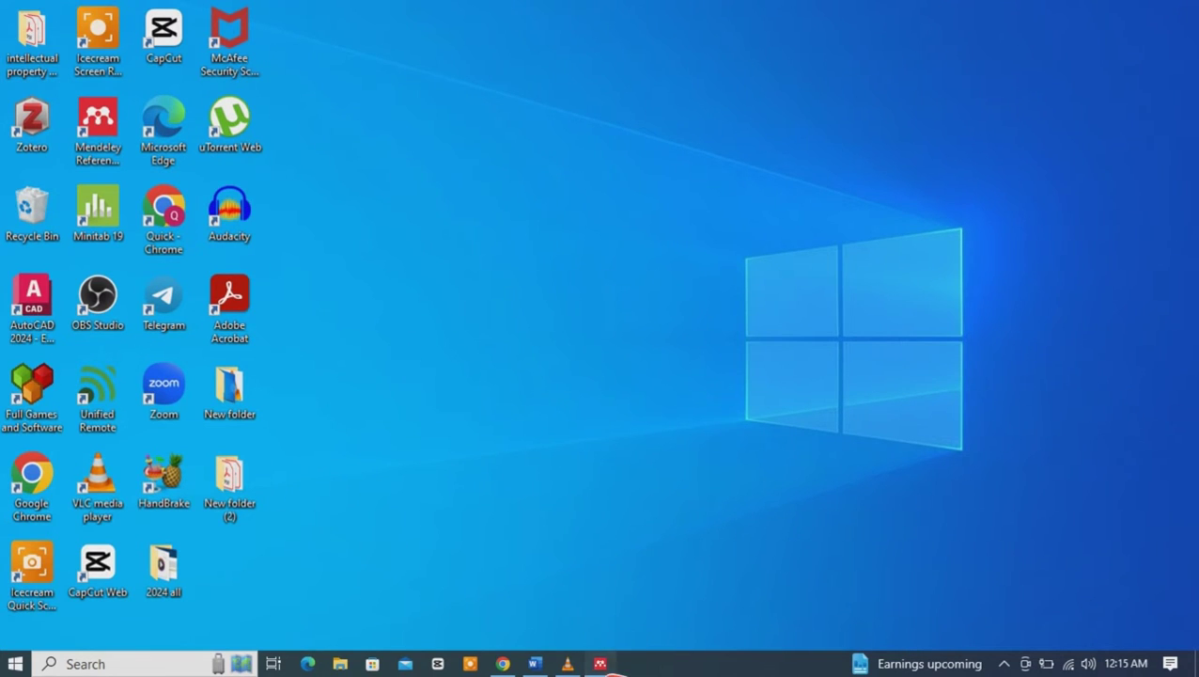
left_click(601, 663)
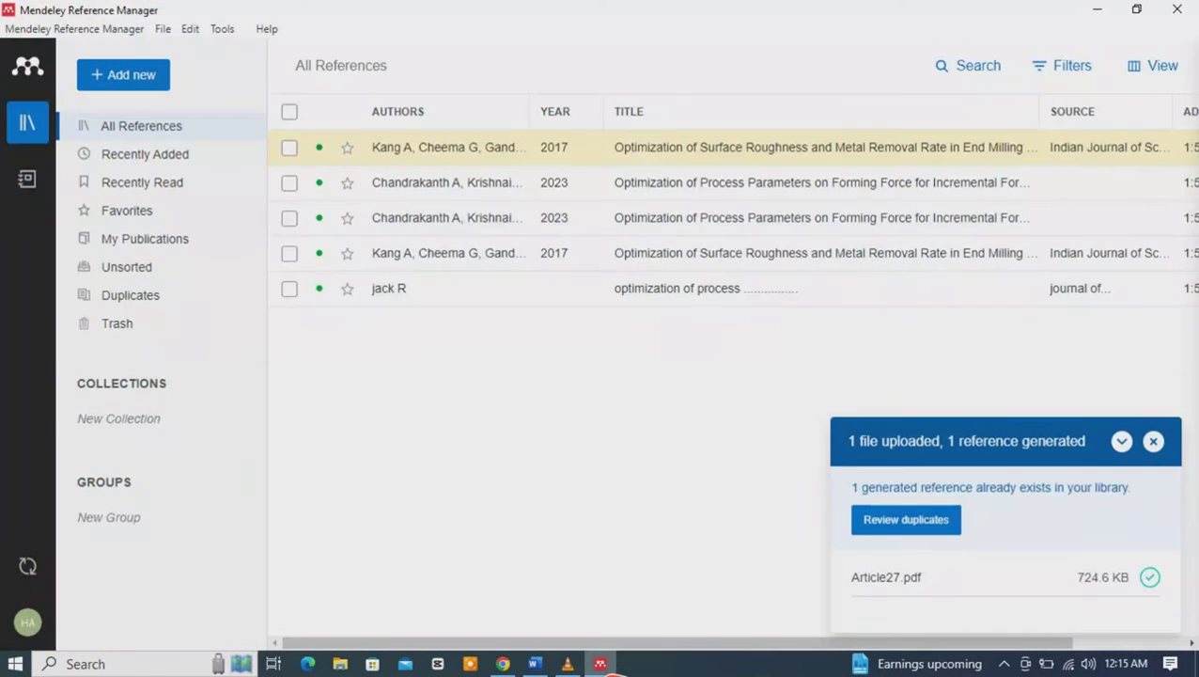
left_click(1154, 442)
- Upload the whole New folder (2) into the library, reaching eight references, then switch to Chrome
left_click(150, 83)
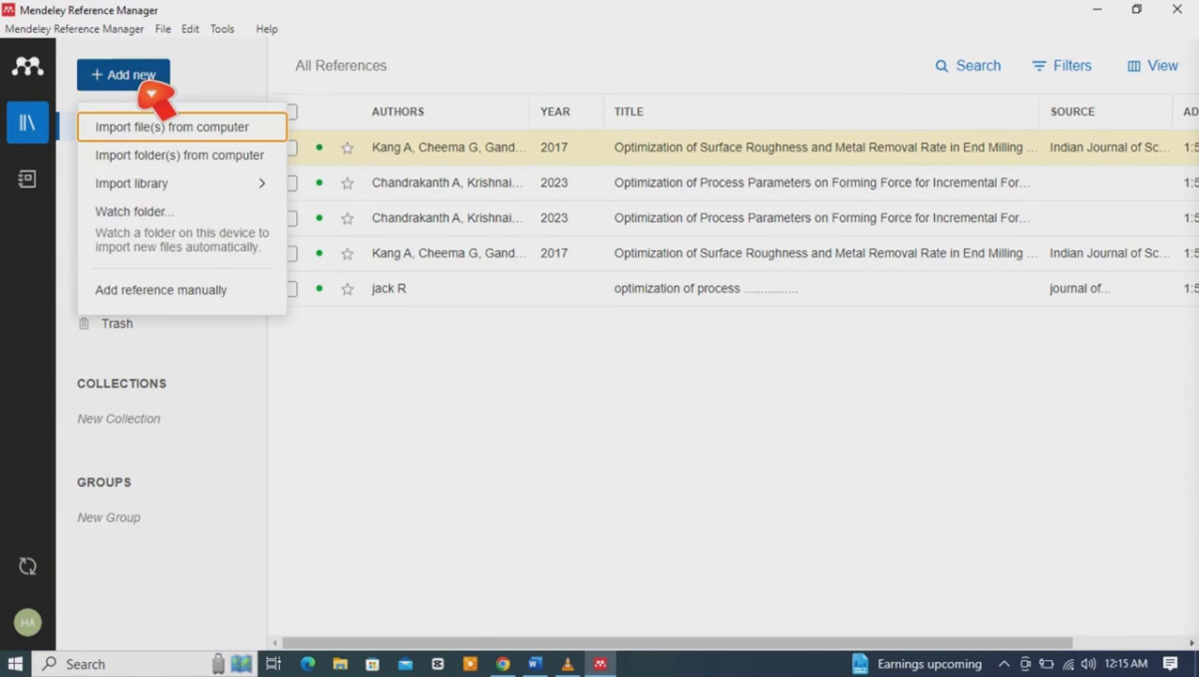
left_click(193, 167)
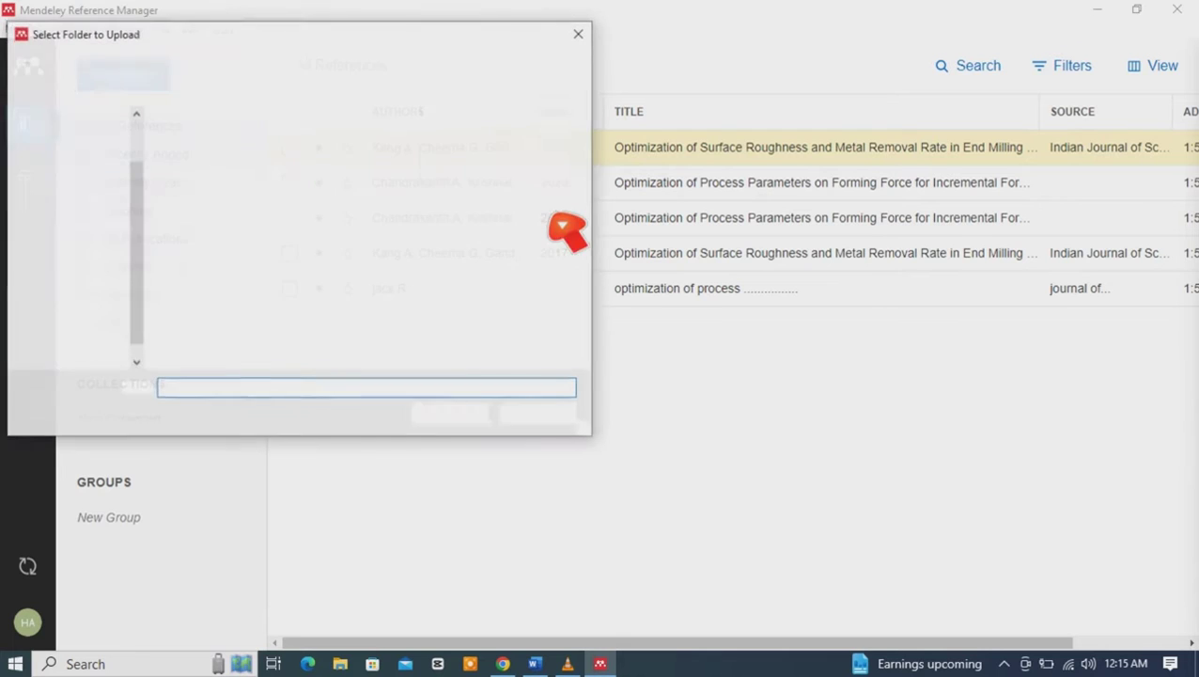
left_click(543, 193)
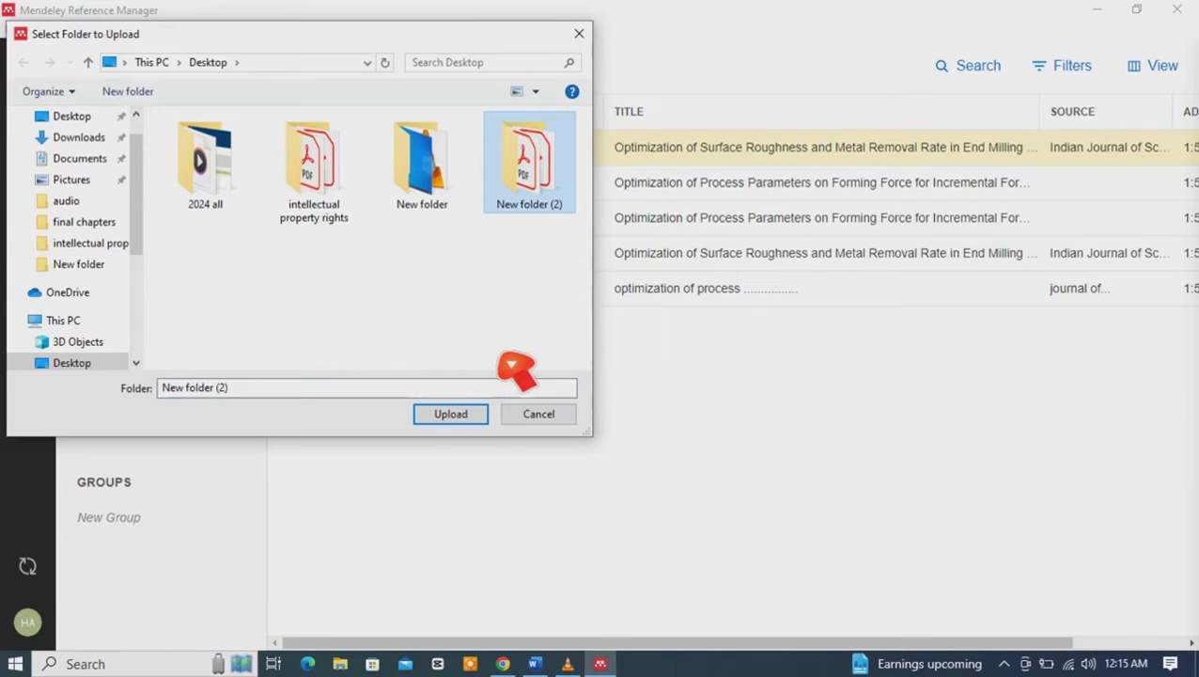
left_click(459, 419)
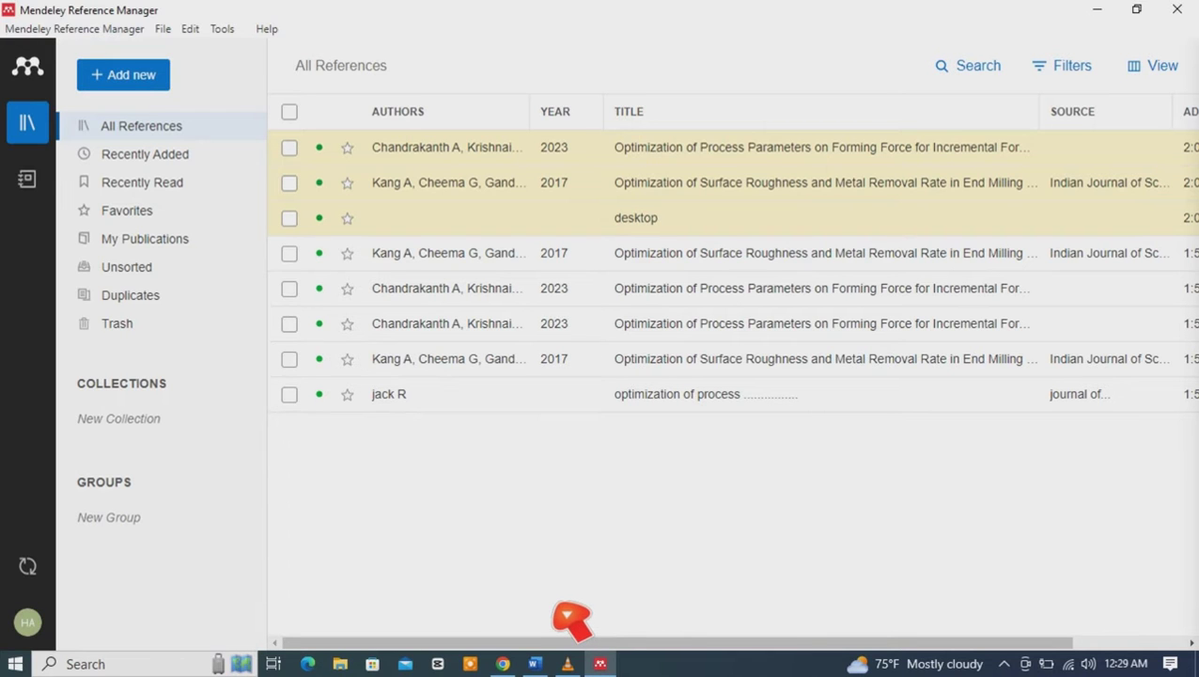
left_click(513, 663)
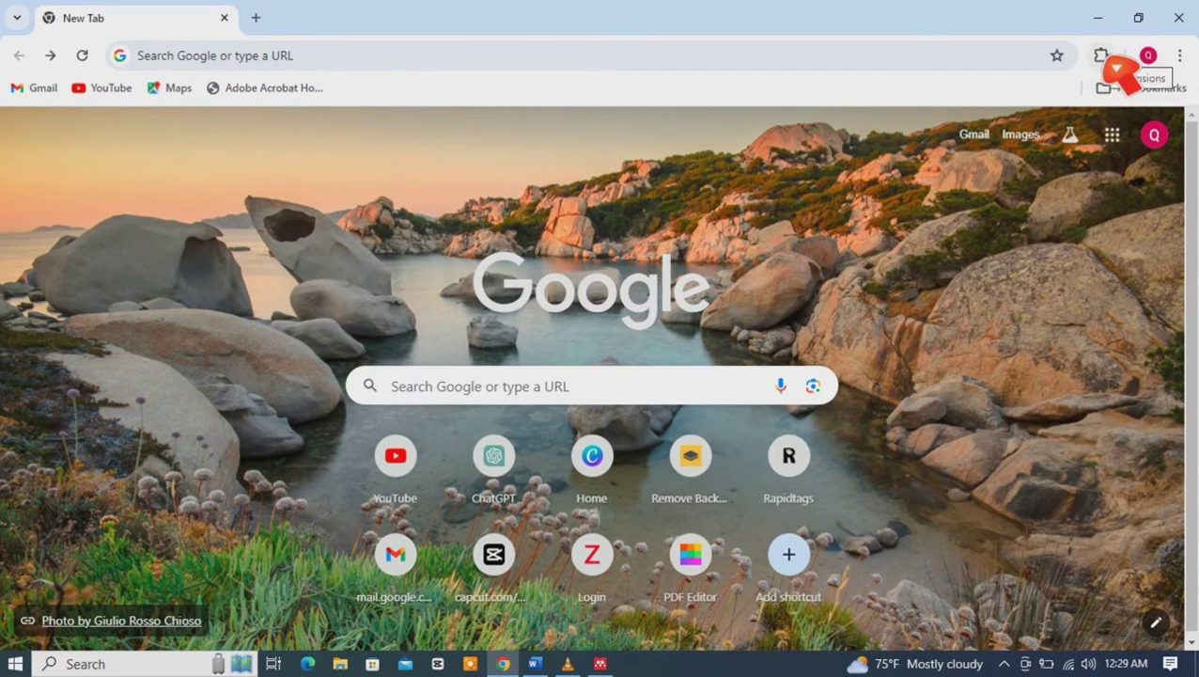
- Pin Mendeley Web Importer from Chrome's Extensions list to the toolbar
left_click(1102, 56)
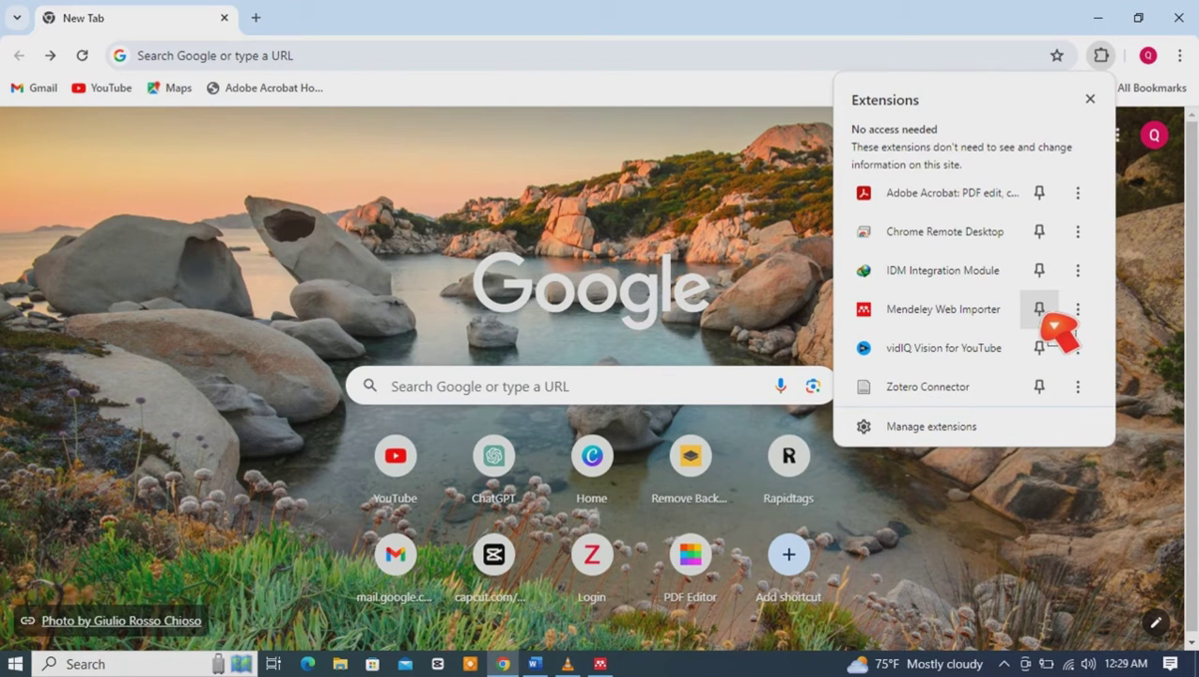
left_click(1040, 312)
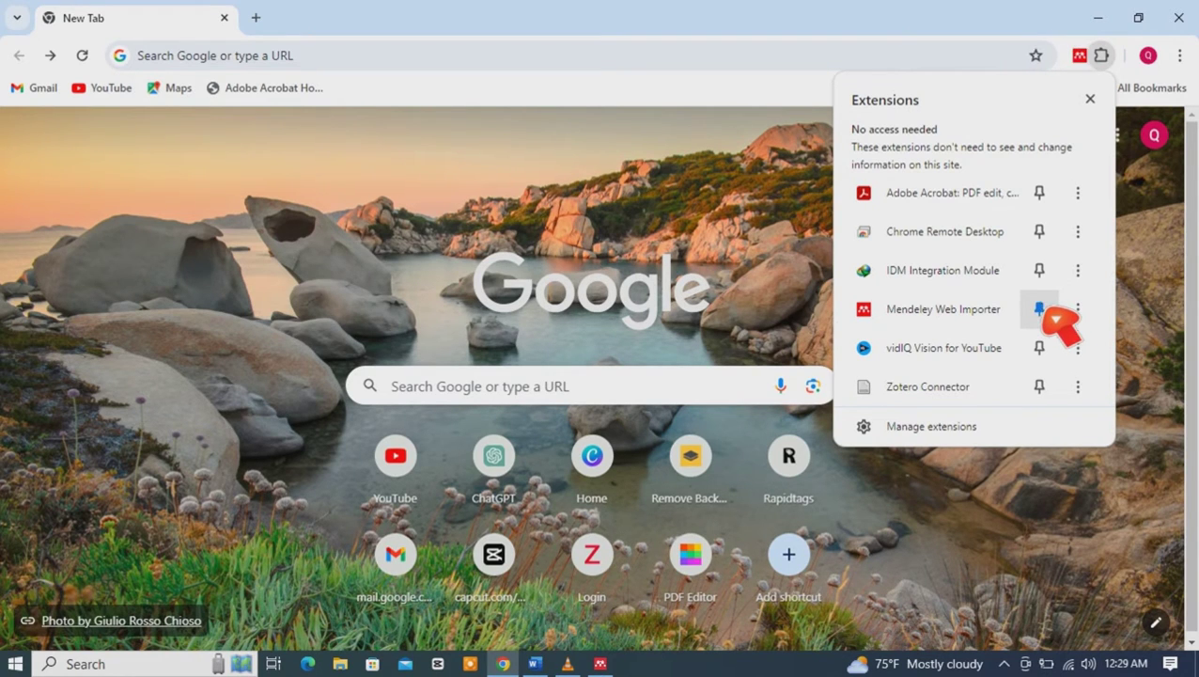
left_click(1090, 99)
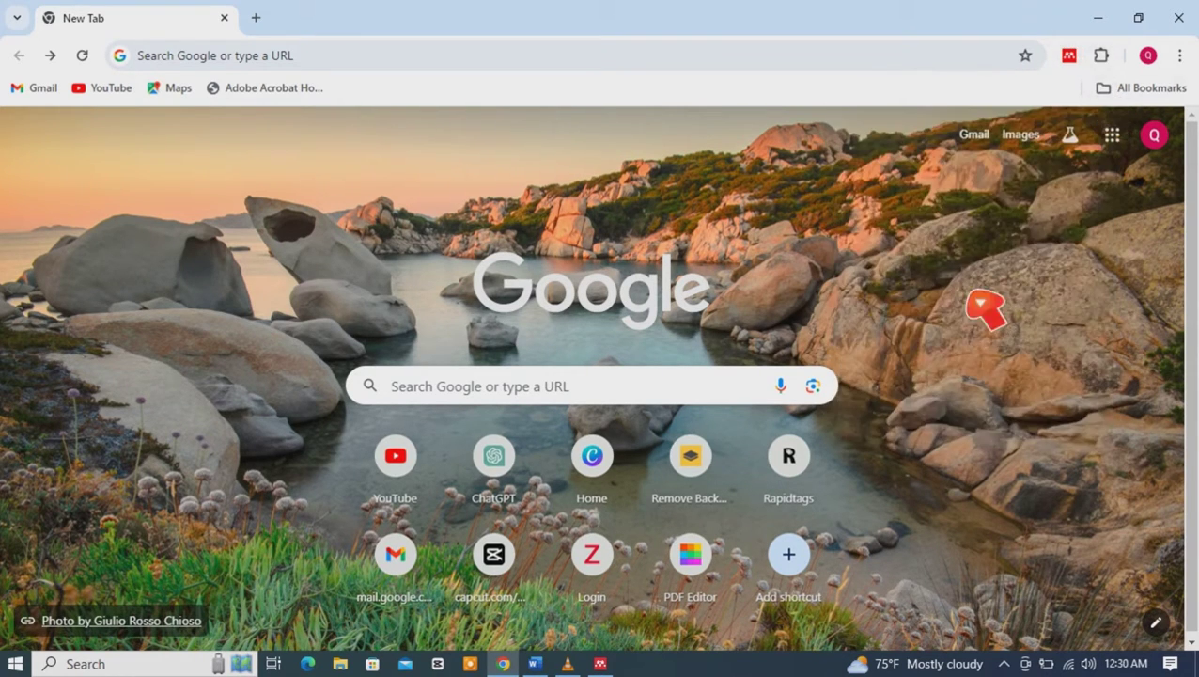
- Rerun the recent 'metal forming optimization, elsevier,2023,journal' Google search and open Mendeley Web Importer
left_click(516, 386)
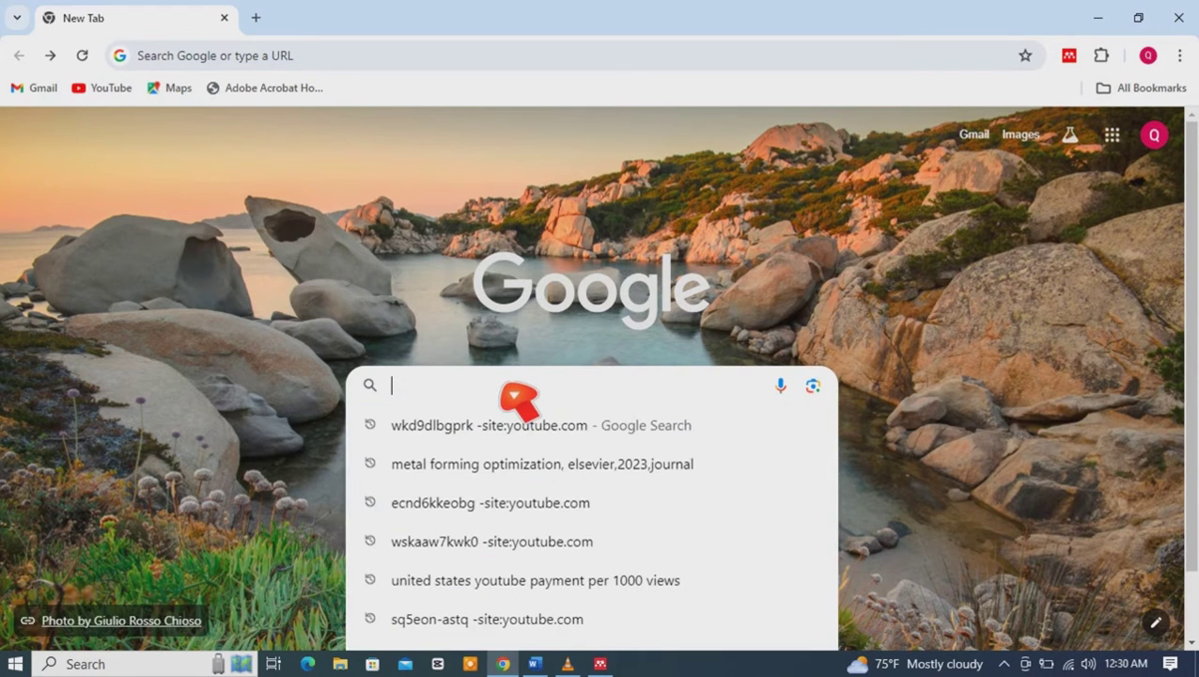
left_click(510, 475)
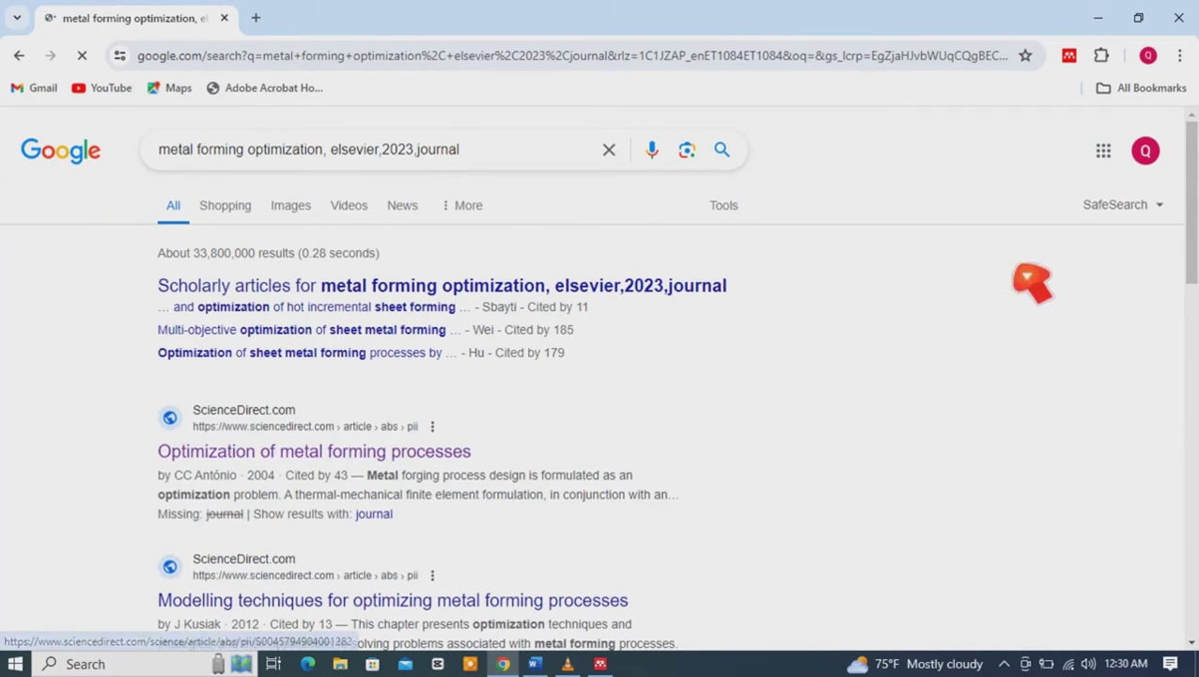
left_click(1071, 57)
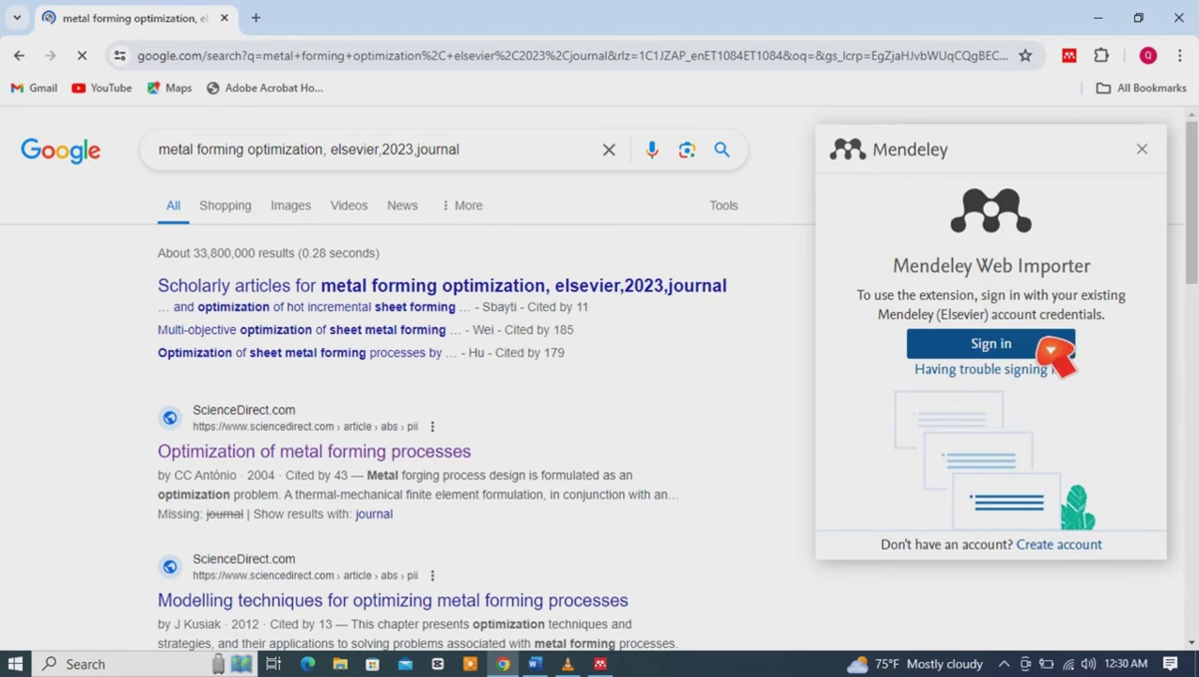
- Sign in to Mendeley Web Importer with the autofilled account password, revealing 4 detected references
left_click(599, 663)
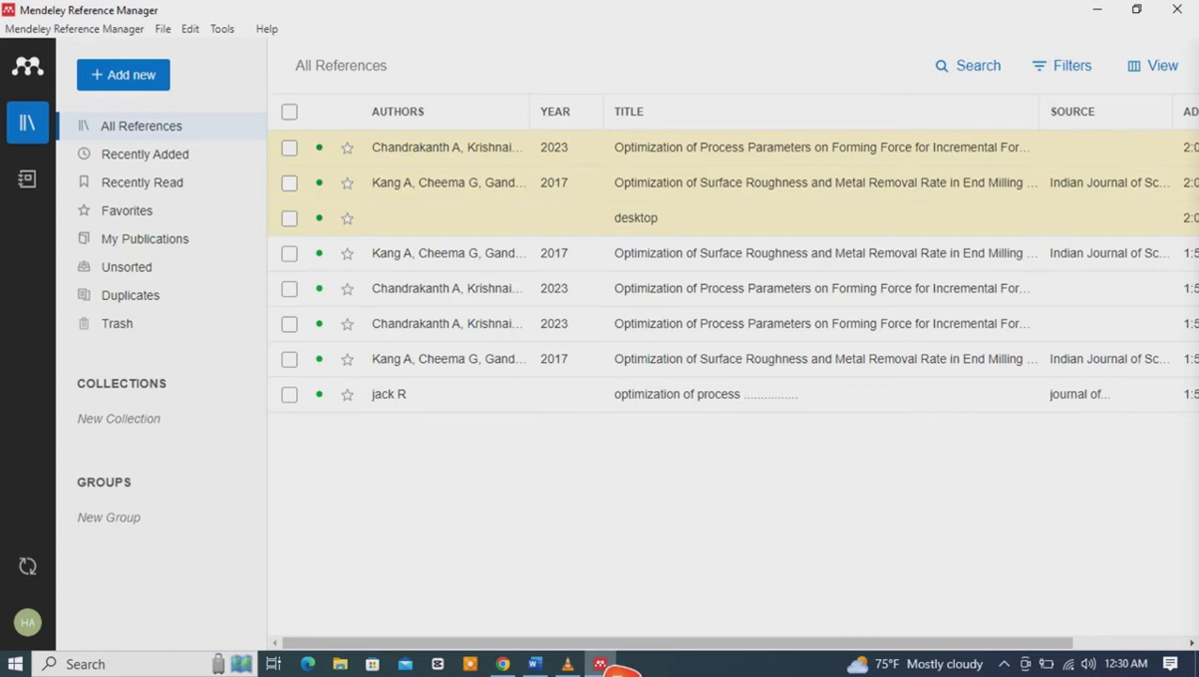
key("alt+Tab")
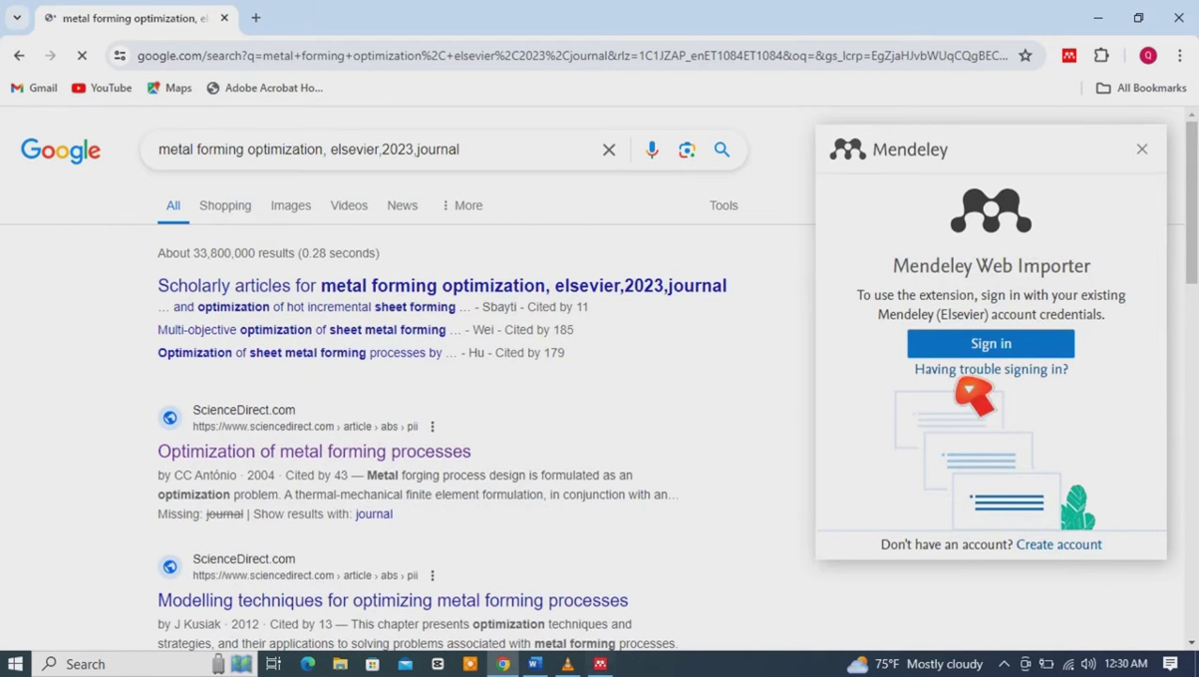
left_click(994, 350)
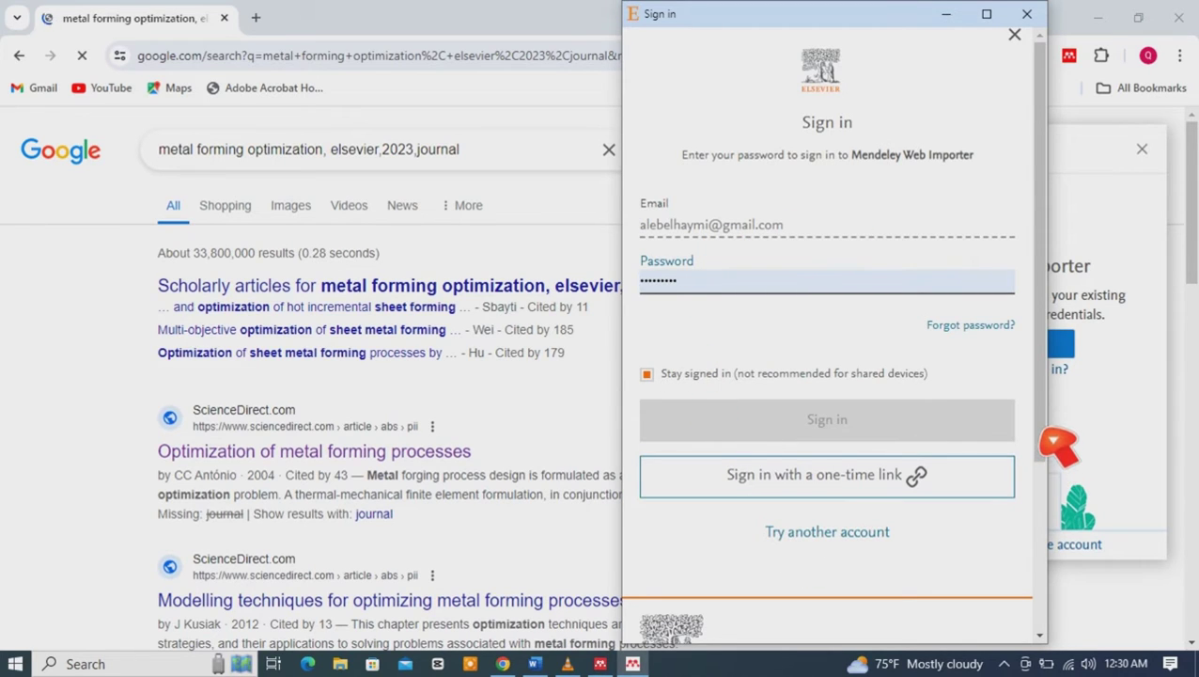
scroll(1038, 434, "down", 3)
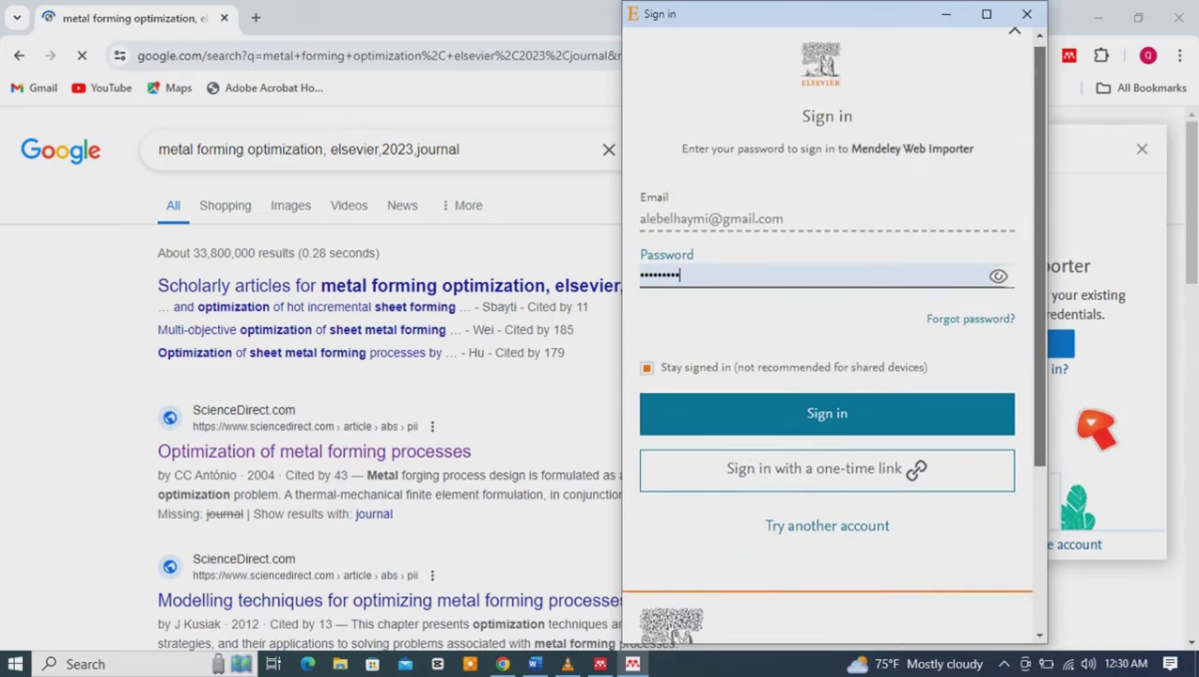
left_click(841, 435)
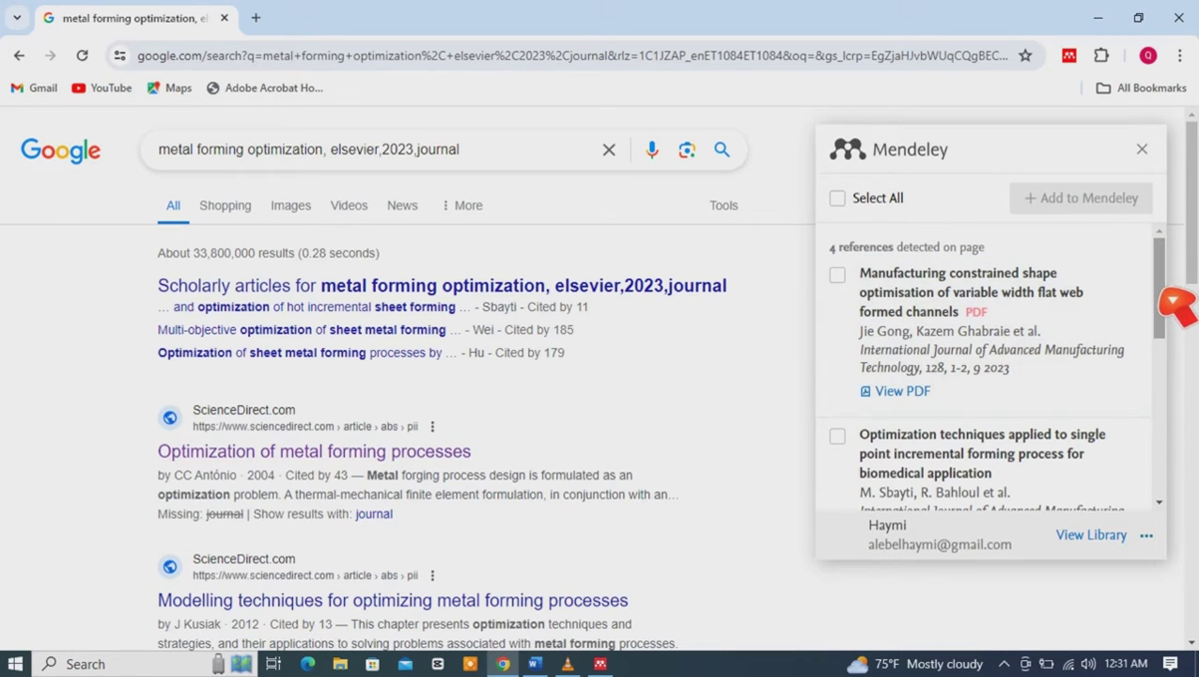
- Open the 2004 'Optimization of metal forming processes' article and check it in Mendeley Web Importer
left_click_drag(1173, 303, 1188, 232)
left_click_drag(1187, 280, 1180, 429)
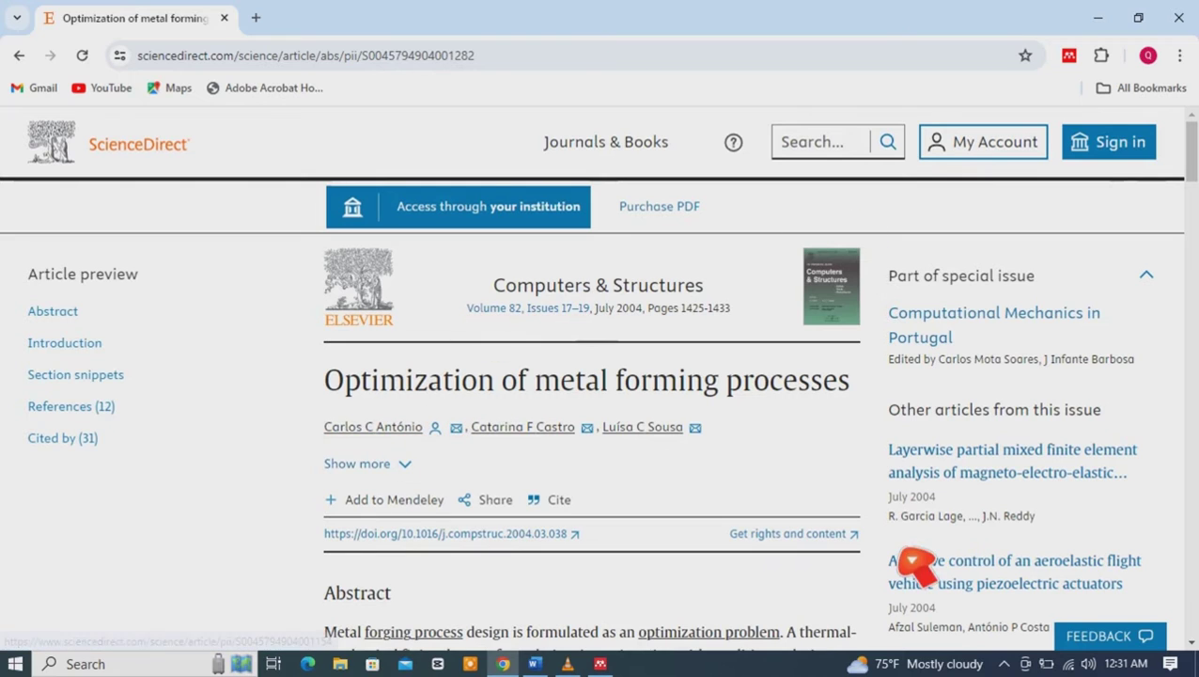
left_click(1070, 58)
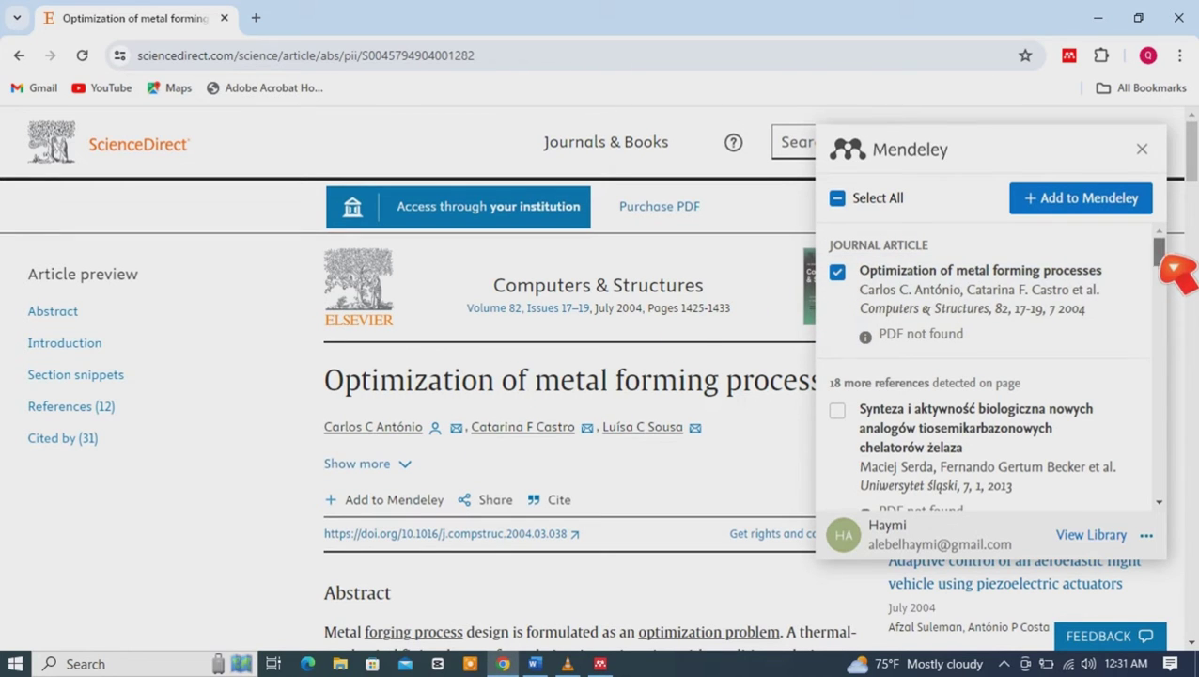
scroll(1172, 270, "down", 5)
scroll(1177, 258, "up", 5)
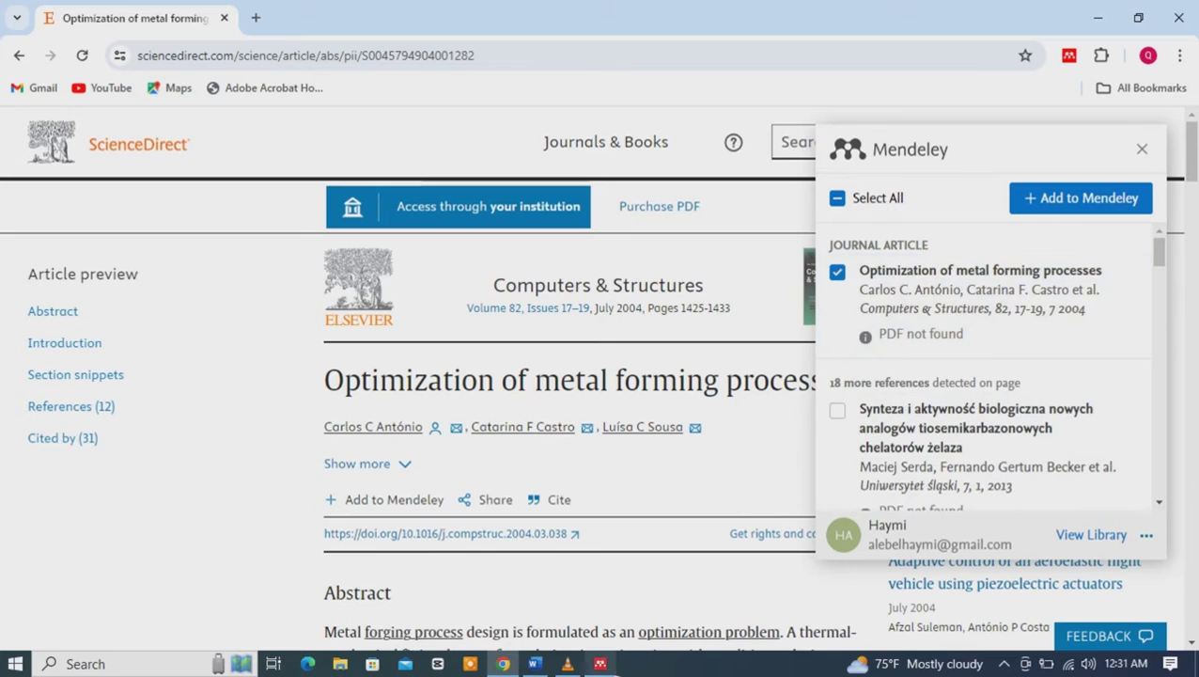
- Add 'Optimization of metal forming processes' to Mendeley, confirm it in the library, and return to Google results
left_click(599, 663)
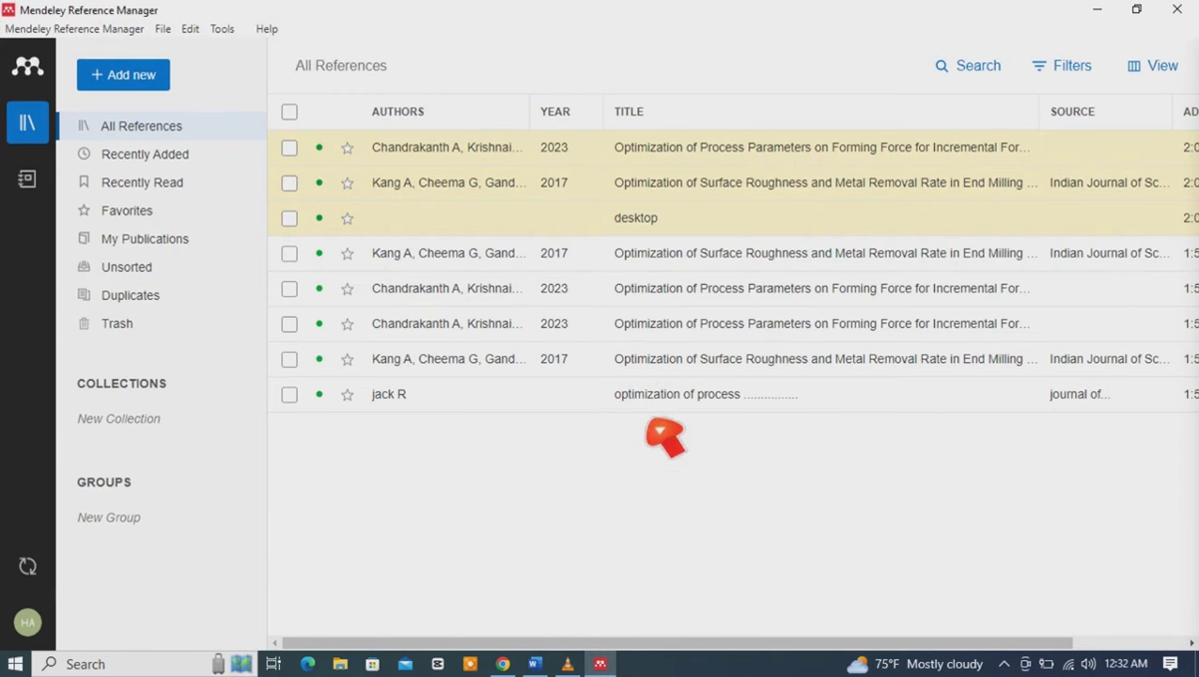
left_click(606, 660)
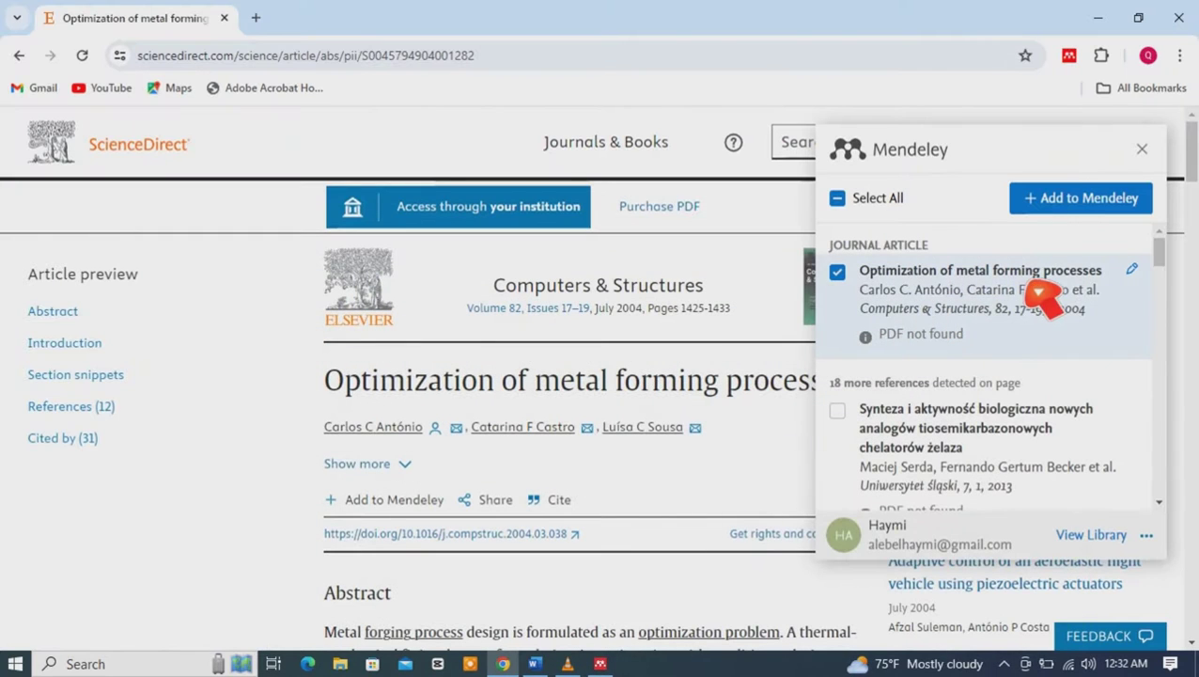
left_click(606, 663)
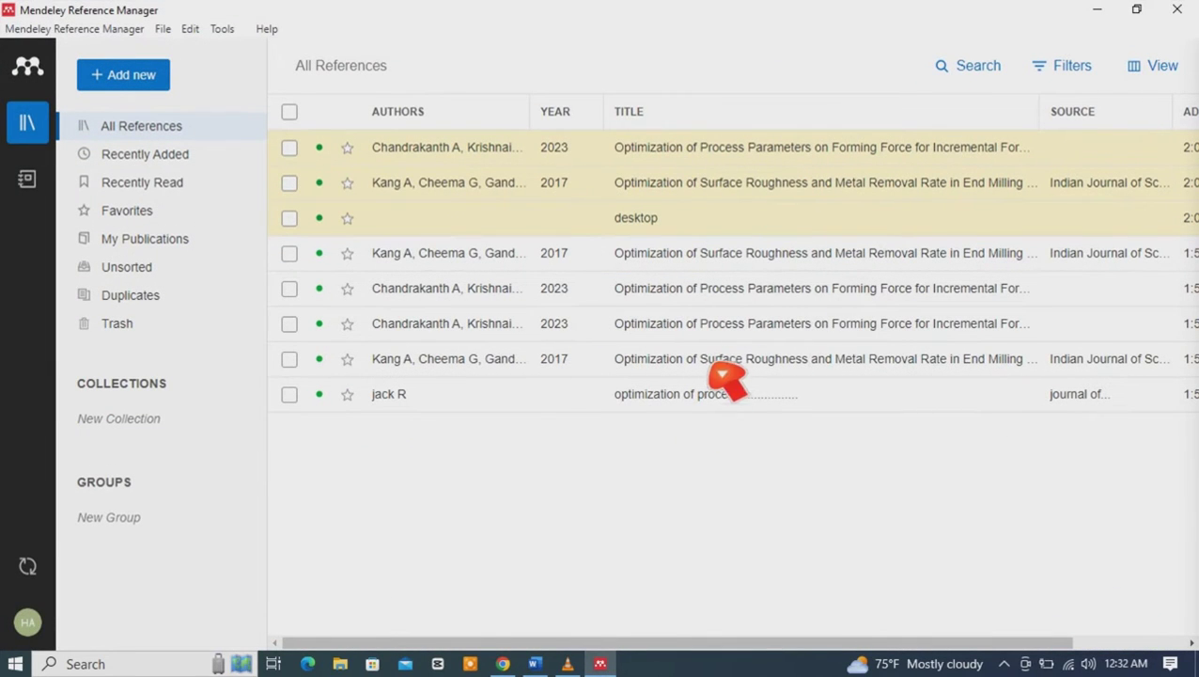
left_click(606, 665)
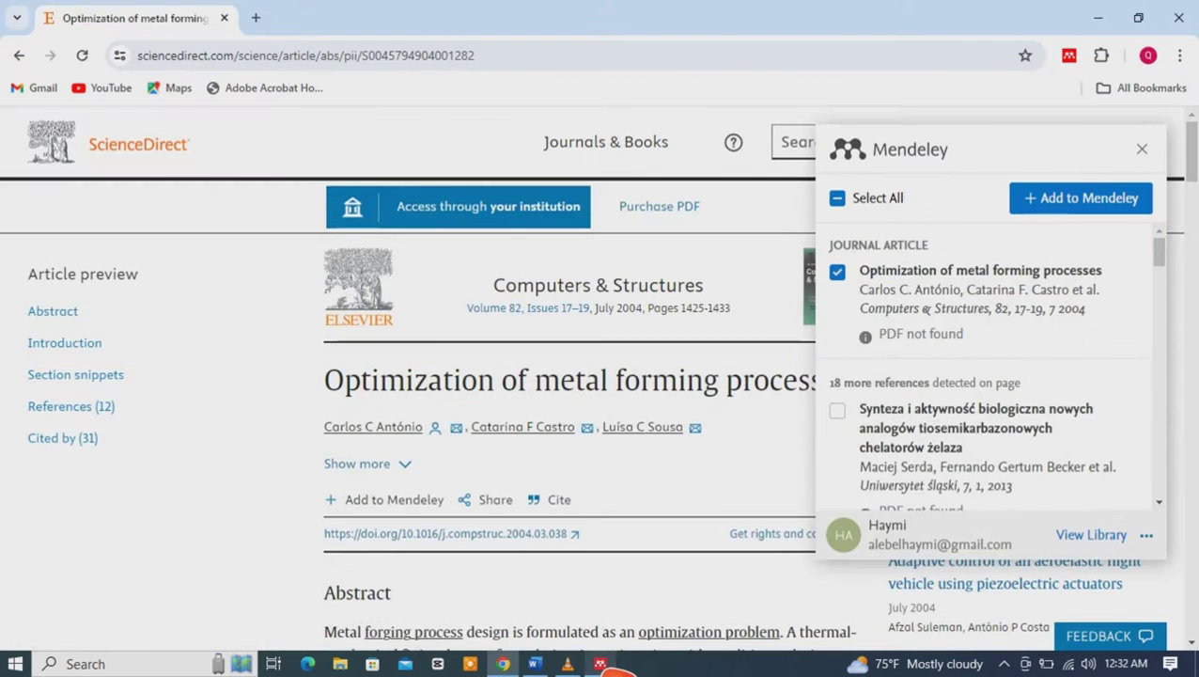
left_click(1093, 216)
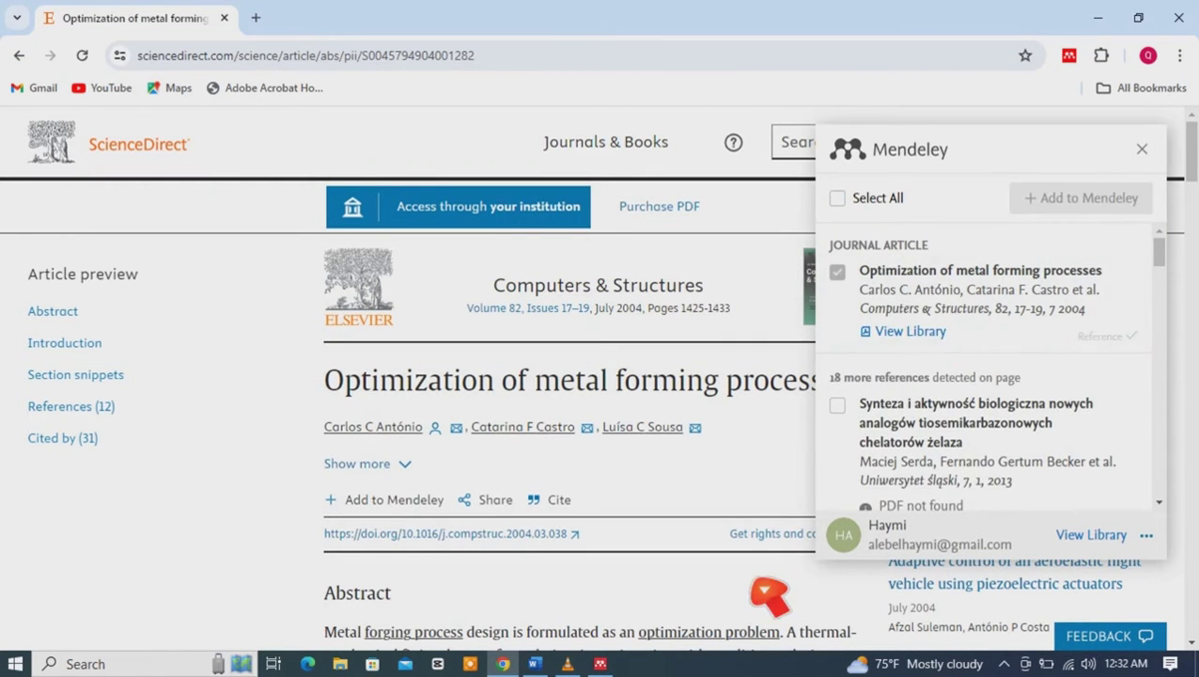
left_click(601, 666)
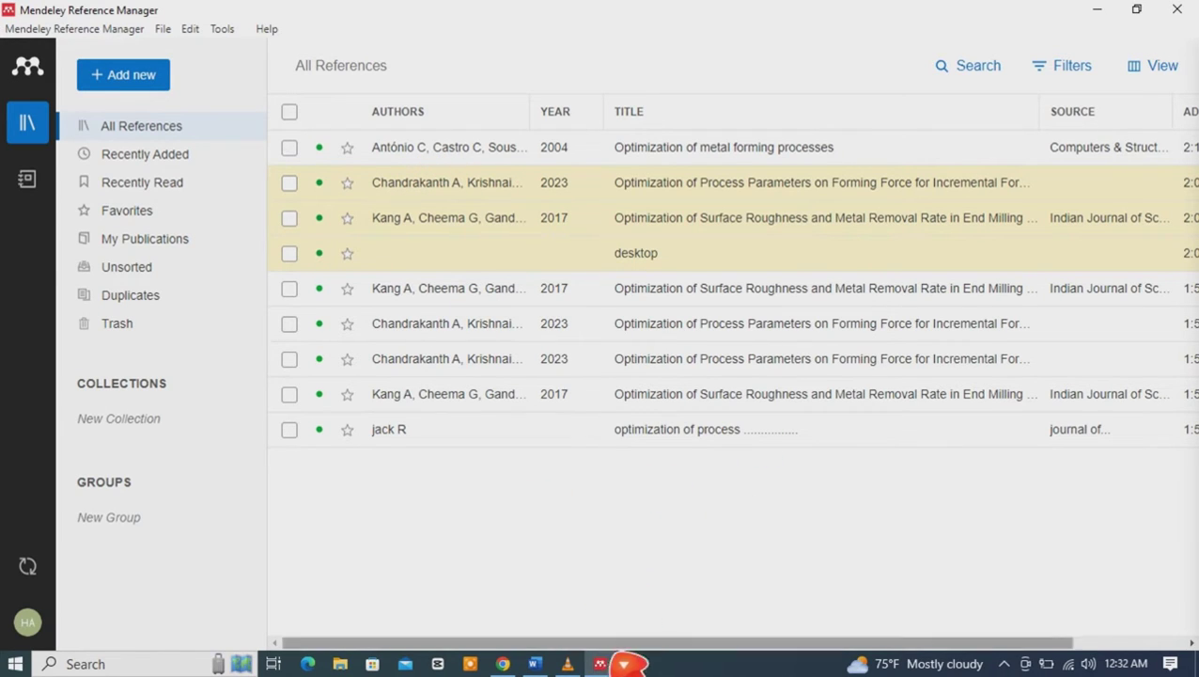
left_click(602, 662)
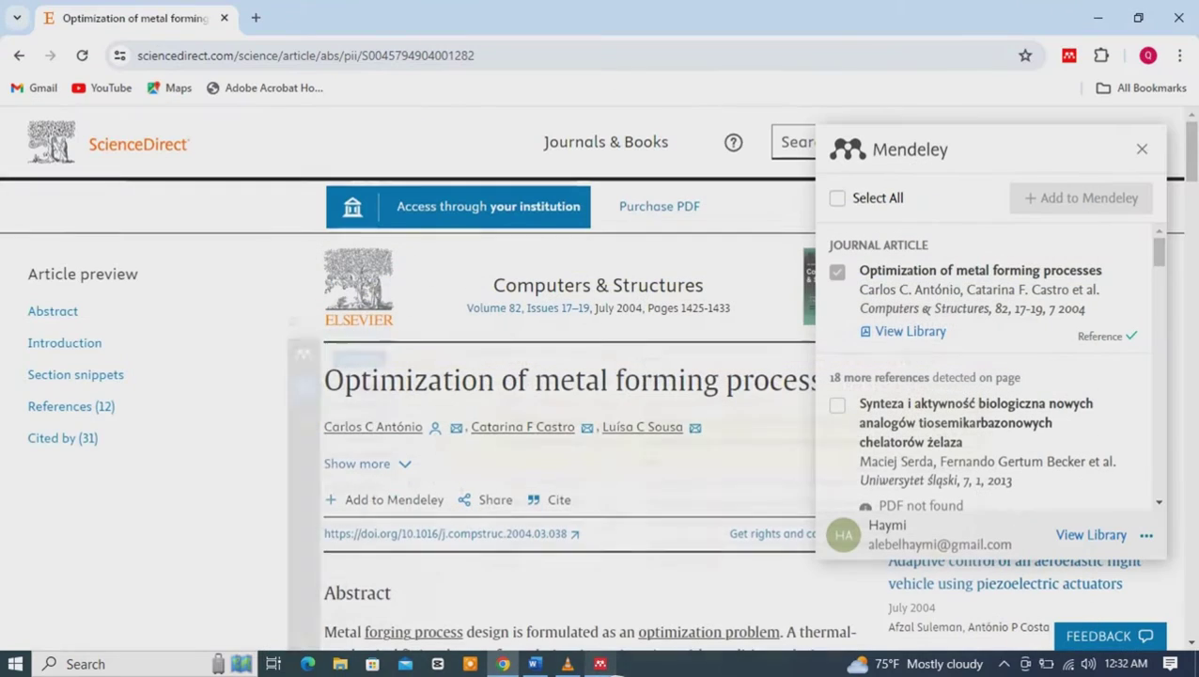
left_click(19, 56)
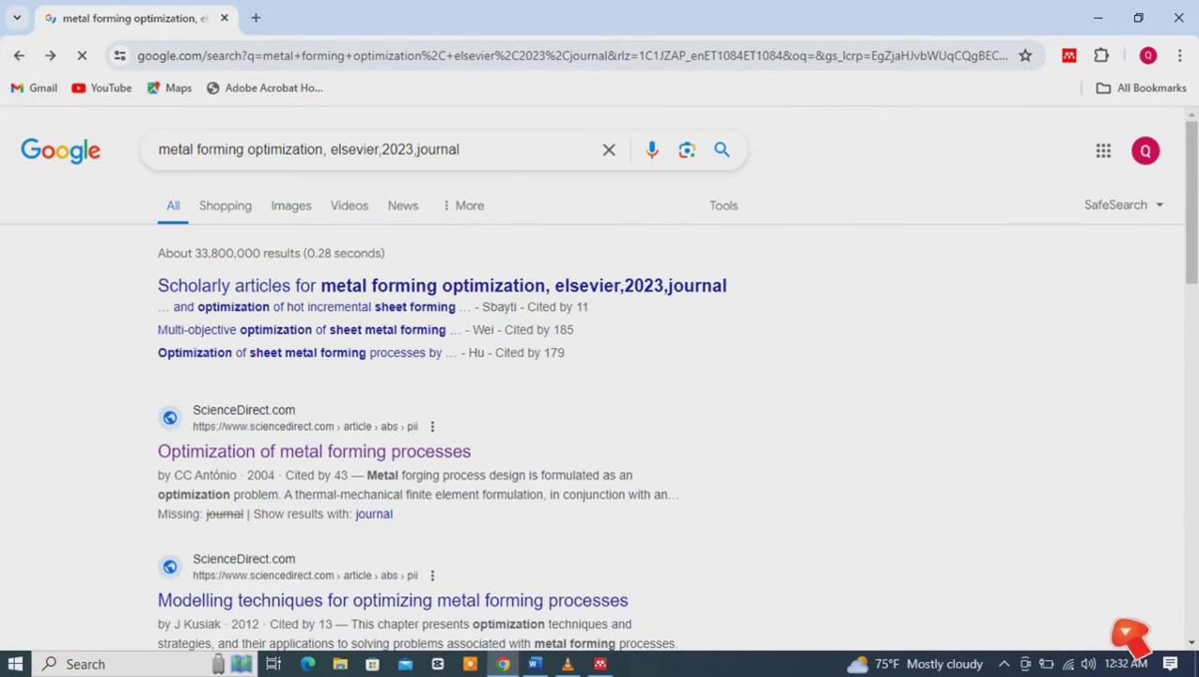
- Add the 2012 'Modelling techniques for optimizing metal forming processes' chapter via Mendeley Web Importer
scroll(1192, 646, "down", 2)
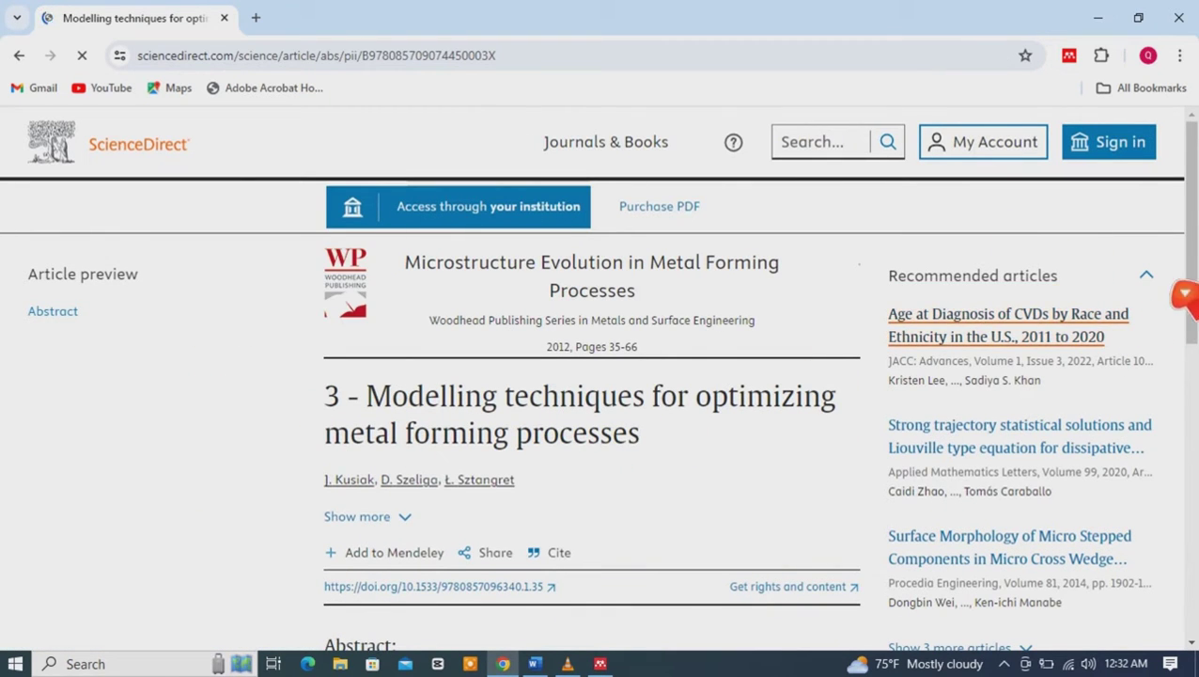
scroll(598, 381, "down", 1)
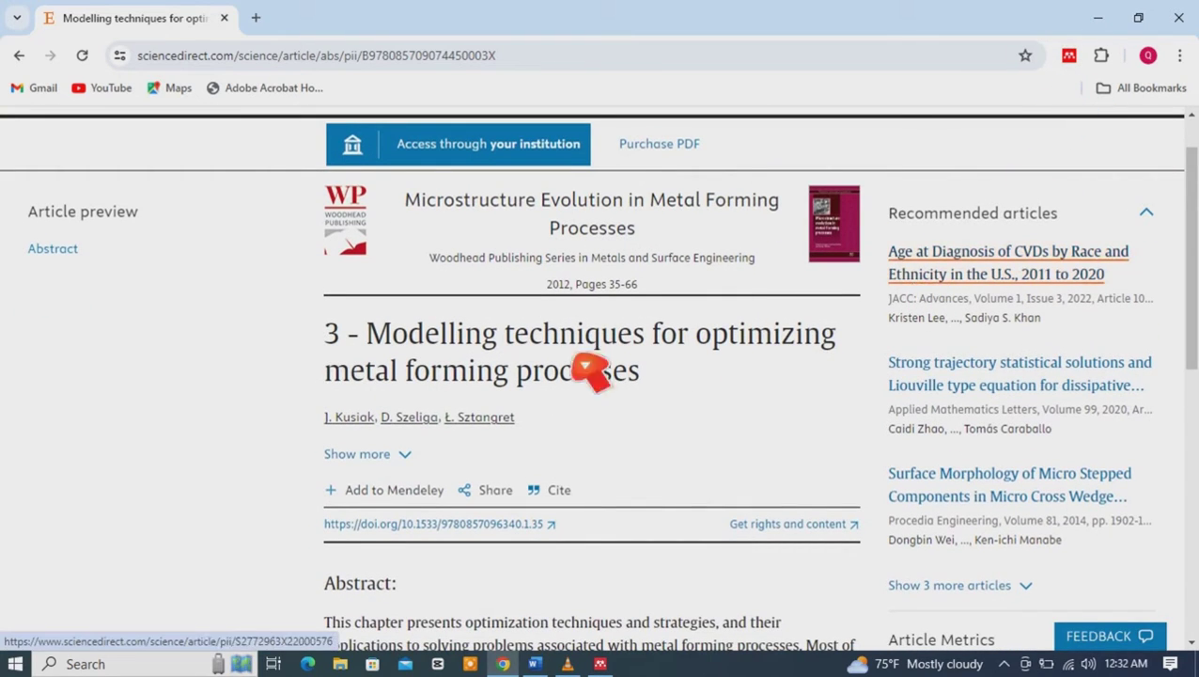
left_click(1071, 58)
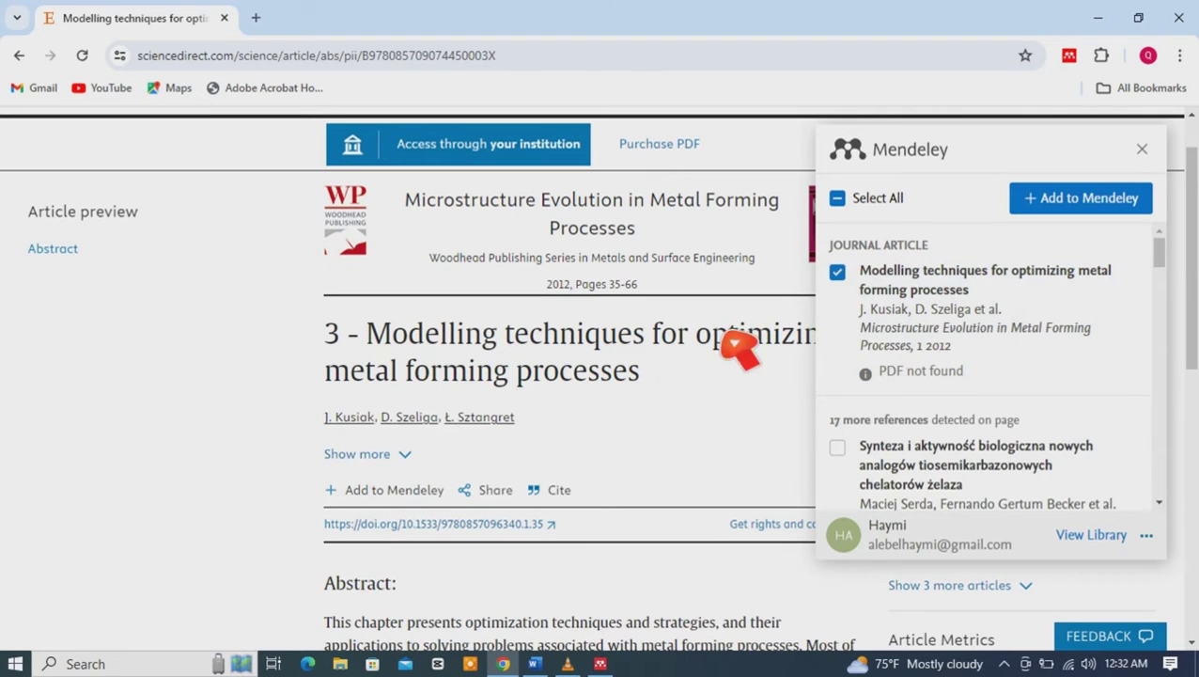
left_click(1090, 226)
left_click(600, 663)
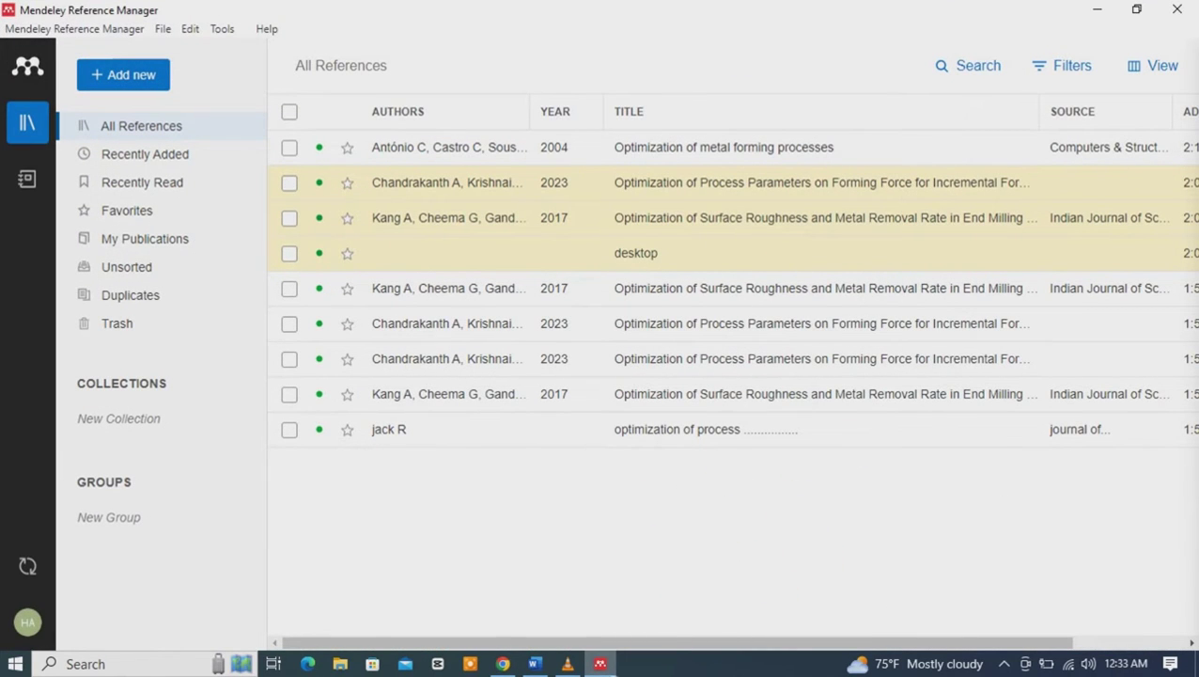
left_click(617, 667)
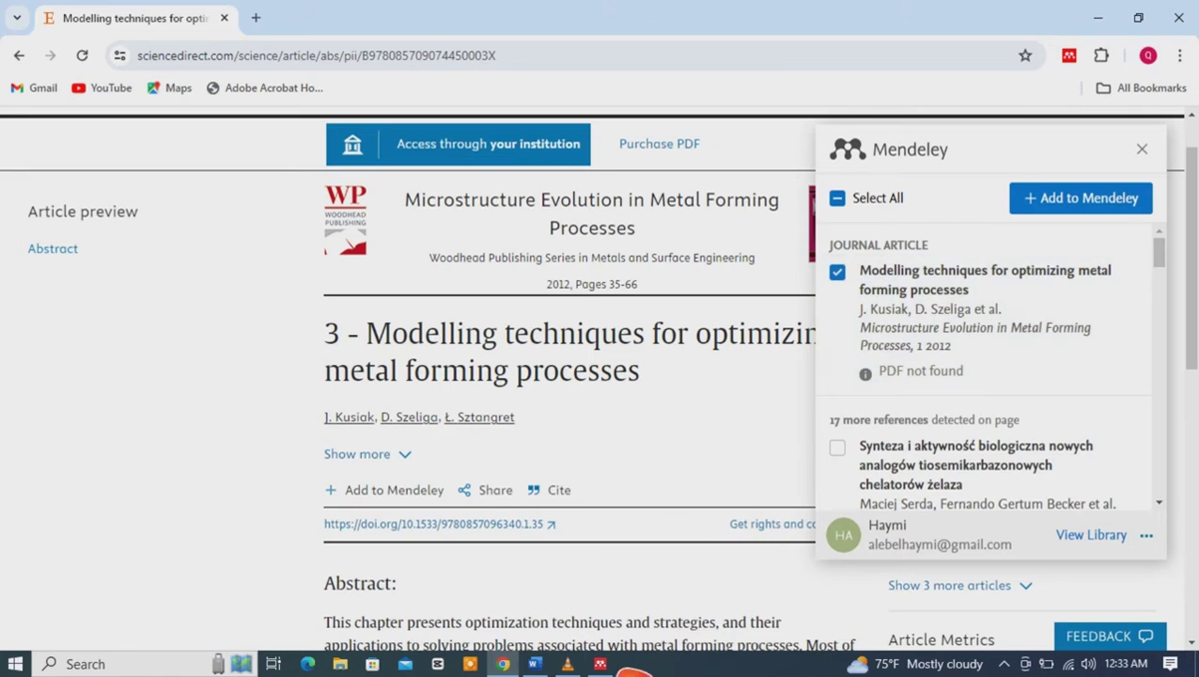
- Retry adding the chapter and confirm it heads the library, now ten references
left_click(600, 663)
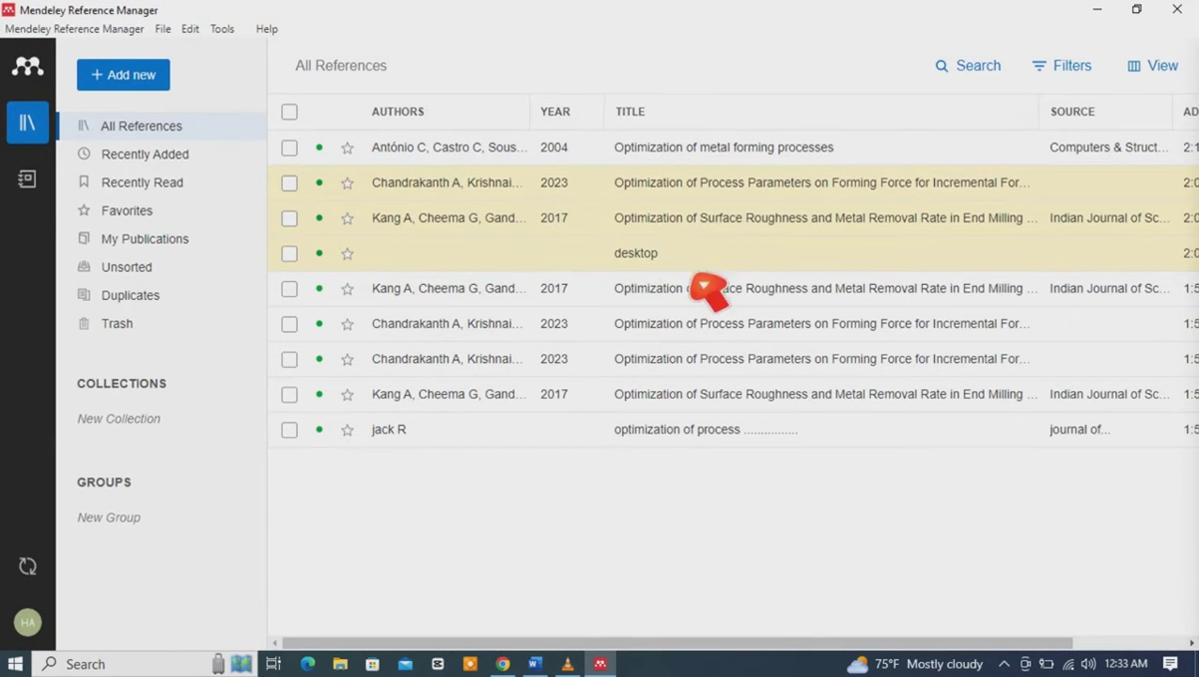
left_click(600, 663)
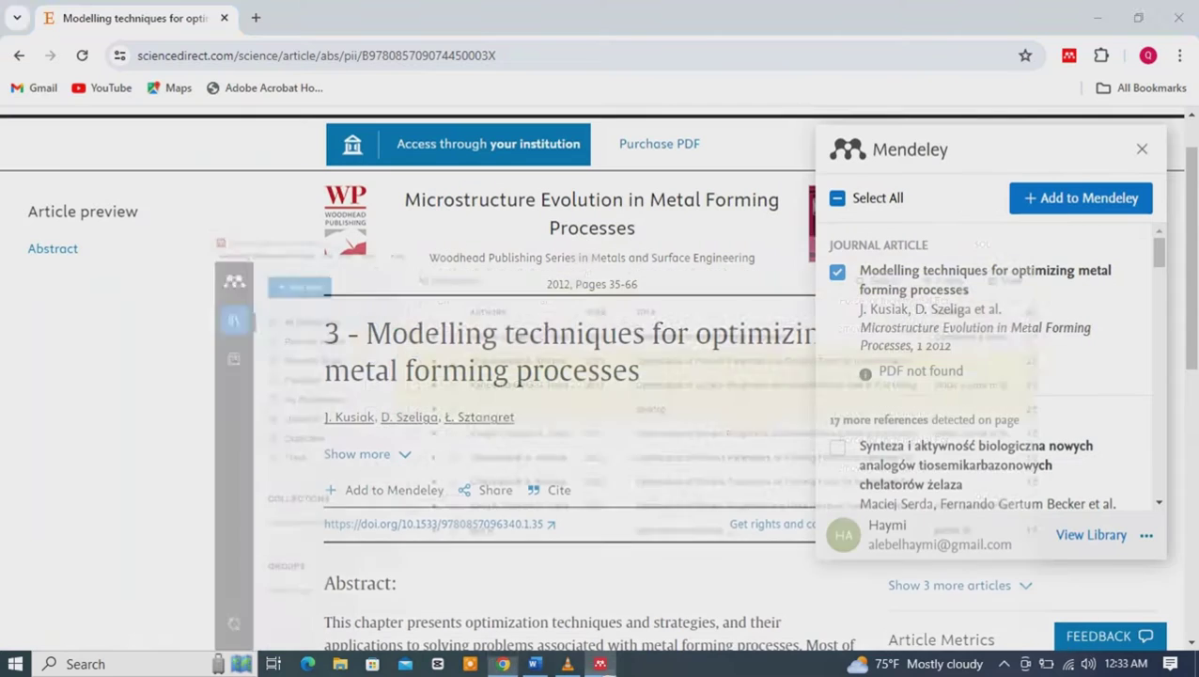
left_click(1100, 192)
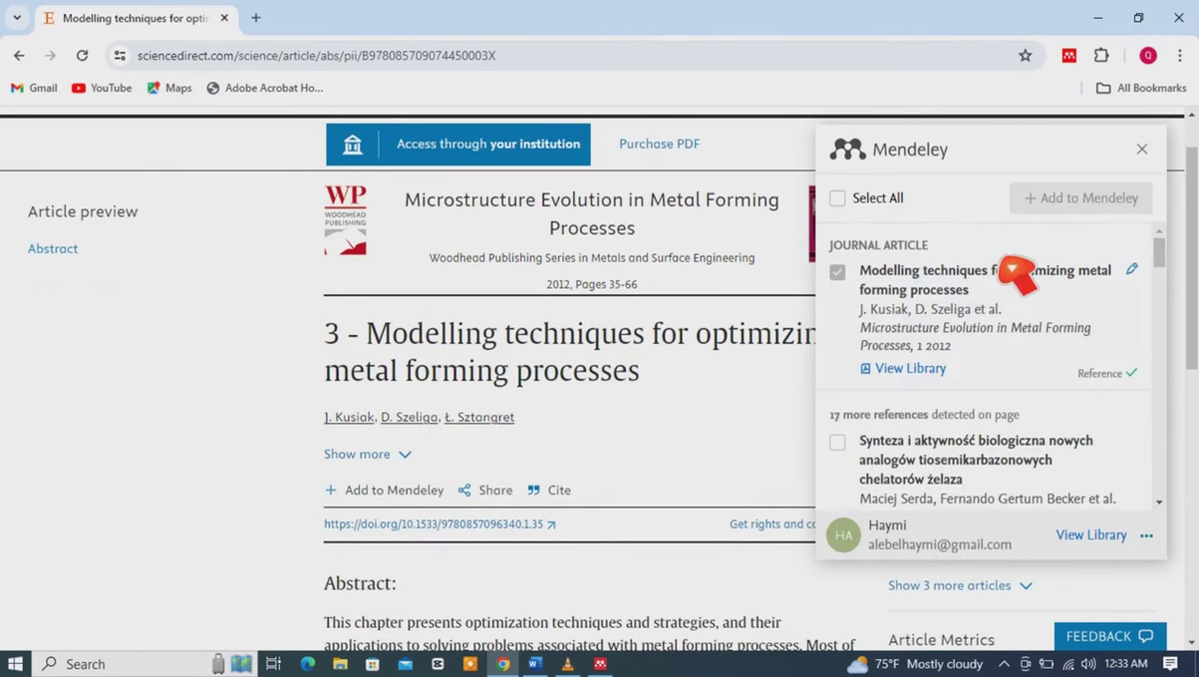
left_click(599, 663)
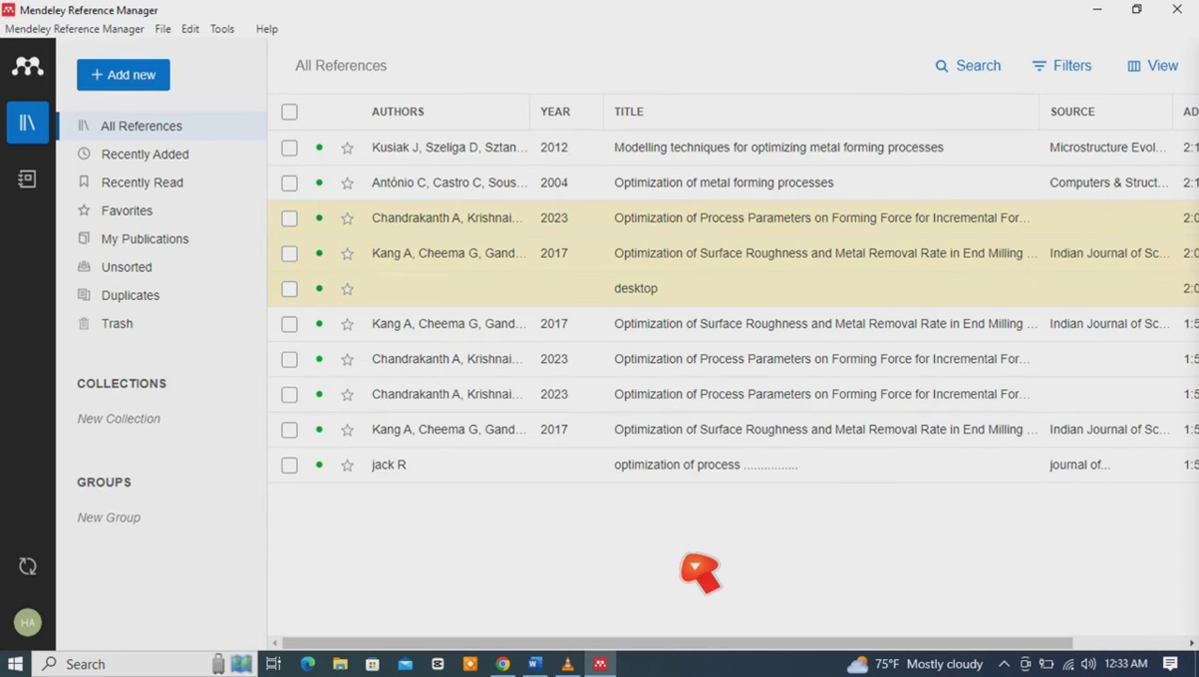
left_click(602, 662)
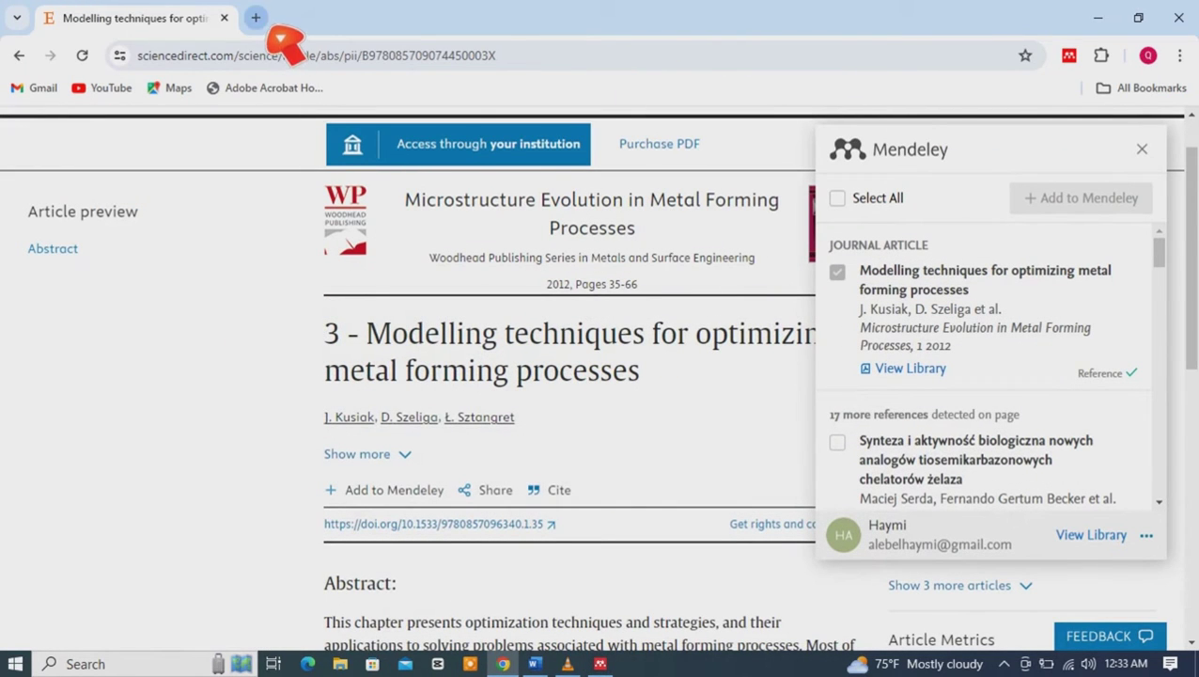
- Open the Mendeley website from the Mendeley importer panel
left_click(1072, 59)
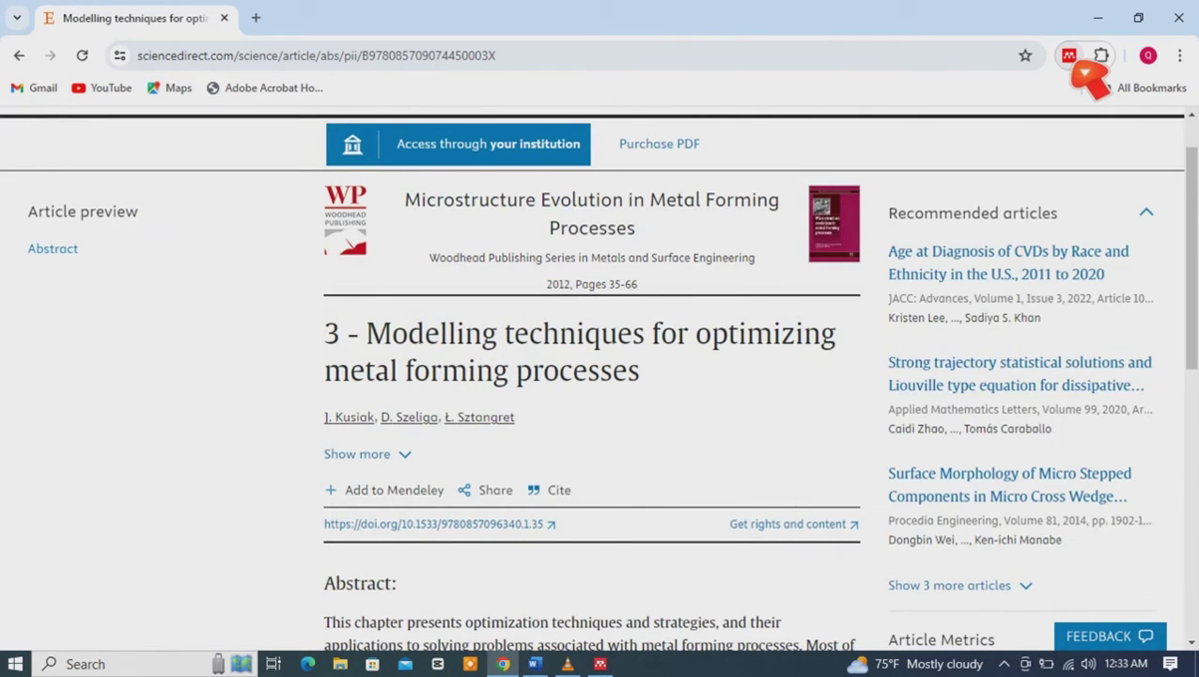
left_click(1071, 59)
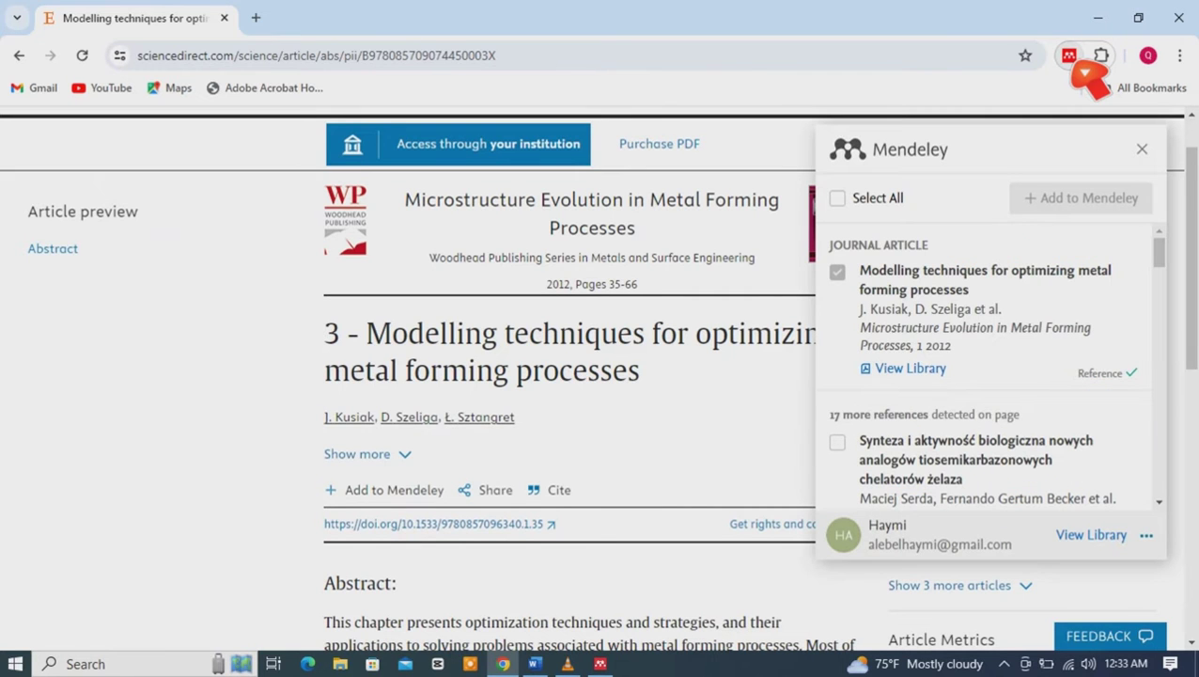
left_click(926, 153)
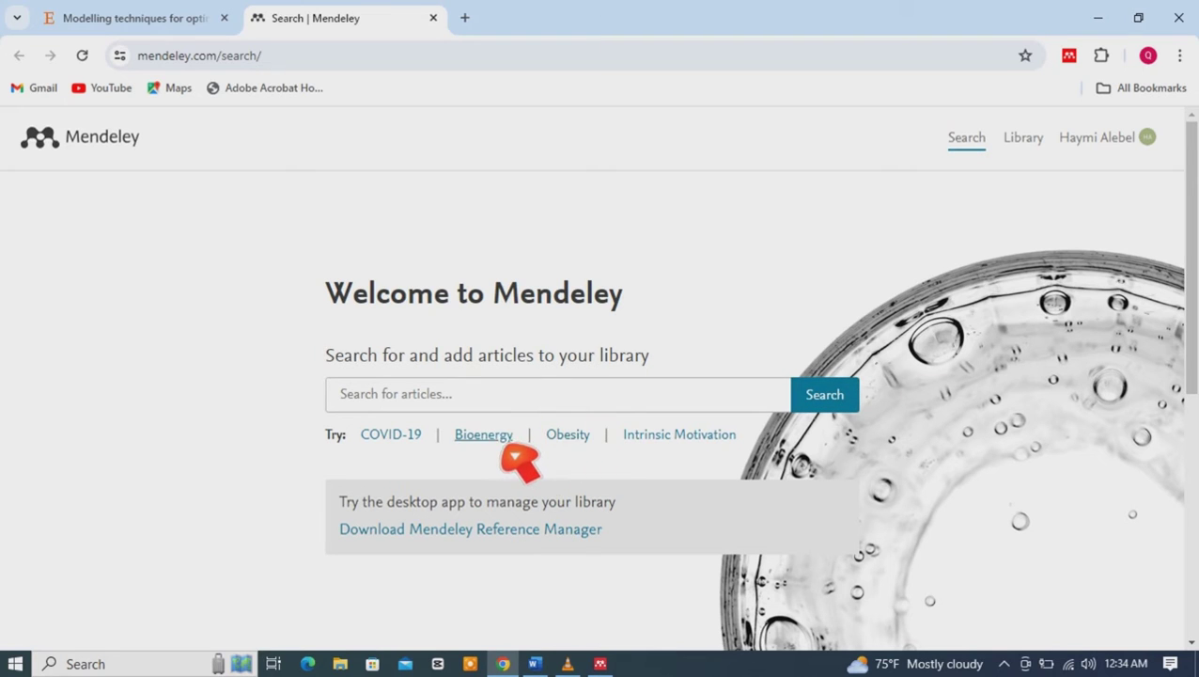
- Search for Bioenergy and add 'The future of bioenergy' (2020) to the library
left_click(507, 446)
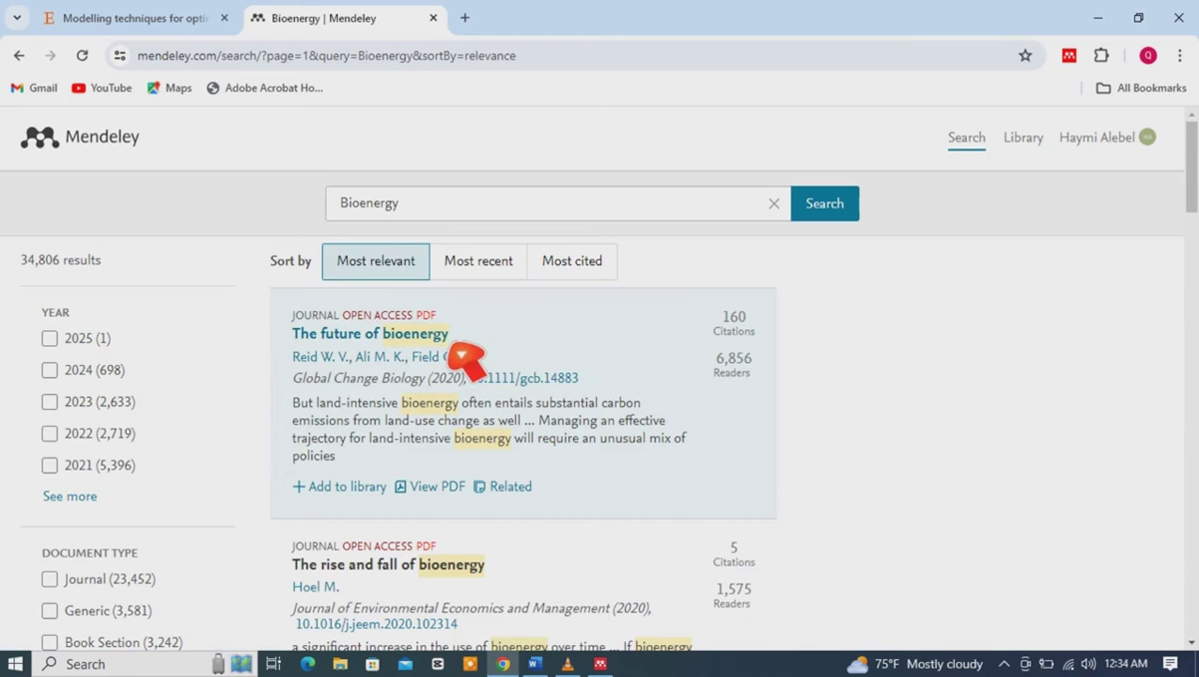
left_click(522, 330)
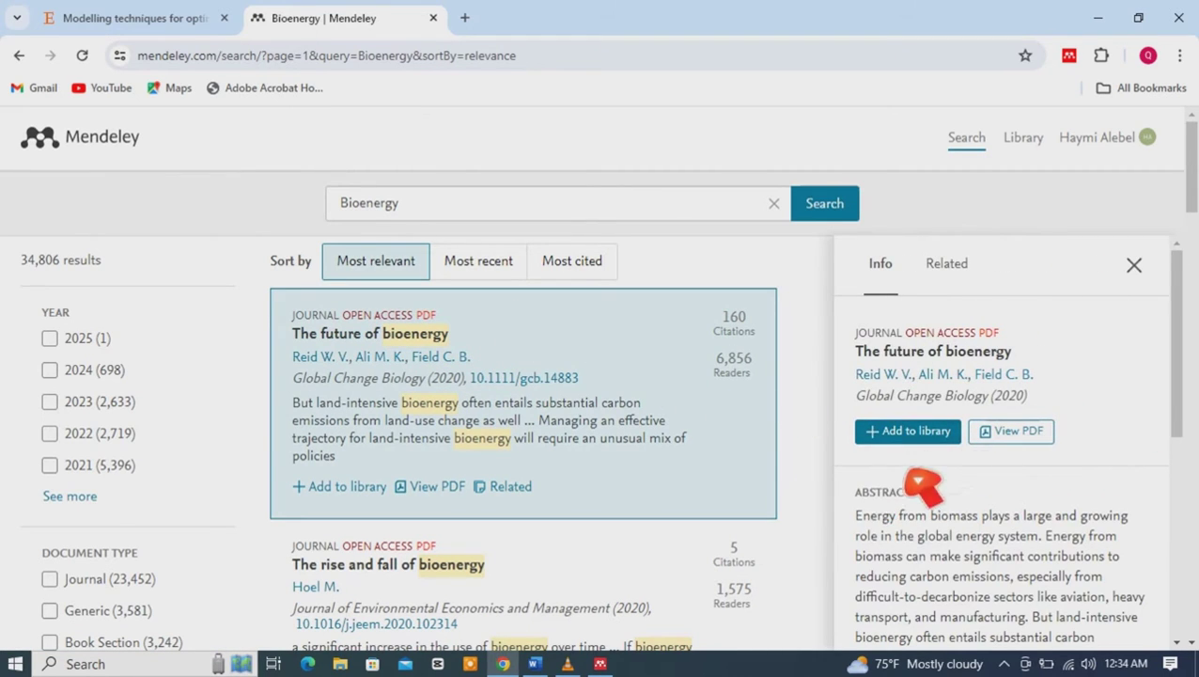
left_click(928, 441)
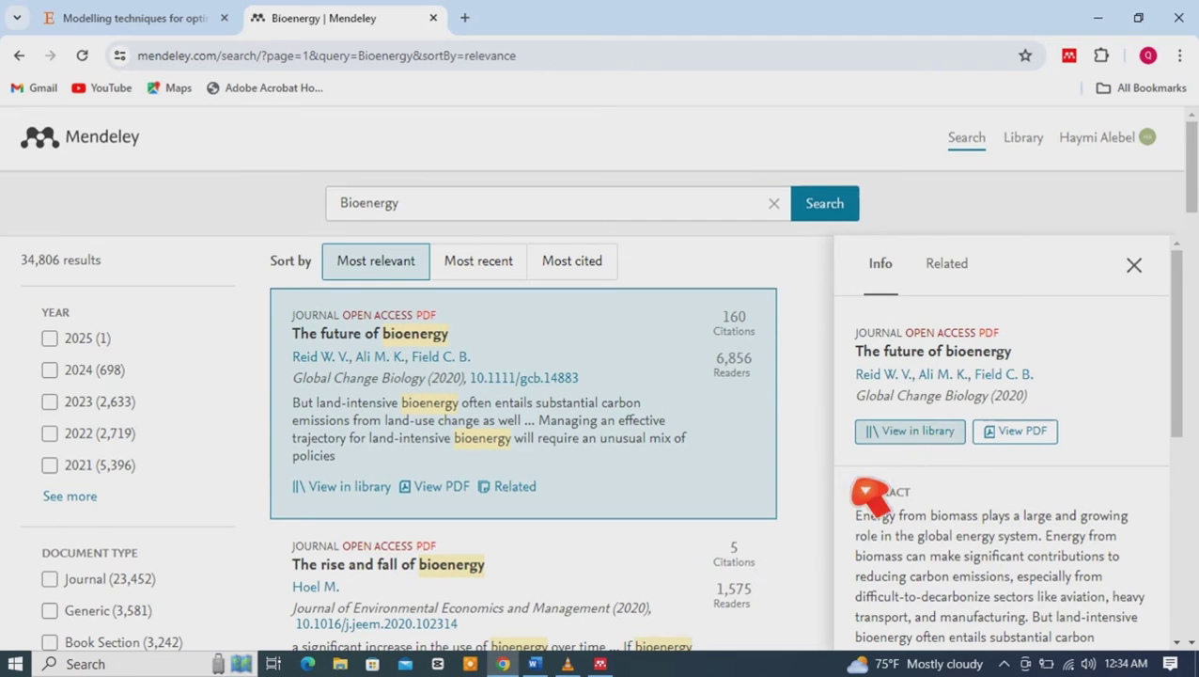
left_click(600, 664)
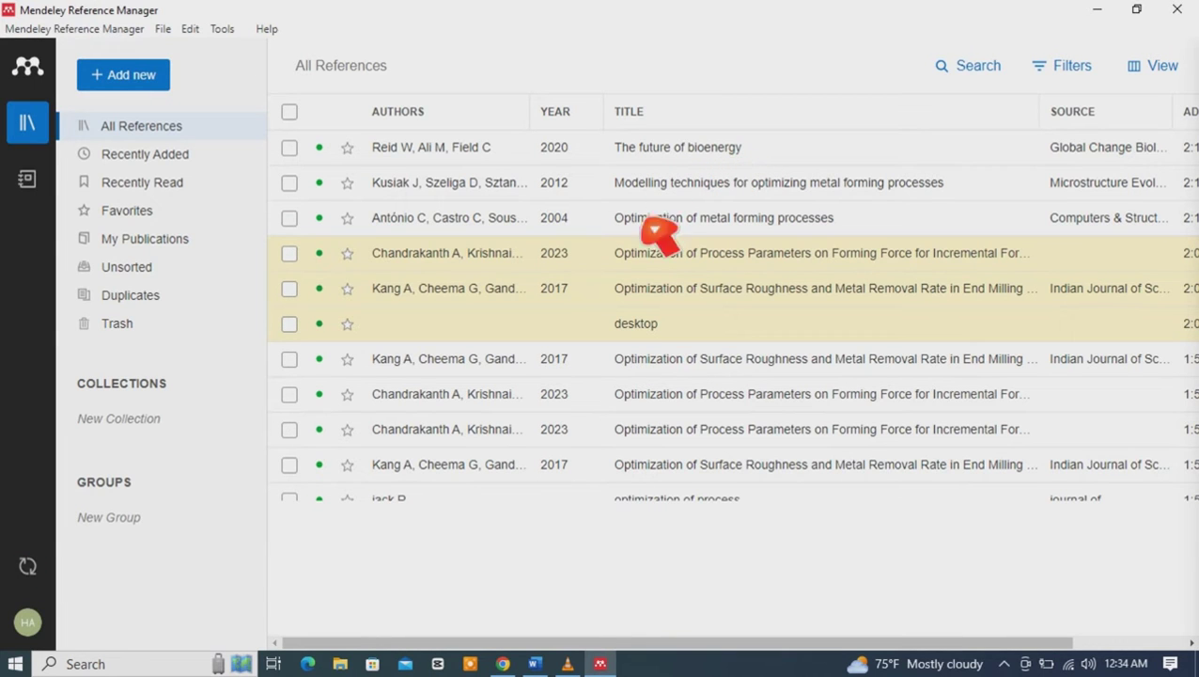
- Add the 2021 'Bioenergy development in the UK & Nordic countries' article, then view Recently Added
left_click(613, 665)
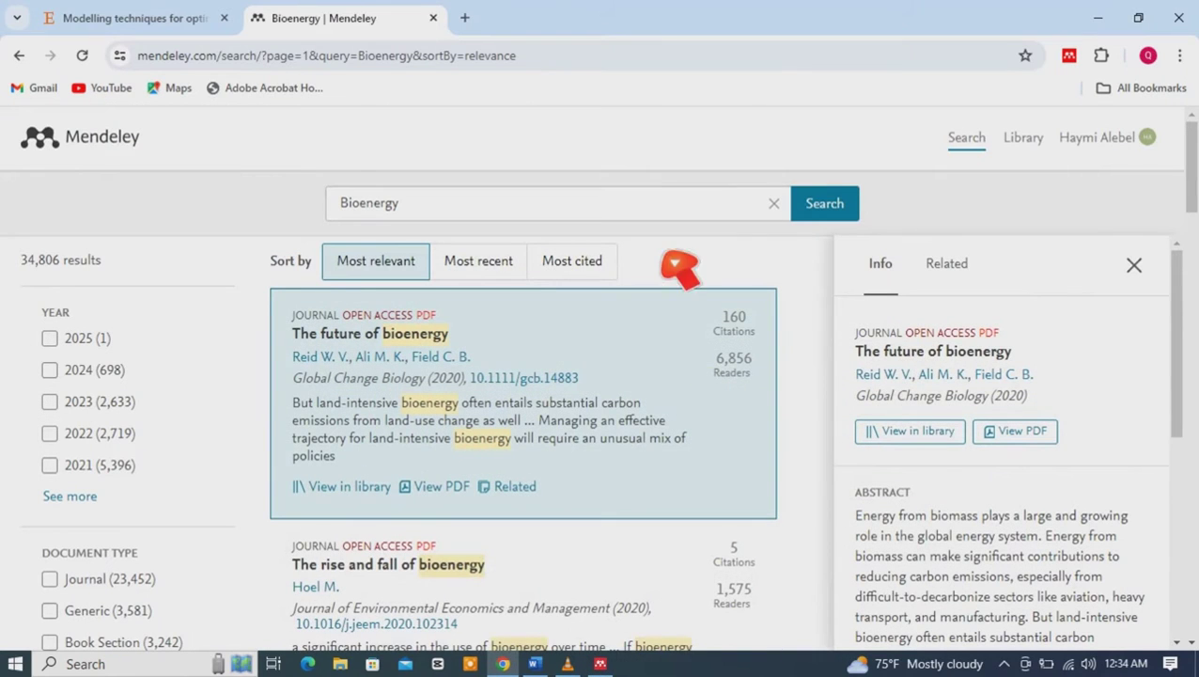
scroll(602, 376, "down", 5)
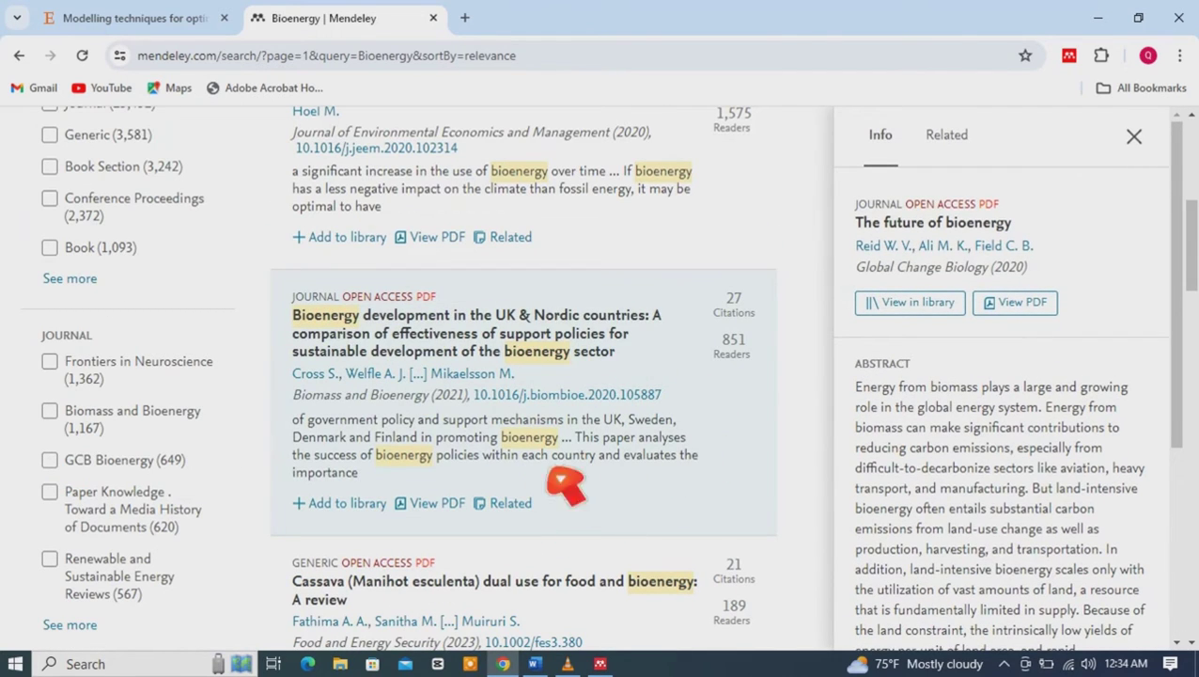
left_click(592, 381)
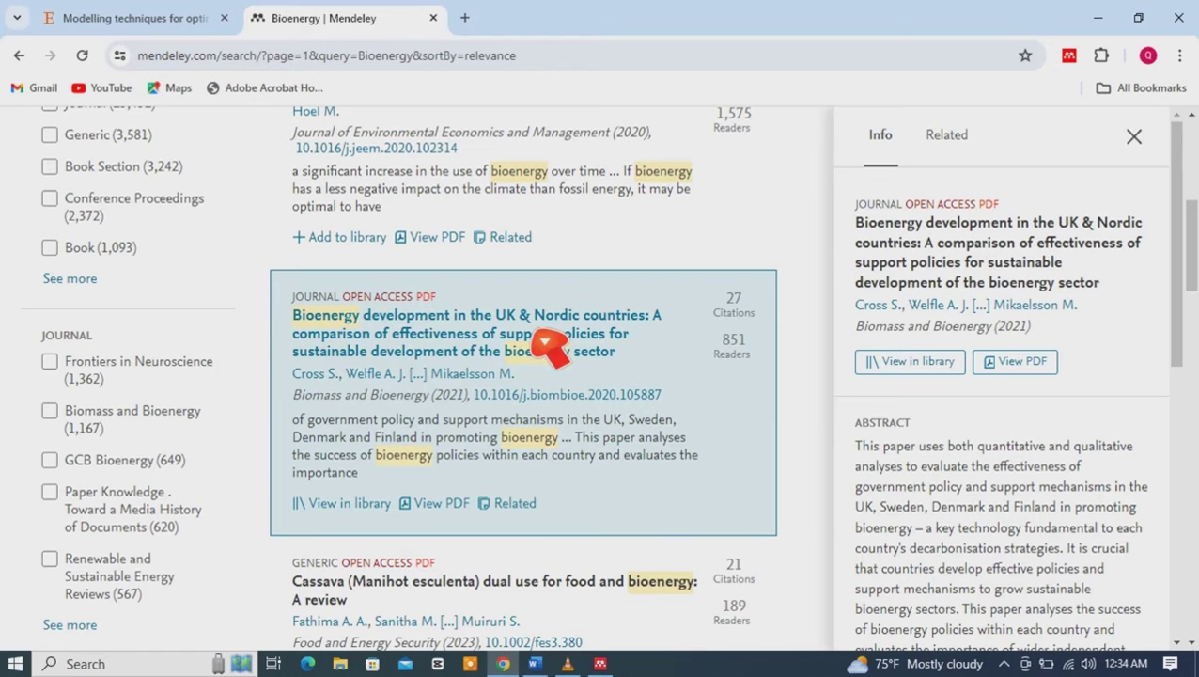
left_click(600, 663)
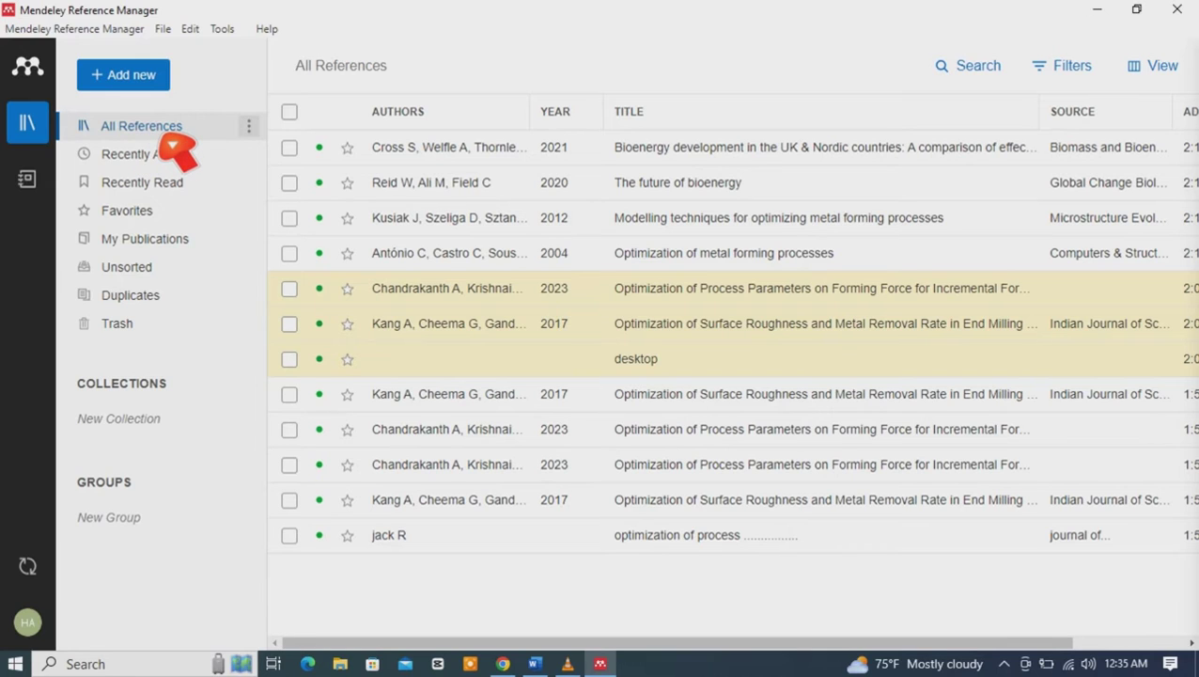
left_click(179, 153)
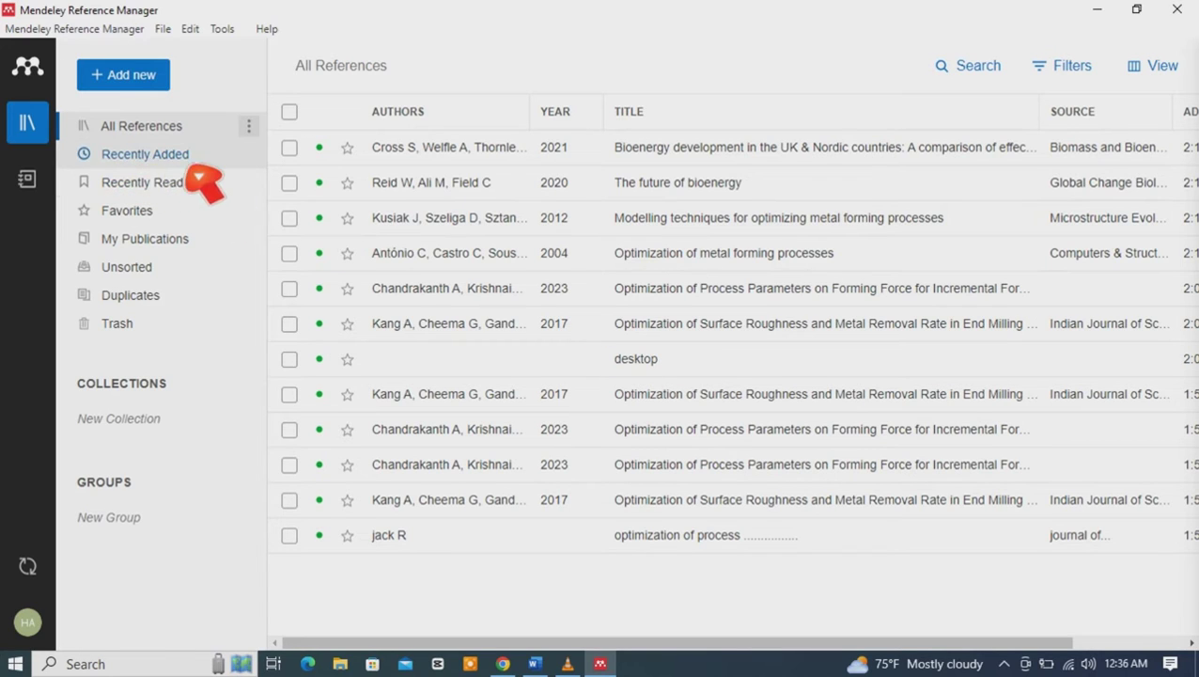
left_click(167, 165)
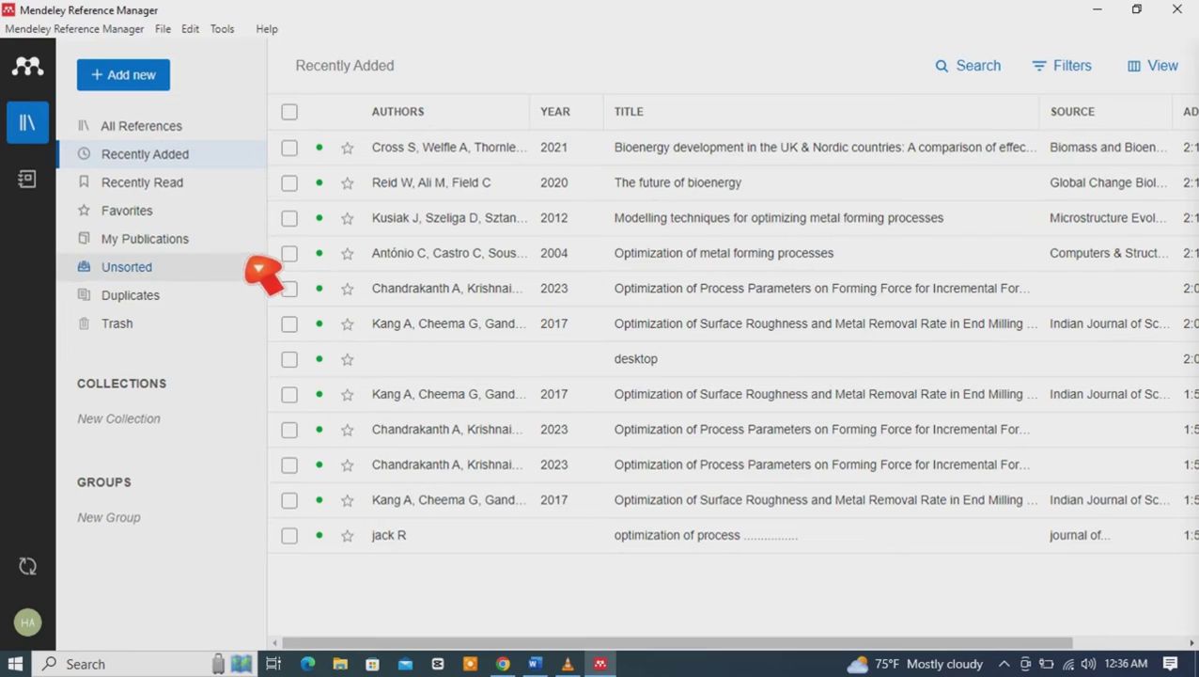
- Check Recently Added, Recently Read and the empty Favorites view, then return to All References
left_click(146, 158)
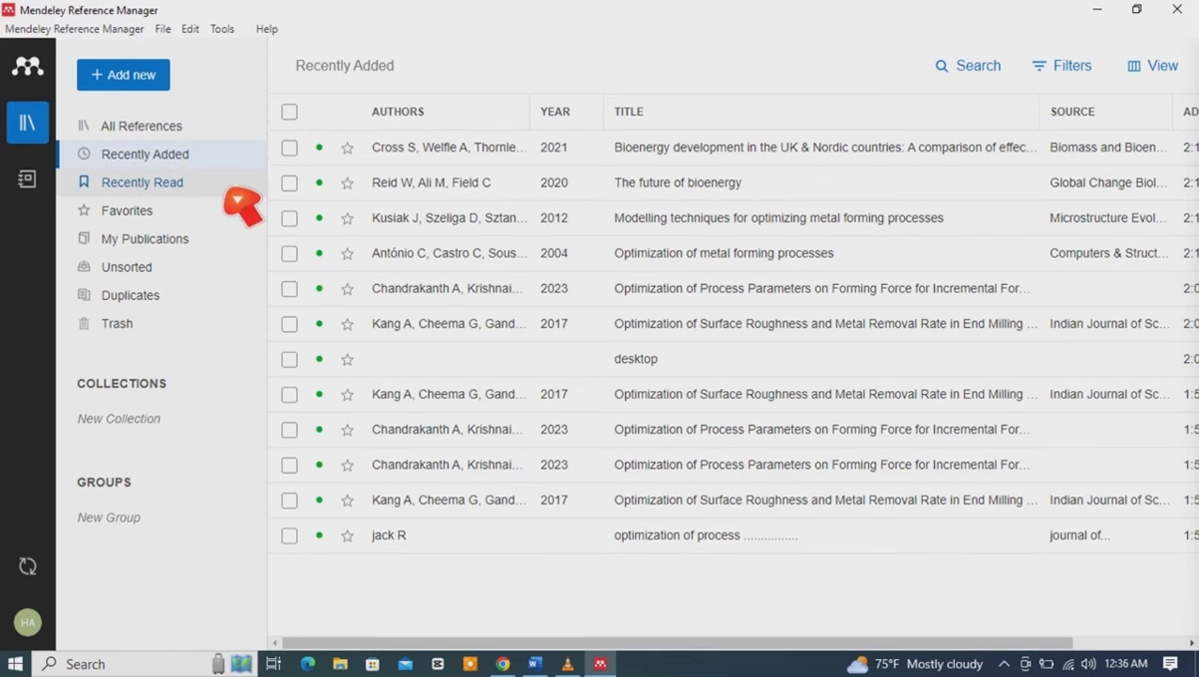
left_click(141, 182)
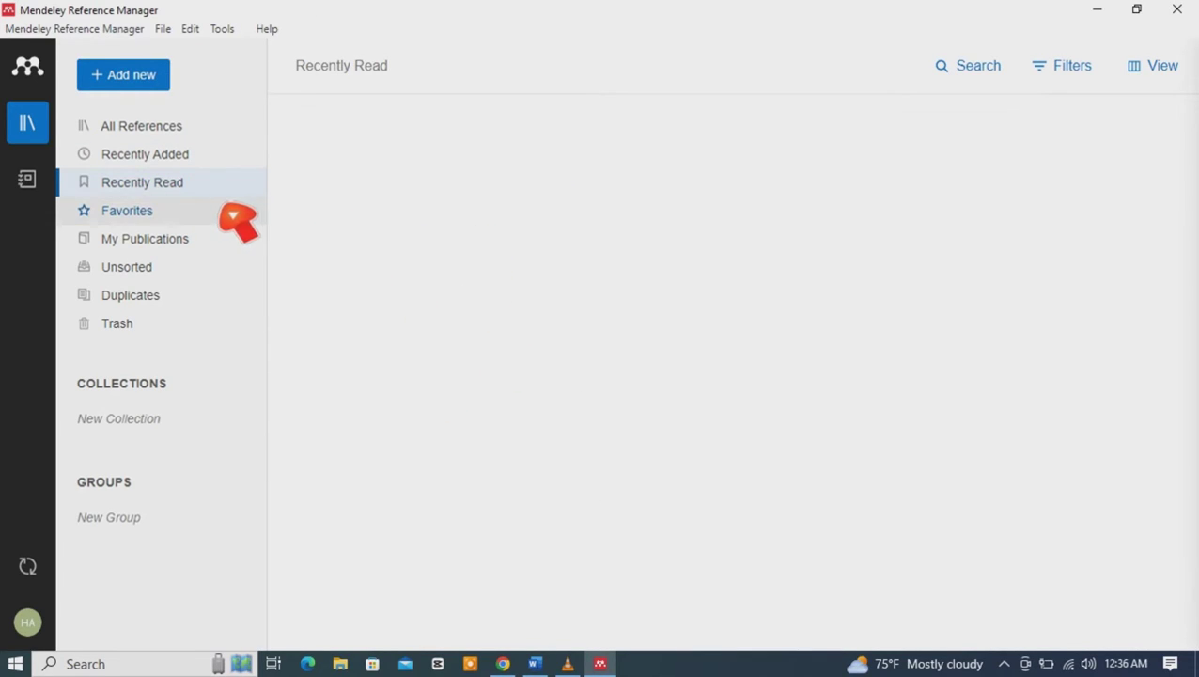
left_click(188, 156)
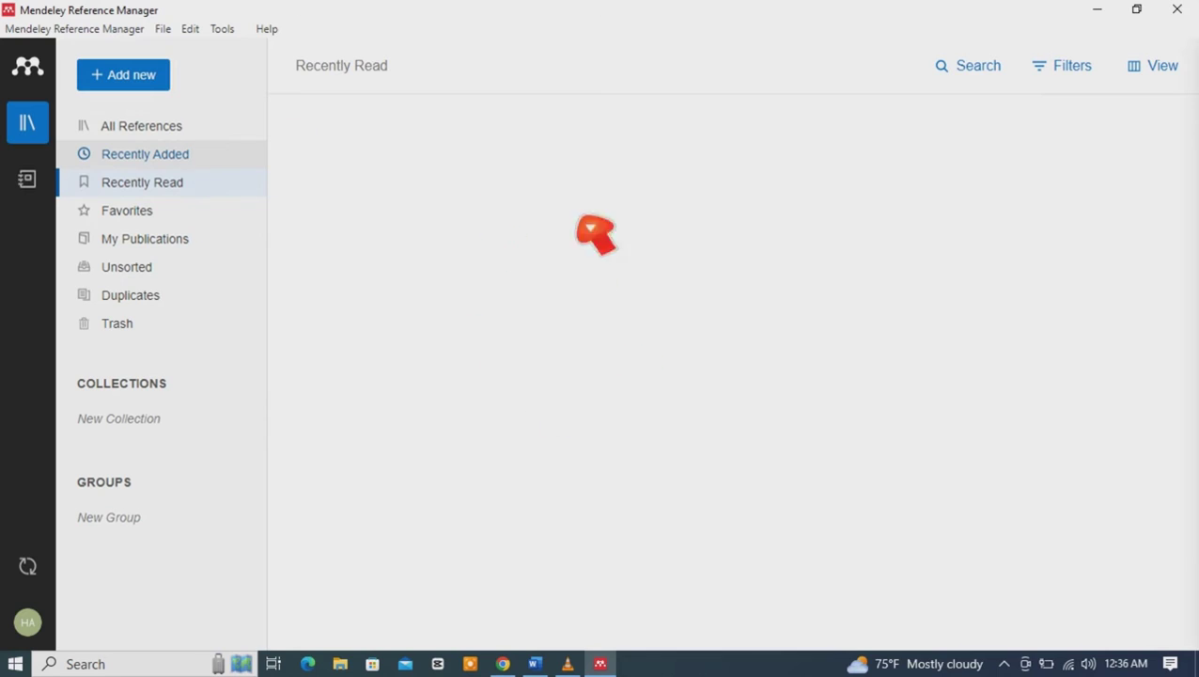
left_click(160, 218)
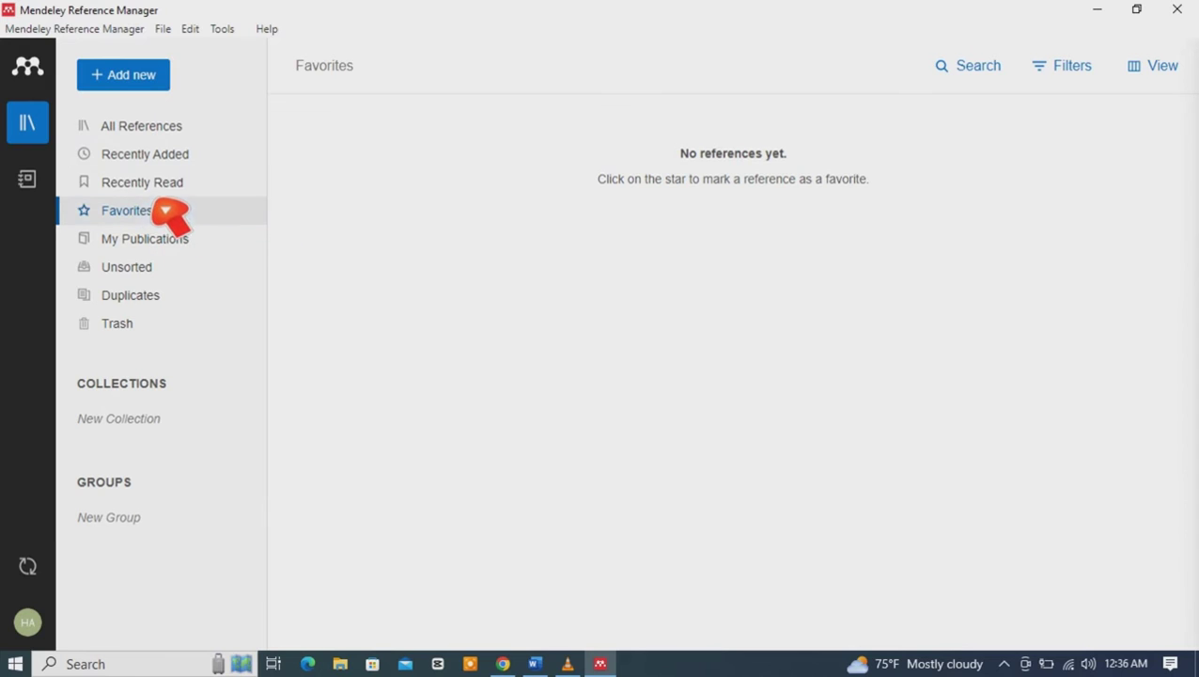
left_click(141, 126)
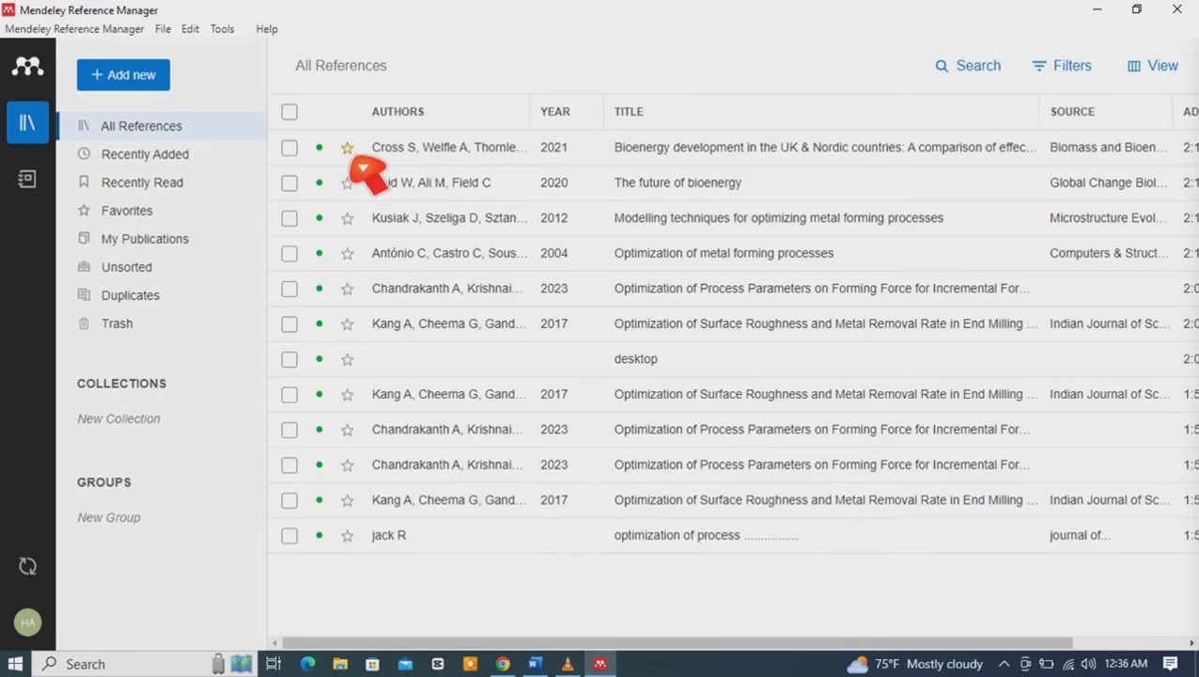
- Star the Cross S and Reid W references and view the Favorites list
left_click(347, 149)
left_click(347, 183)
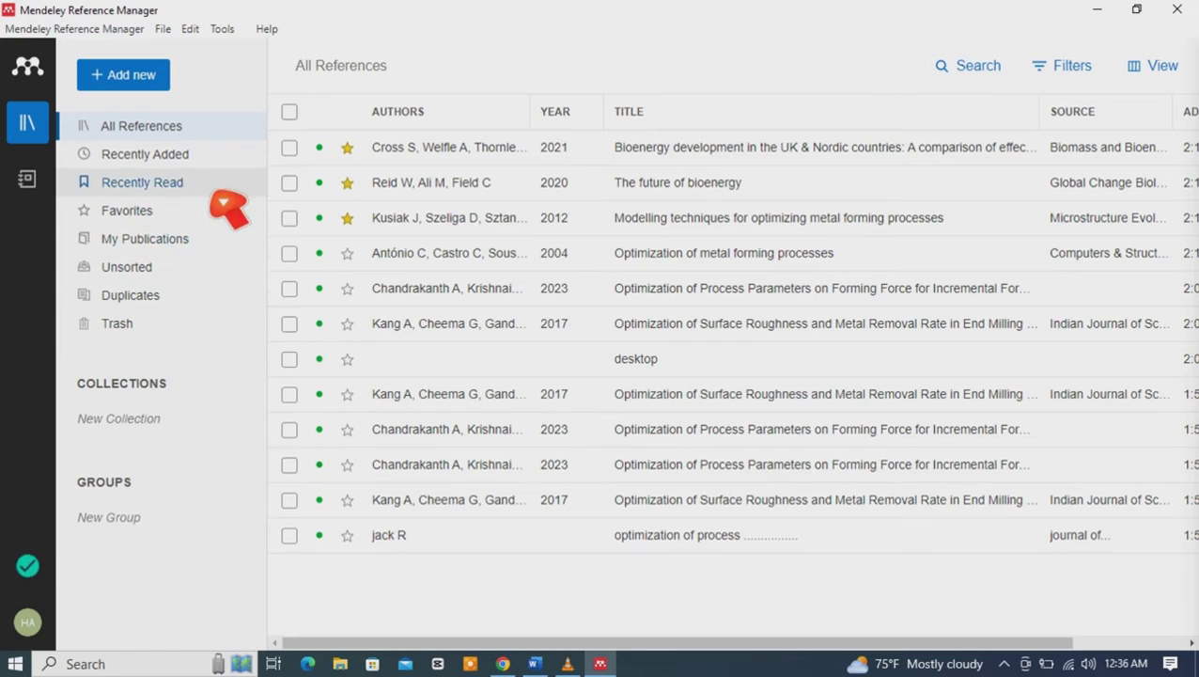
left_click(126, 211)
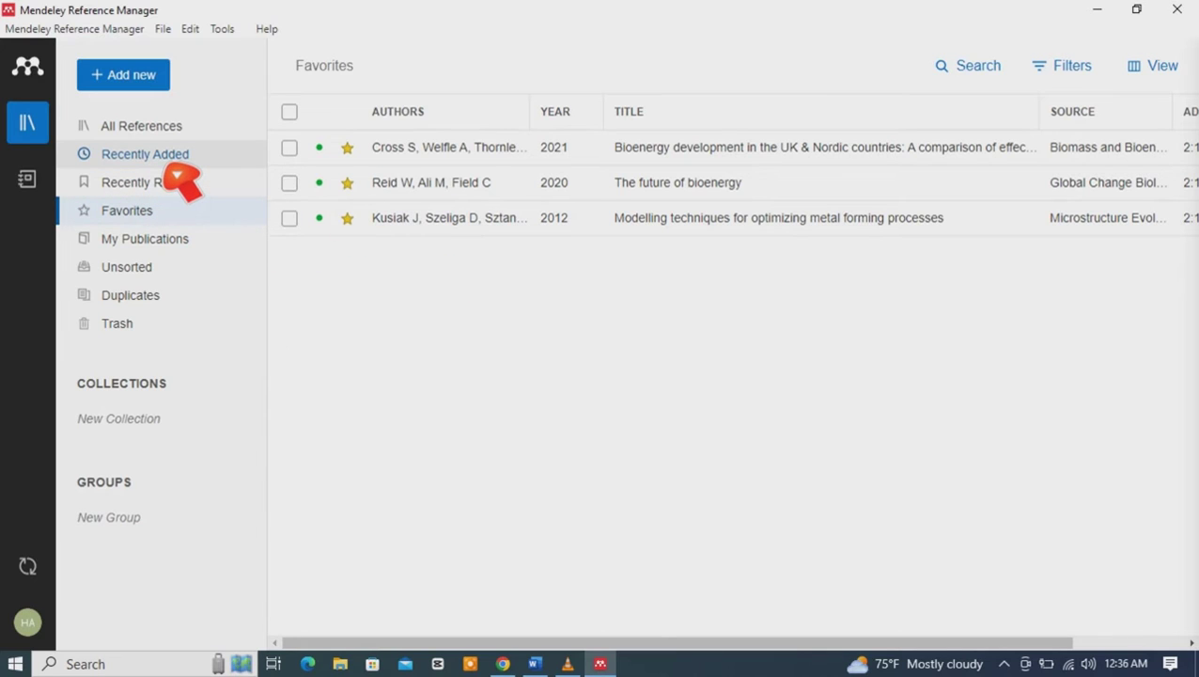
- Unstar the Kusiak J, Reid W and Cross S references and confirm Favorites is empty
left_click(175, 134)
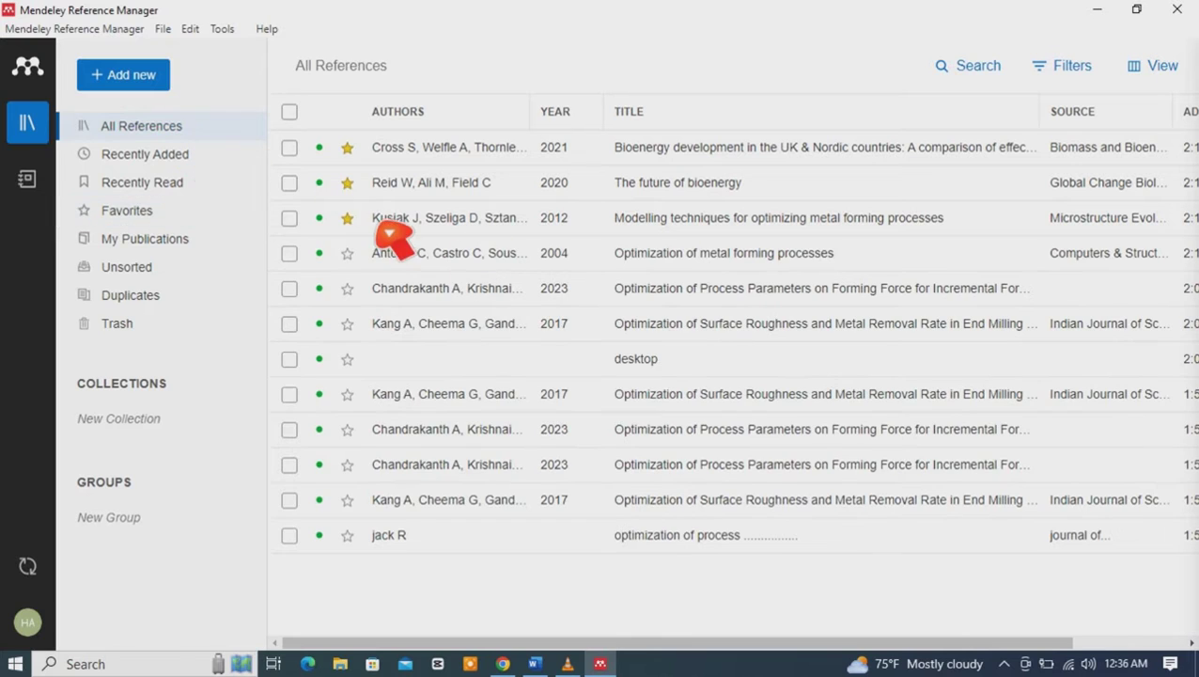
left_click(347, 218)
left_click(346, 182)
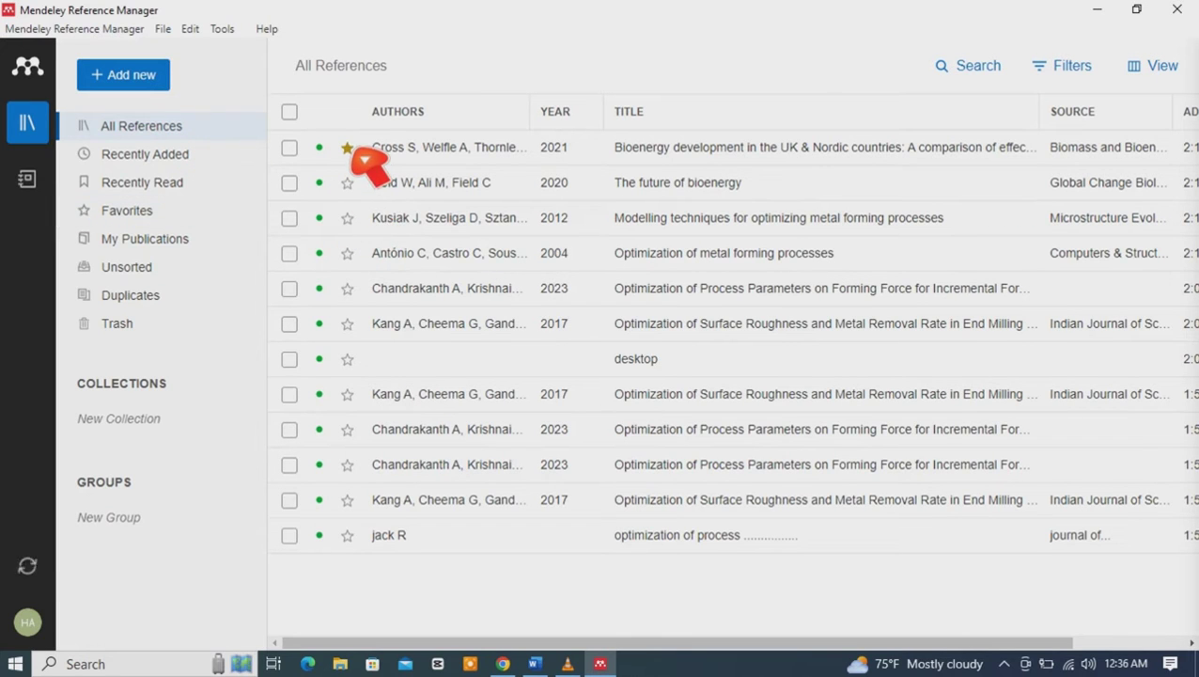
left_click(347, 147)
left_click(165, 216)
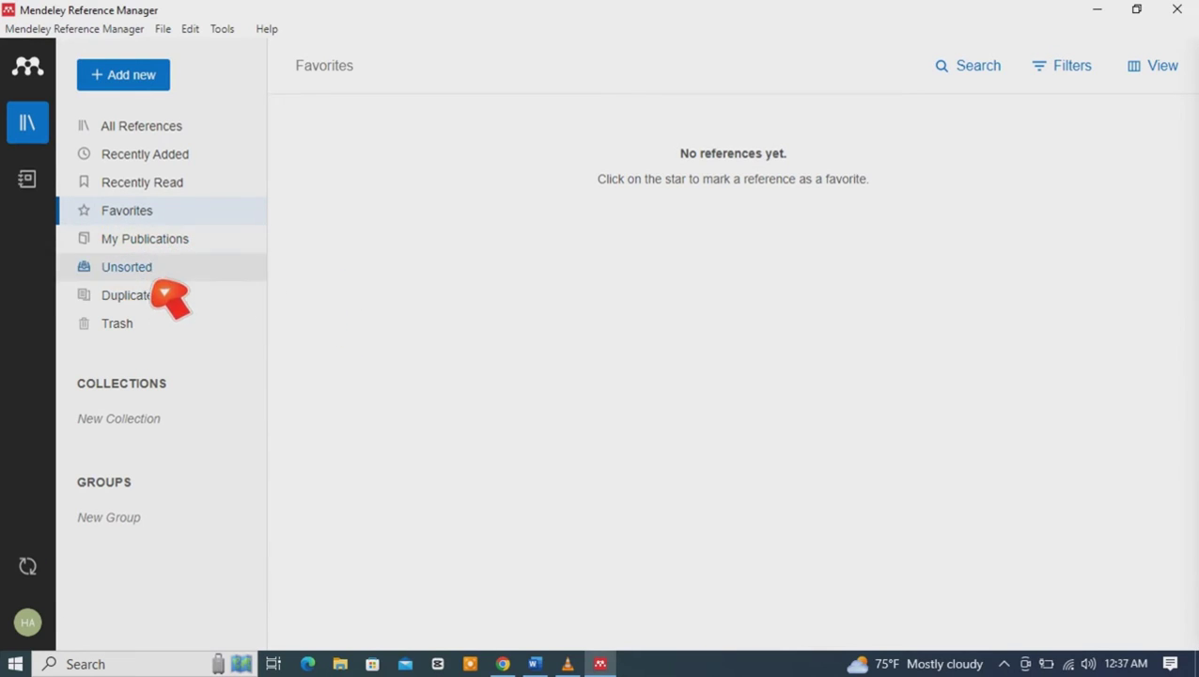
- Look through Unsorted, the Duplicates sets, a duplicate's details and the Trash
left_click(155, 276)
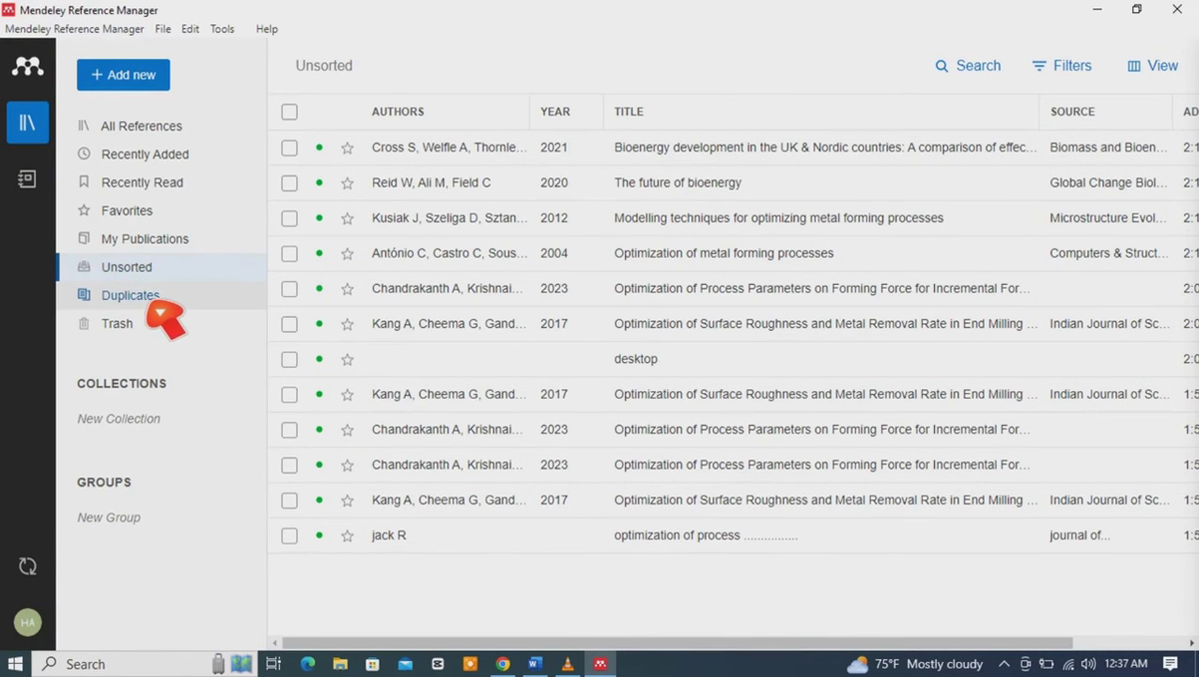
left_click(141, 295)
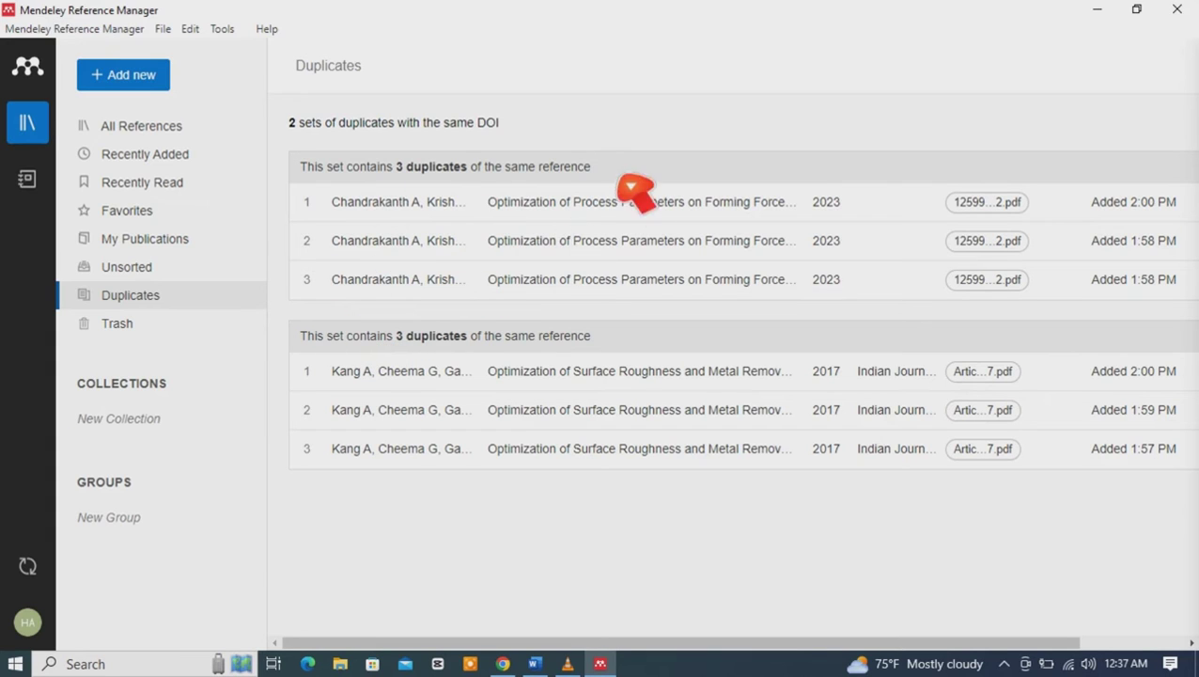
left_click(679, 215)
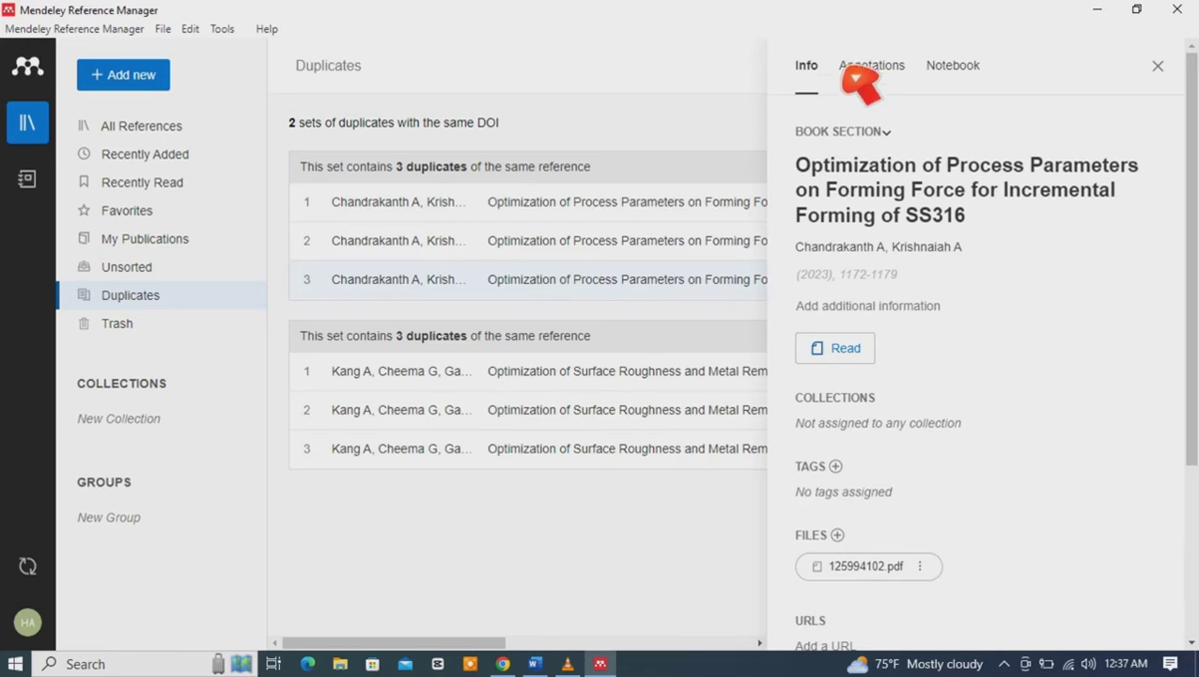
left_click(1157, 65)
left_click(116, 323)
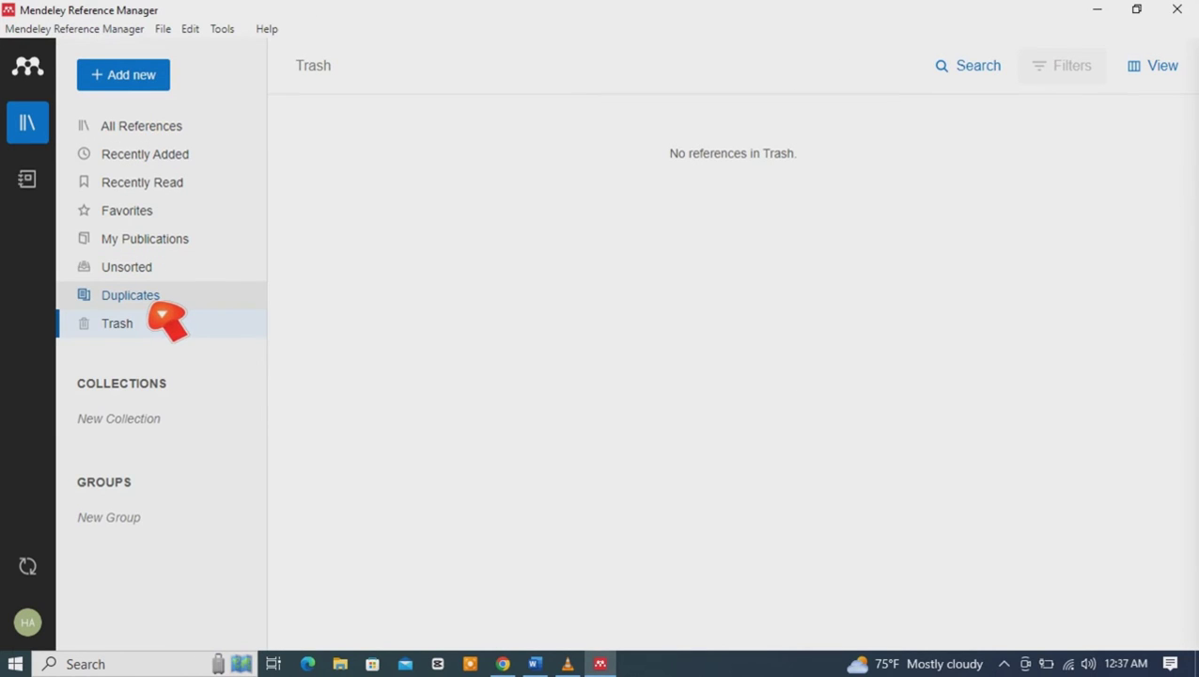
left_click(158, 302)
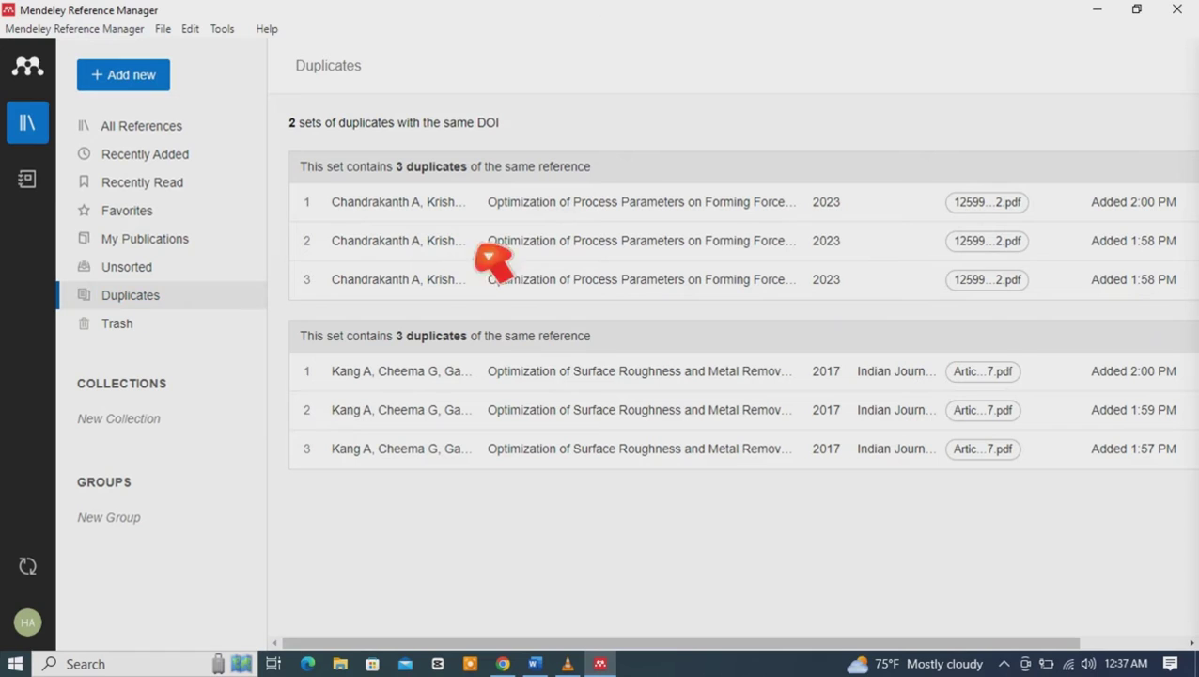
- Move two duplicate copies of the Chandrakanth paper to the Trash and check it
right_click(374, 209)
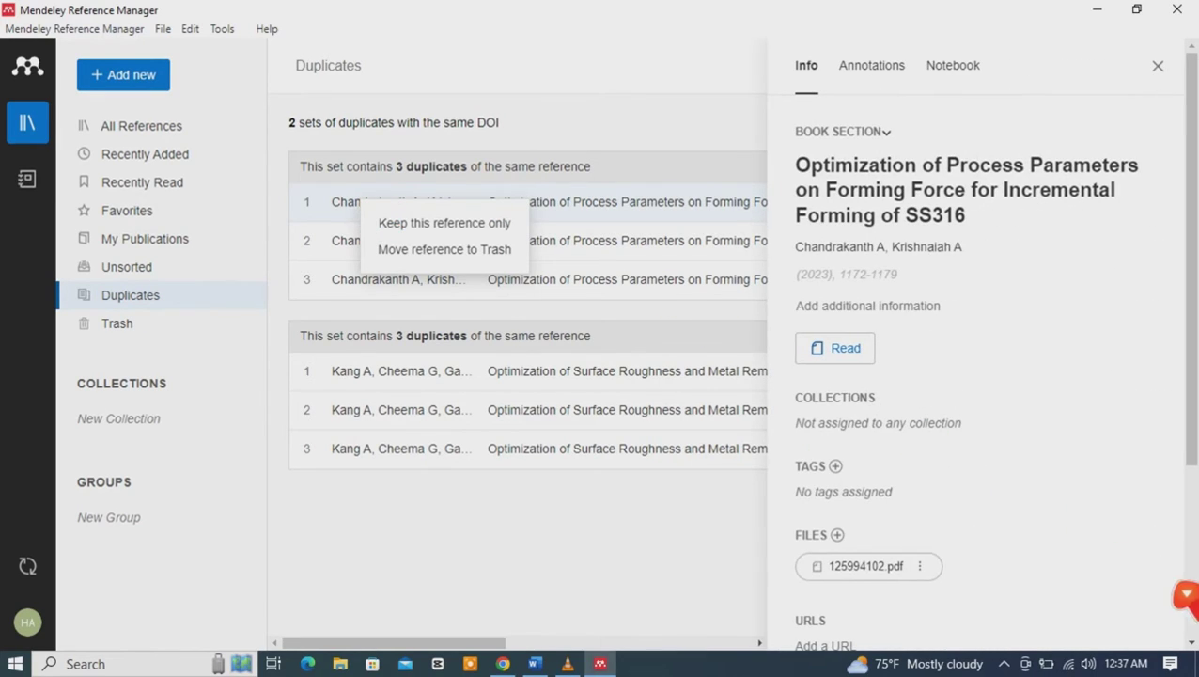
left_click(461, 264)
right_click(416, 252)
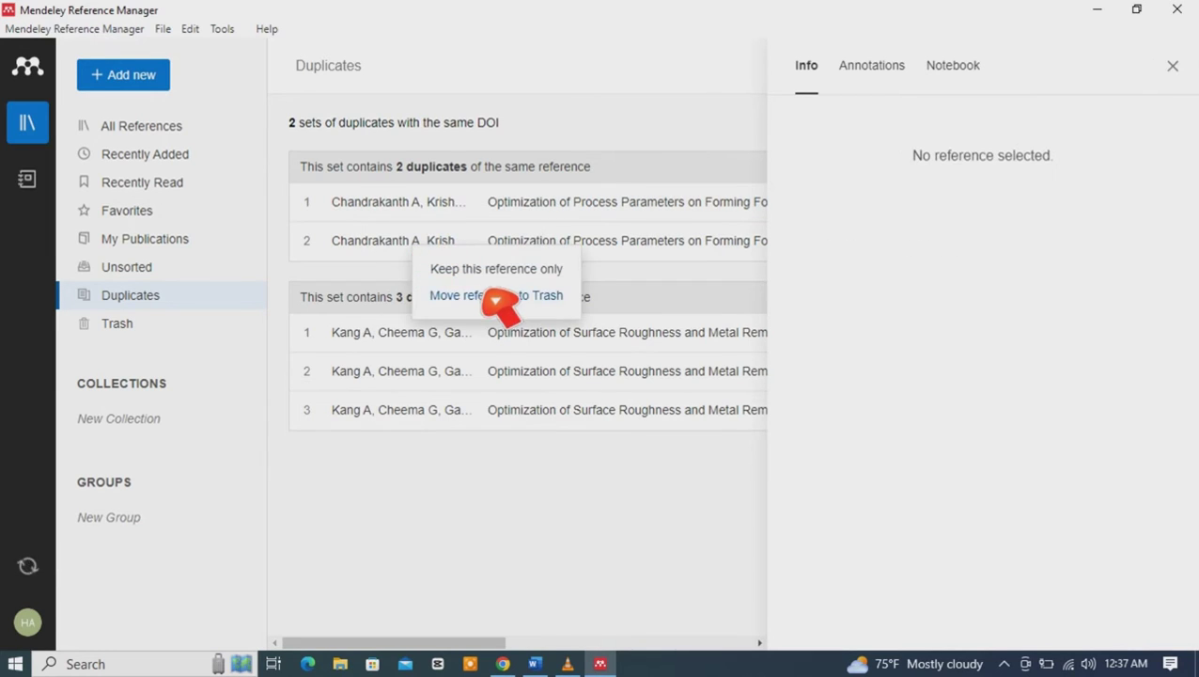
left_click(498, 301)
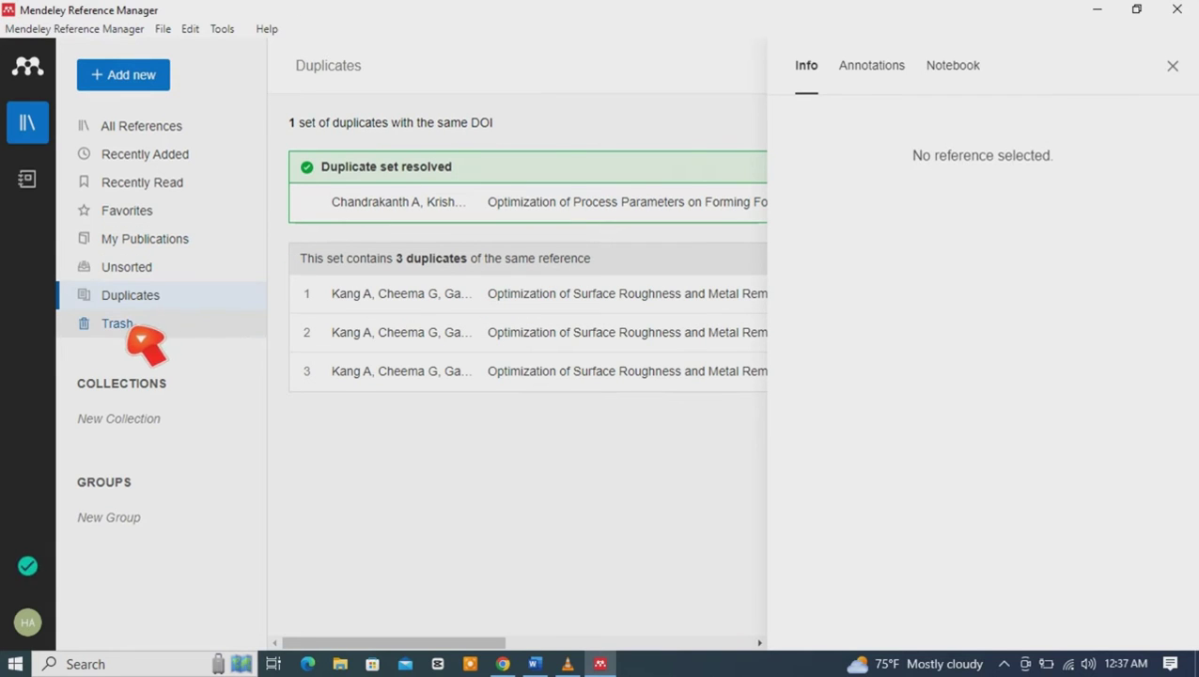
left_click(139, 337)
left_click(1173, 66)
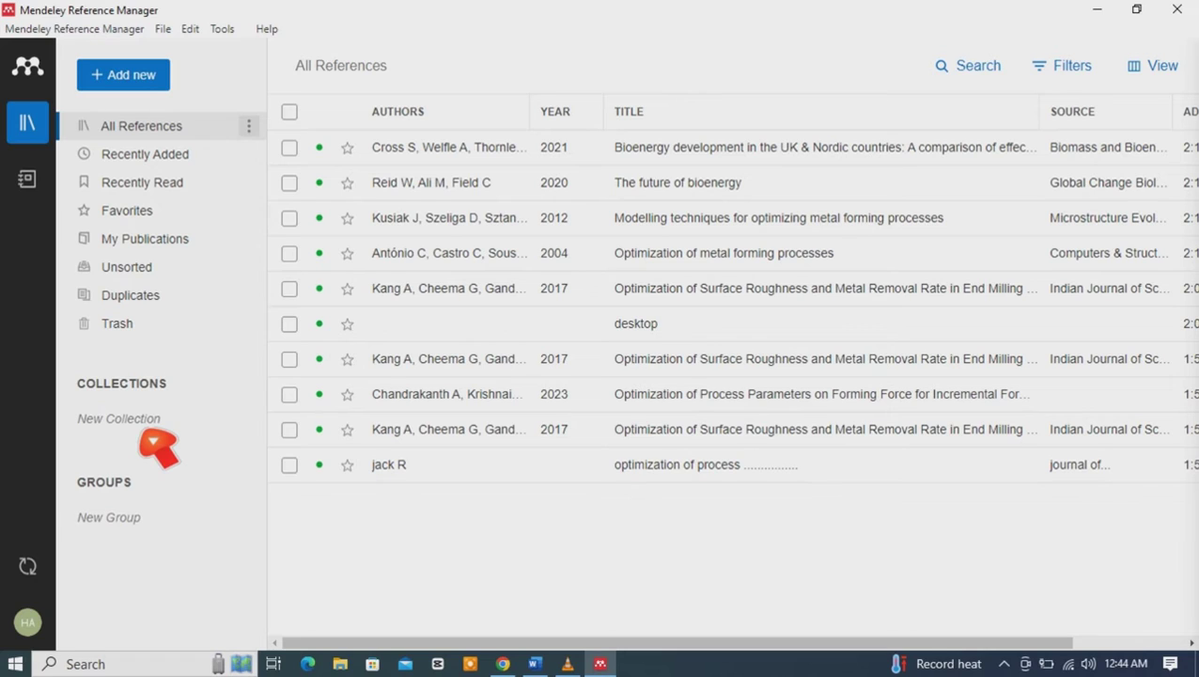
- Create a new collection named JOURNAL 1
left_click(139, 431)
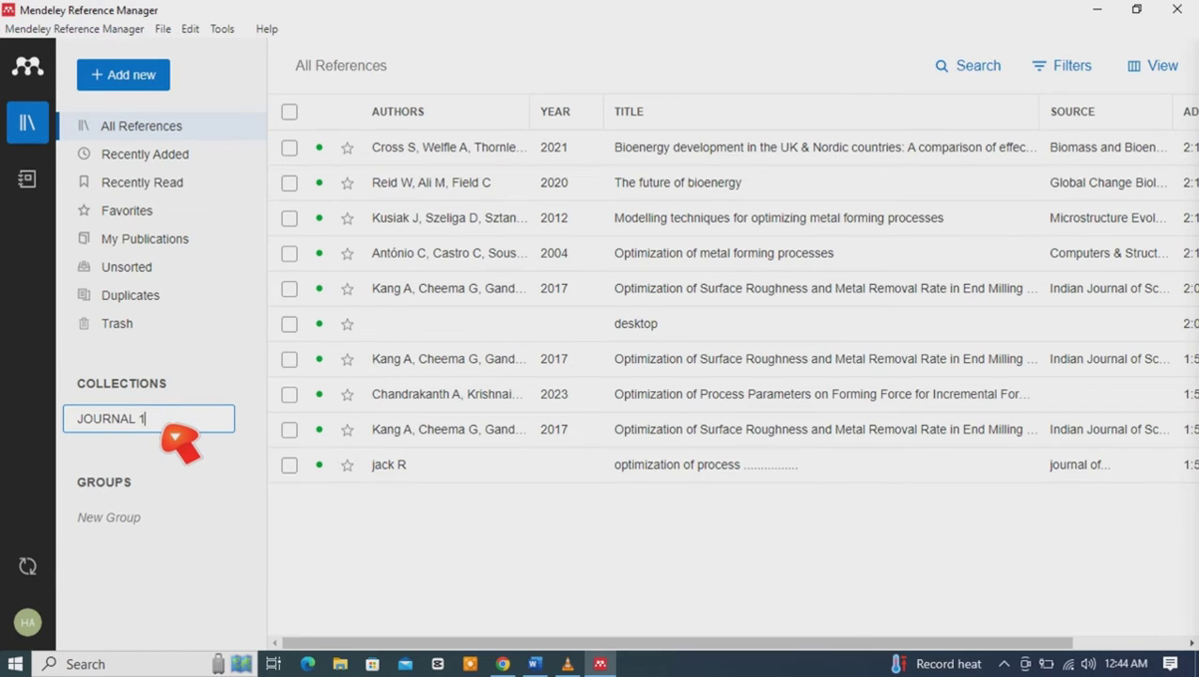
key("Return")
left_click(184, 446)
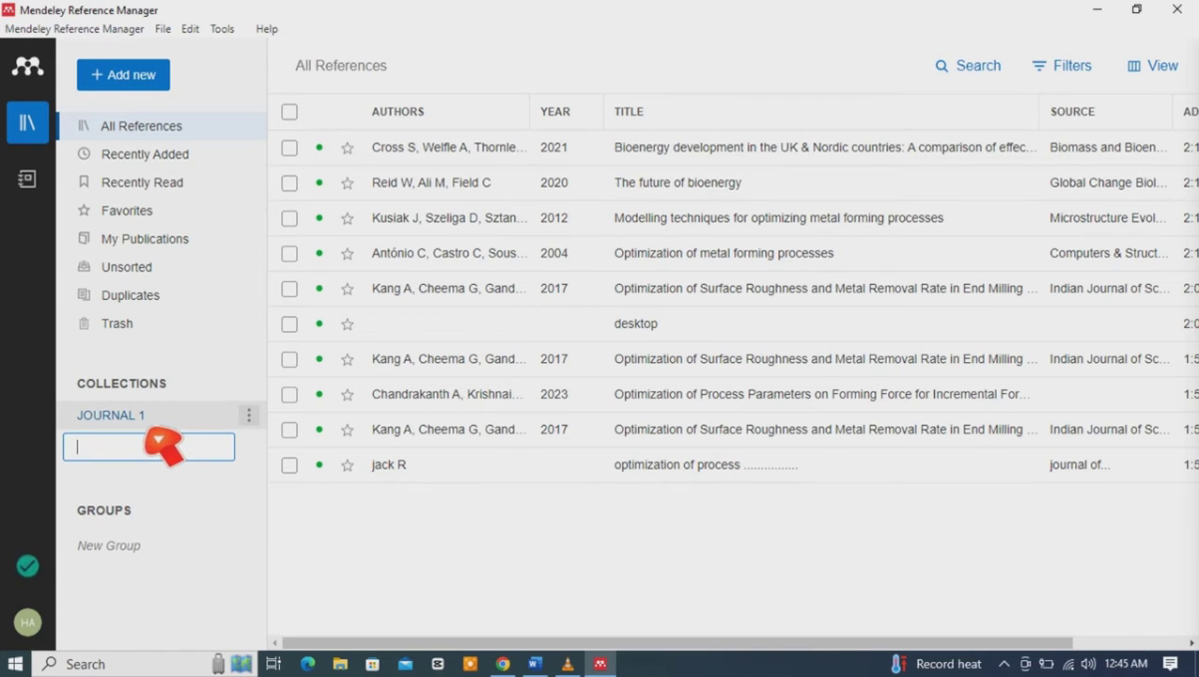
left_click(502, 603)
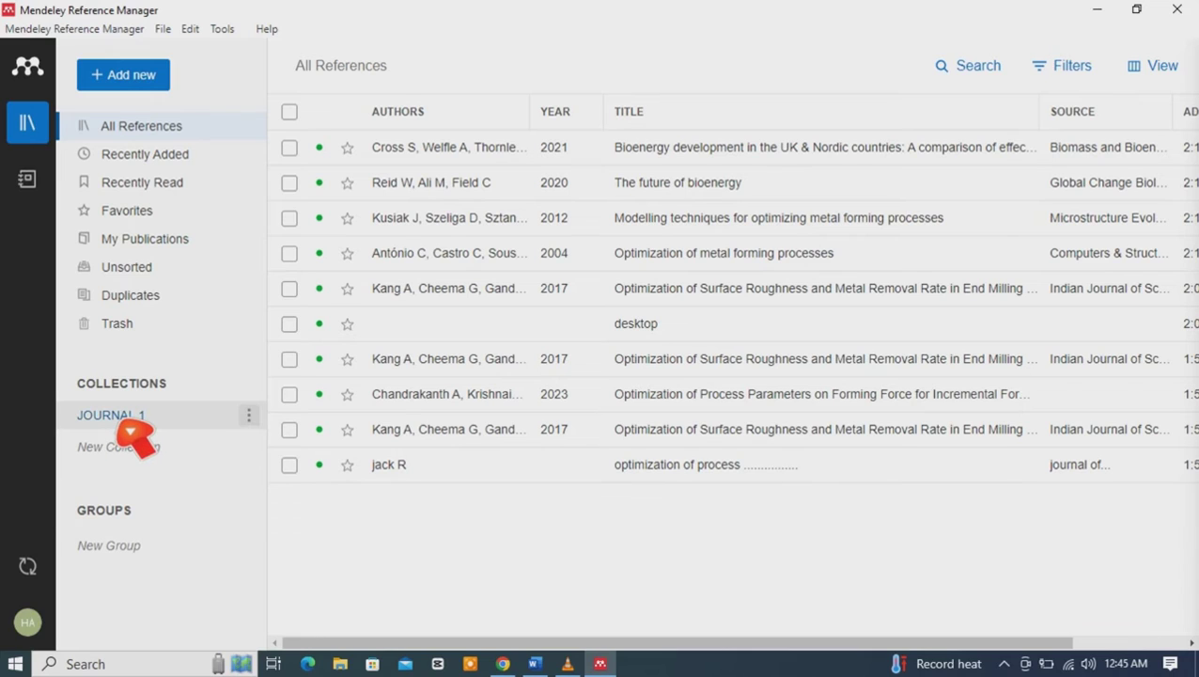
- Add sub-collections JOUNALALS and BOOKS under JOURNAL 1
right_click(122, 423)
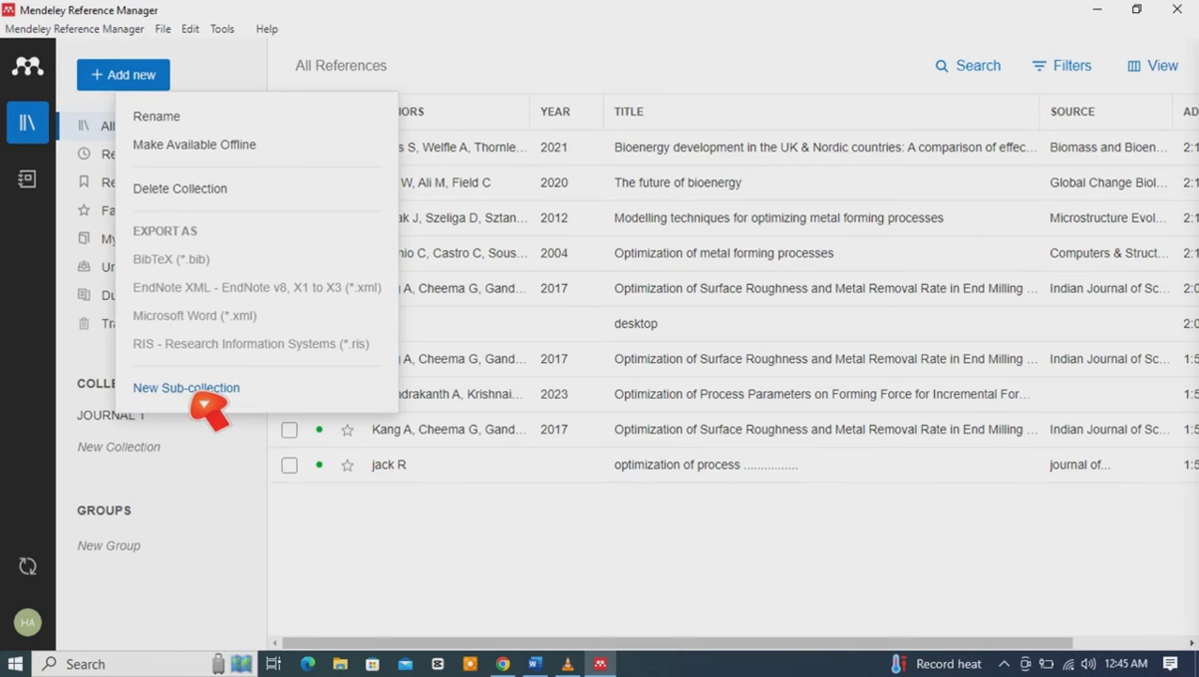
left_click(204, 398)
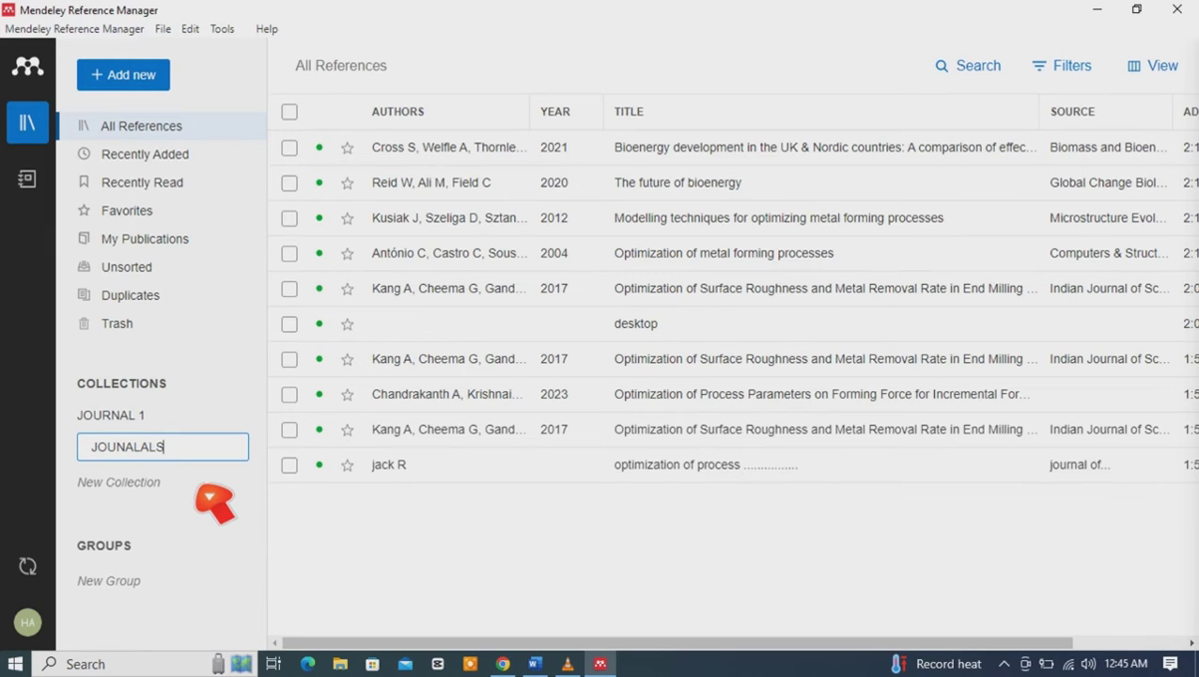
type("JOUNALALS")
key("Return")
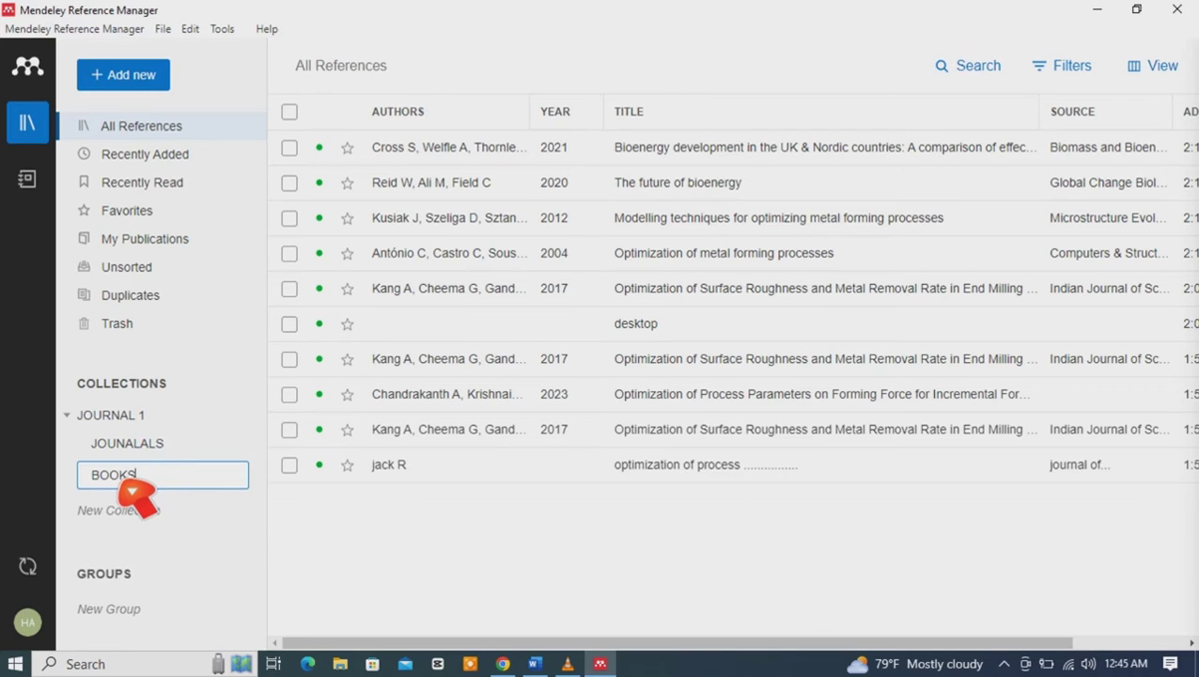
key("Return")
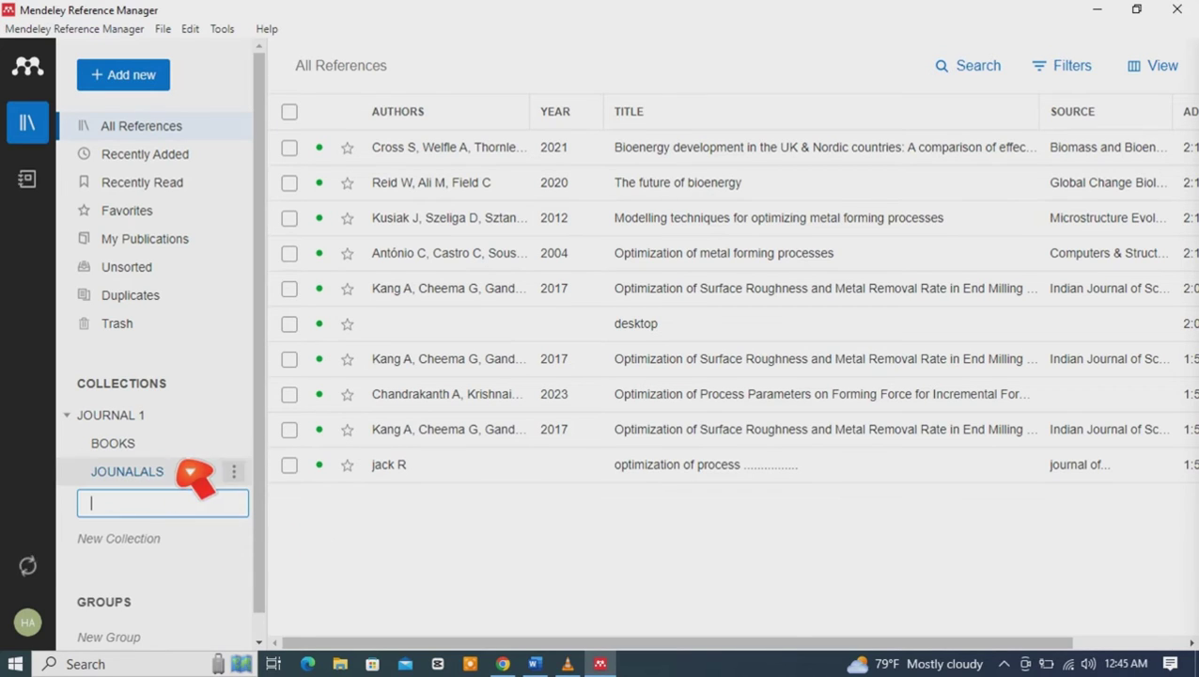
left_click(160, 423)
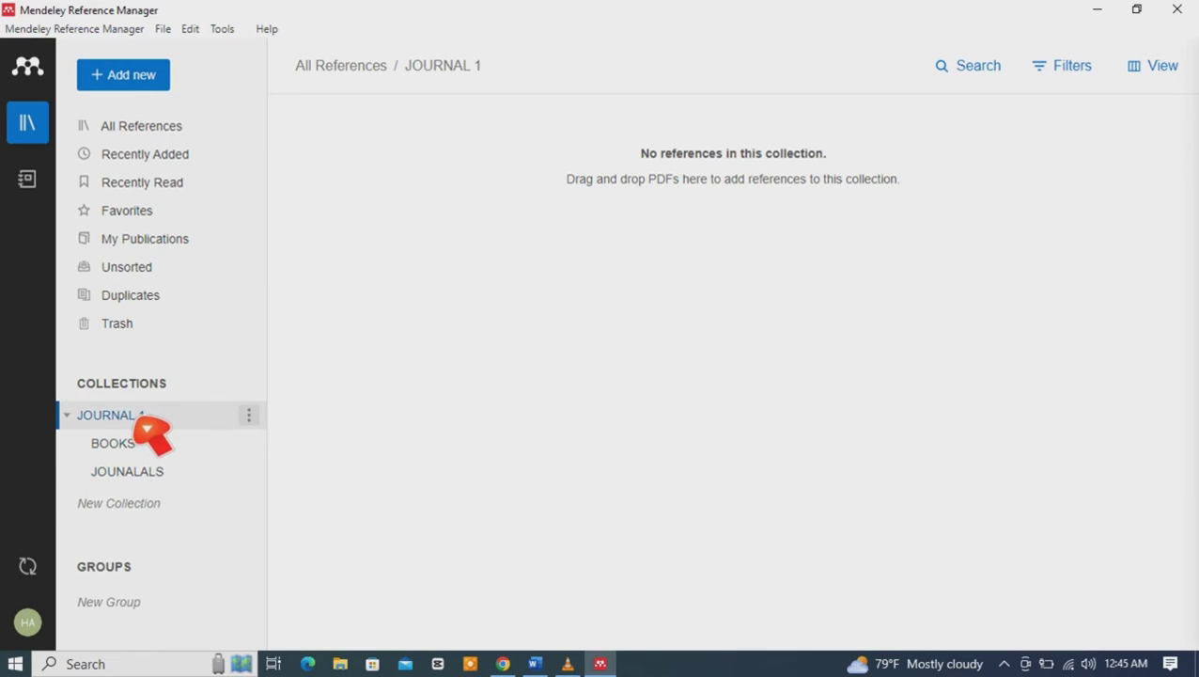
- Expand and collapse JOURNAL 1 to check its sub-collections
left_click(67, 415)
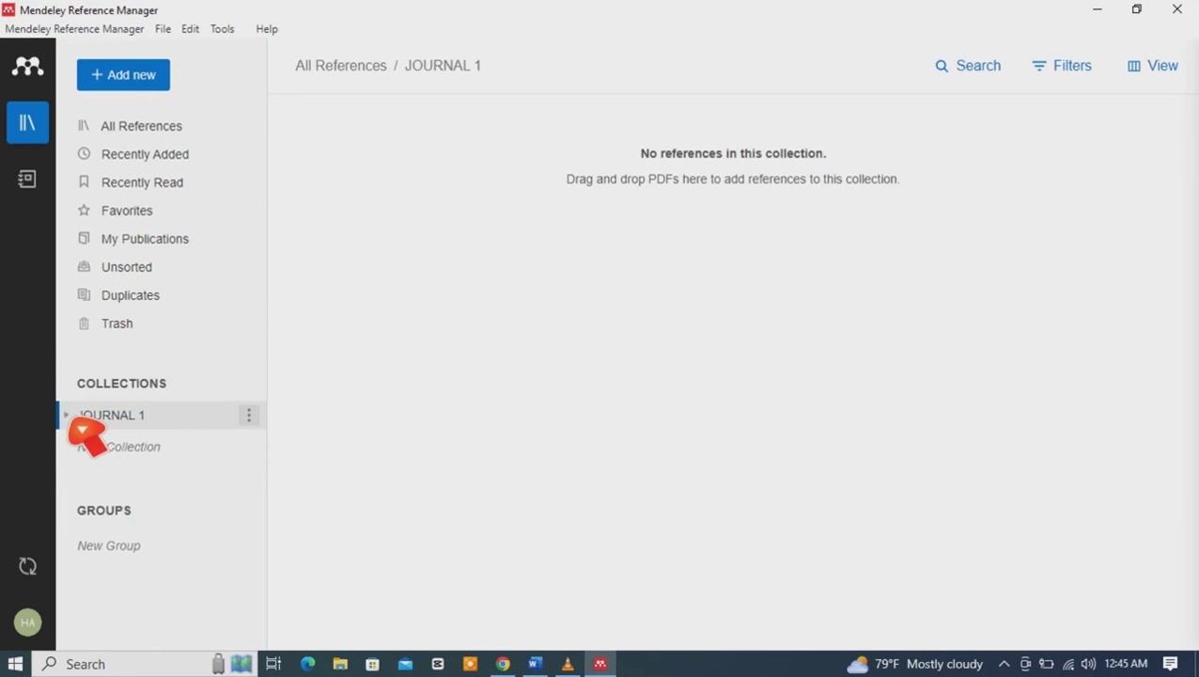
left_click(67, 416)
left_click(68, 417)
left_click(70, 419)
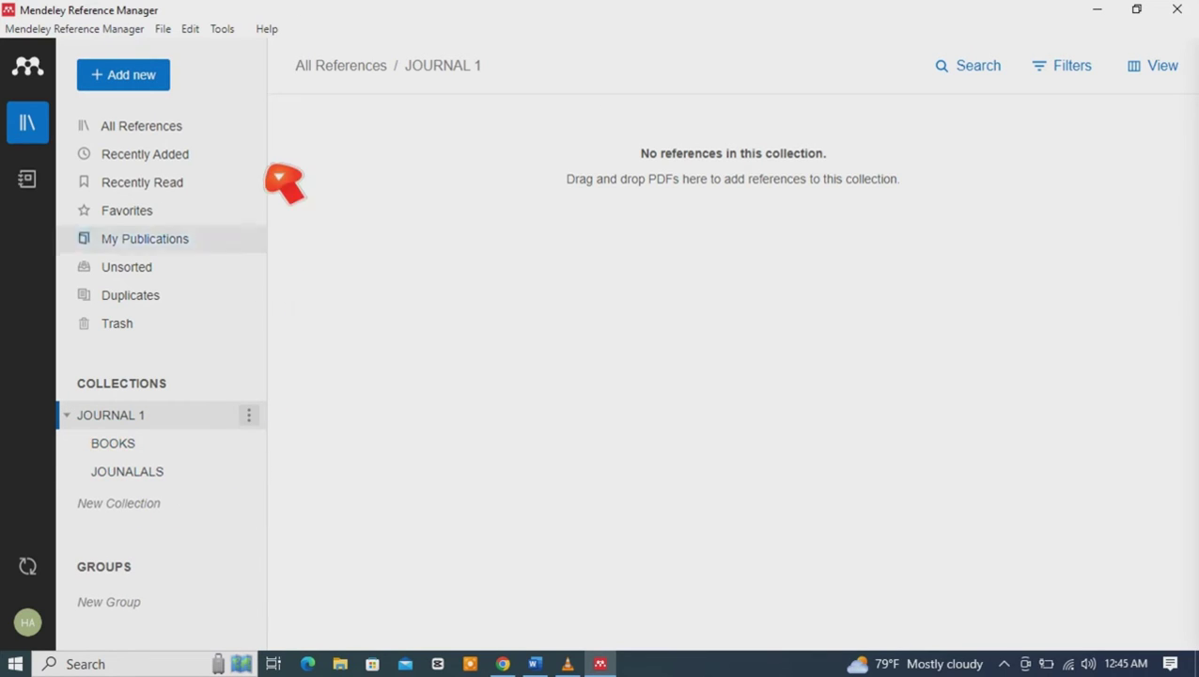
- File the jack R, Chandrakanth and both Kang A 2017 references under JOURNAL 1
left_click(167, 132)
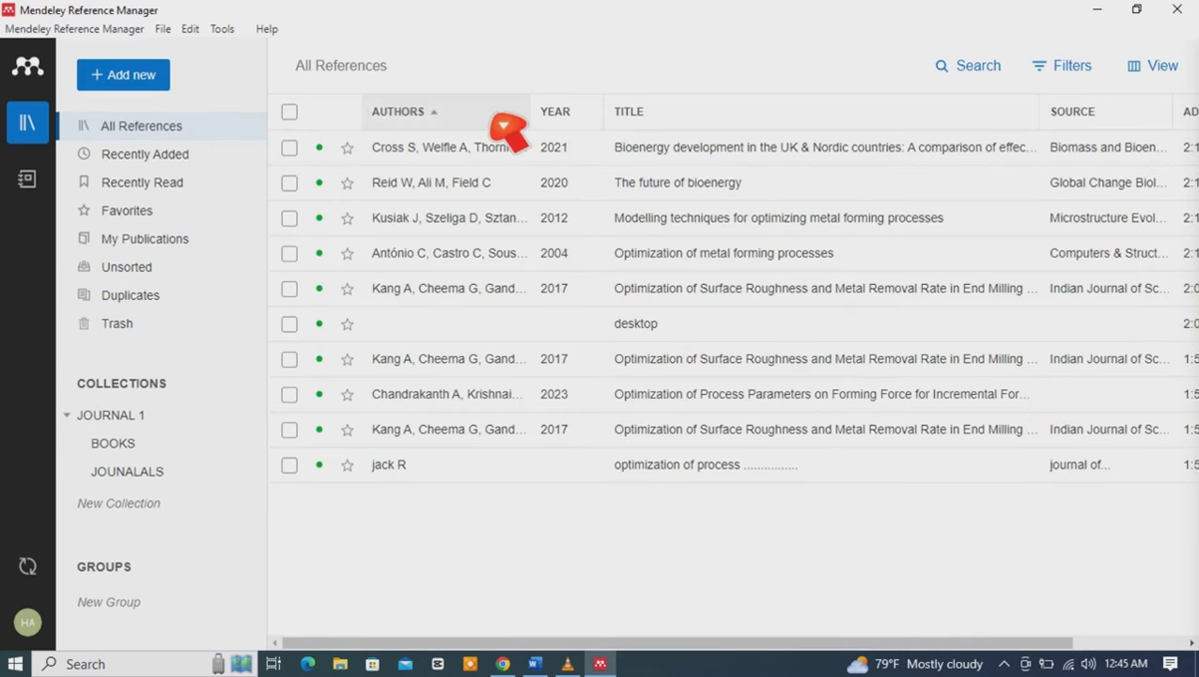
left_click(290, 464)
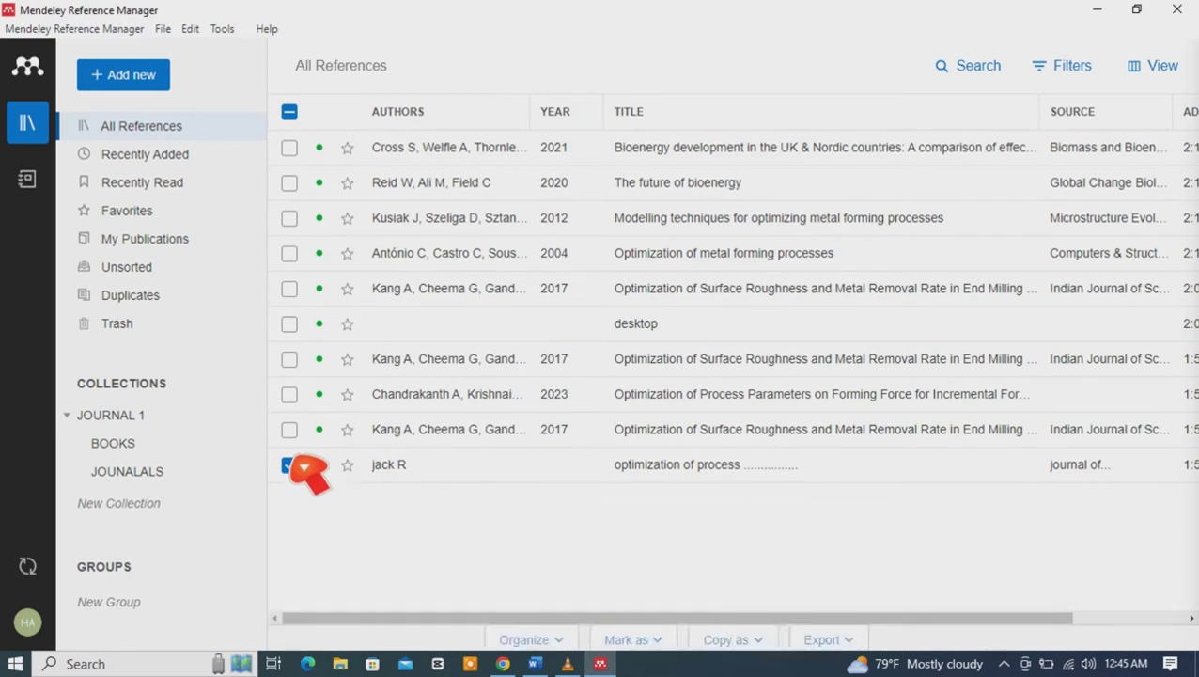
left_click(290, 428)
left_click(290, 393)
left_click(289, 359)
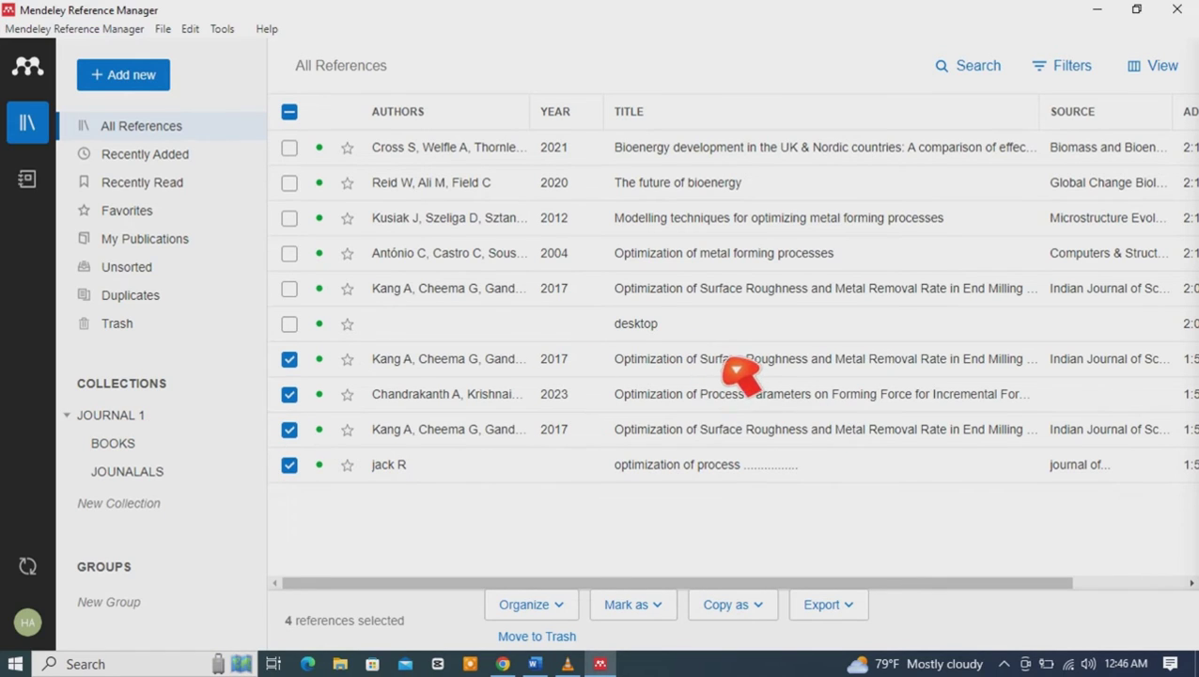
left_click_drag(733, 366, 187, 500)
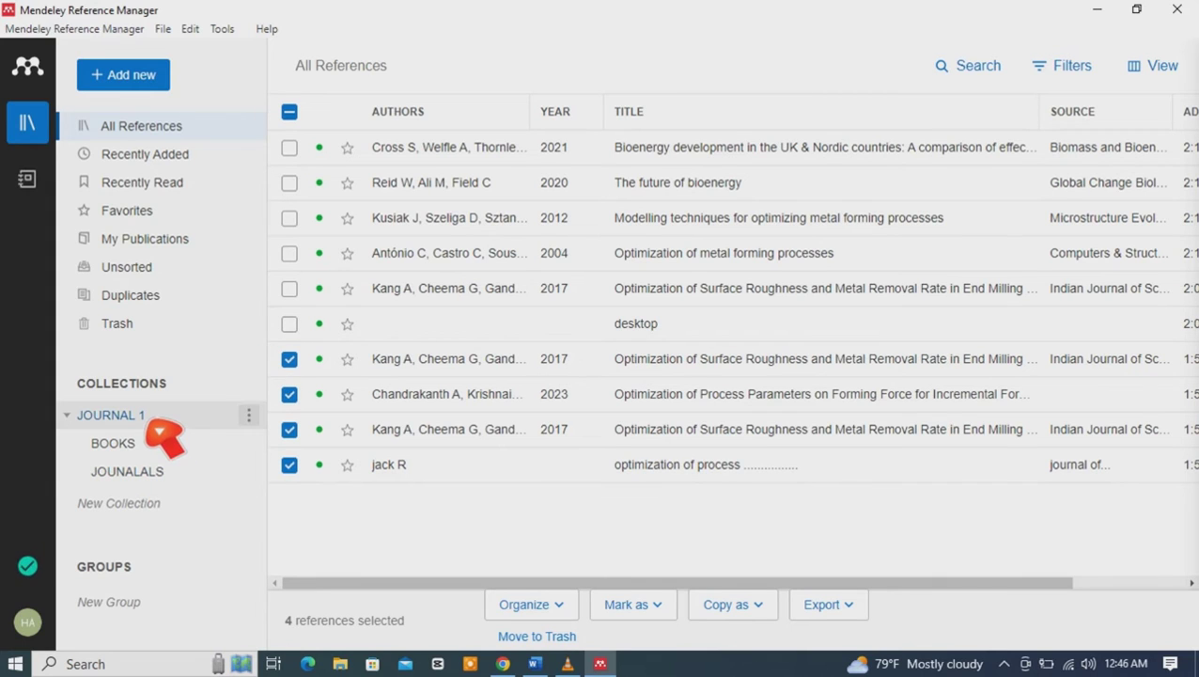
left_click(150, 419)
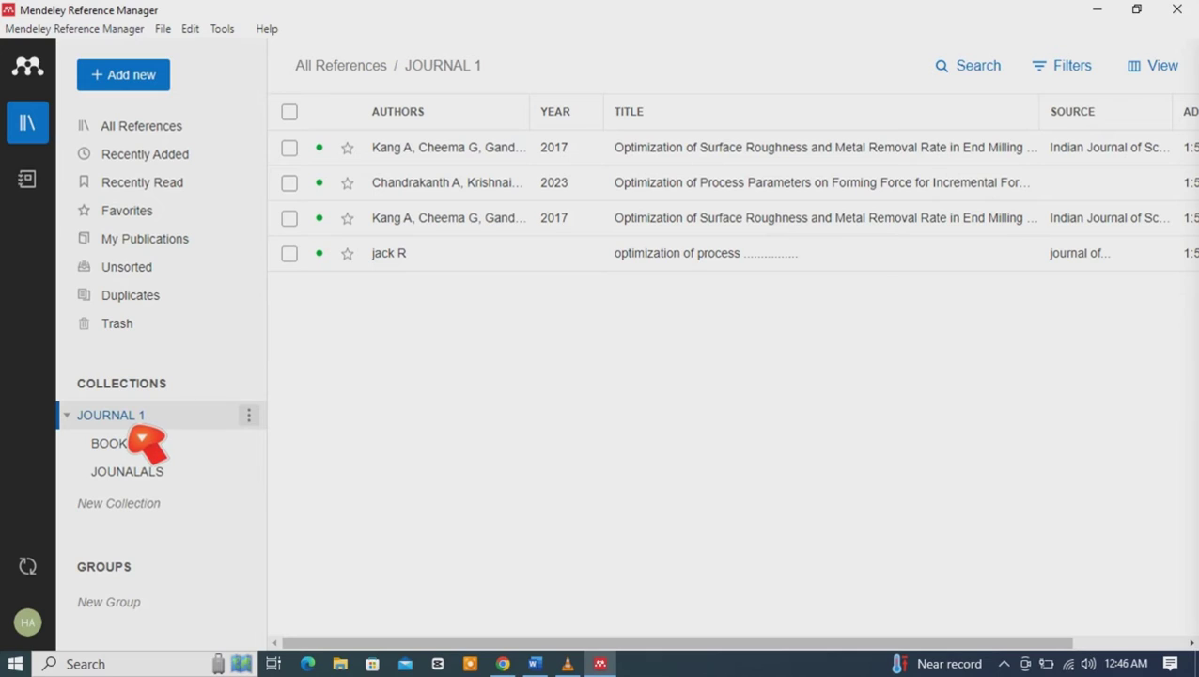
- Review JOUNALALS, BOOKS, All References and JOURNAL 1's four references, then collapse JOURNAL 1
left_click(171, 491)
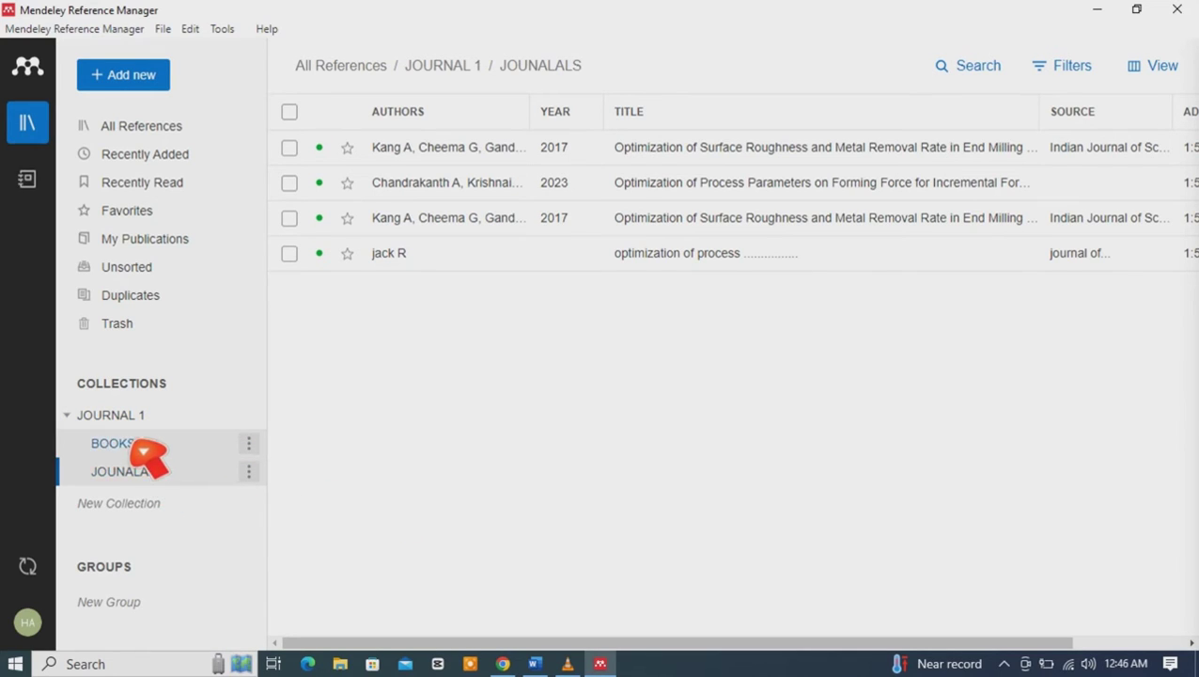
left_click(141, 449)
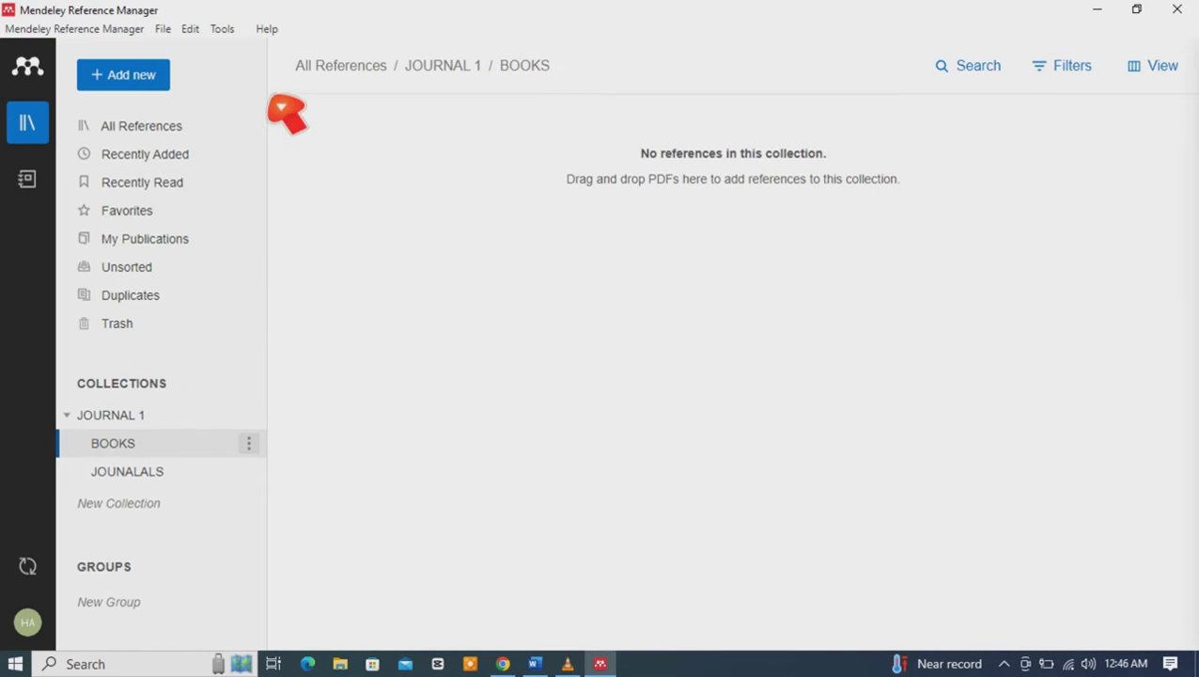
left_click(141, 126)
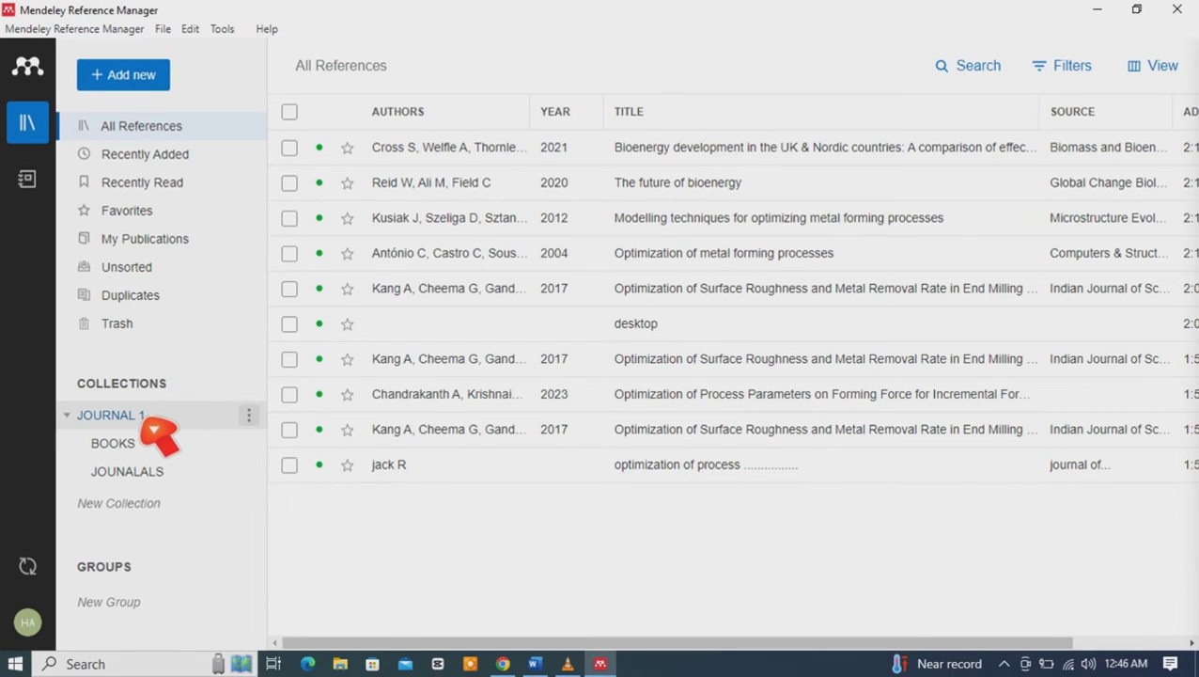
left_click(148, 421)
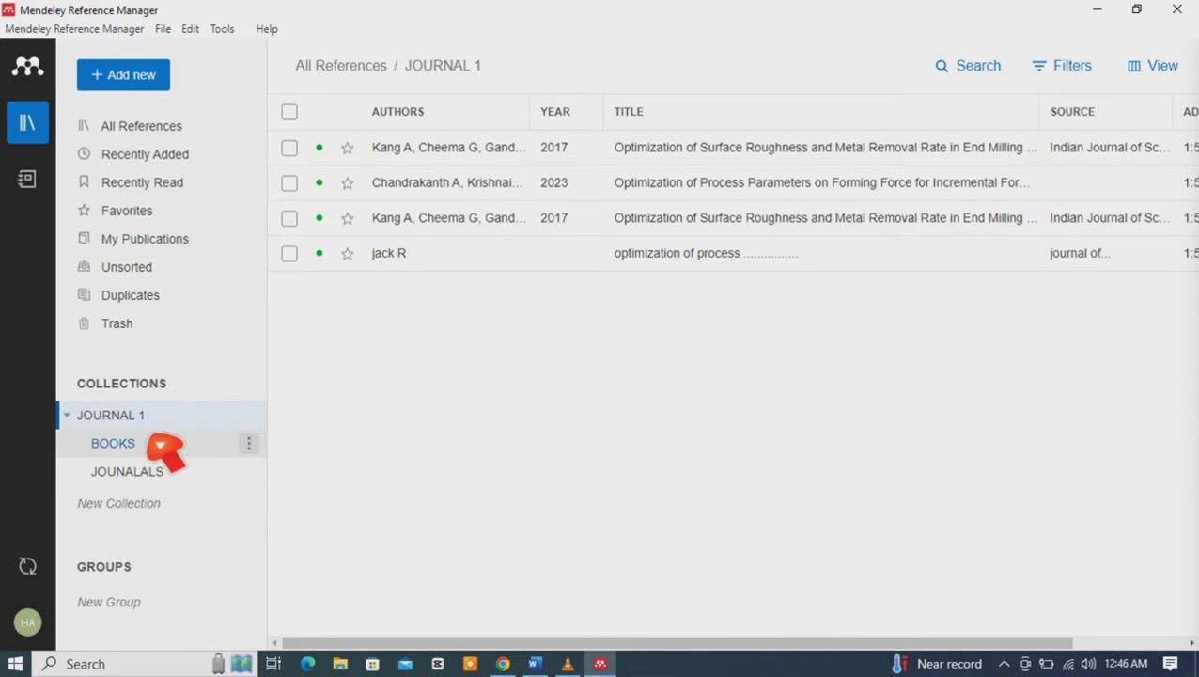
left_click(67, 415)
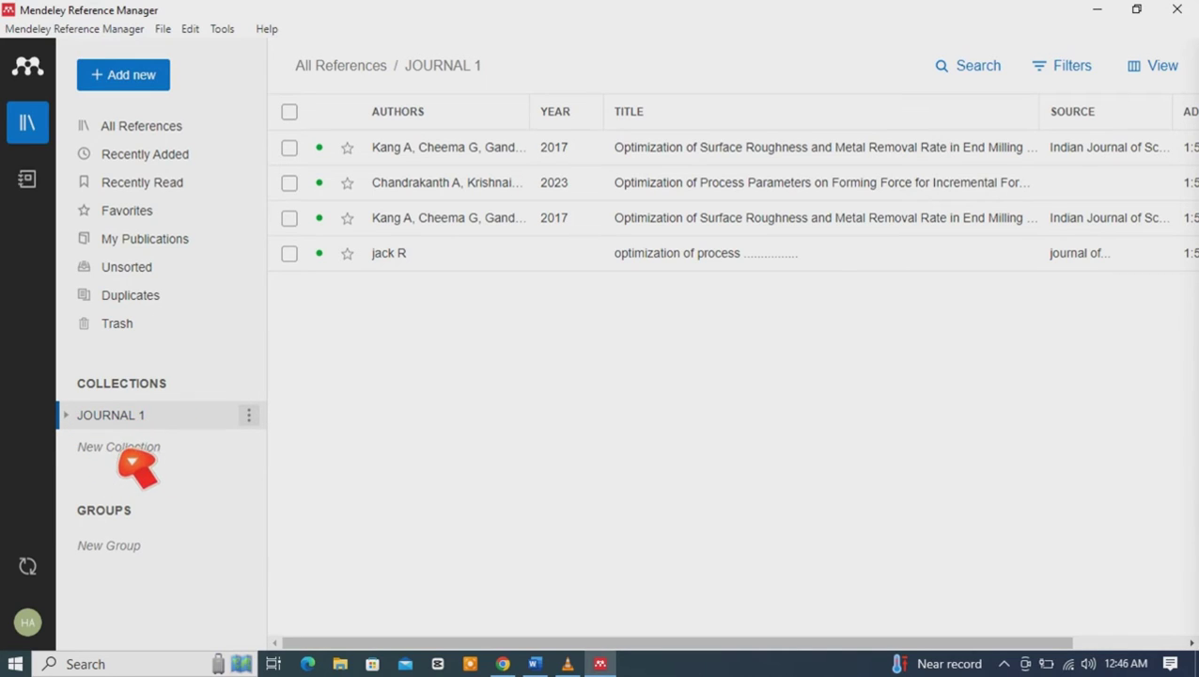
- Create a new top-level collection named JOURNAL 2
left_click(118, 451)
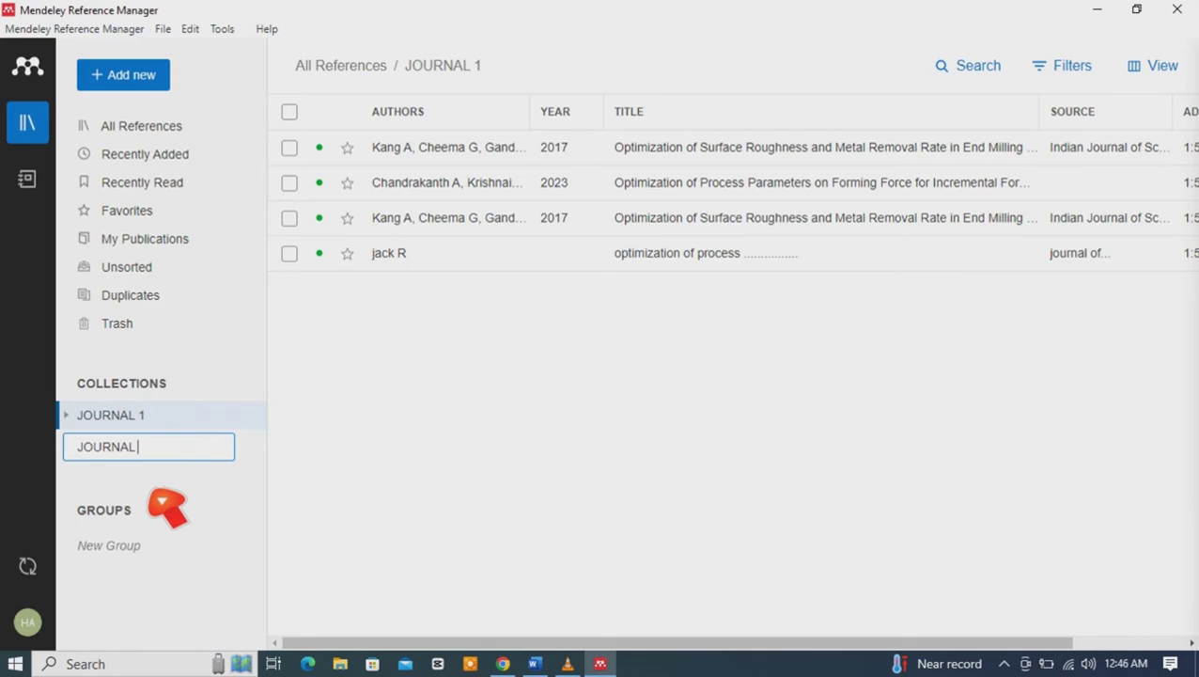
type("JOURNAL 2")
key("Return")
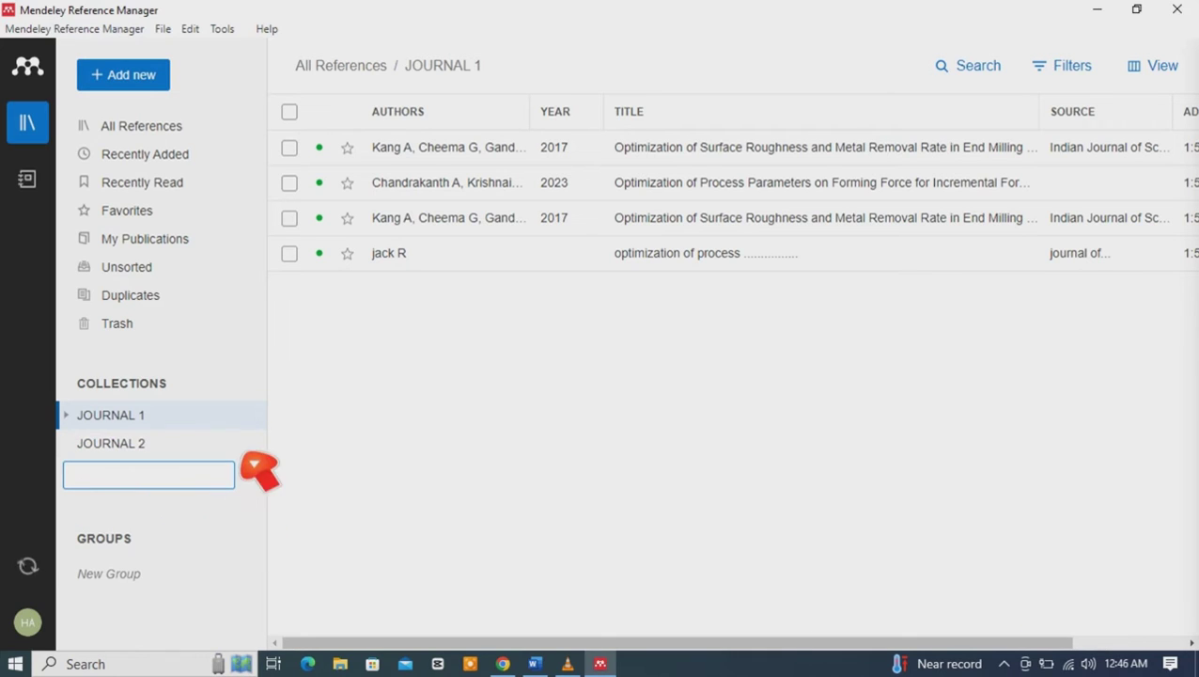
left_click(69, 420)
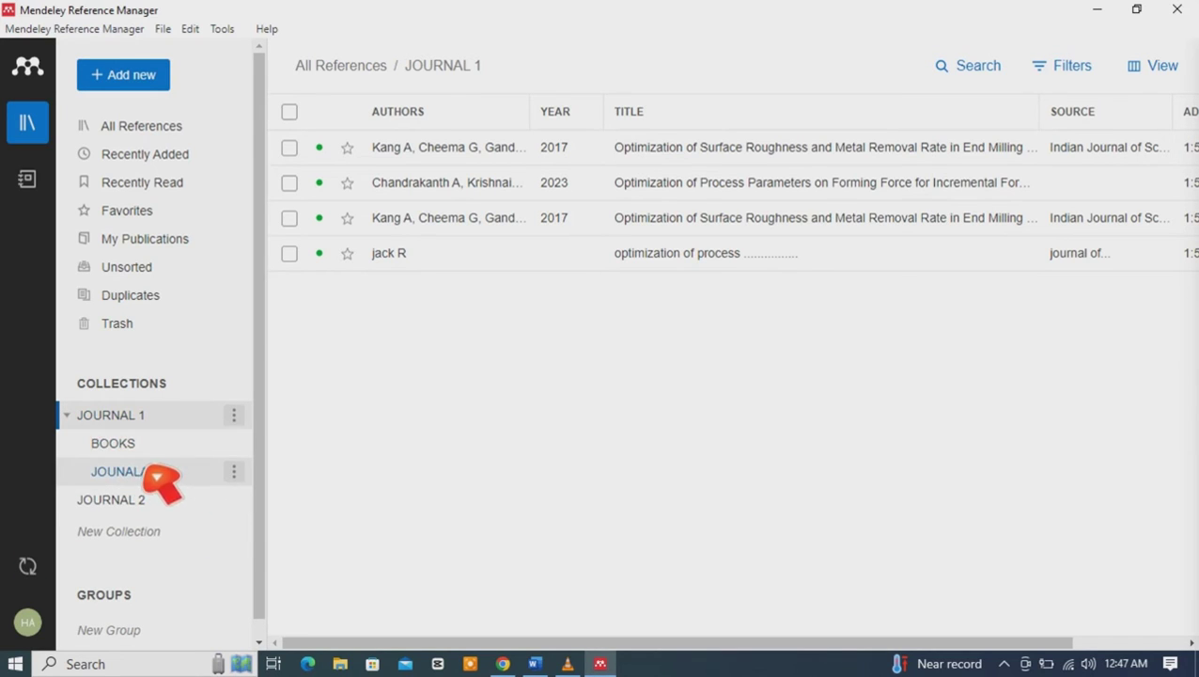
left_click(66, 415)
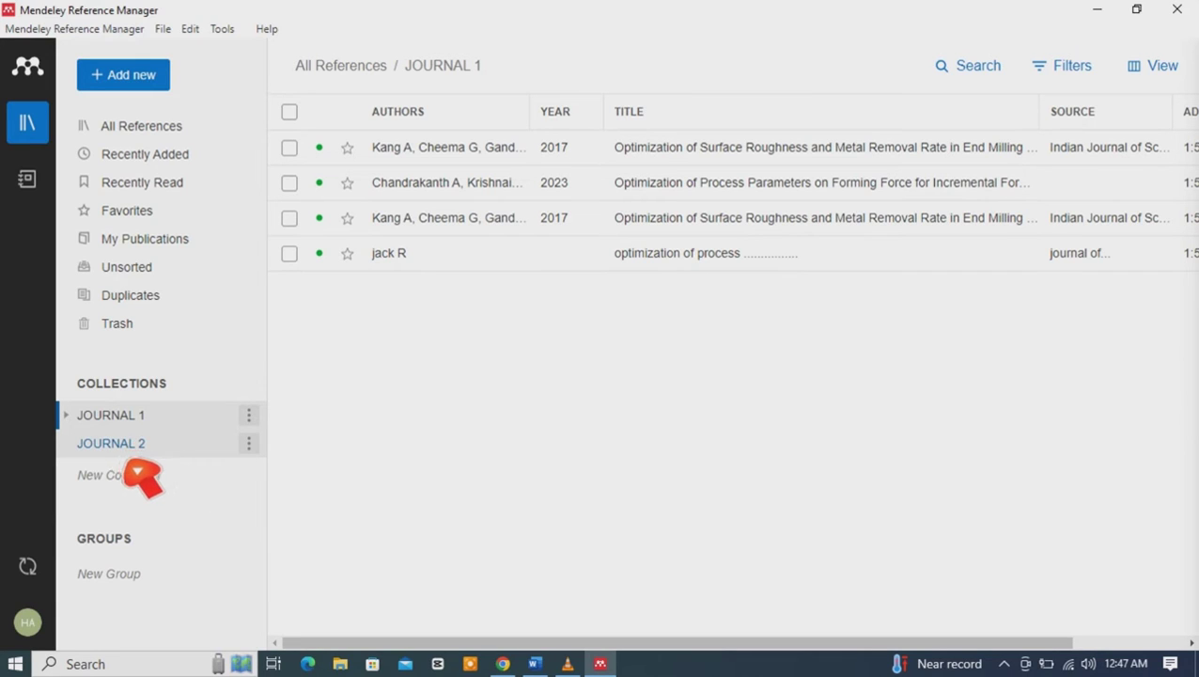
right_click(118, 451)
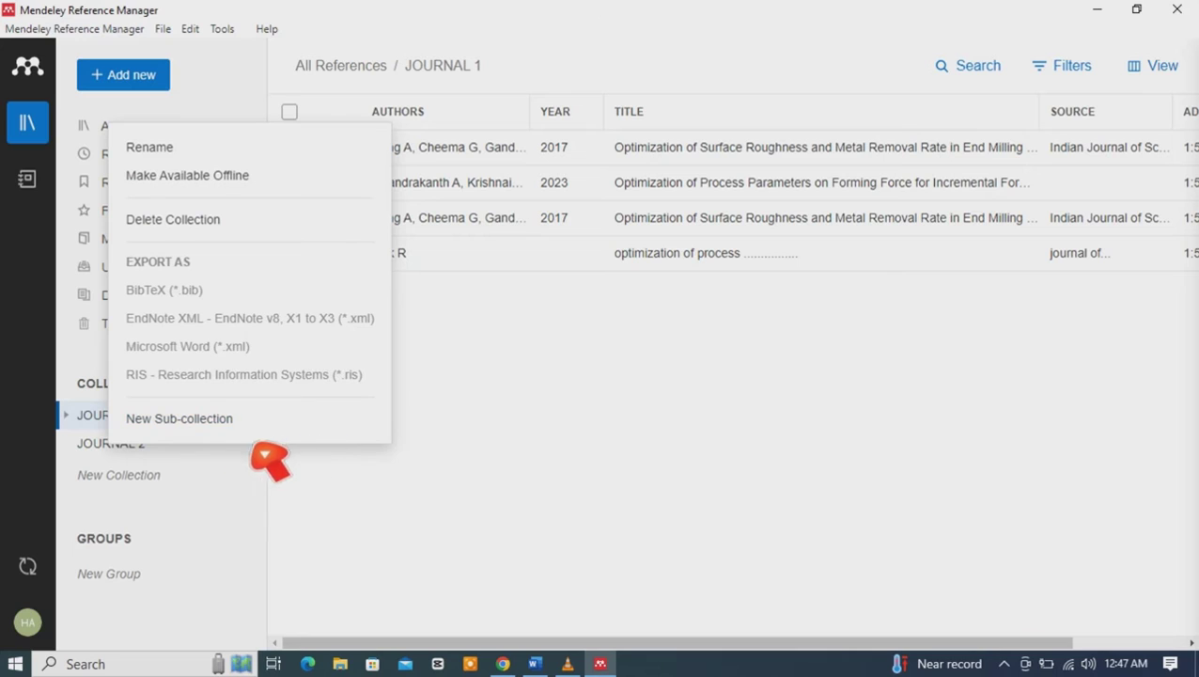
left_click(251, 575)
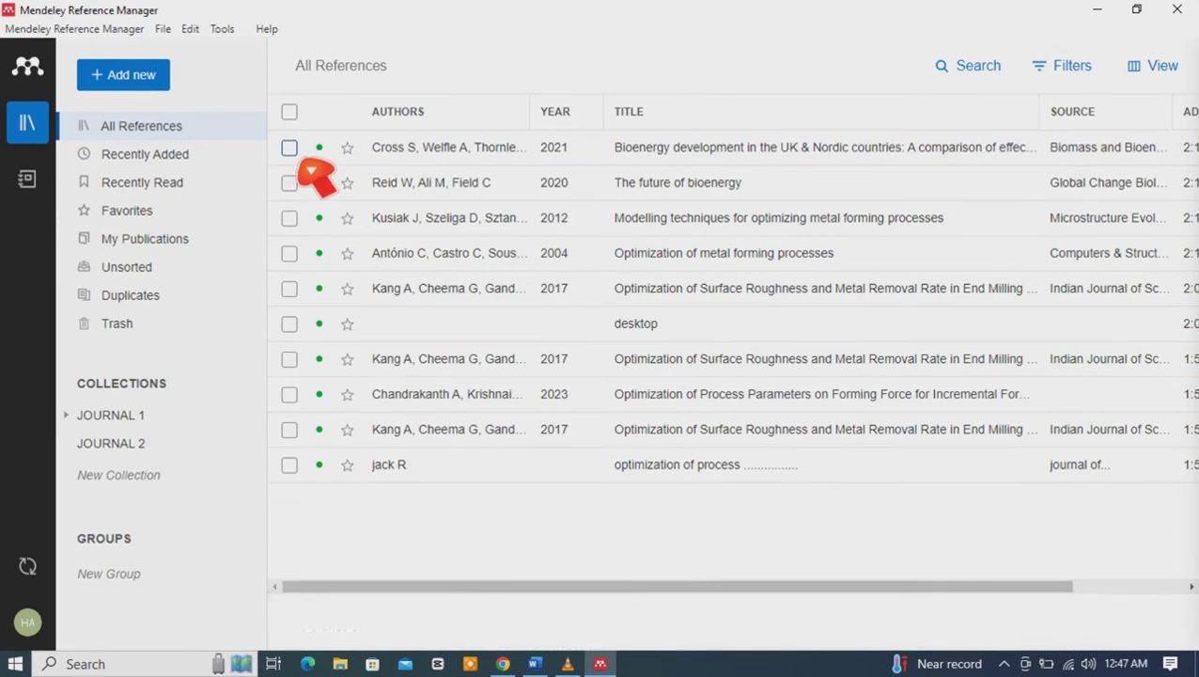
- File the two bioenergy and two metal-forming references into JOURNAL 2
left_click(291, 182)
left_click(290, 148)
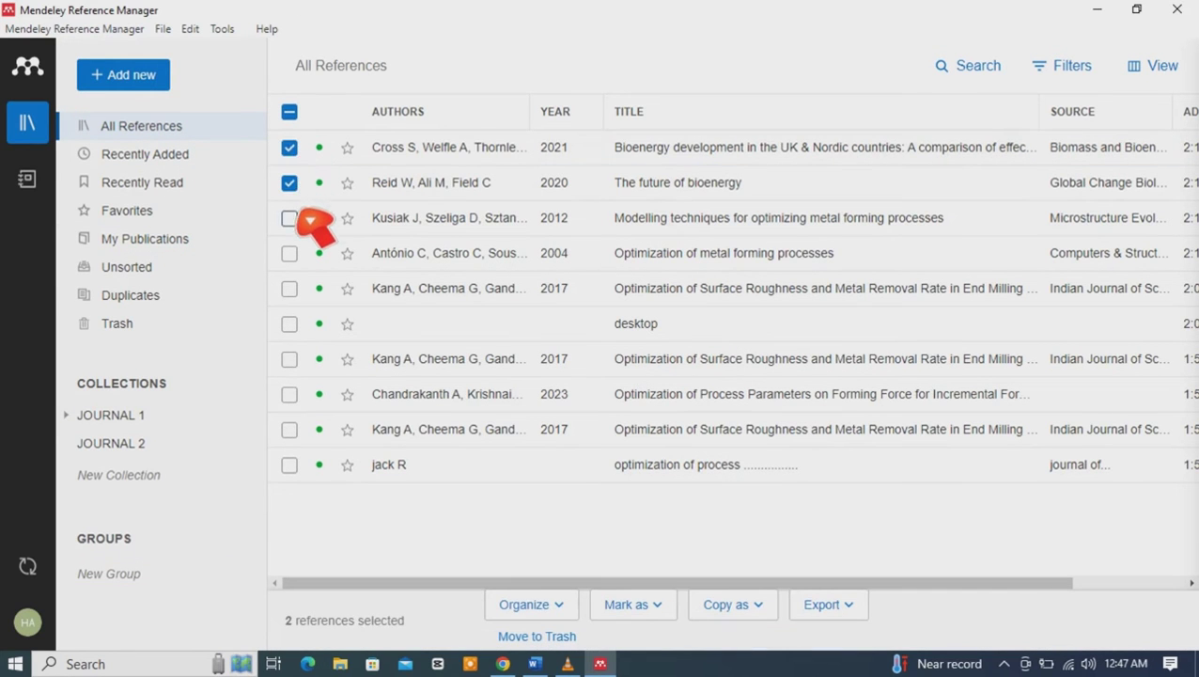
left_click(291, 218)
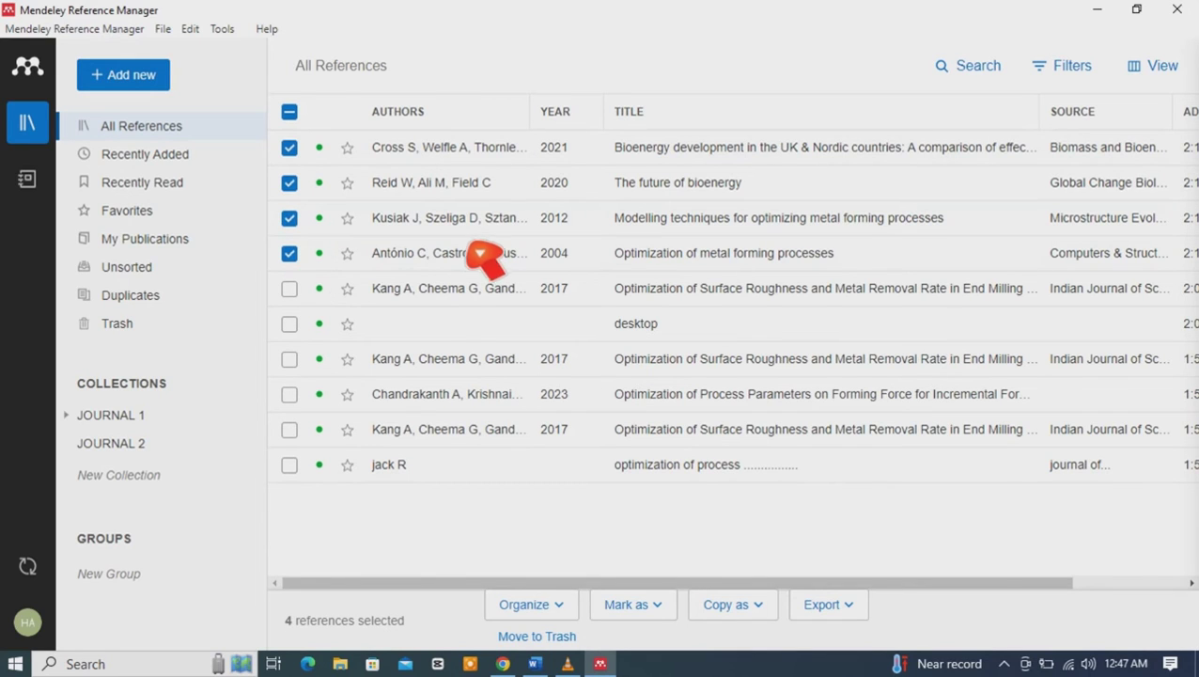
left_click_drag(470, 261, 148, 464)
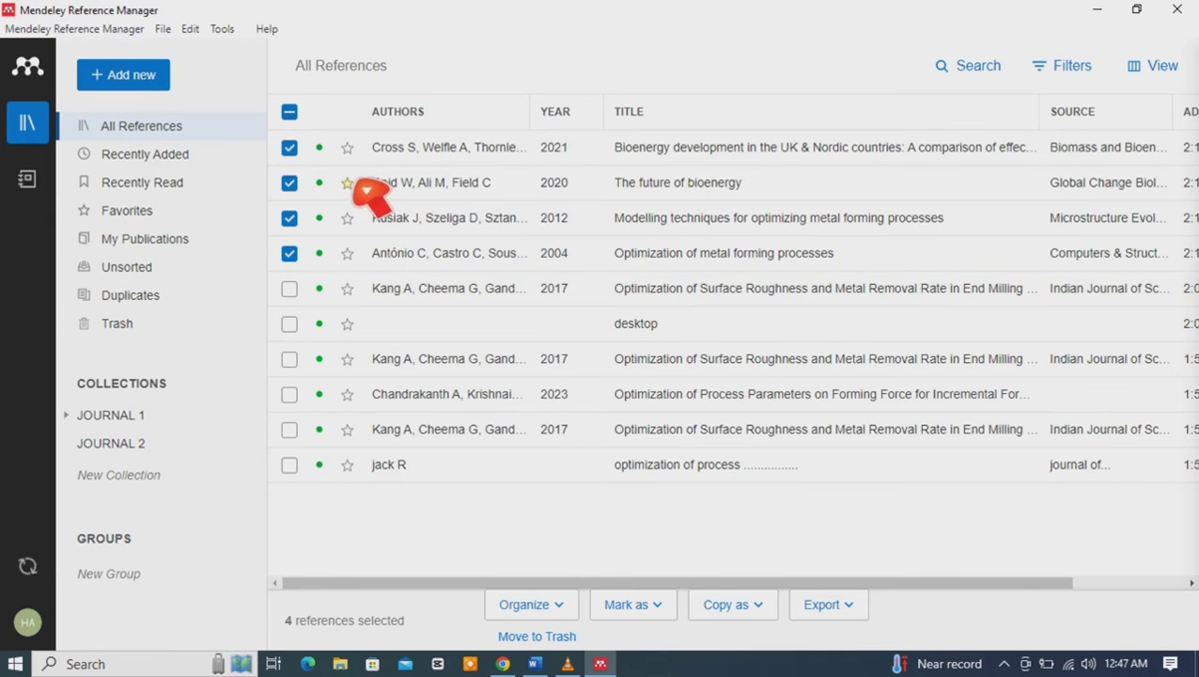
left_click(160, 451)
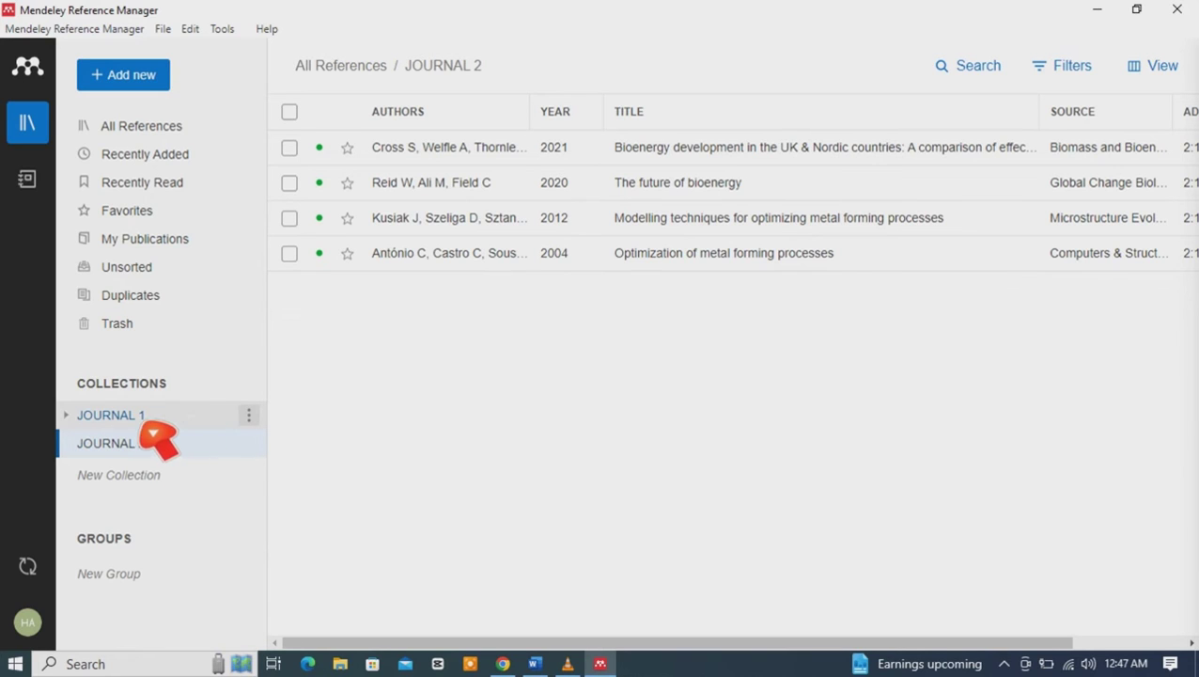
left_click(149, 438)
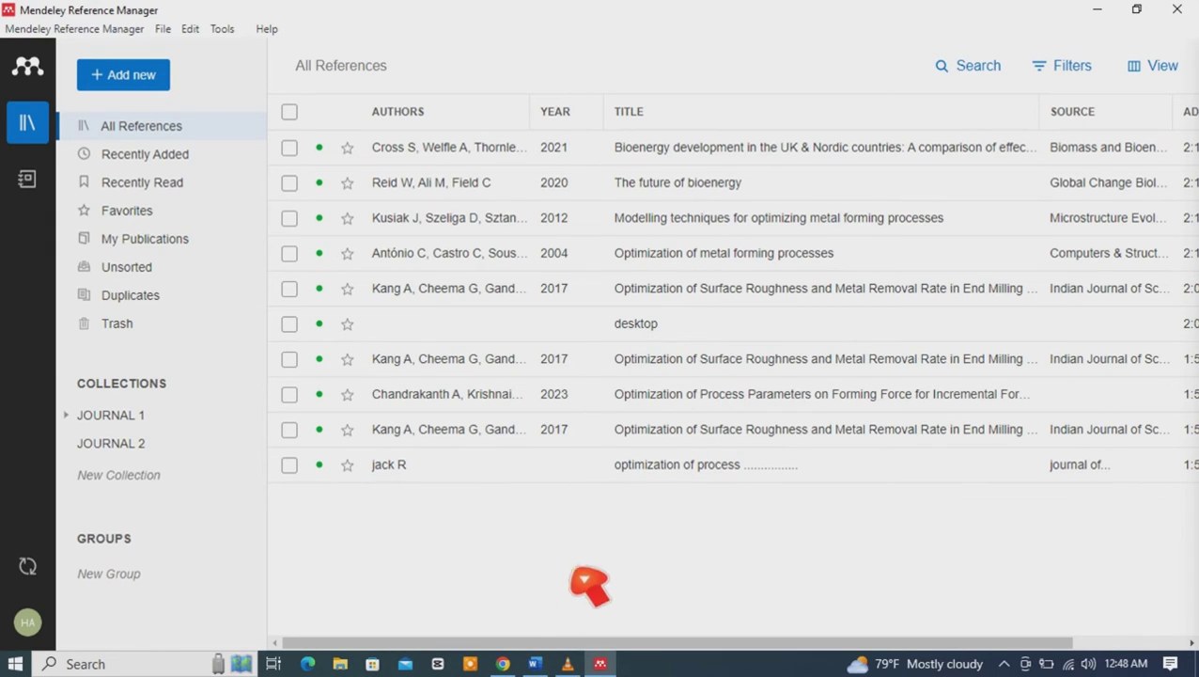
left_click(537, 663)
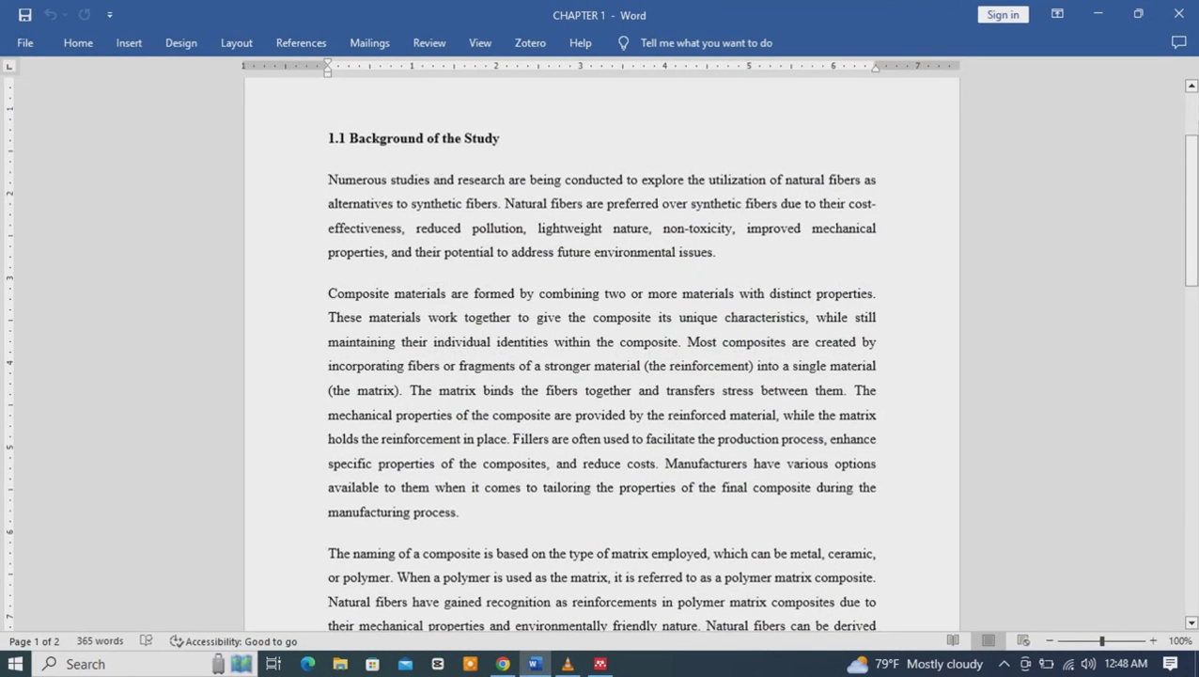
- Scroll CHAPTER 1 to the top and open Mendeley Cite from the References ribbon
scroll(602, 357, "up", 2)
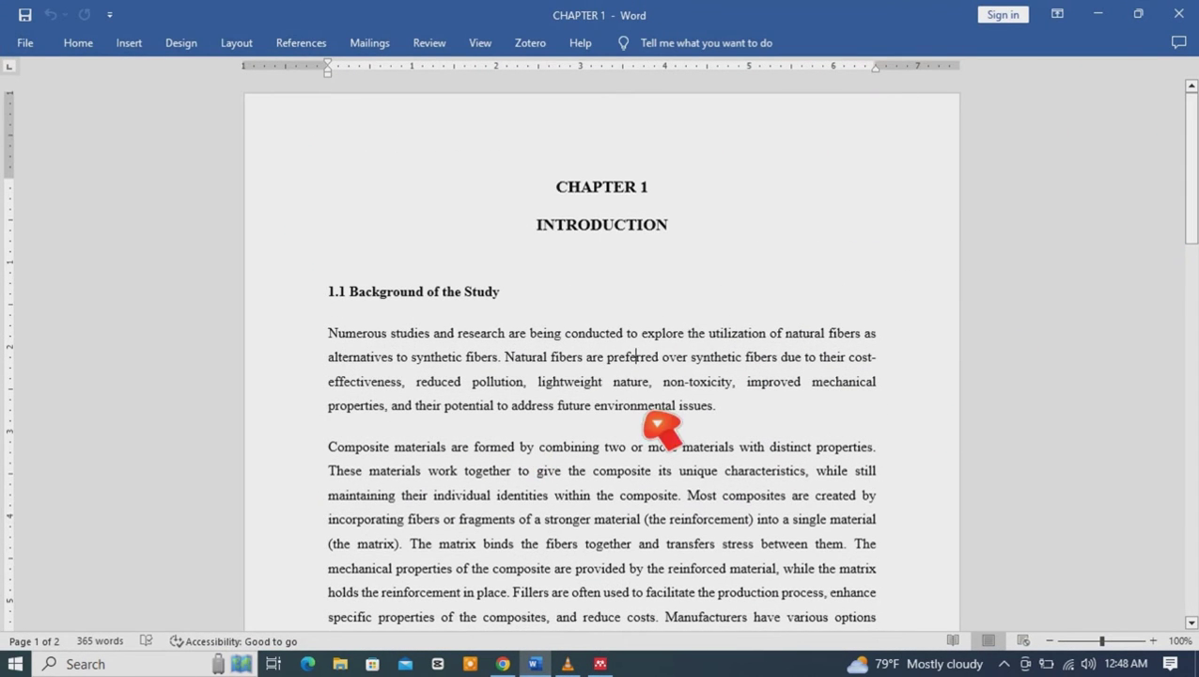
left_click(301, 44)
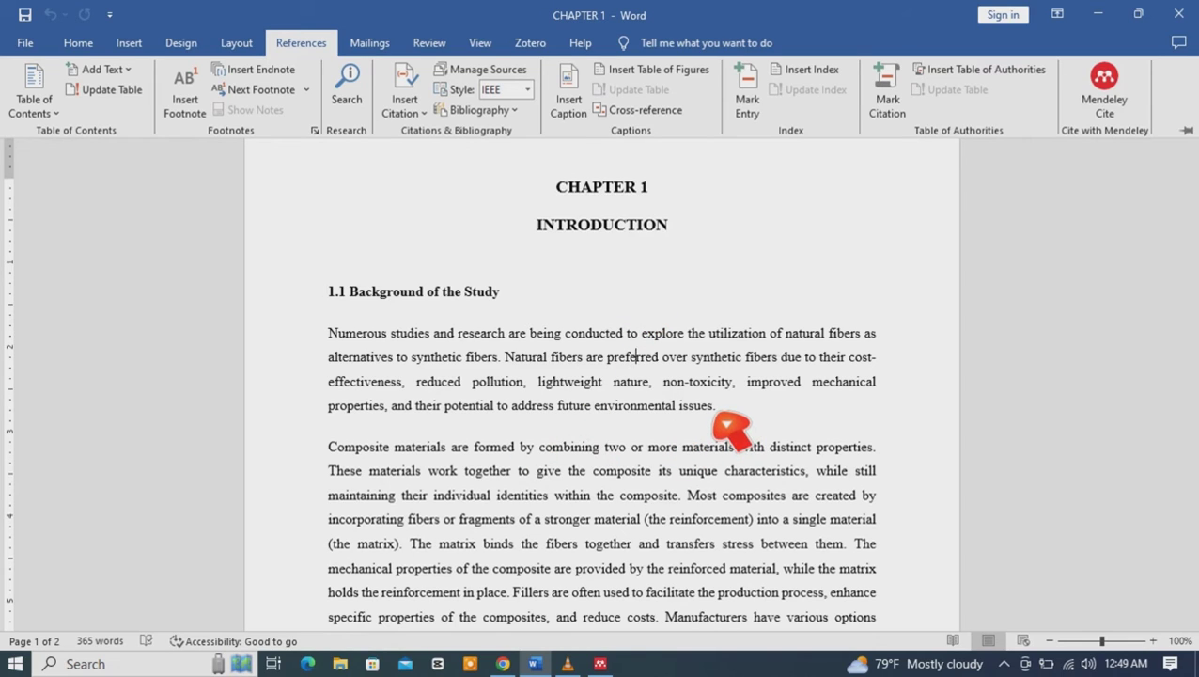
key("ctrl+F1")
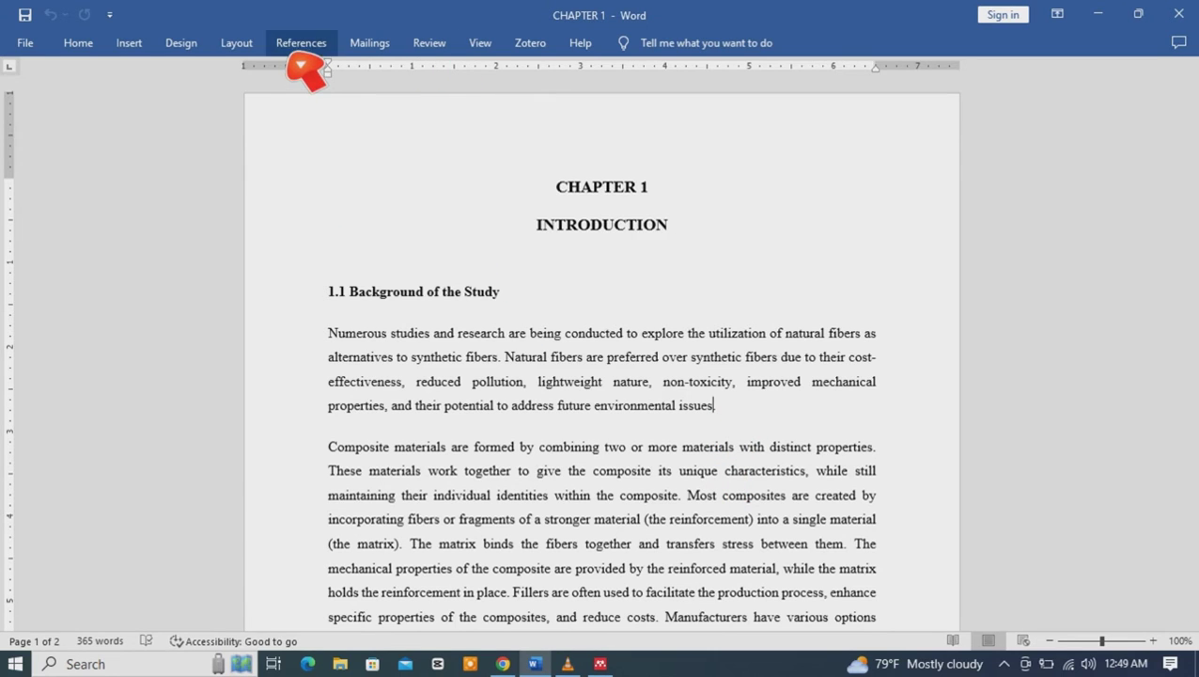
left_click(297, 49)
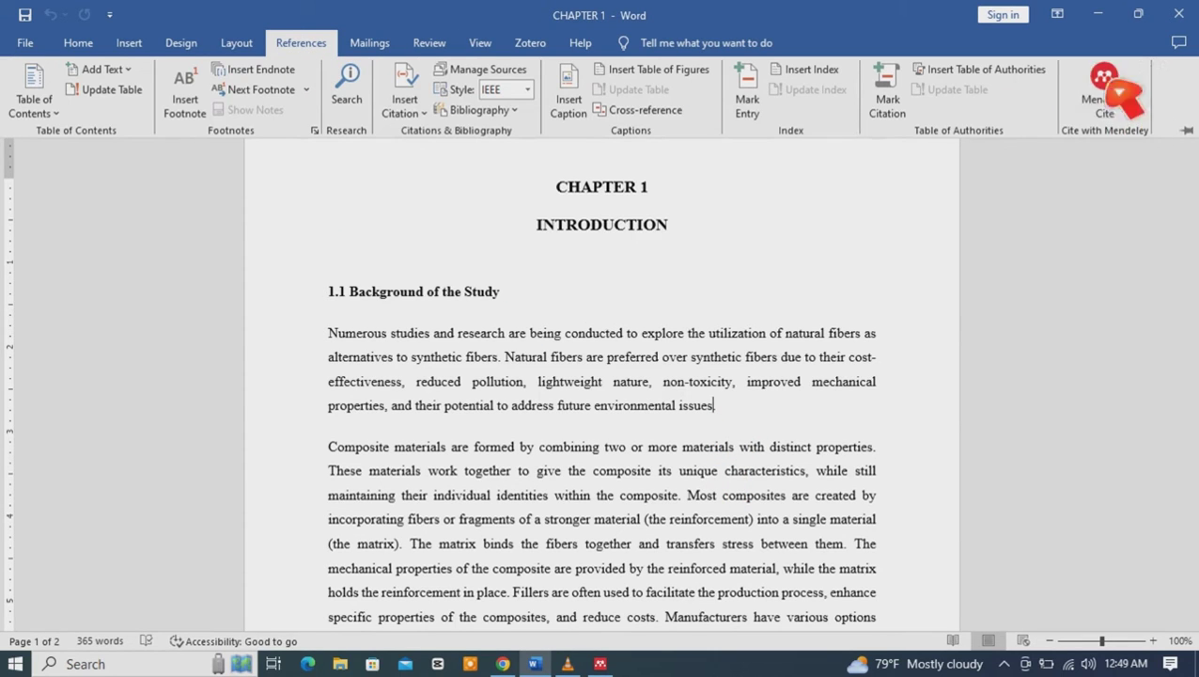
left_click(1105, 94)
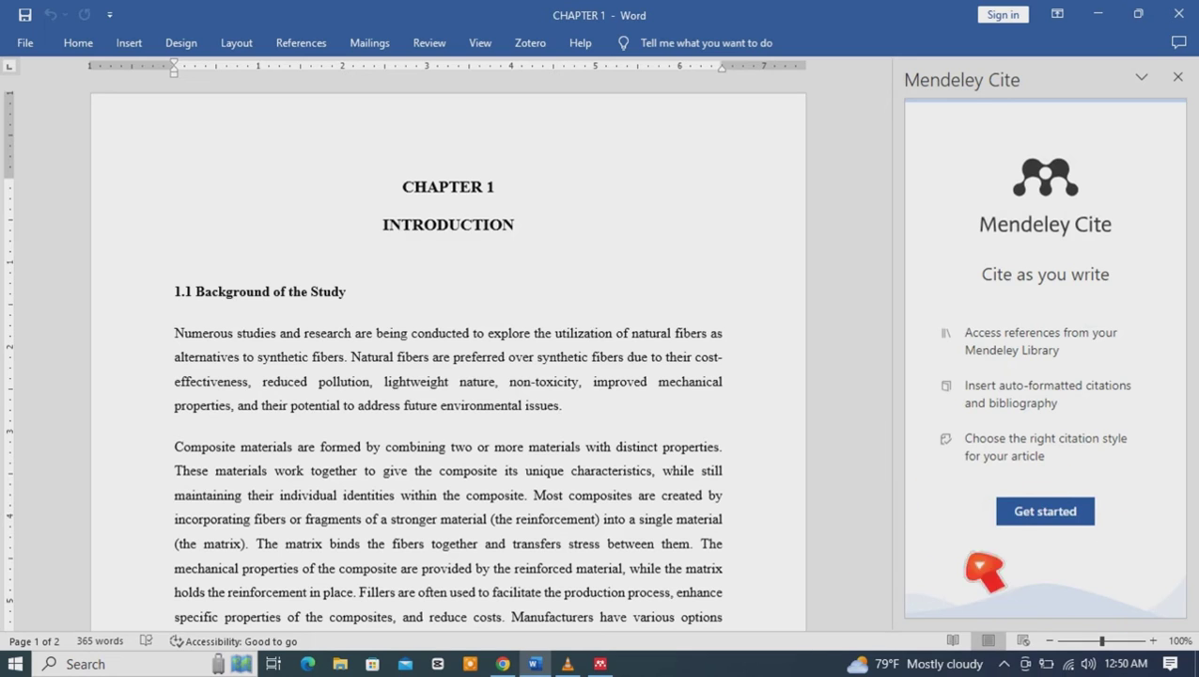
- Sign in to Mendeley Cite with the account e-mail and password, then bring Word back to the front
left_click(1053, 519)
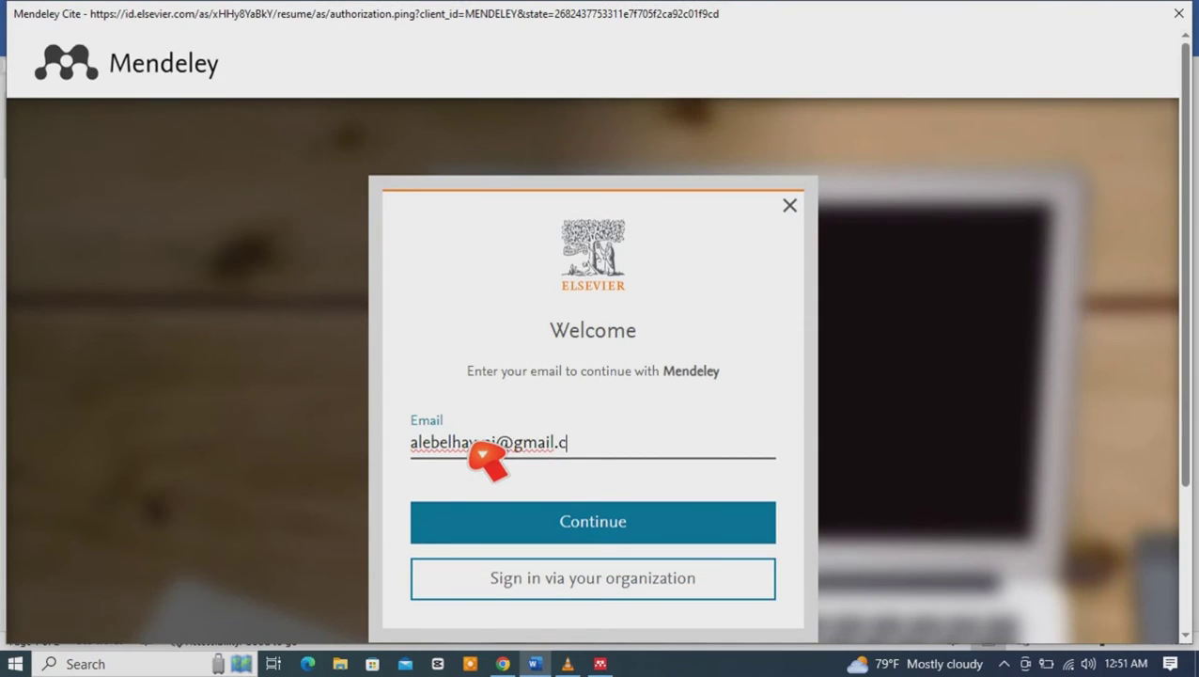
left_click(577, 526)
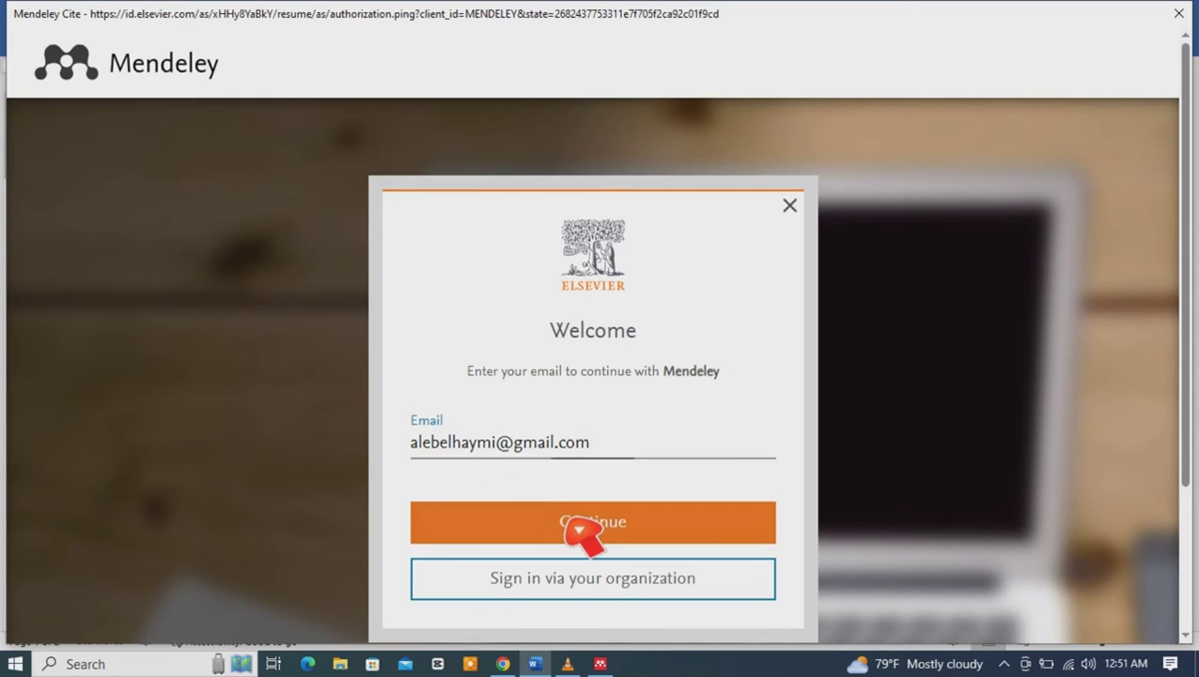
type("•••••••")
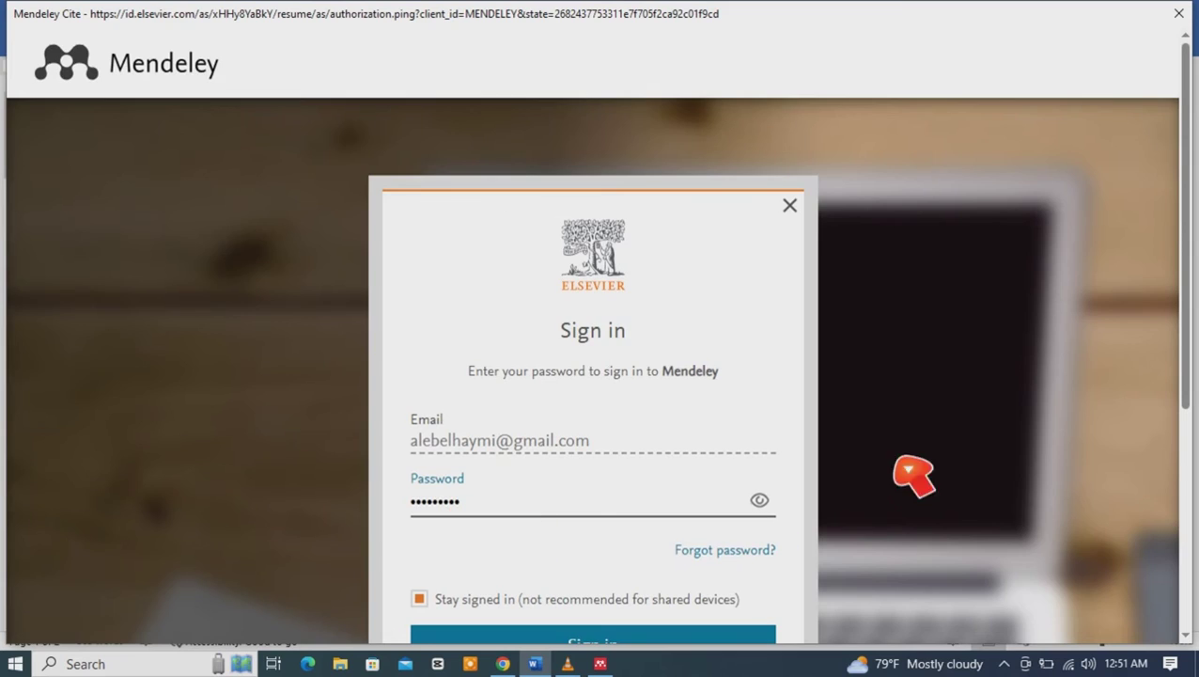
key("Return")
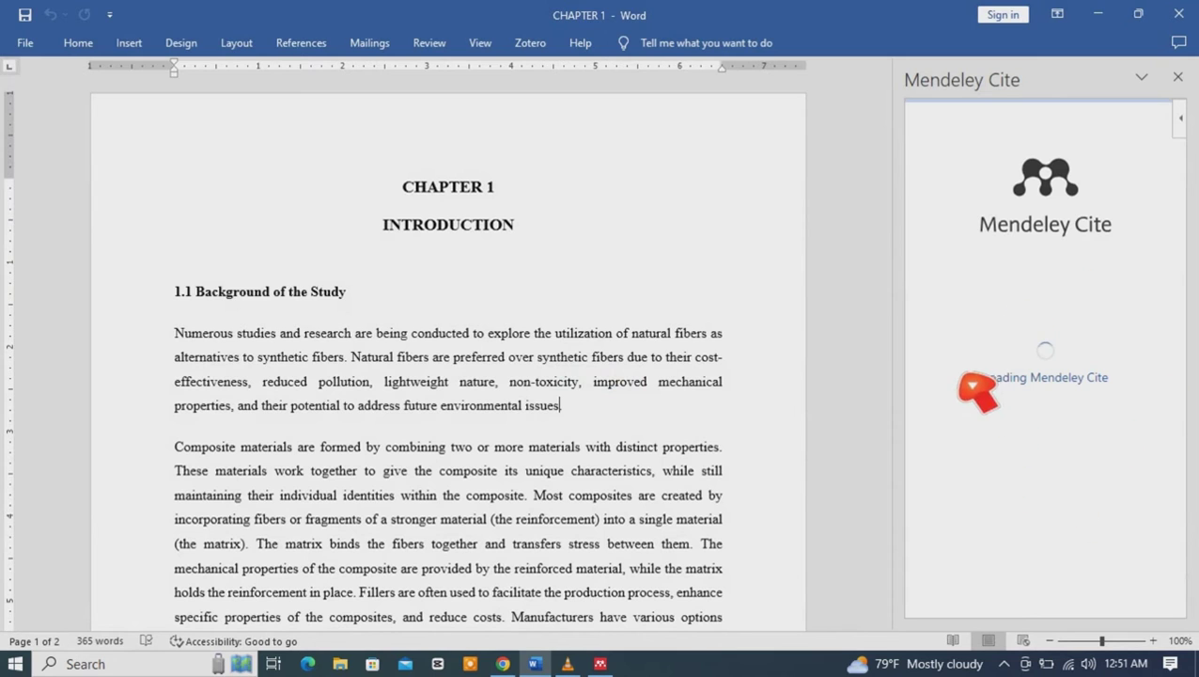
left_click(599, 664)
left_click(600, 663)
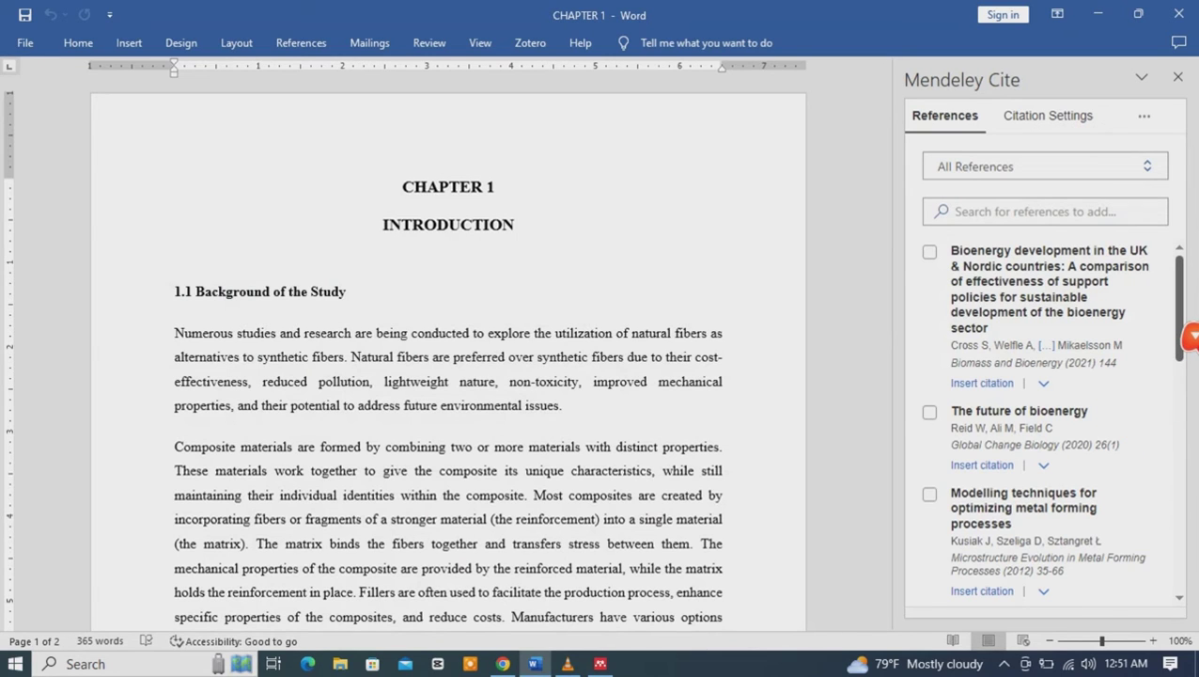
- Switch to Mendeley Reference Manager and back to the Word document
scroll(1165, 357, "down", 1)
scroll(1033, 422, "up", 1)
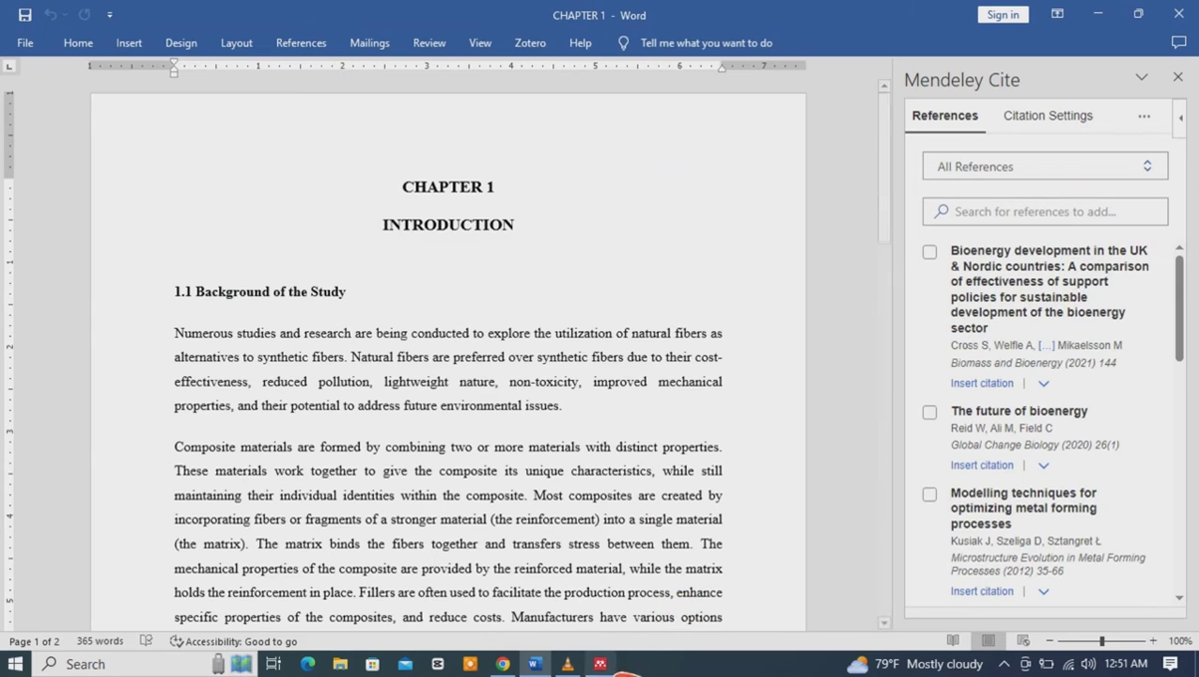
left_click(601, 665)
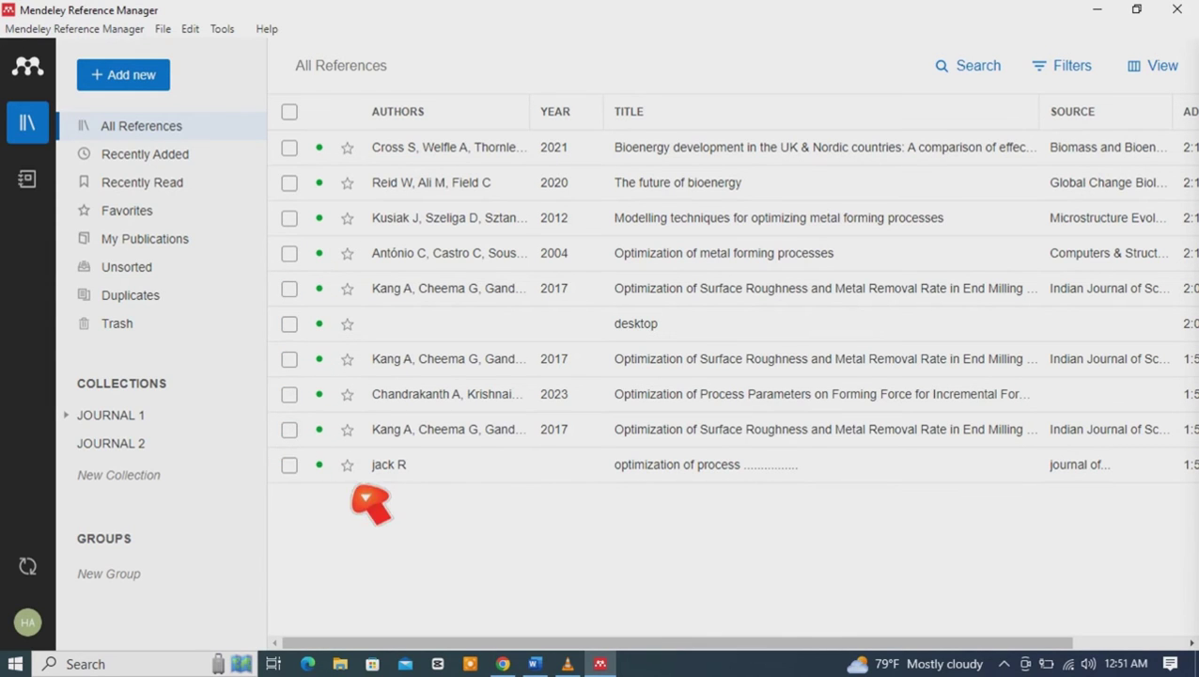
left_click(600, 664)
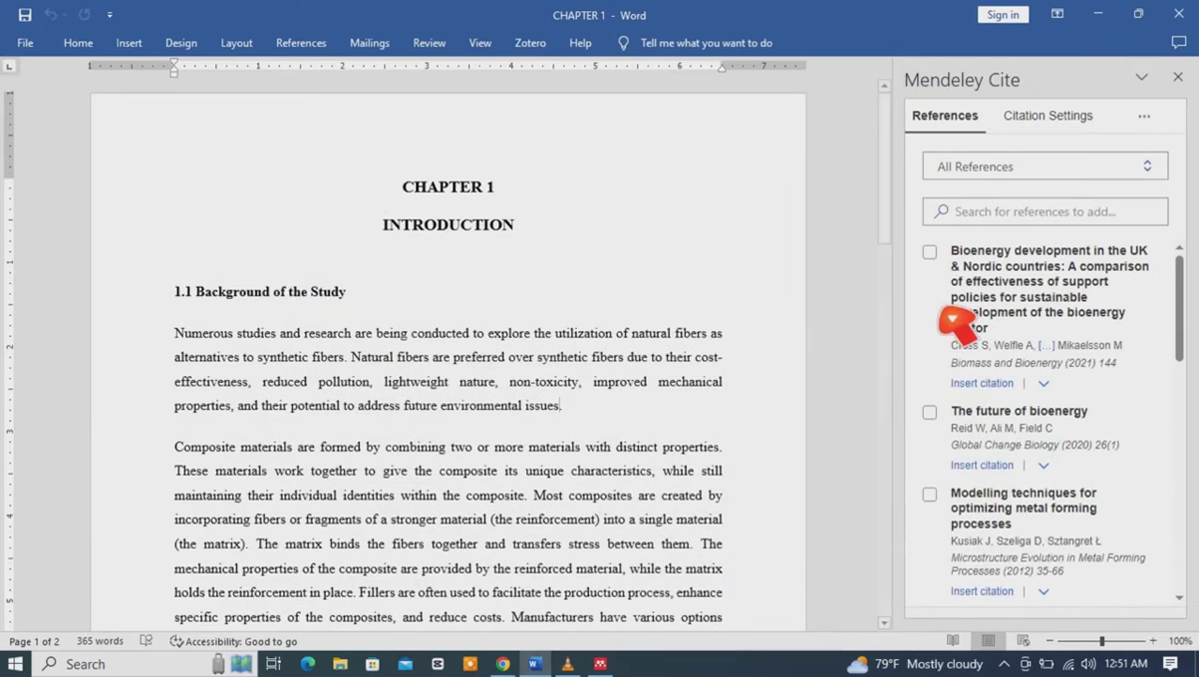
left_click_drag(1190, 307, 1181, 532)
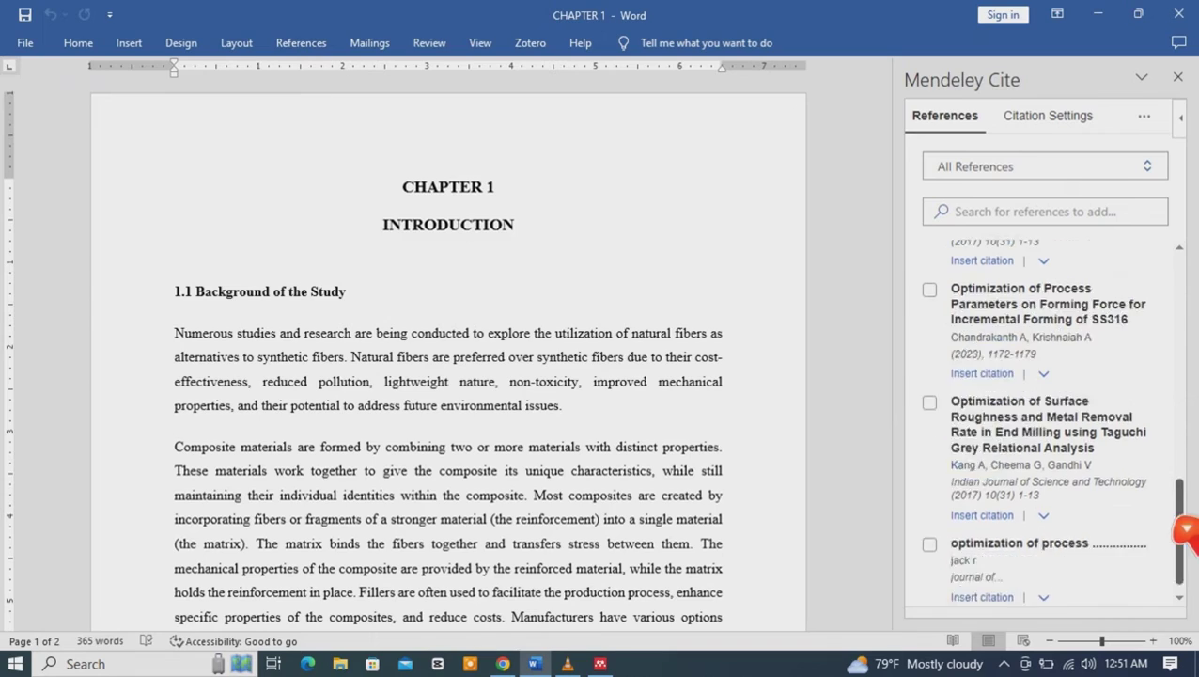
- Return to CHAPTER 1 from Reference Manager again and tick the 2021 bioenergy reference in Mendeley Cite
key("alt+Tab")
left_click(291, 396)
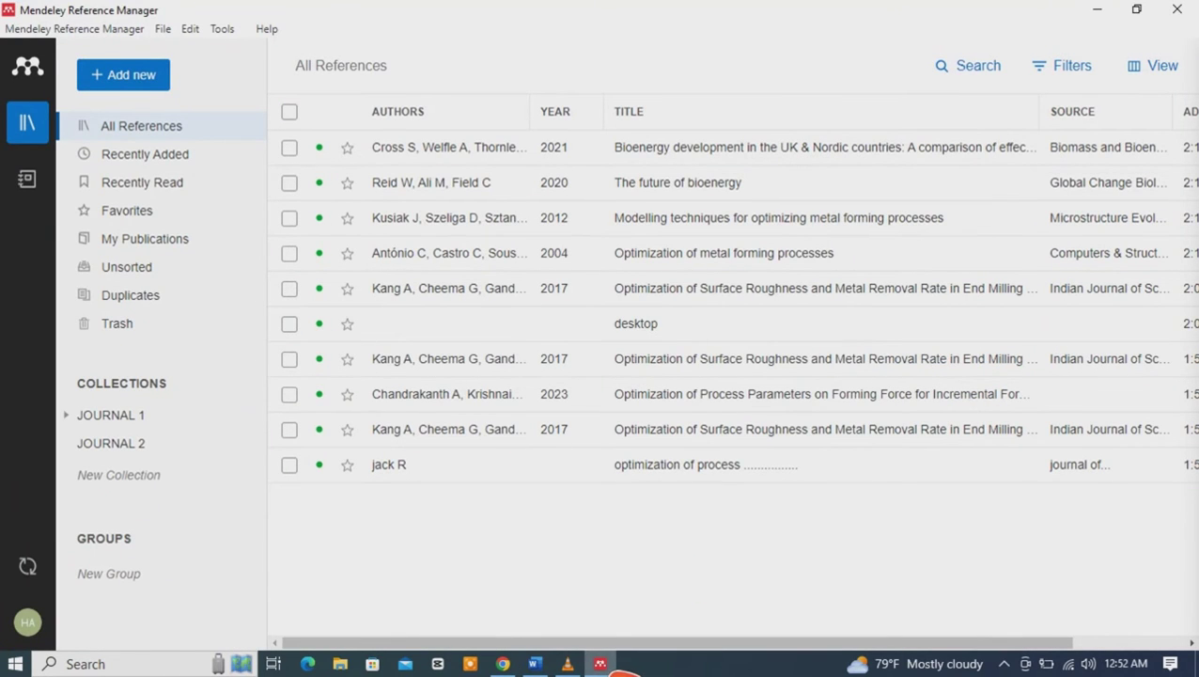
left_click(601, 663)
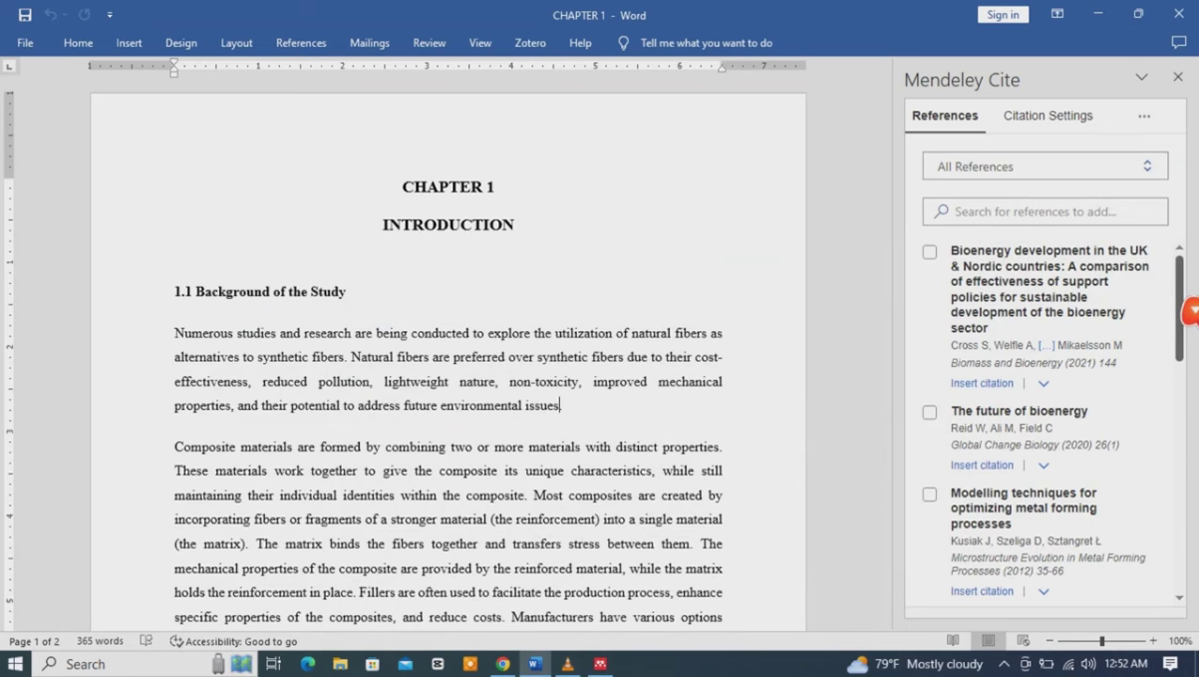
scroll(1182, 310, "down", 1)
scroll(1183, 310, "up", 1)
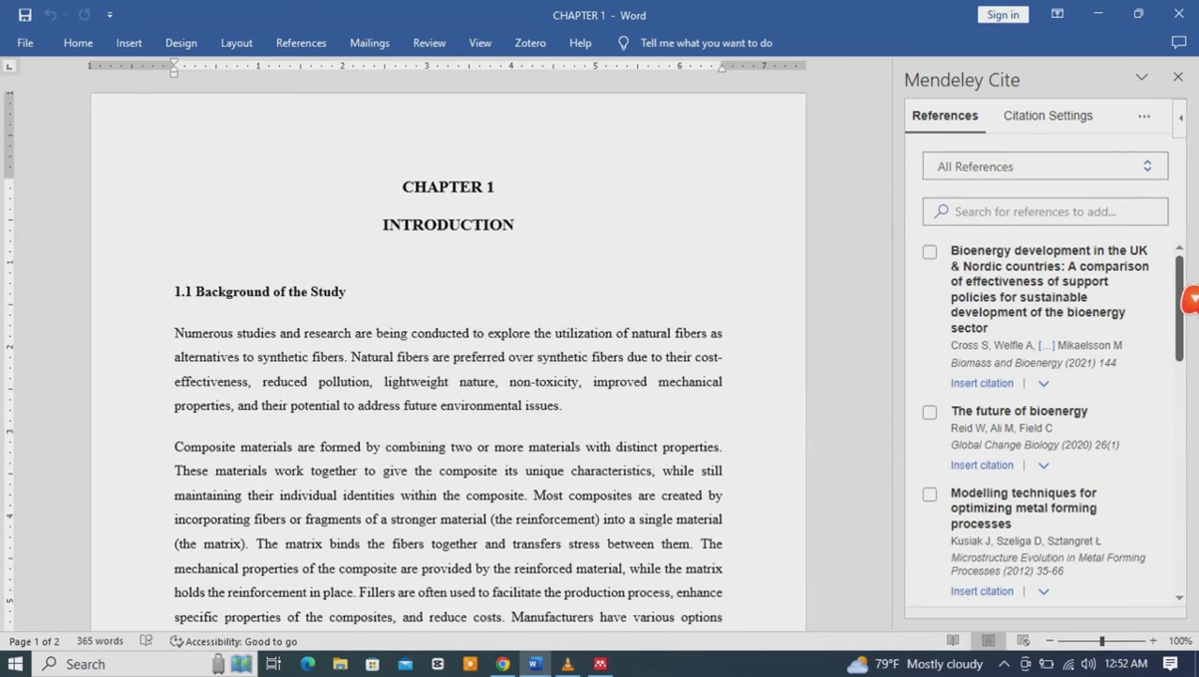
left_click(930, 253)
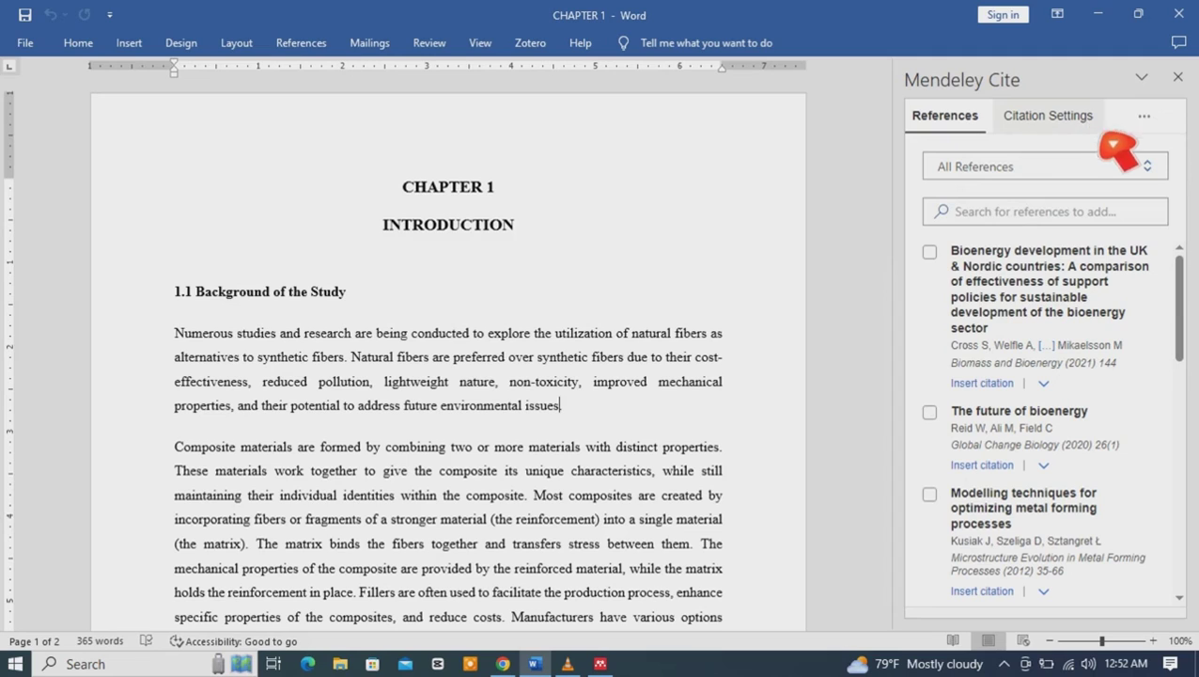
left_click(1049, 132)
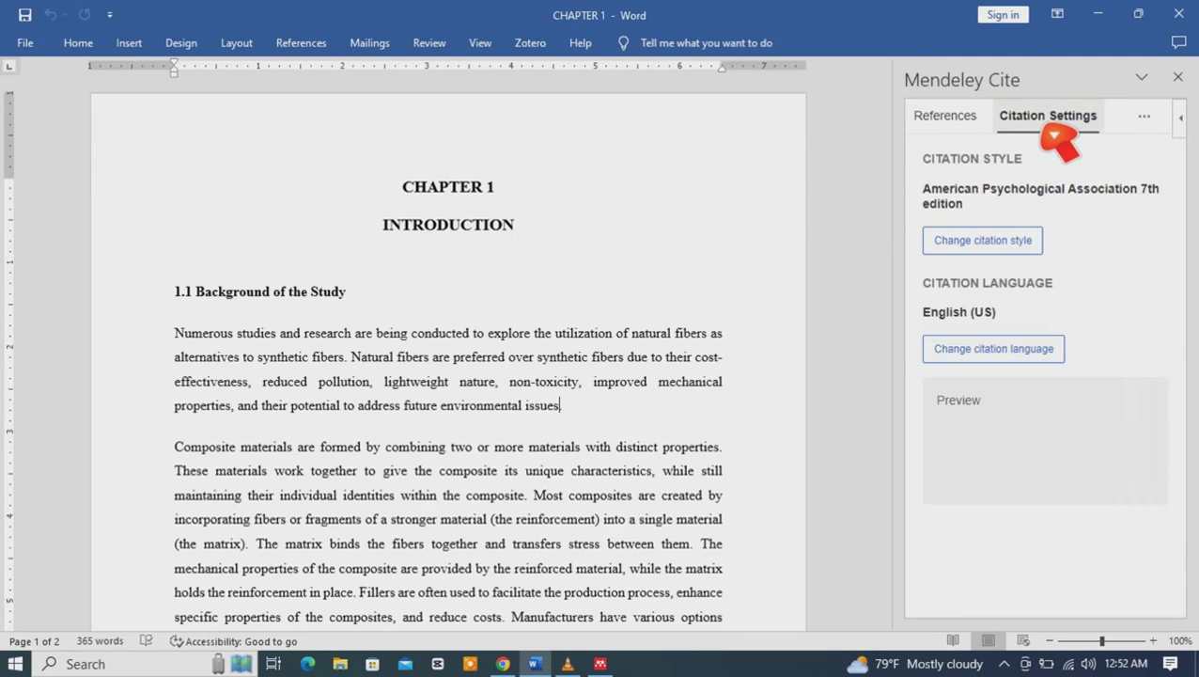
left_click(1020, 244)
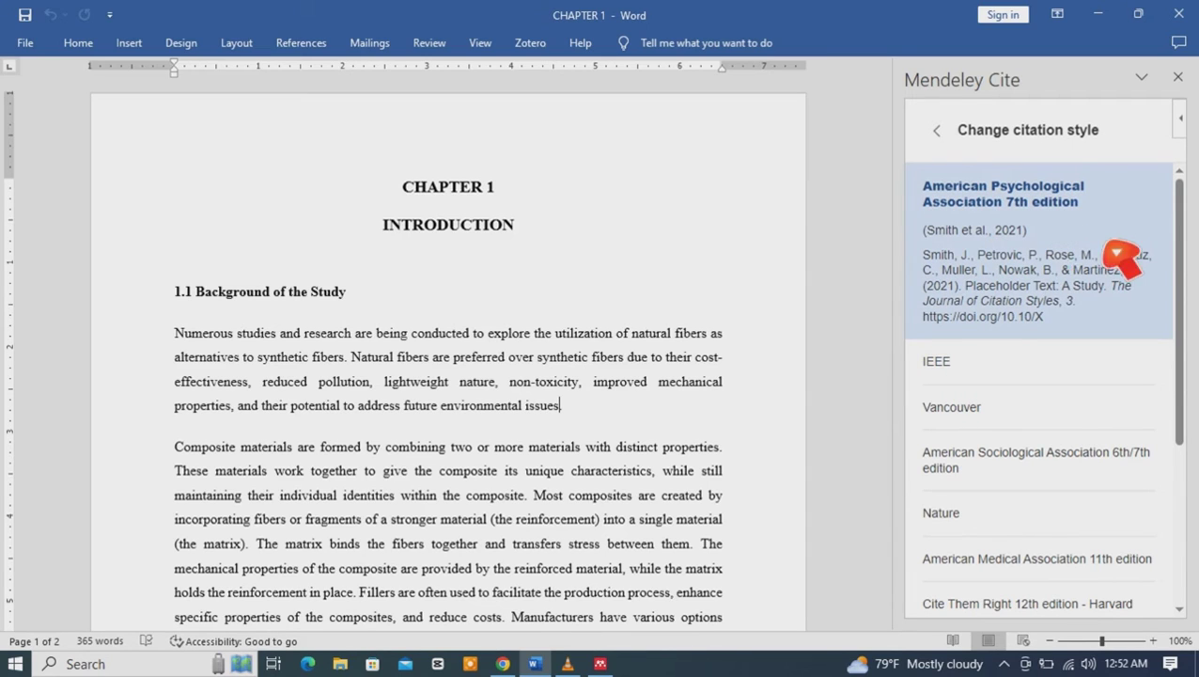
left_click(1015, 284)
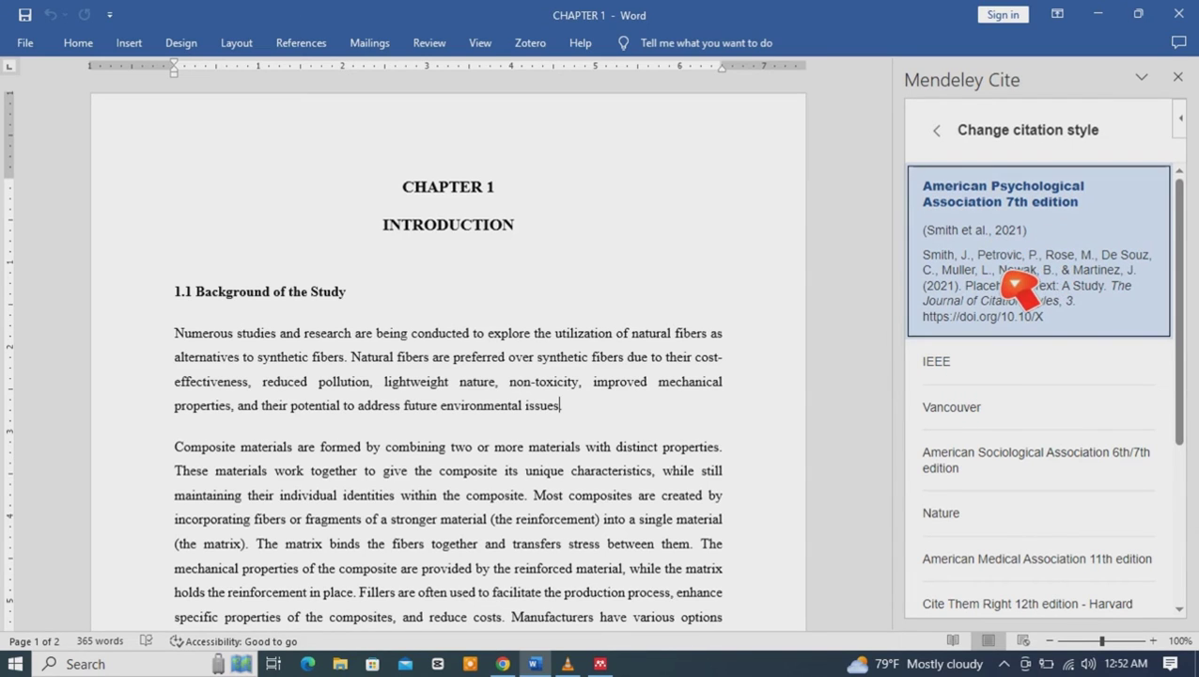
left_click(982, 369)
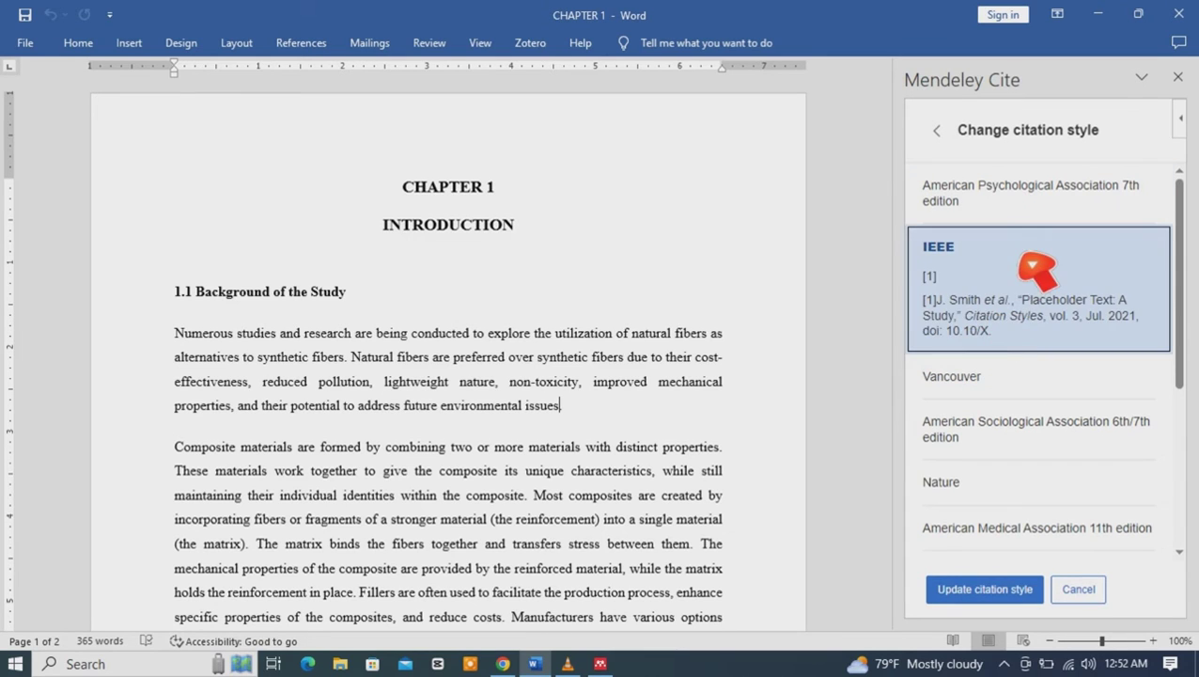
left_click(1030, 214)
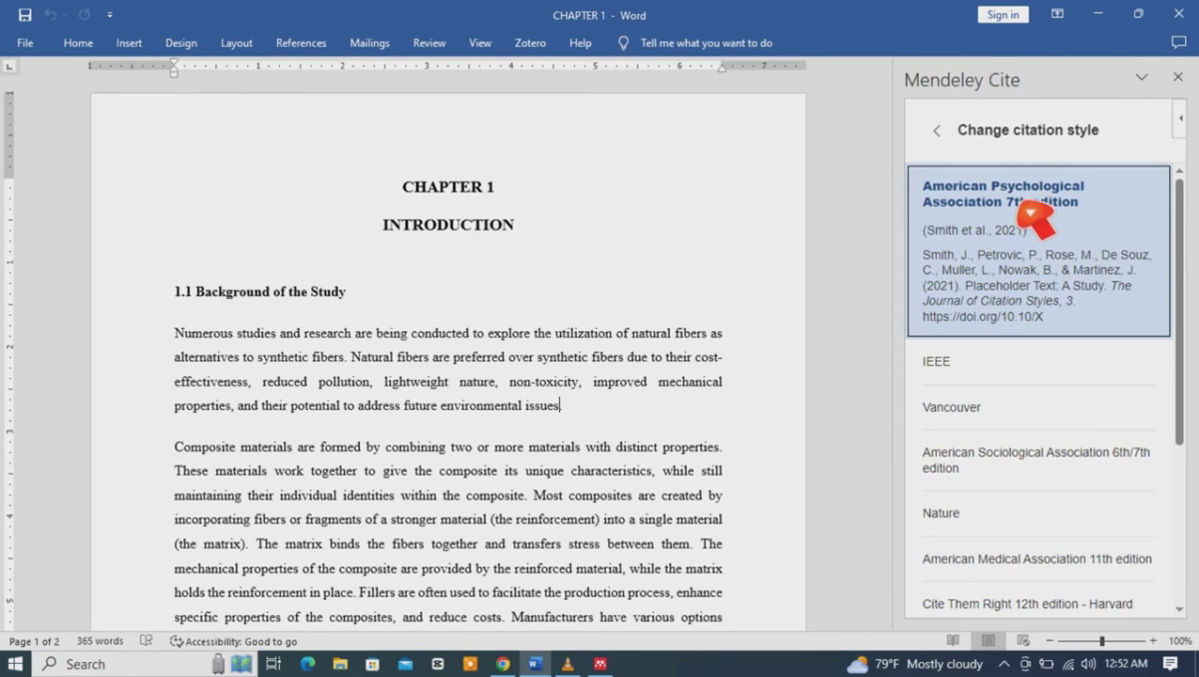
left_click_drag(1180, 322, 1194, 644)
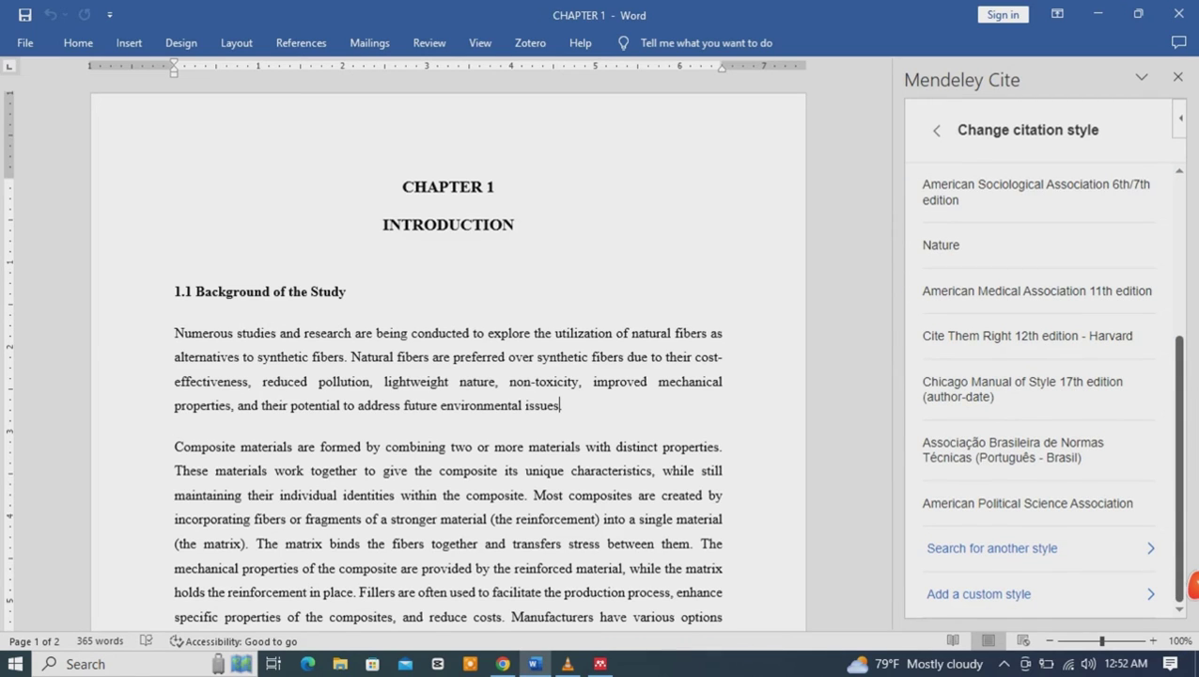
left_click_drag(1194, 584, 1194, 423)
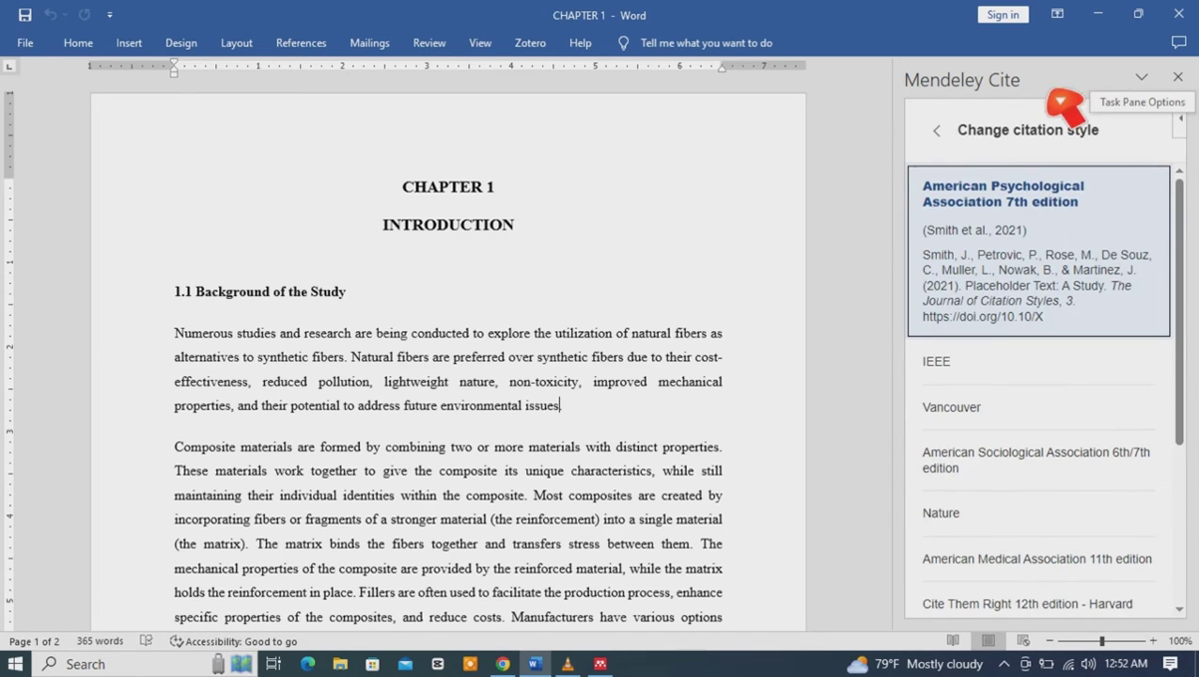
left_click(937, 131)
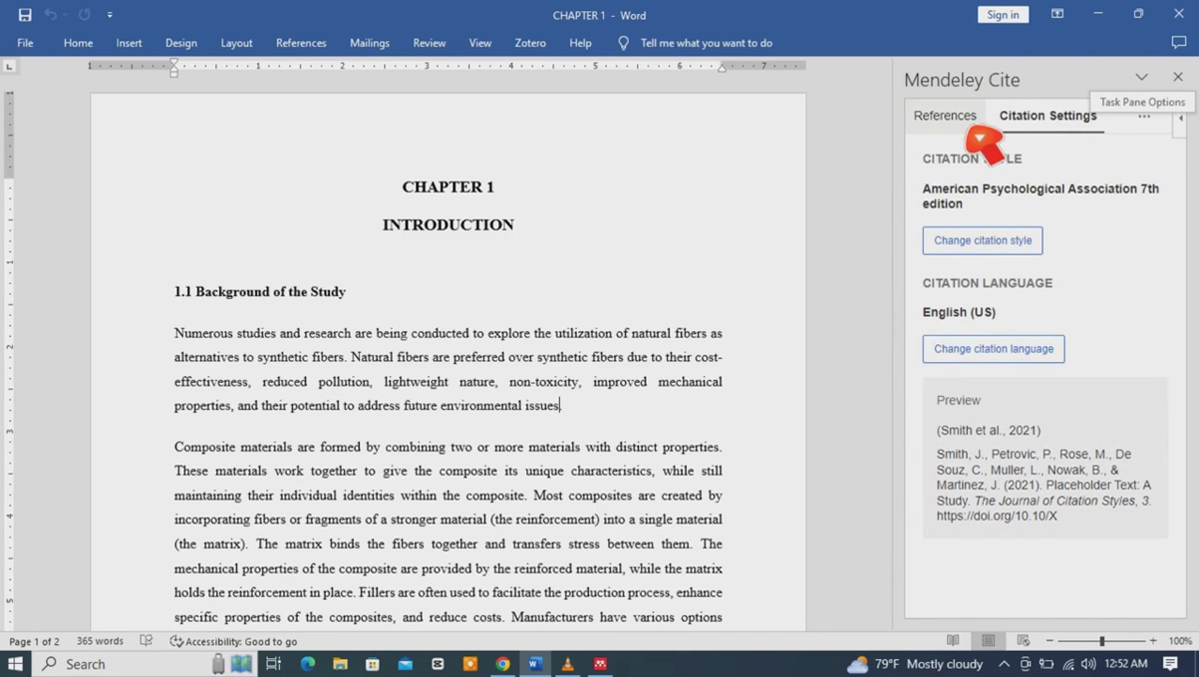
left_click(946, 116)
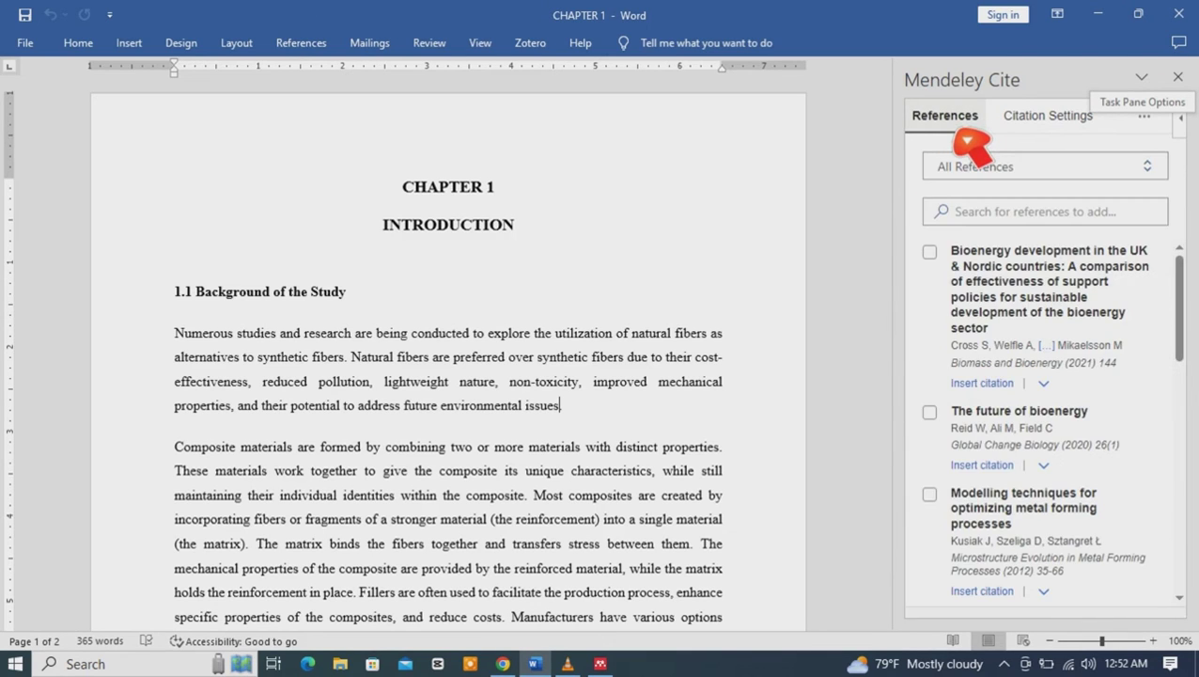
- Insert citations for Cross et al. 2021 and Reid et al. 2020, then select the inserted citation
left_click(929, 252)
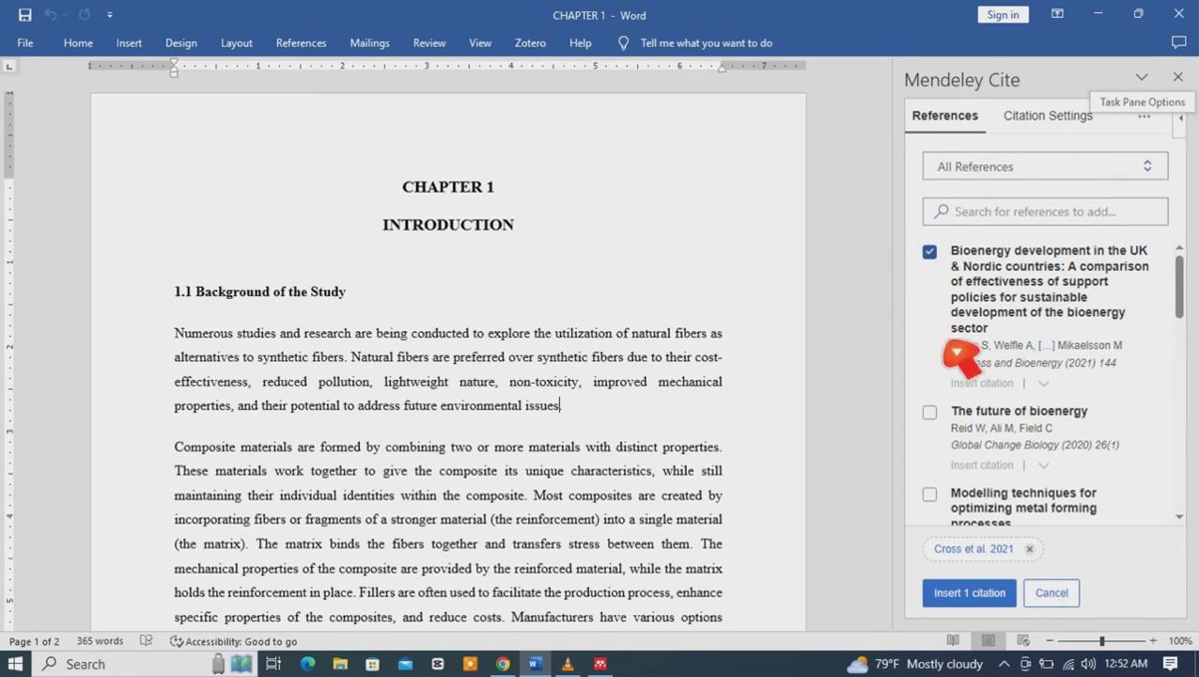
left_click(931, 412)
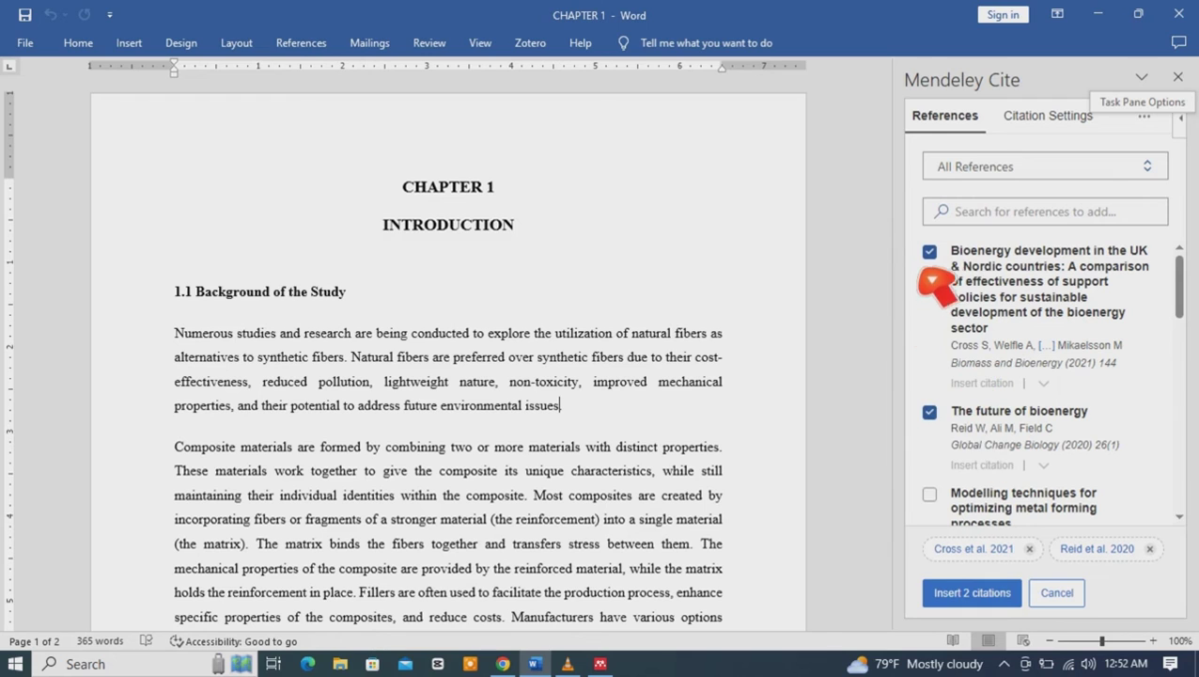
left_click(971, 592)
scroll(623, 428, "down", 3)
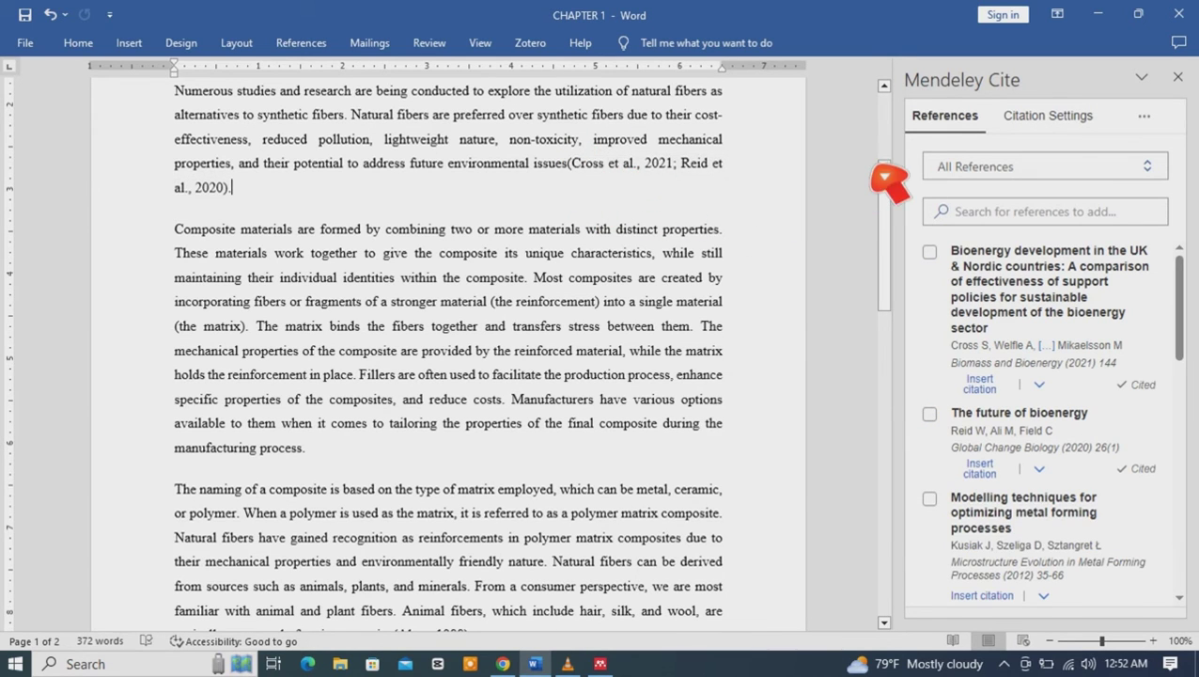
scroll(873, 177, "up", 4)
left_click(647, 381)
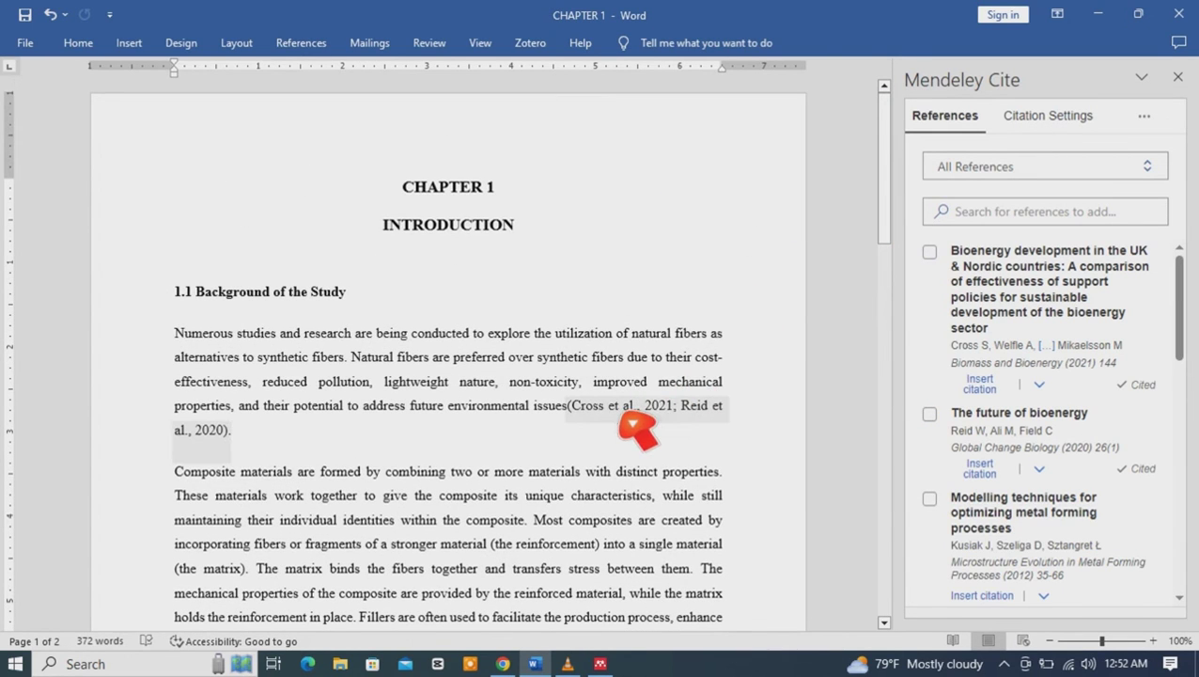
left_click(628, 423)
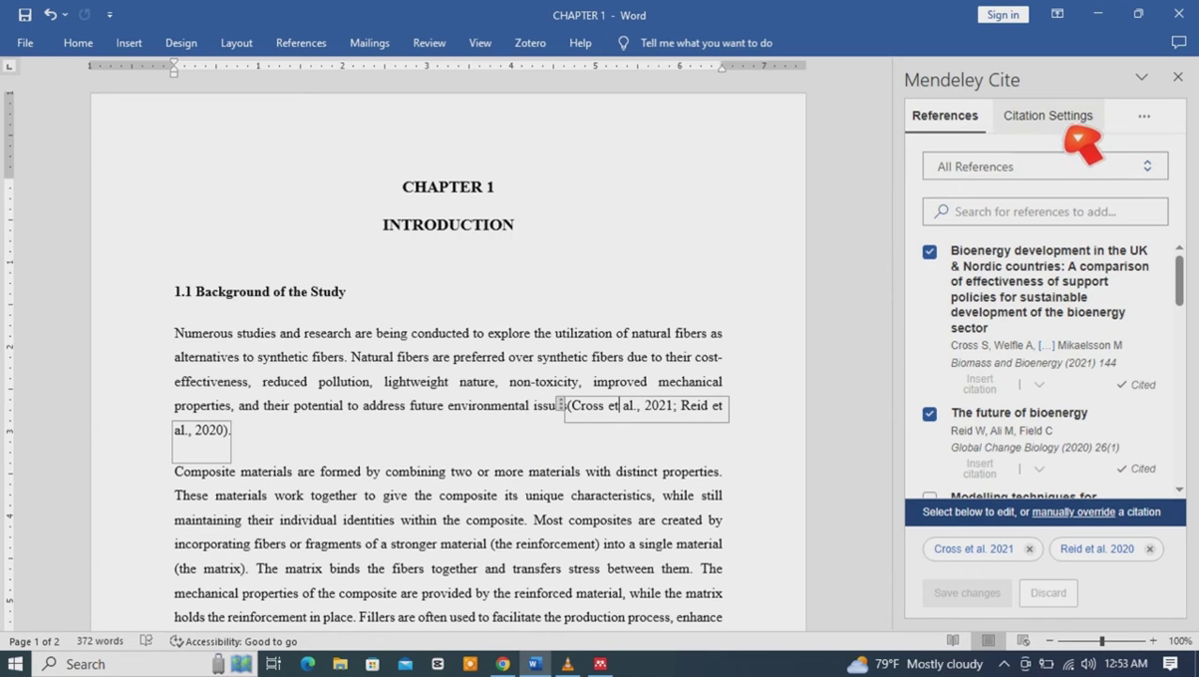
left_click(1046, 118)
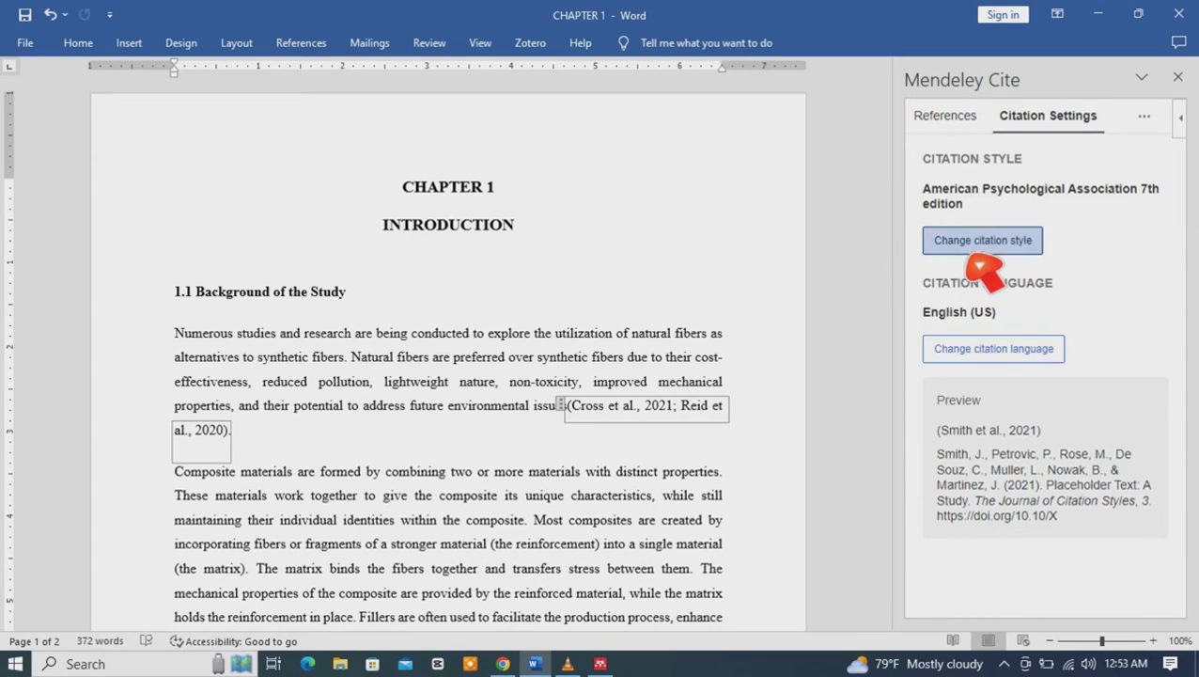
left_click(982, 242)
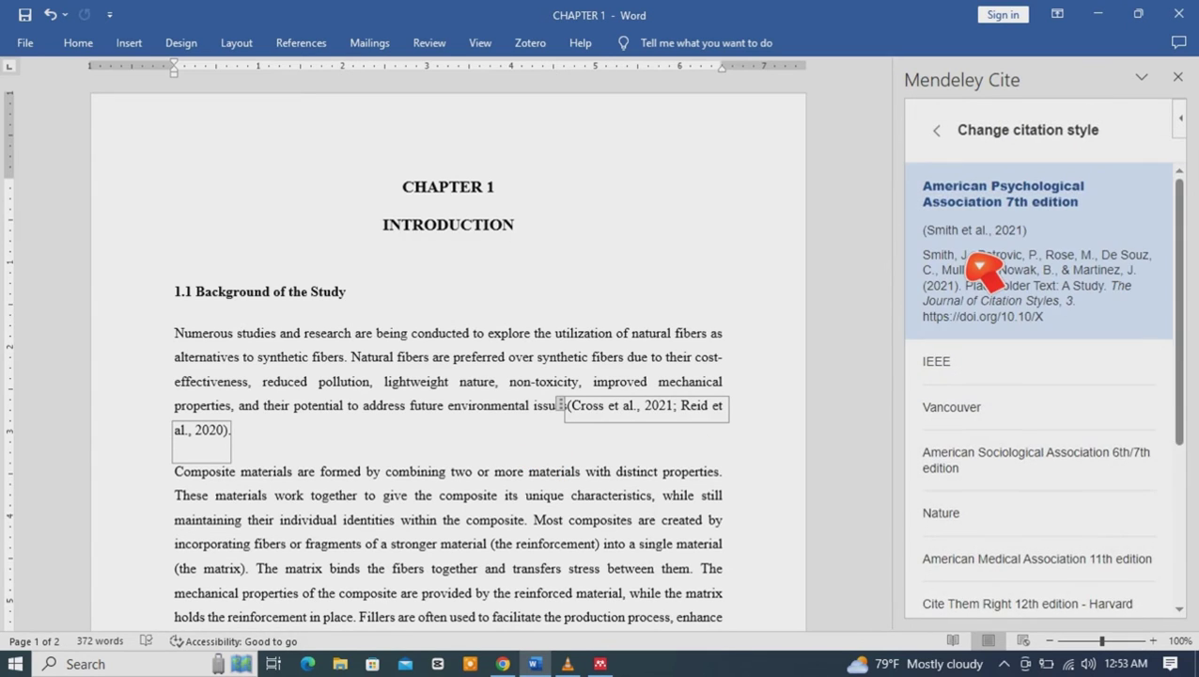
left_click(968, 376)
left_click(988, 585)
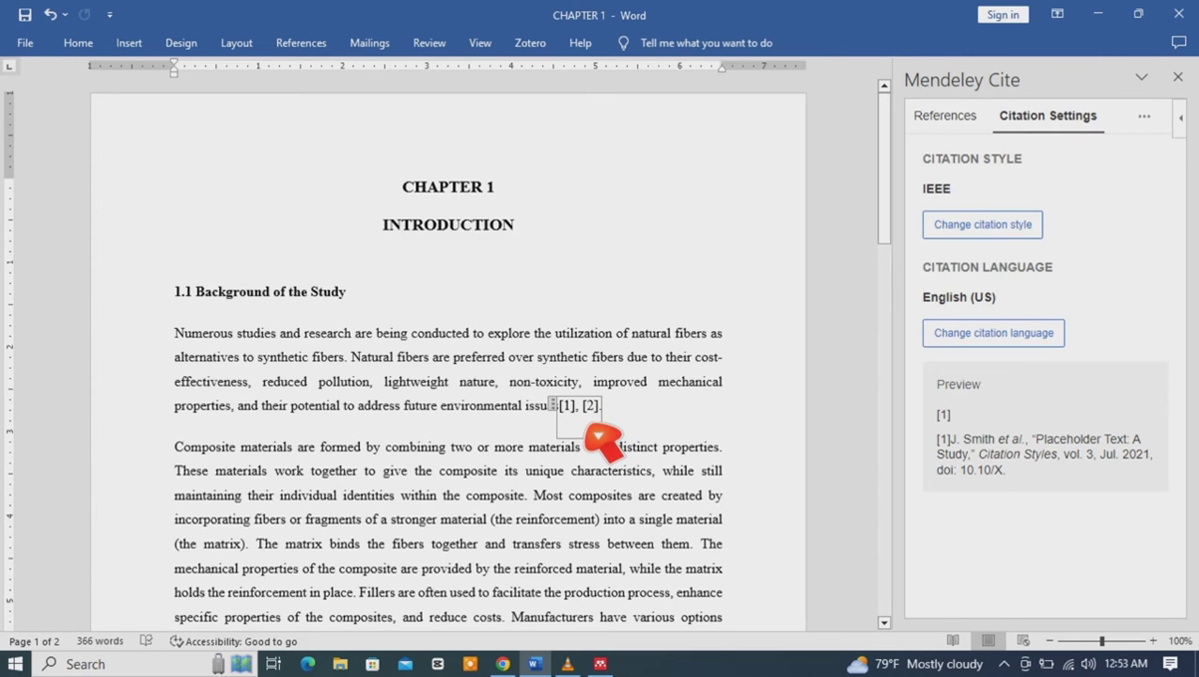
left_click(1003, 227)
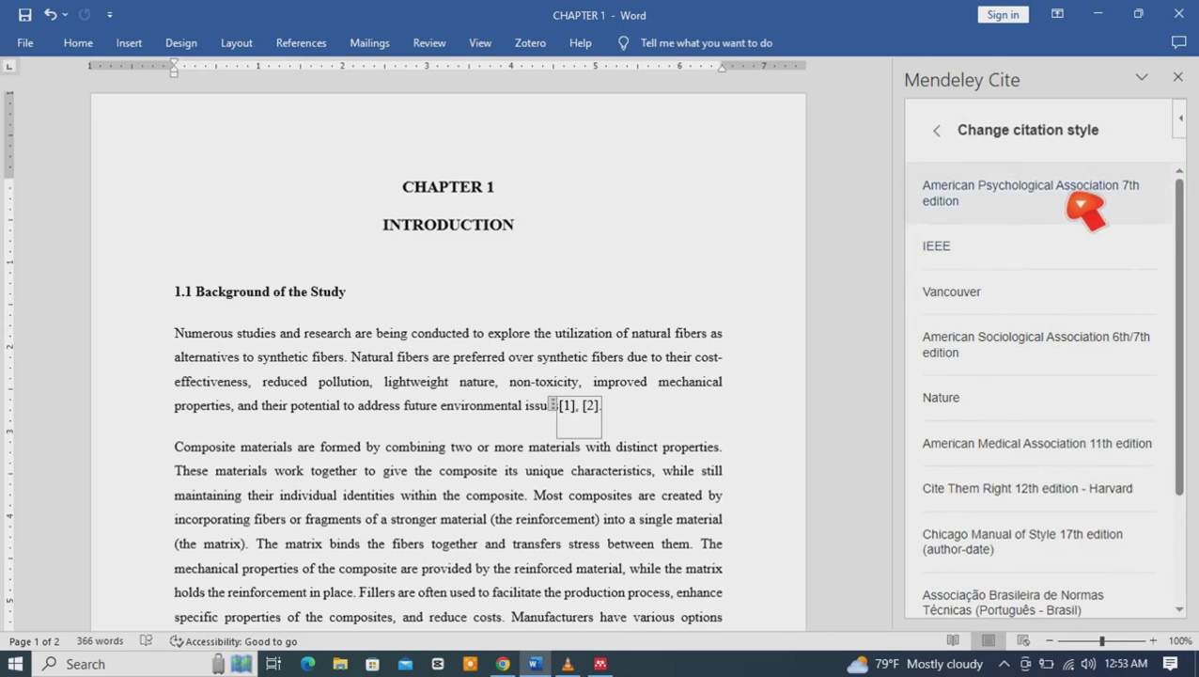
left_click(1009, 202)
left_click(996, 589)
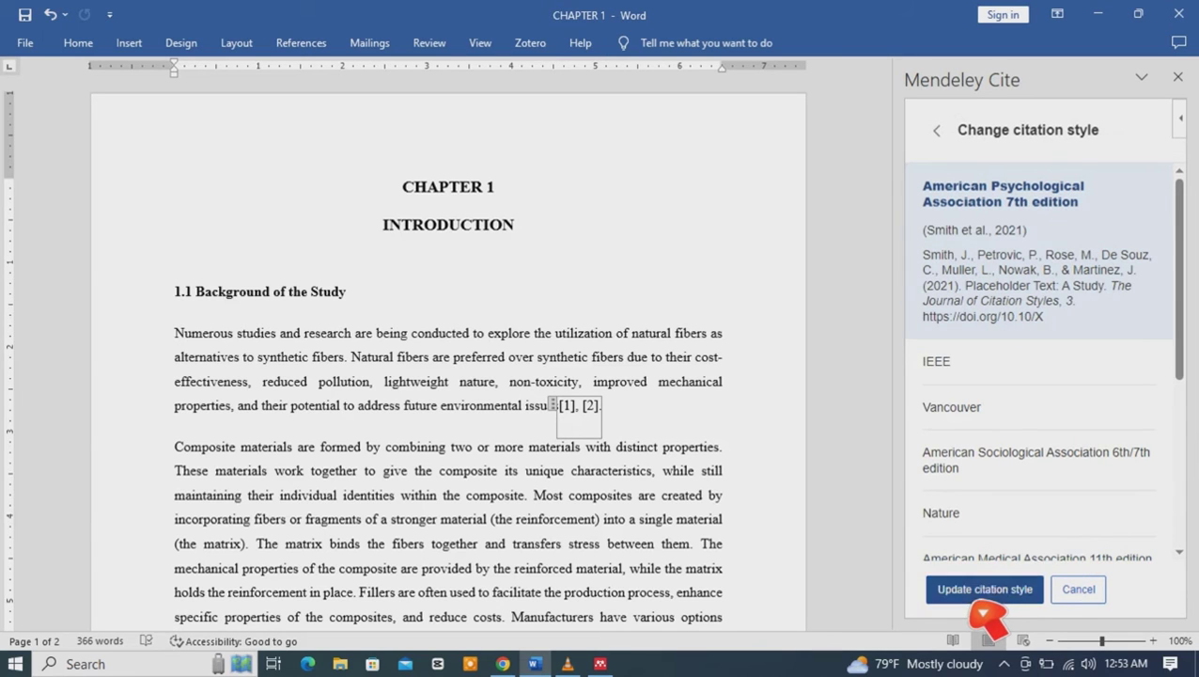
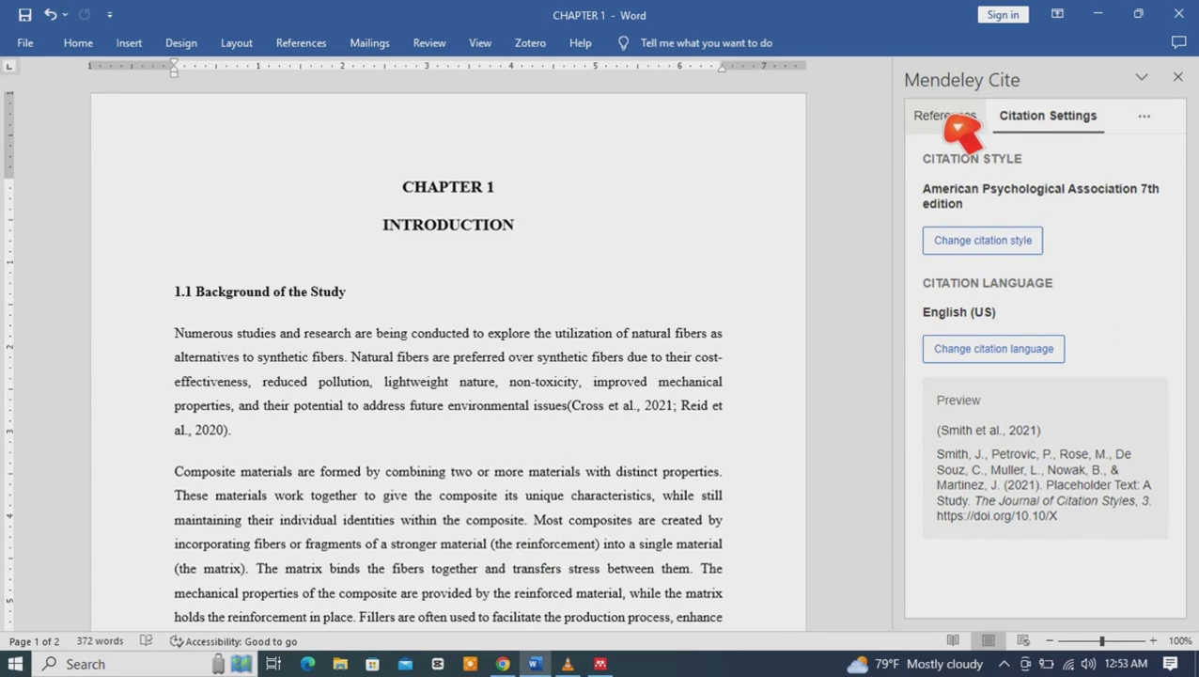
- Cite the Kusiak et al. 2012 modelling techniques reference after "composite"
left_click(949, 116)
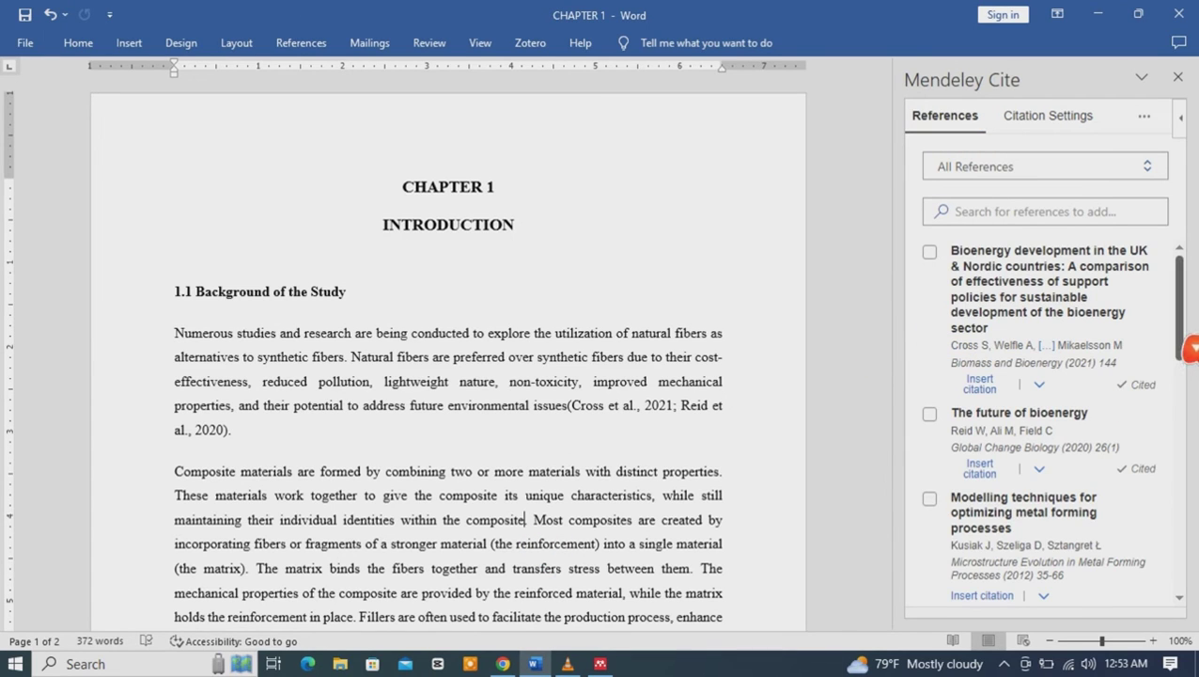
scroll(978, 390, "down", 3)
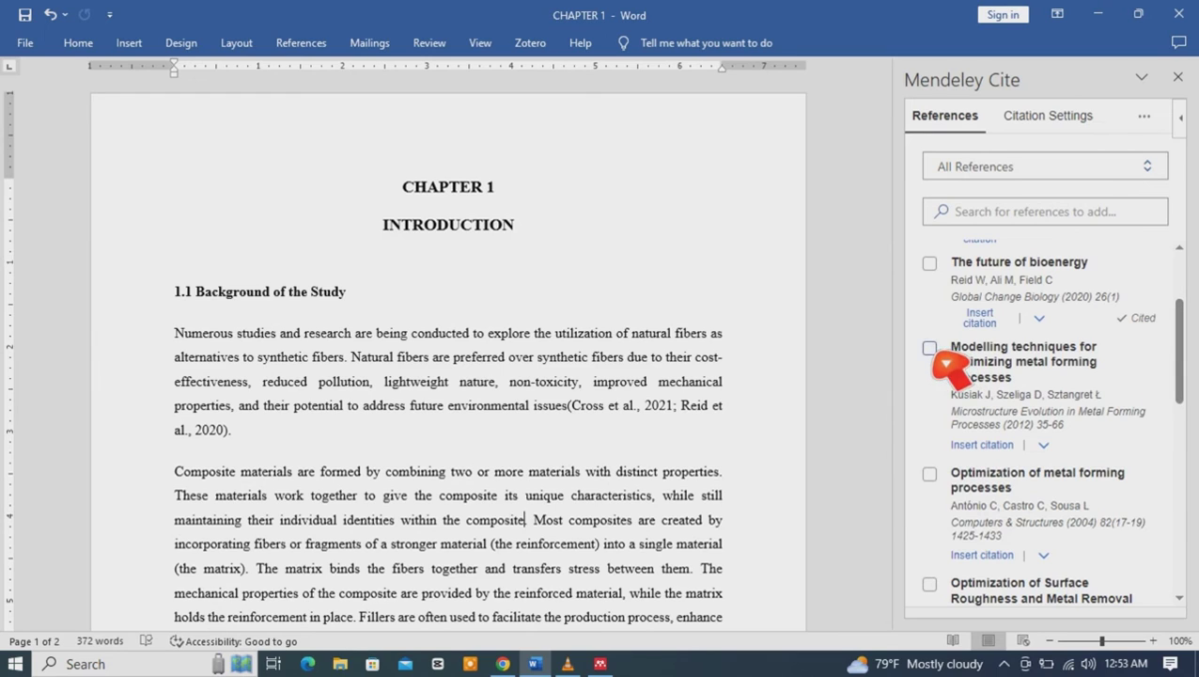
left_click(930, 349)
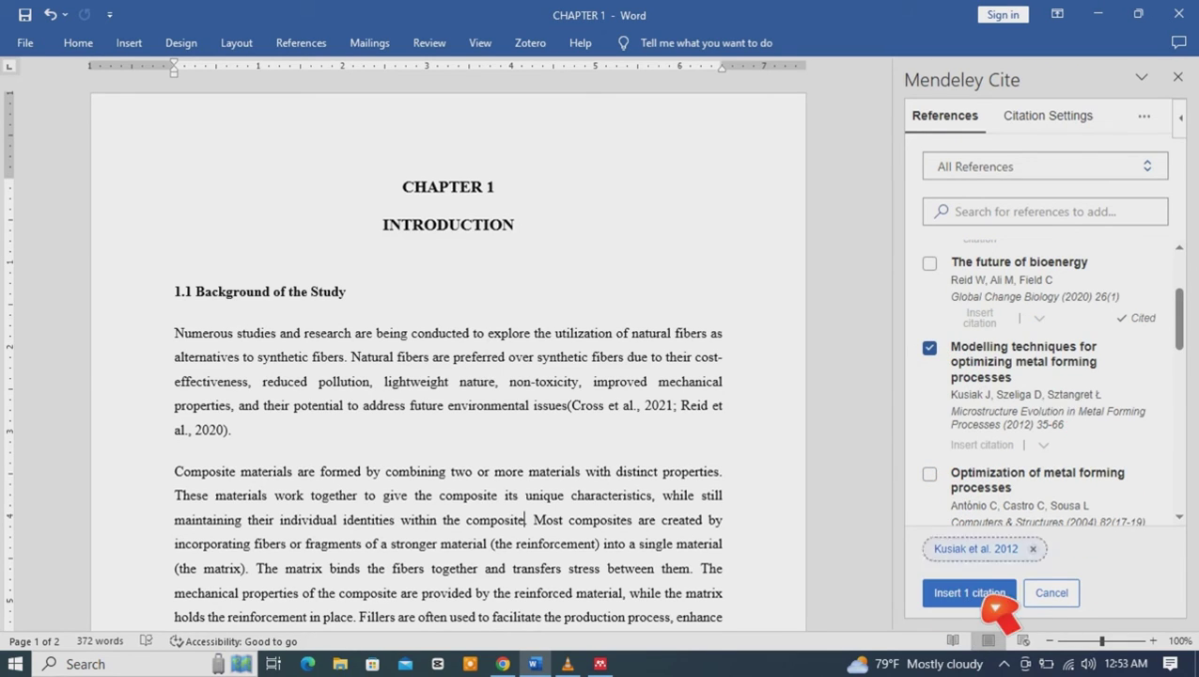
left_click(968, 592)
- Cite the bioenergy, metal forming optimization and Reid references together after "manufacturing process"
scroll(610, 527, "down", 4)
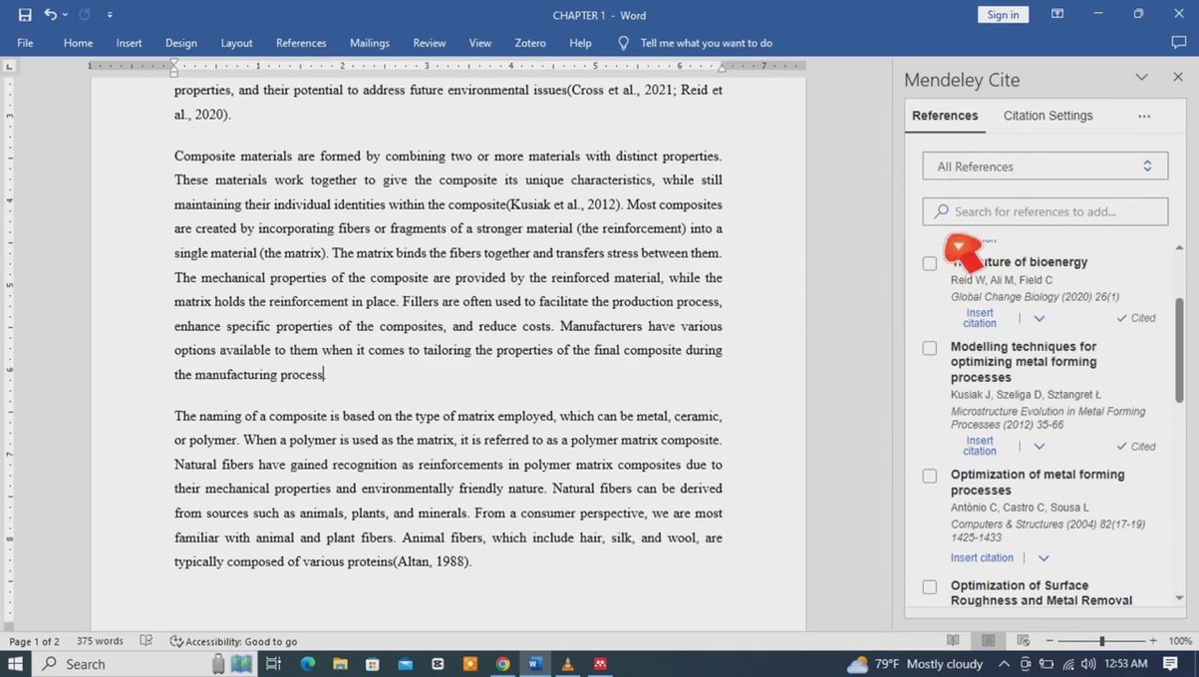
left_click(932, 267)
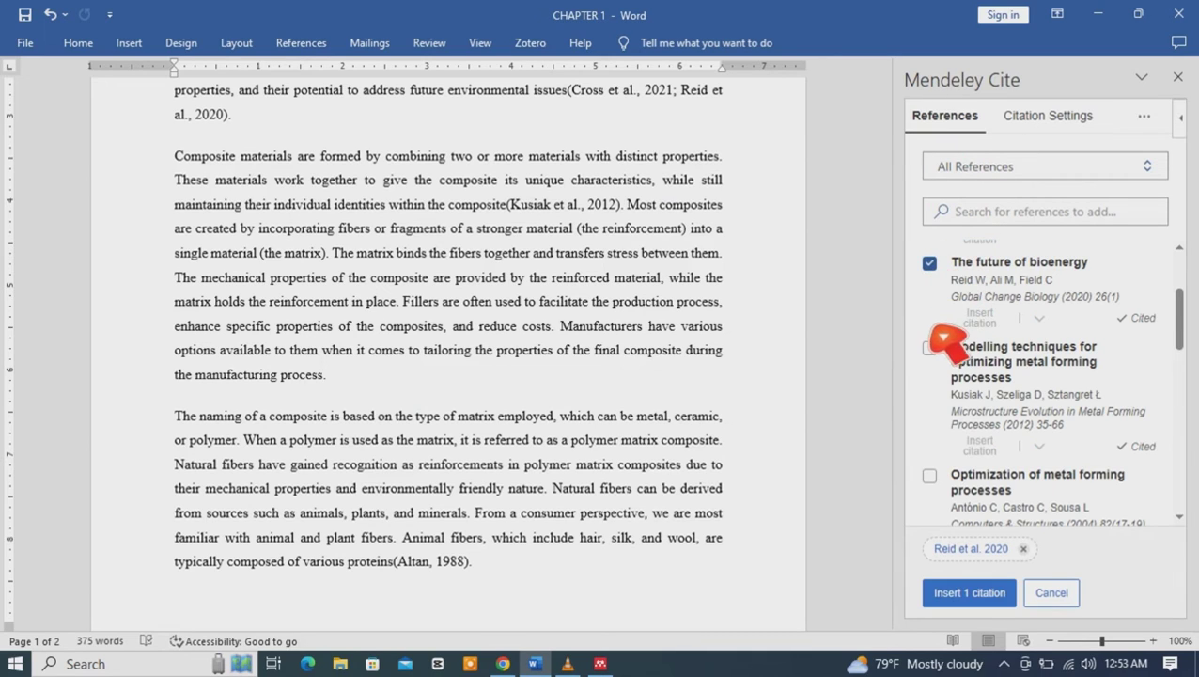
left_click(931, 477)
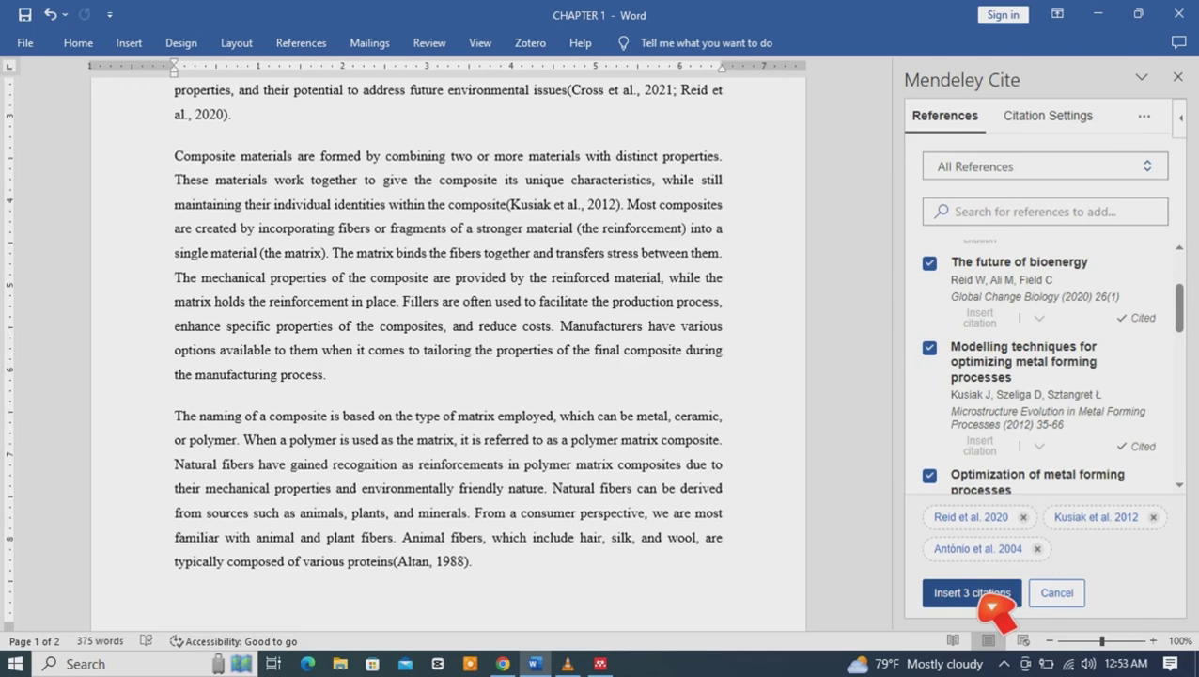
left_click(972, 592)
scroll(789, 482, "down", 3)
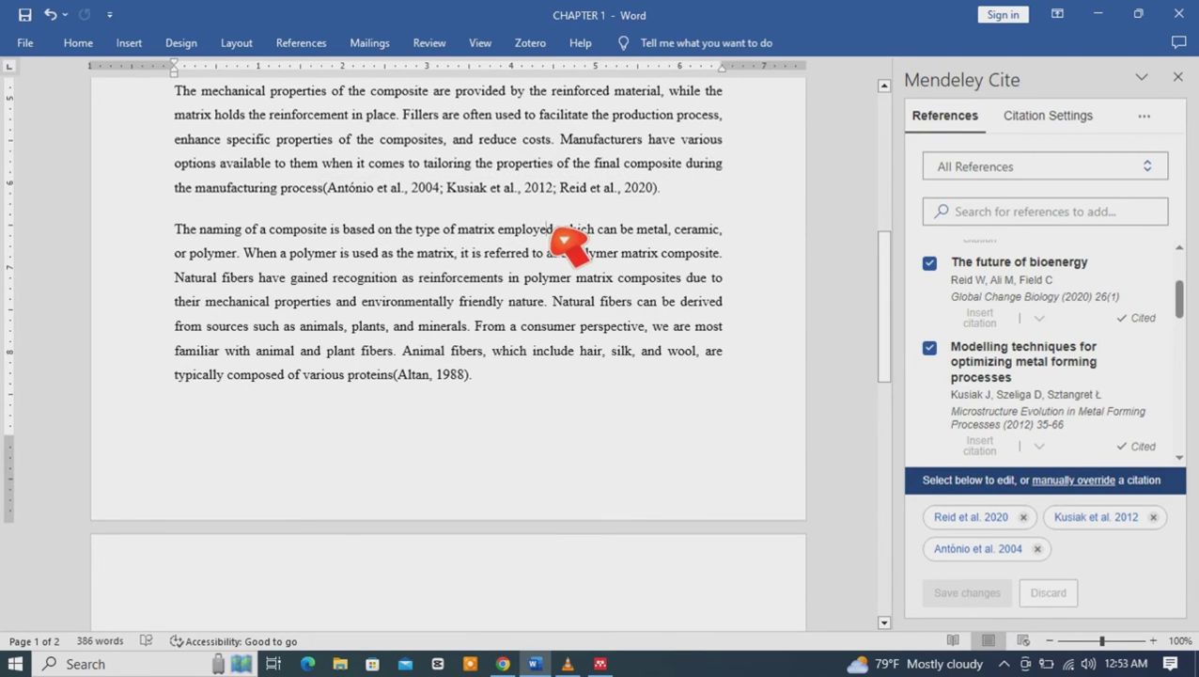
- Change the Mendeley Cite style to Vancouver so the three-reference citation reads (2–4)
left_click(364, 199)
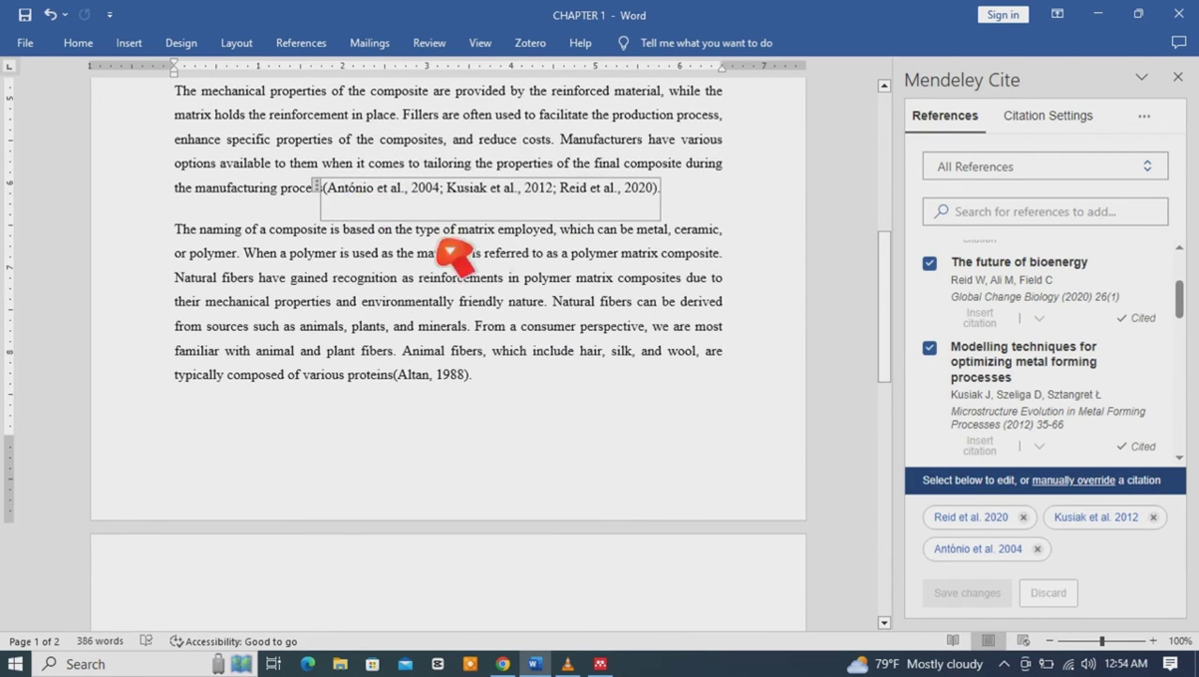
left_click(505, 278)
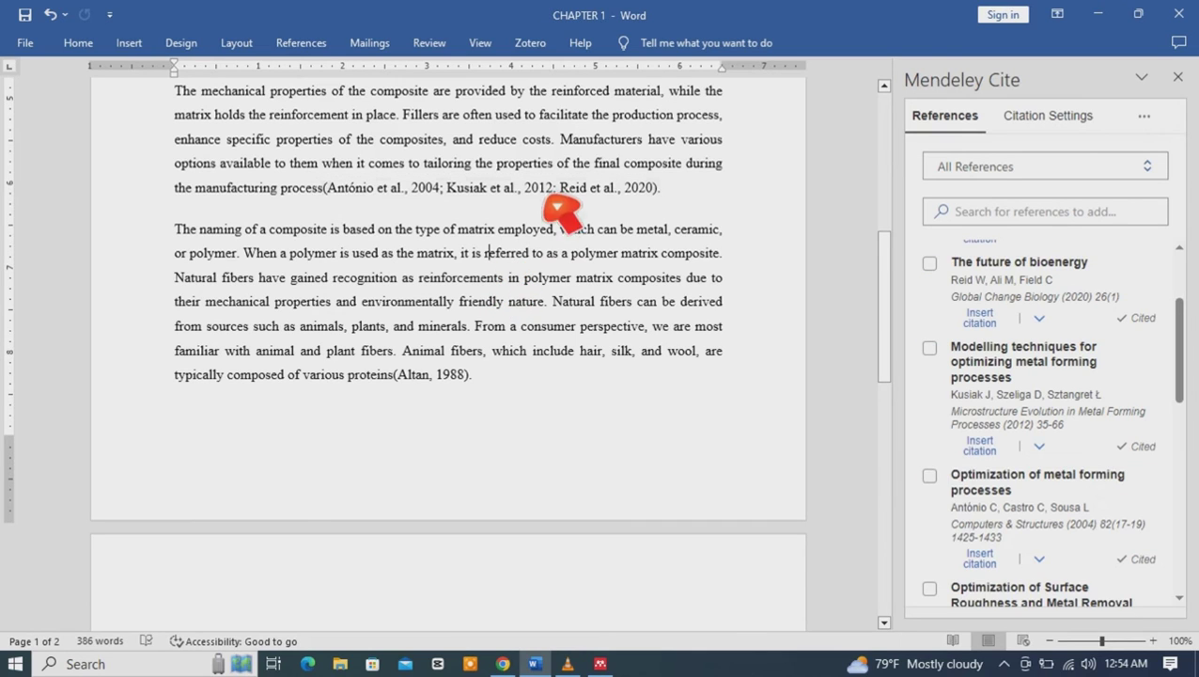
left_click(645, 190)
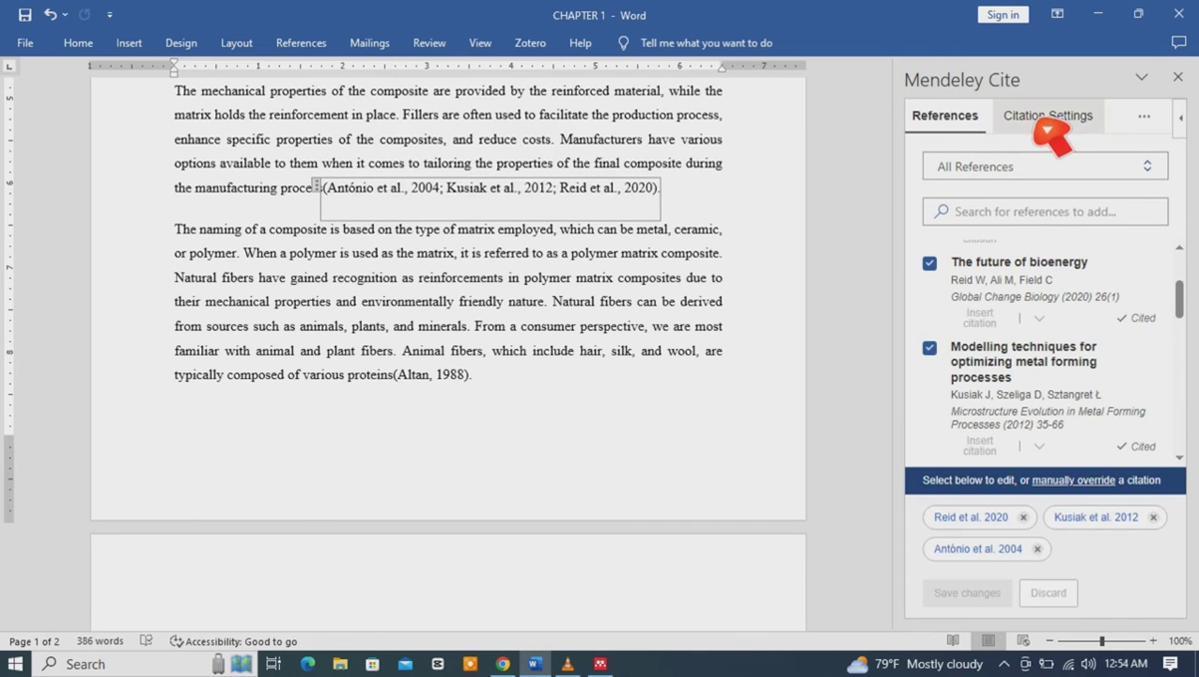
left_click(1046, 122)
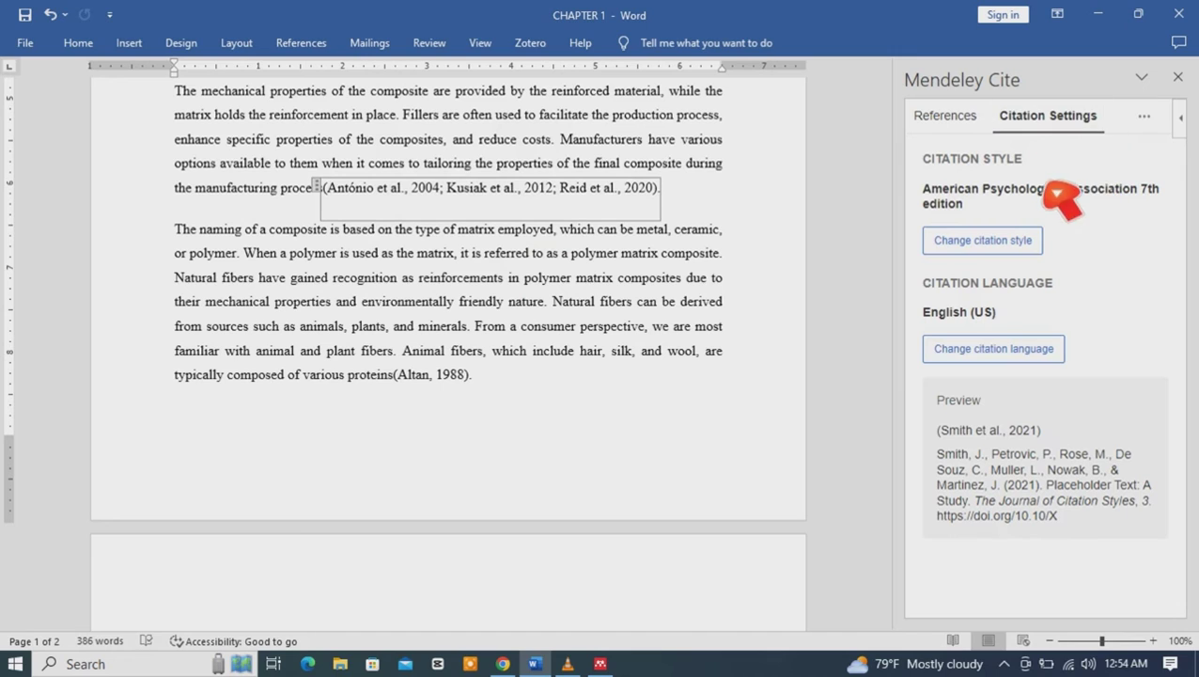
left_click(994, 241)
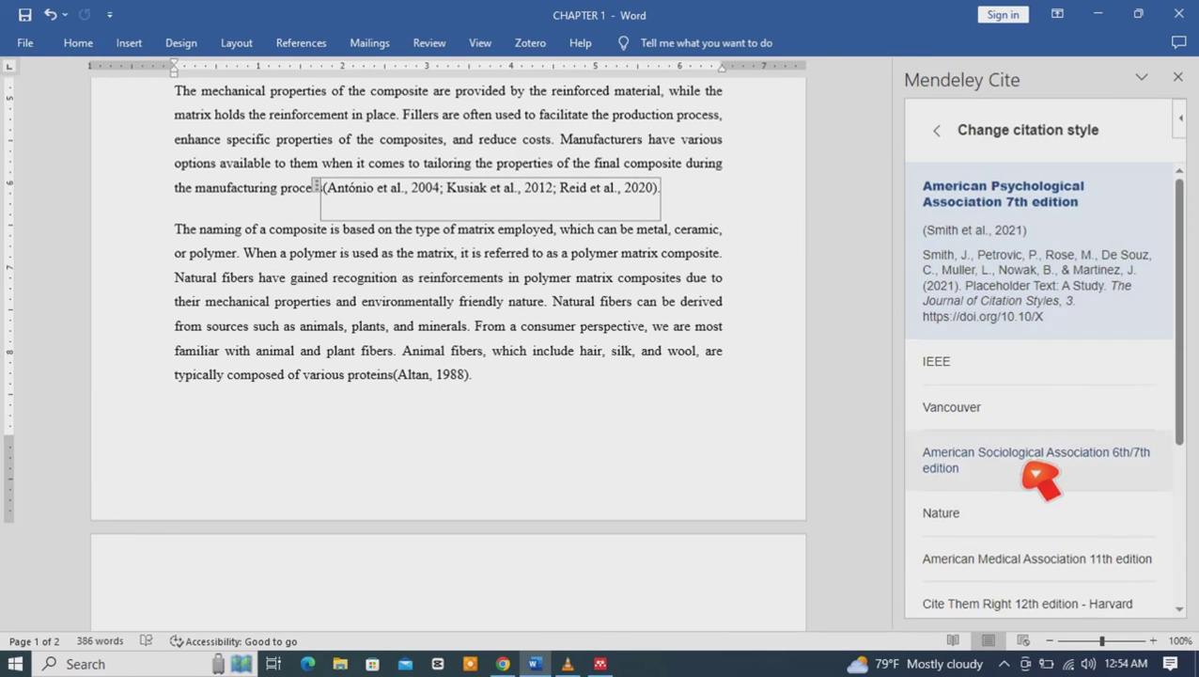
left_click(996, 413)
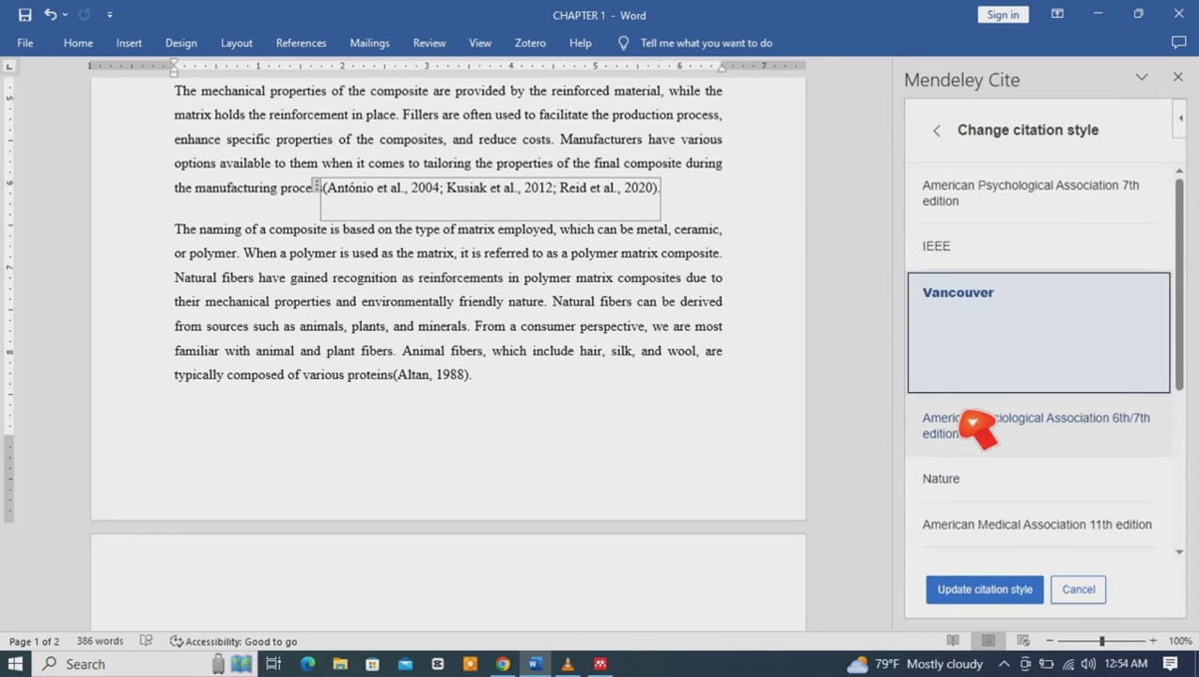
left_click(987, 589)
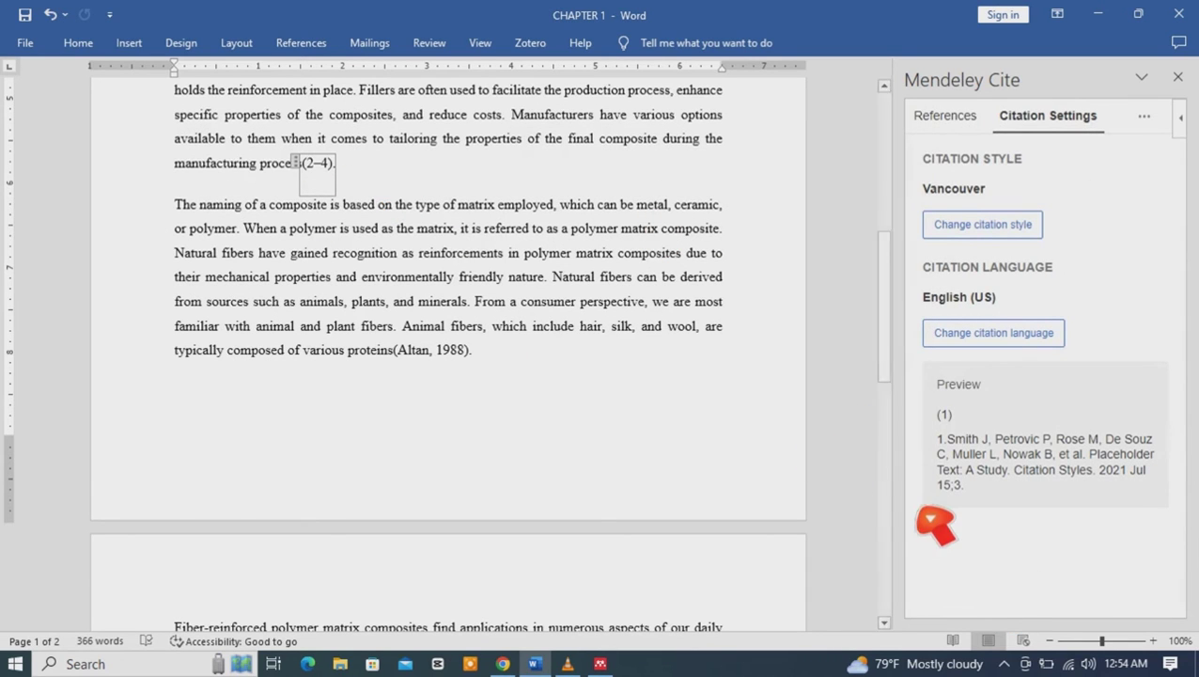
key("Page_Down")
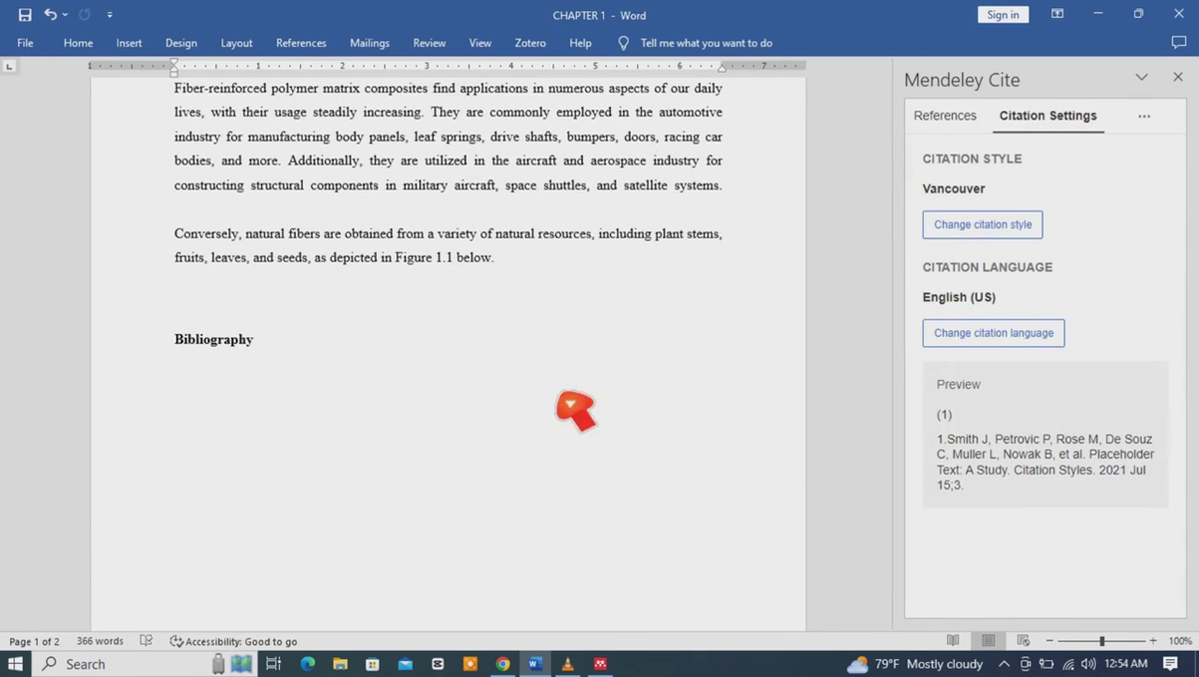
- Insert a numbered bibliography listing Cross, Reid, Kusiak and António under the Bibliography heading
left_click(334, 380)
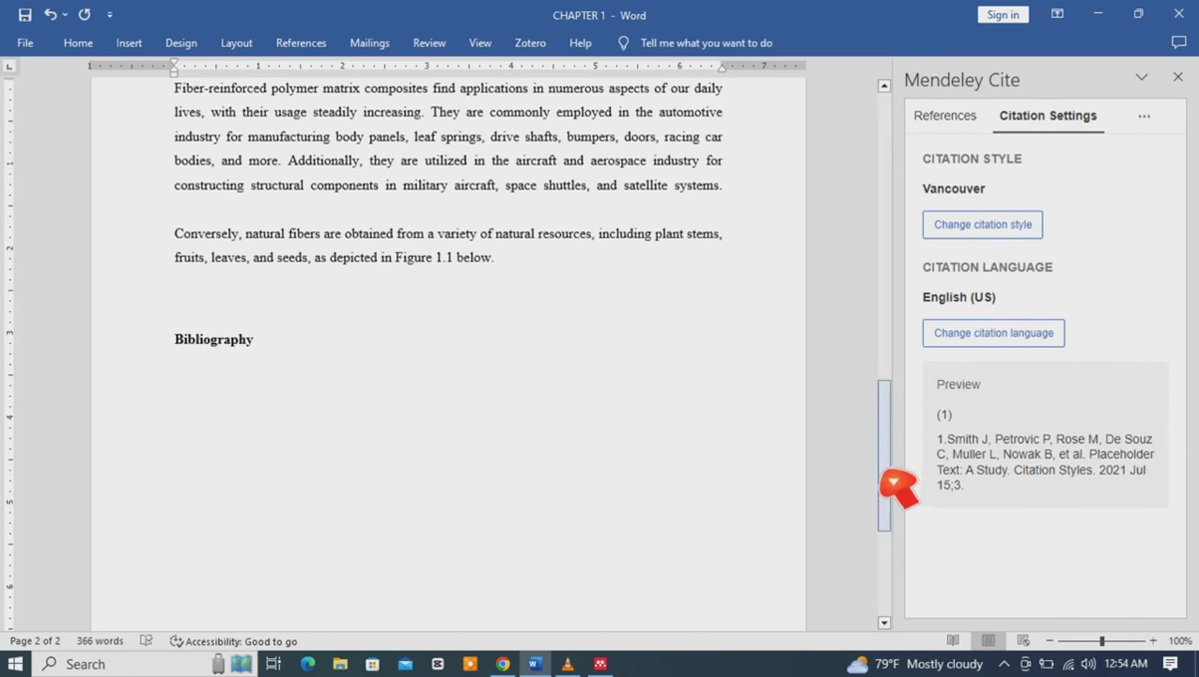
left_click(1146, 120)
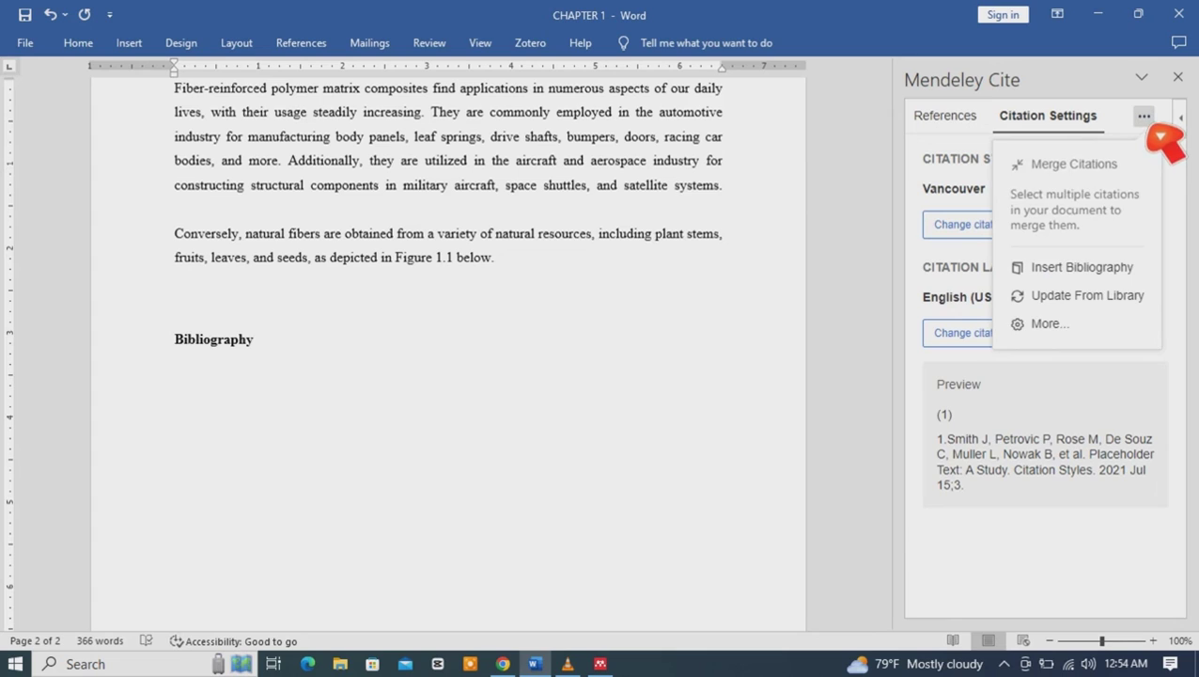
left_click(1080, 270)
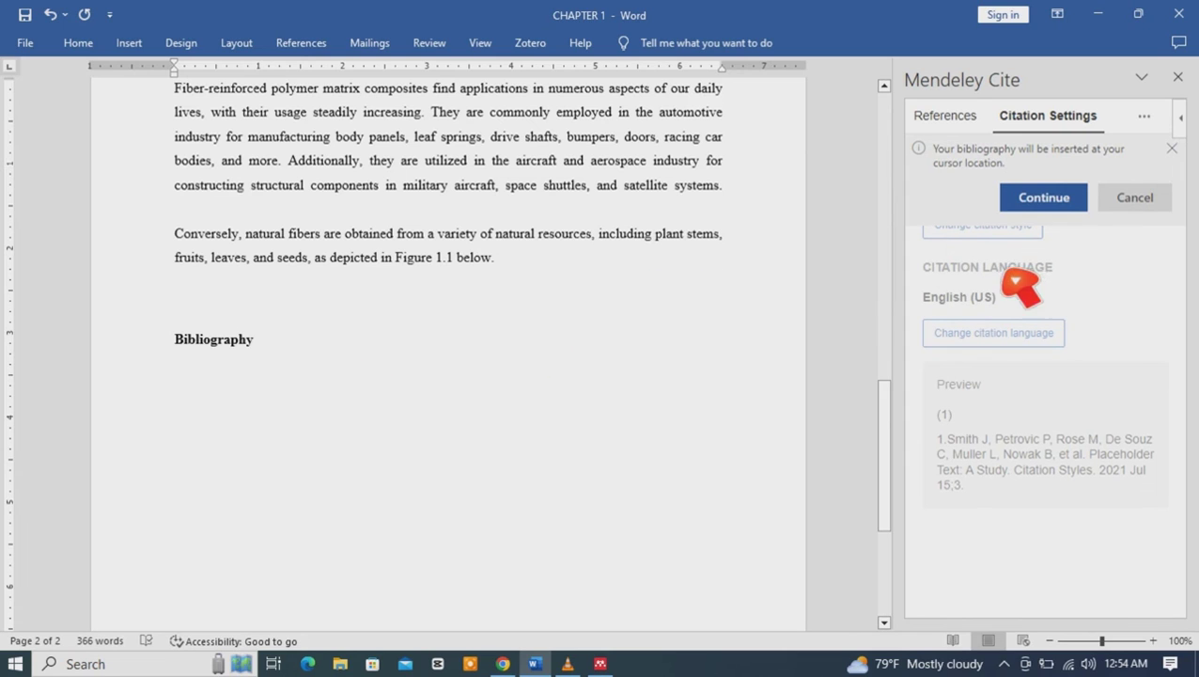
left_click(1064, 208)
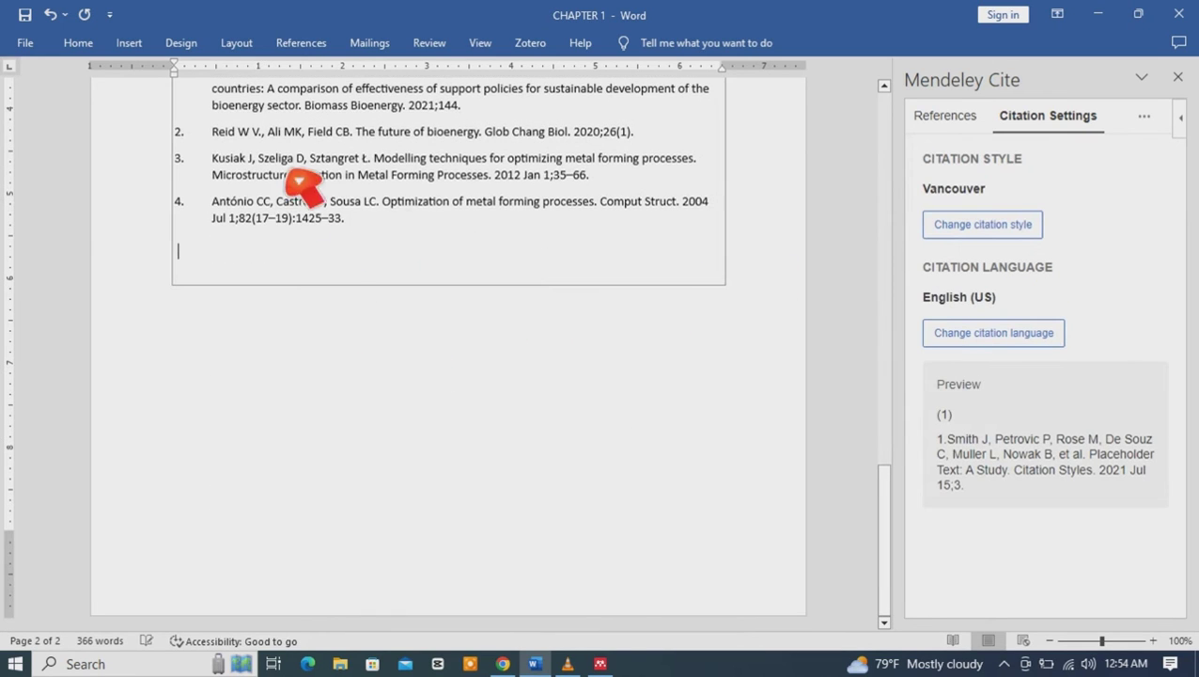
scroll(898, 102, "up", 4)
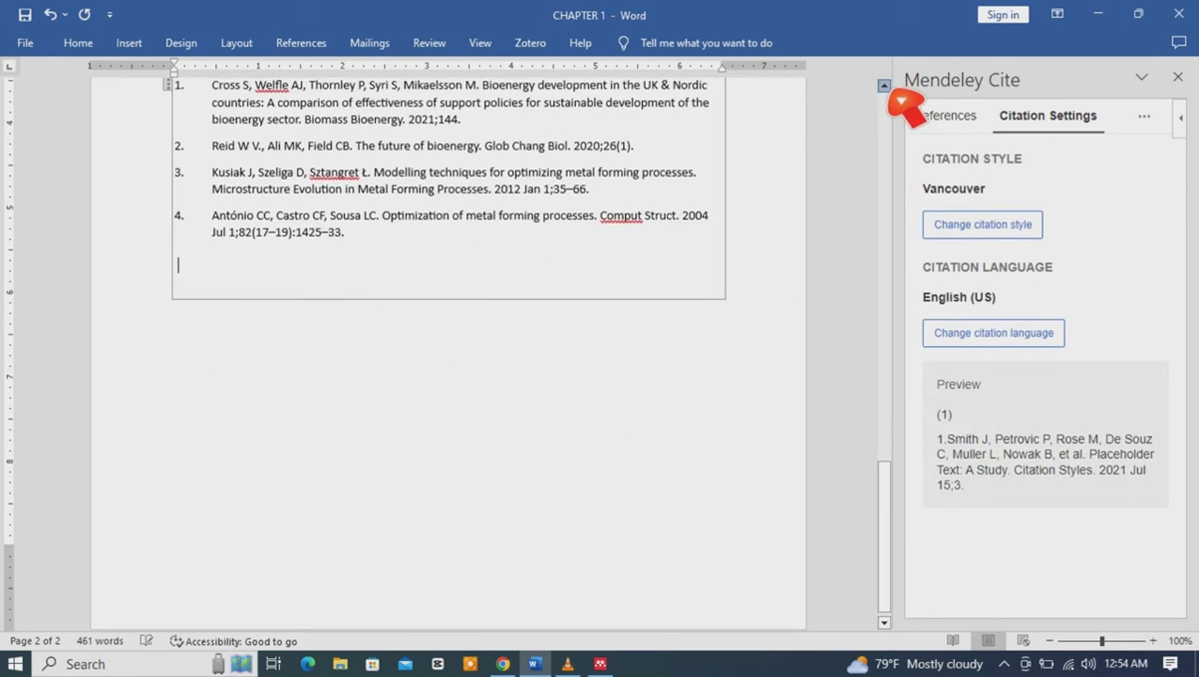
scroll(898, 99, "up", 2)
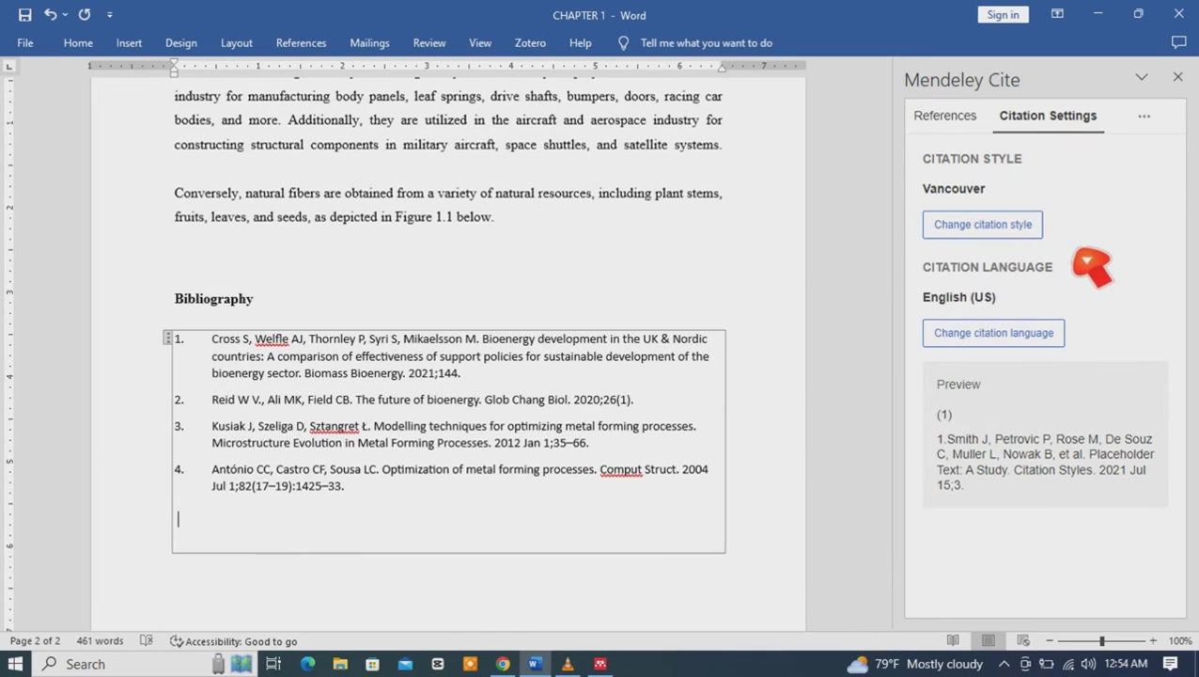
- Try the APA 7th edition citation style and update the bibliography with it
left_click(998, 229)
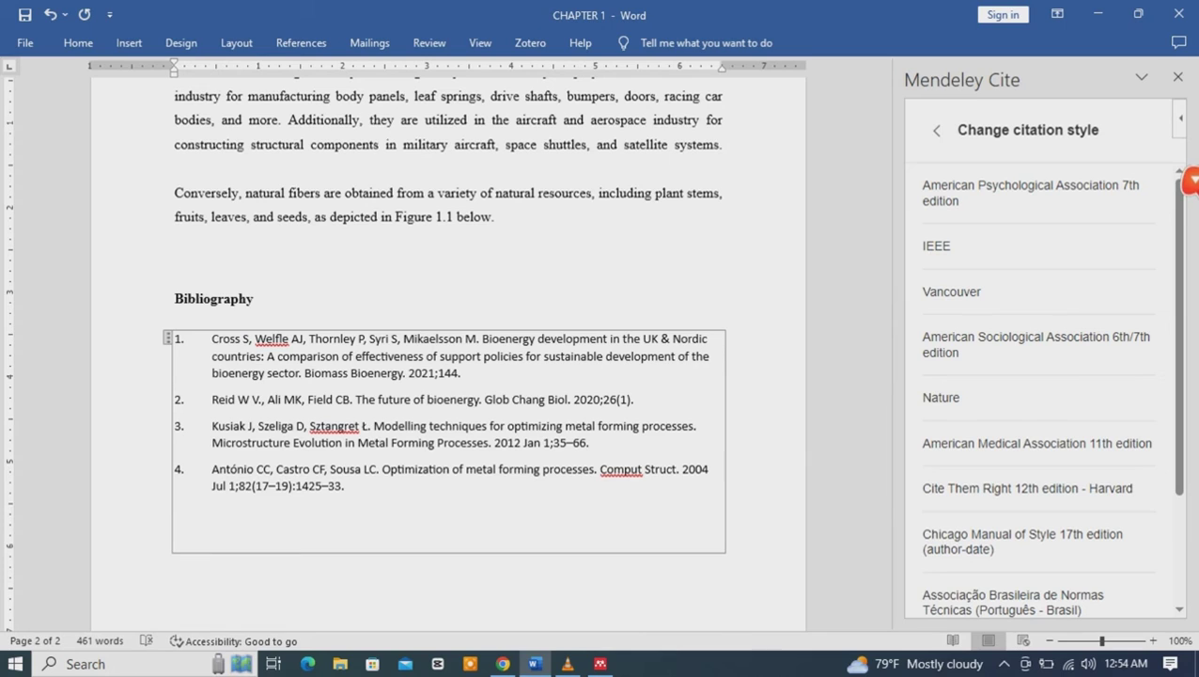
left_click(956, 297)
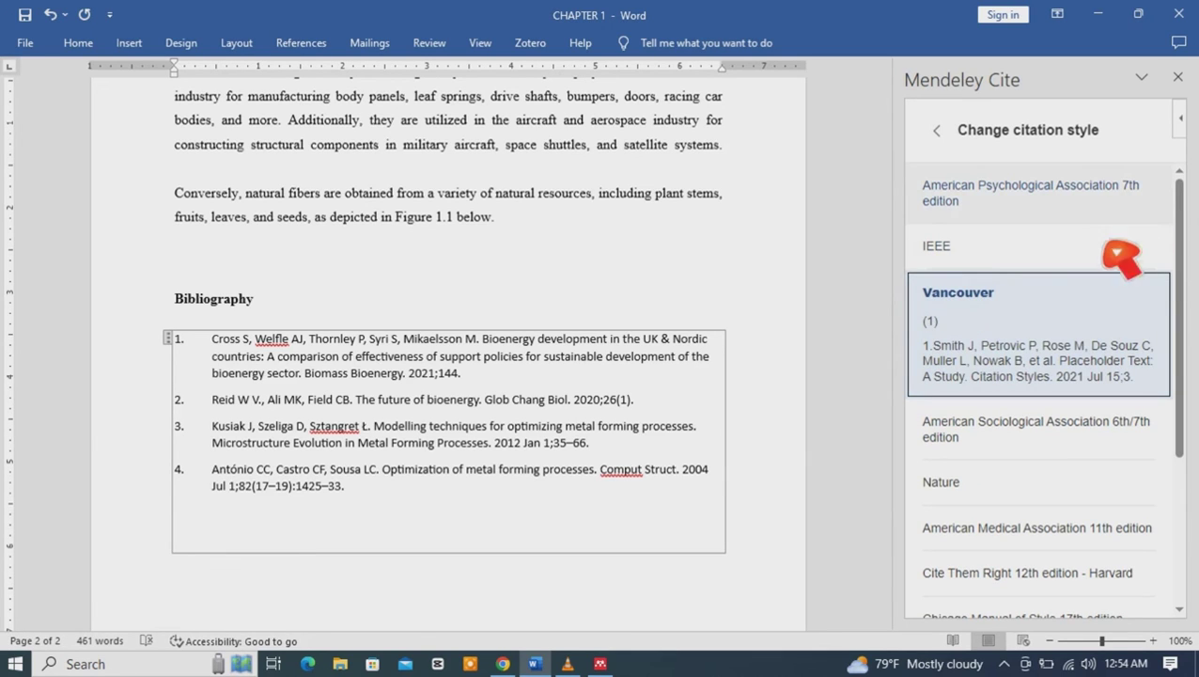
left_click(969, 198)
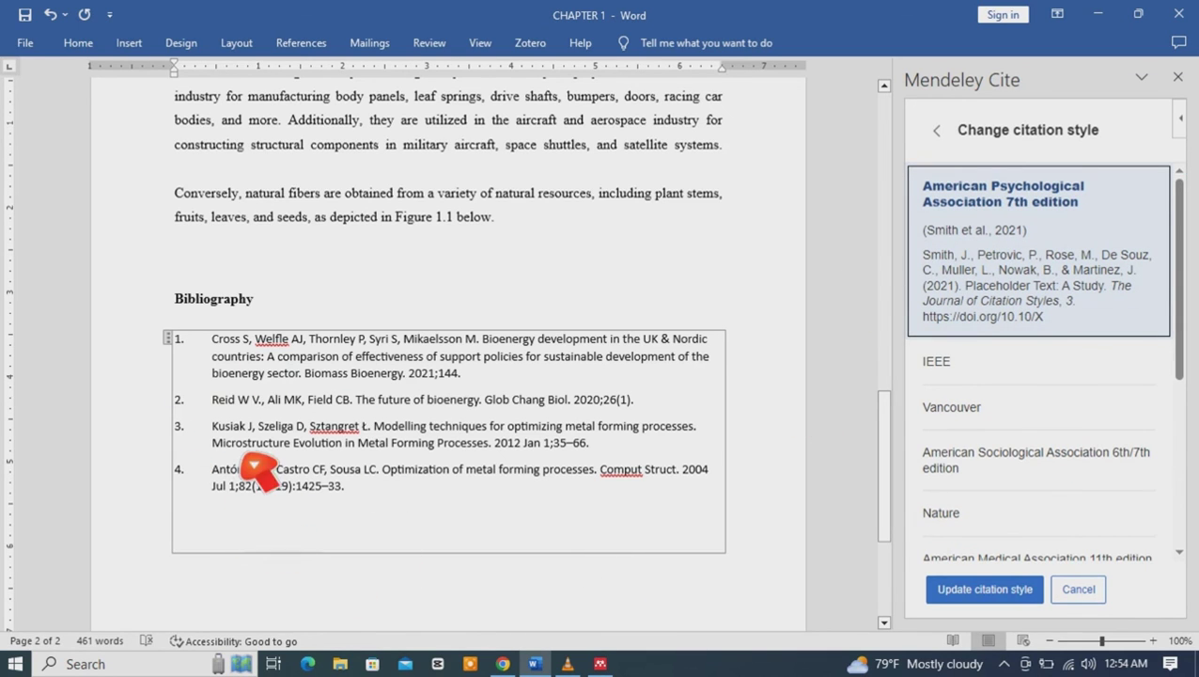
left_click(984, 589)
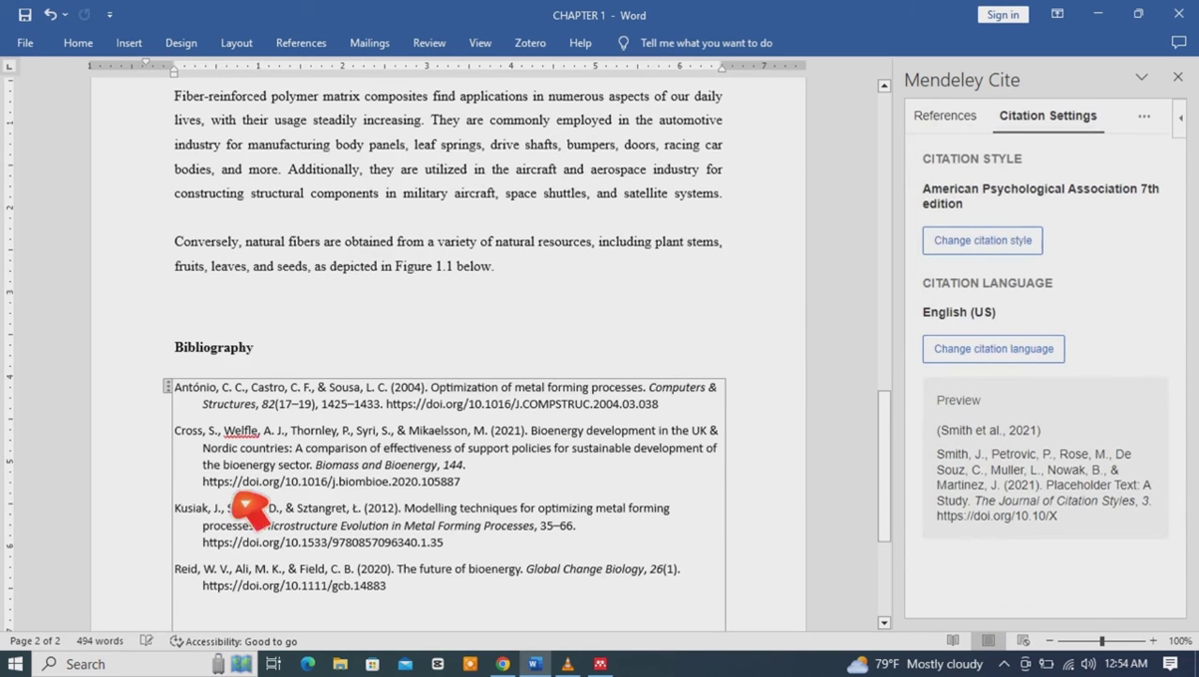
- Reformat the citations and bibliography in IEEE style with bracketed numbers [1], [2], [3]
left_click(949, 246)
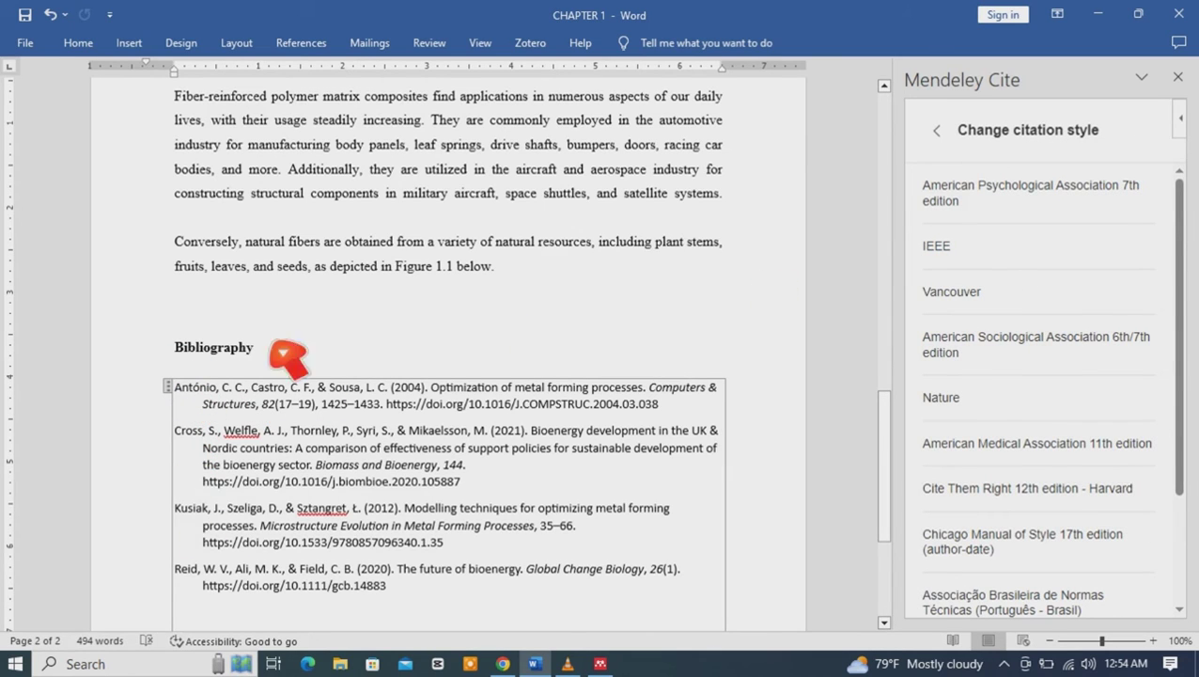
left_click(575, 309)
left_click(195, 410)
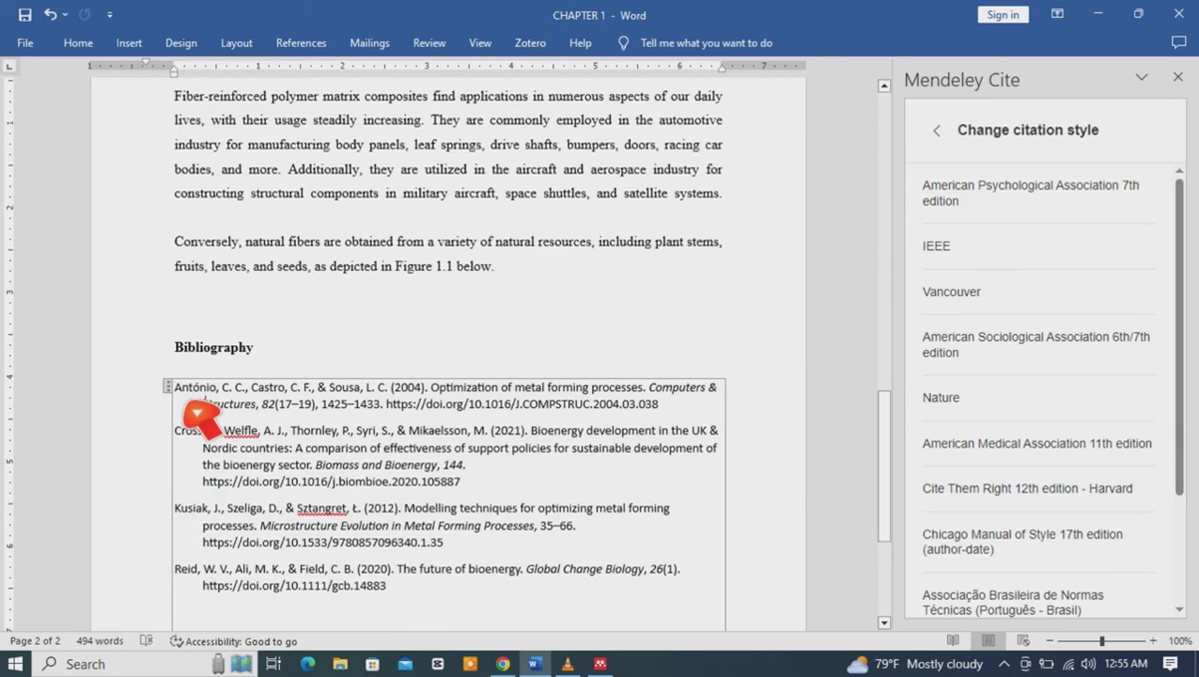
left_click(968, 263)
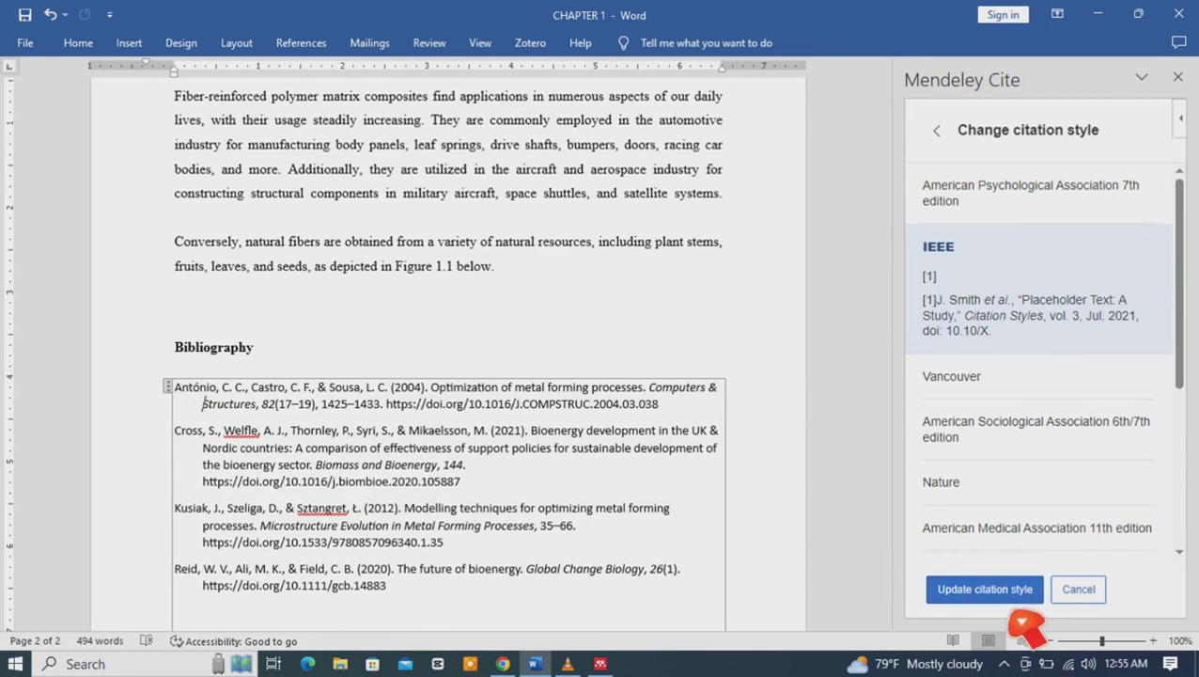
left_click(1013, 586)
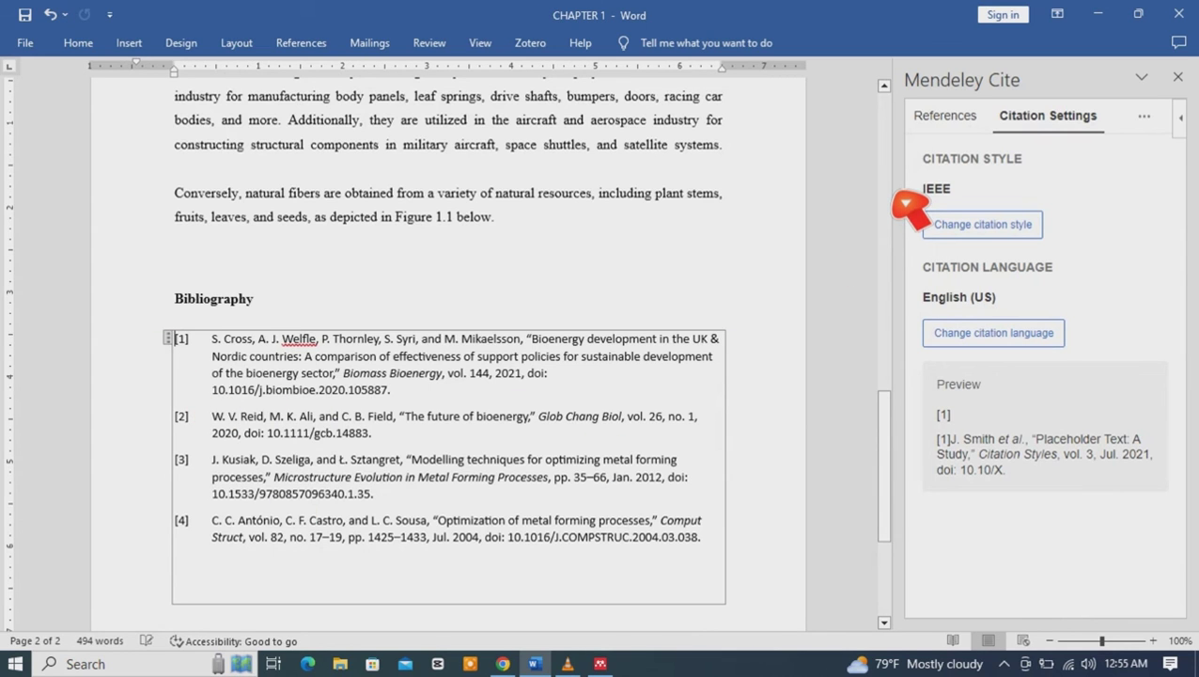
scroll(904, 202, "up", 15)
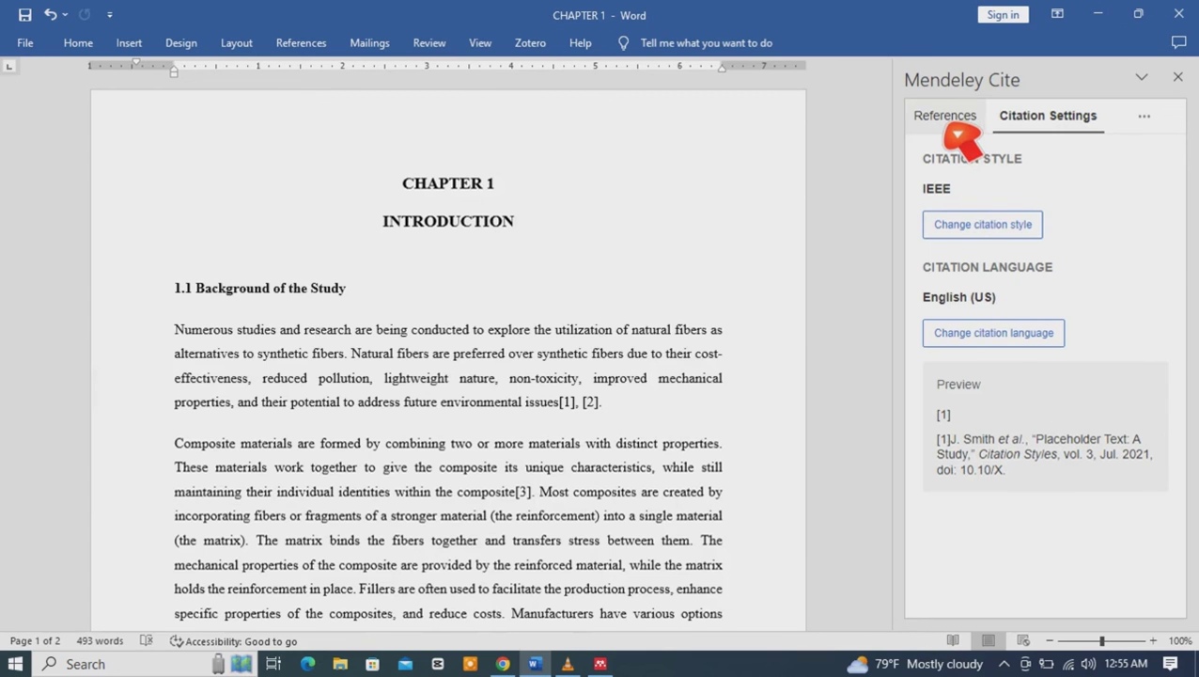
left_click(951, 128)
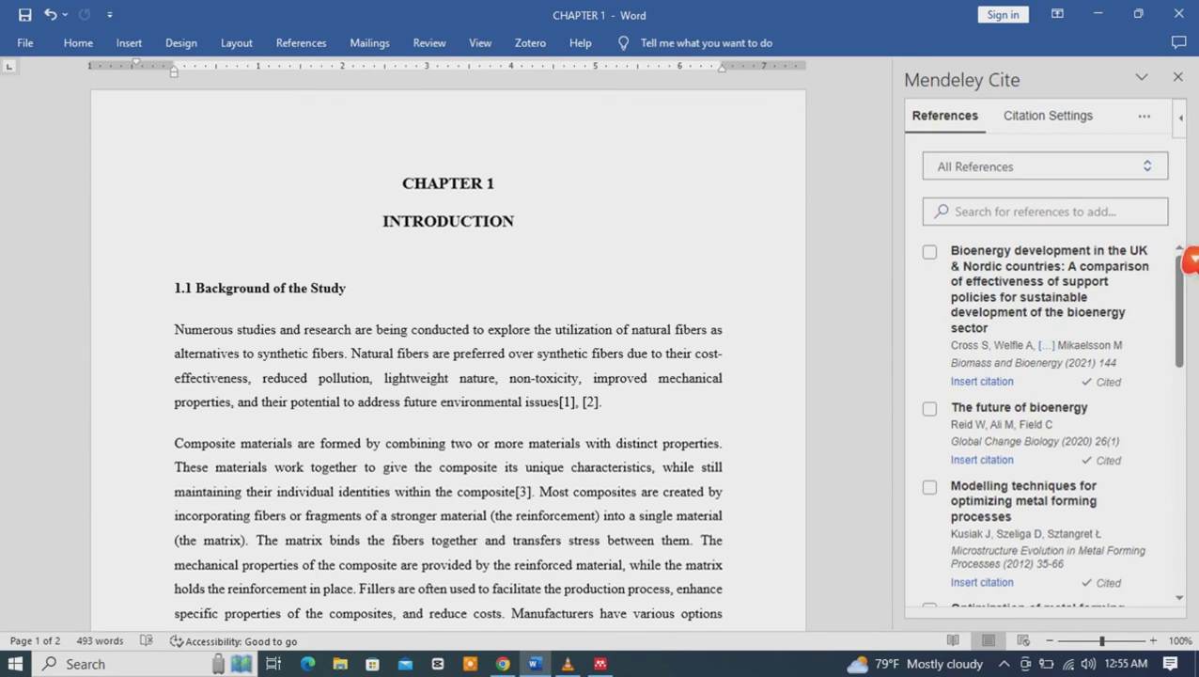
- Switch from Word to Mendeley Reference Manager and tick the Cross 2021 bioenergy reference
left_click(1097, 15)
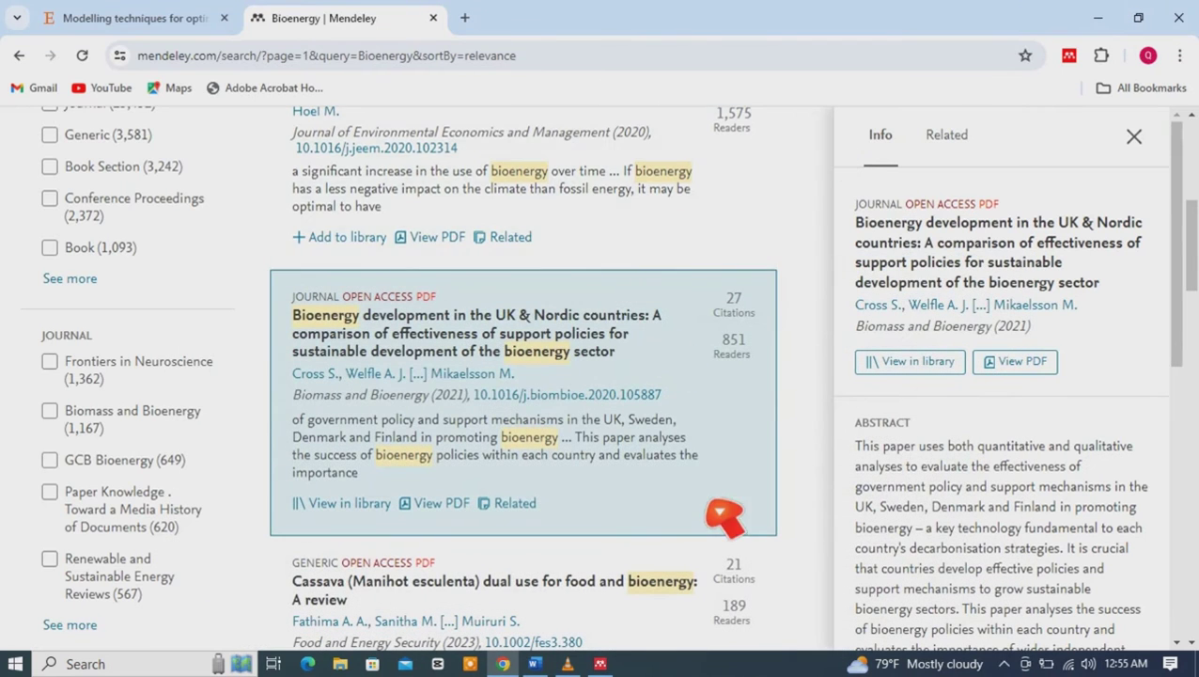
left_click(600, 663)
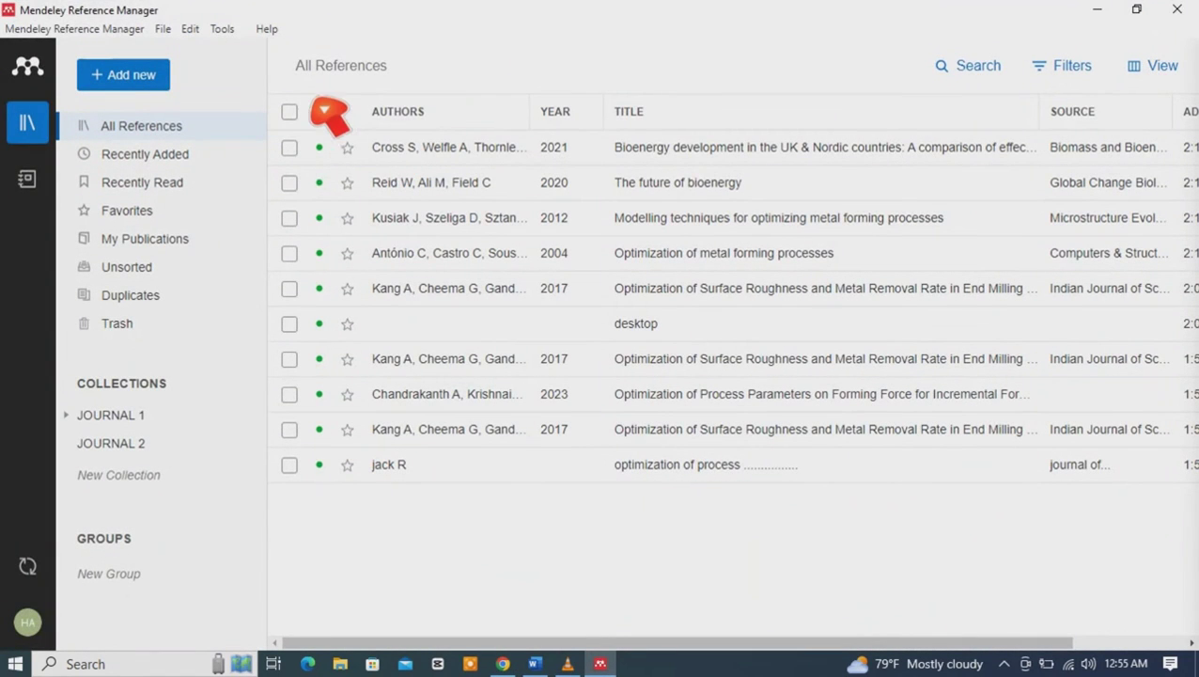
left_click(289, 147)
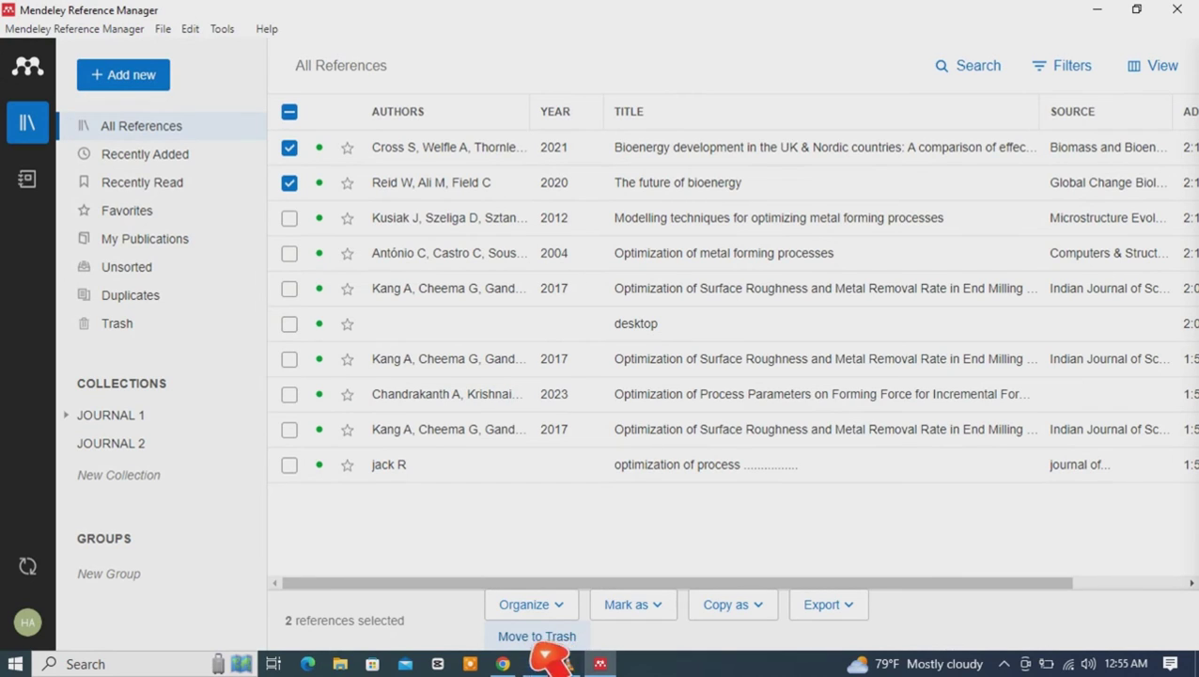
- Move the ticked bioenergy references to the trash and refresh Word's Mendeley Cite list
left_click(570, 639)
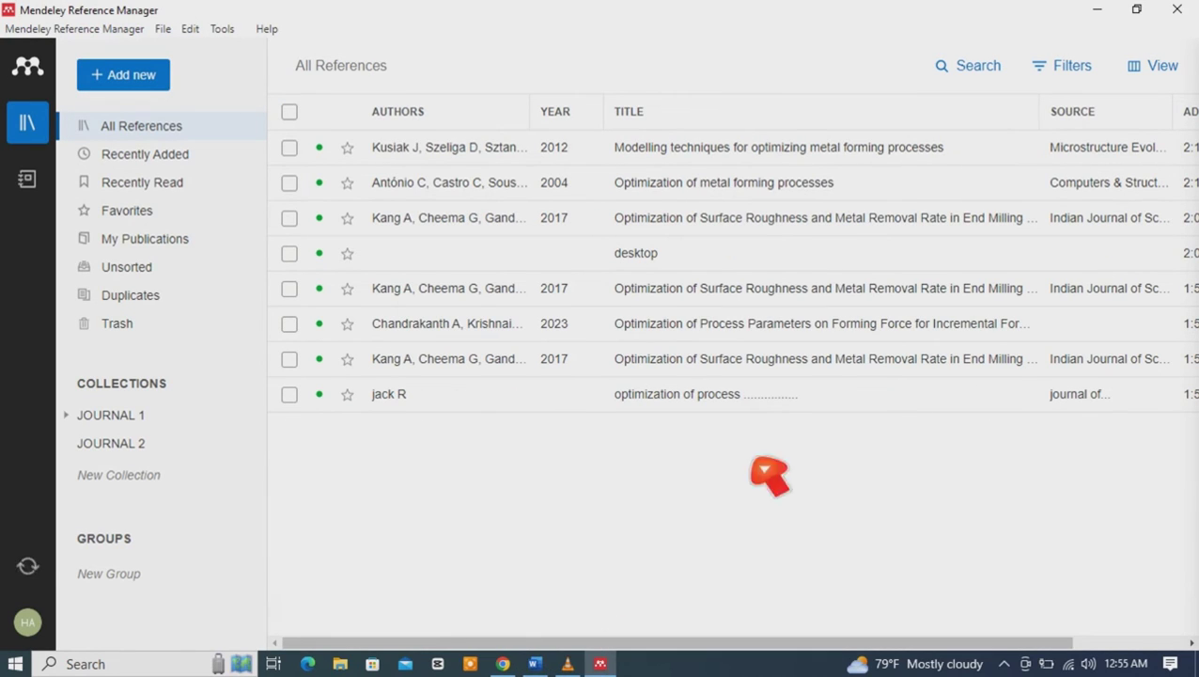
left_click(600, 663)
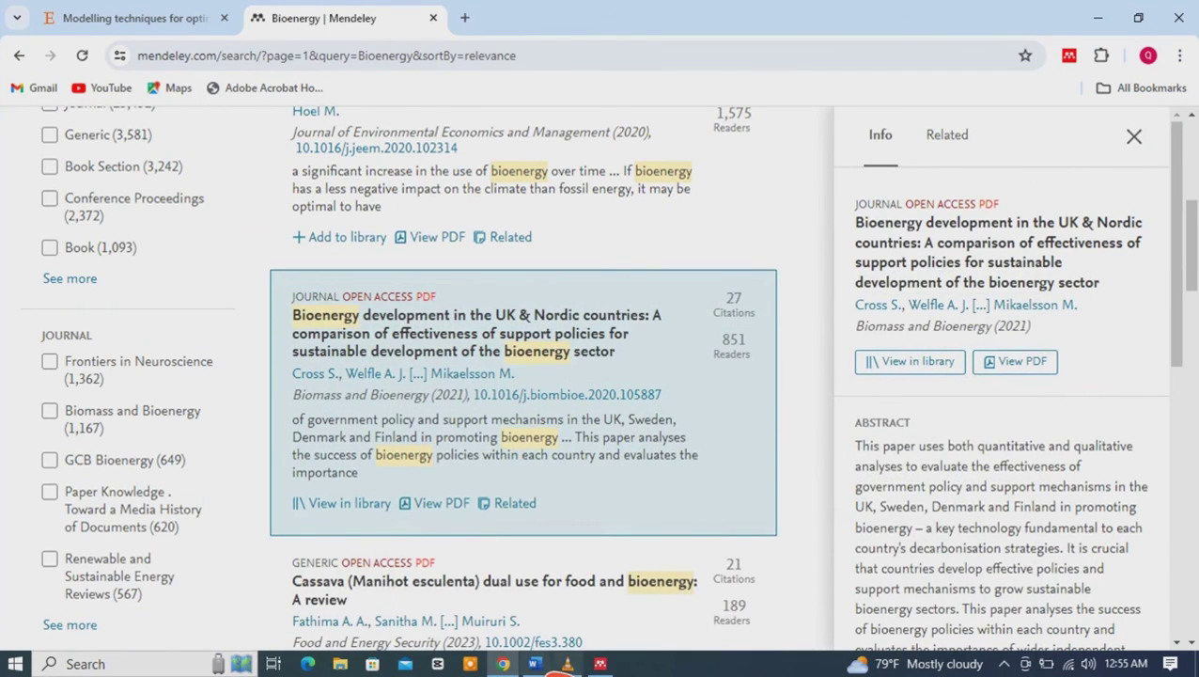
left_click(535, 664)
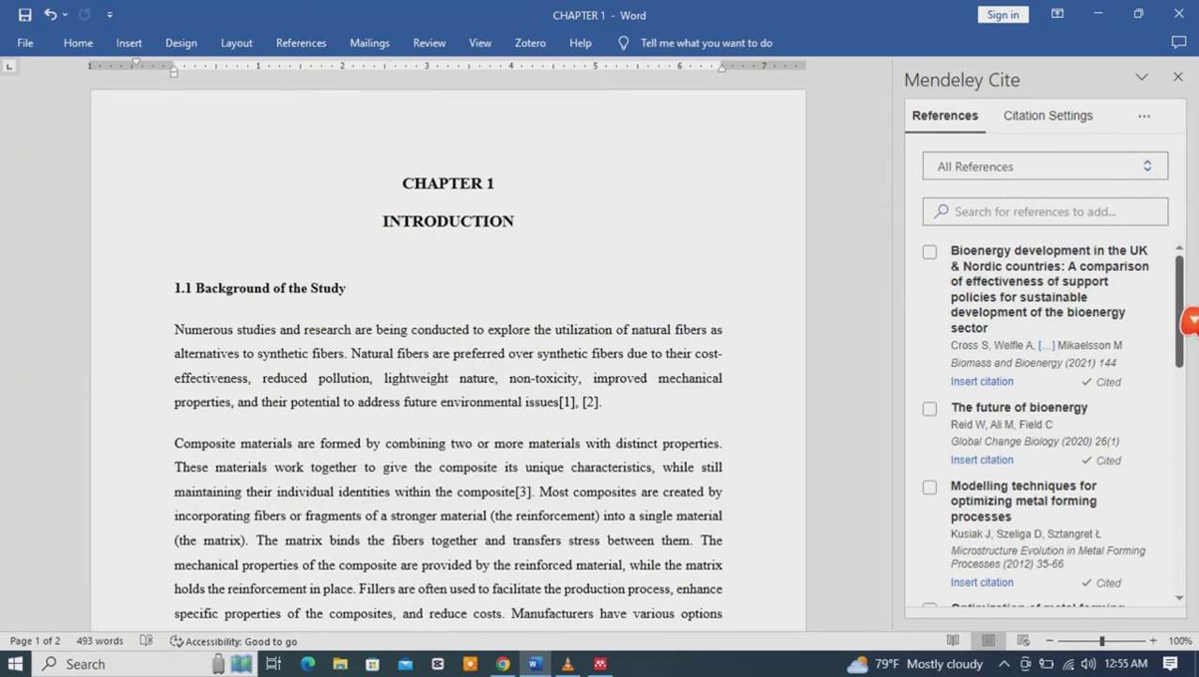
scroll(1192, 322, "down", 5)
scroll(1194, 319, "up", 5)
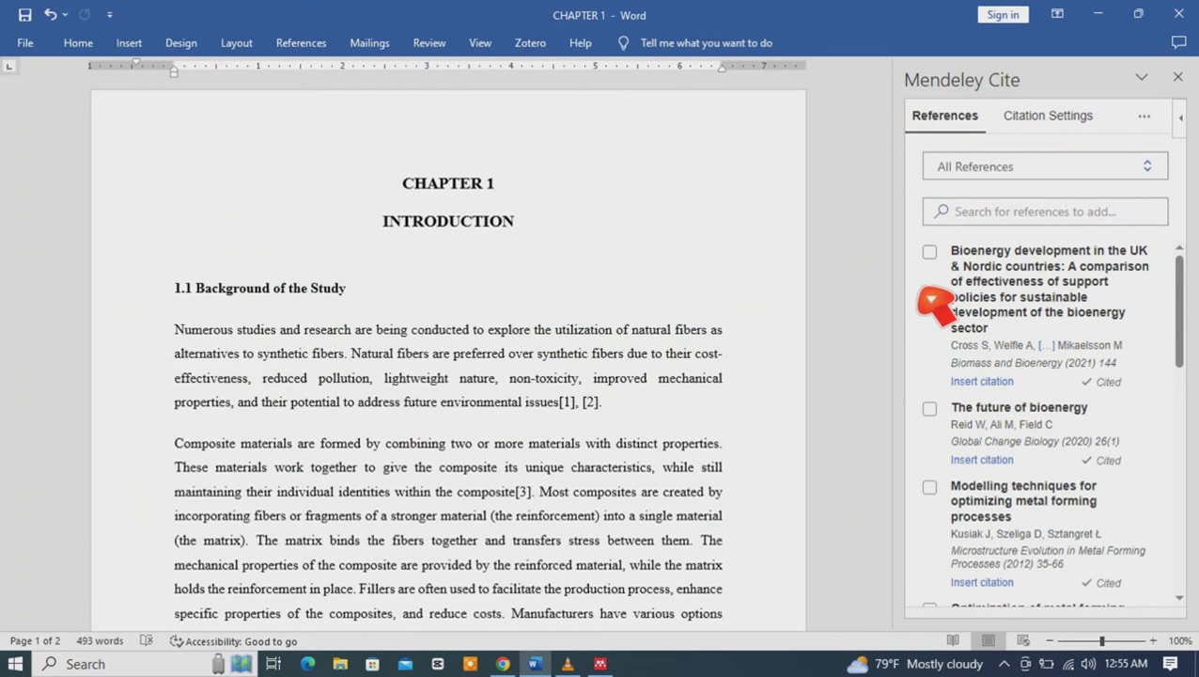
right_click(934, 293)
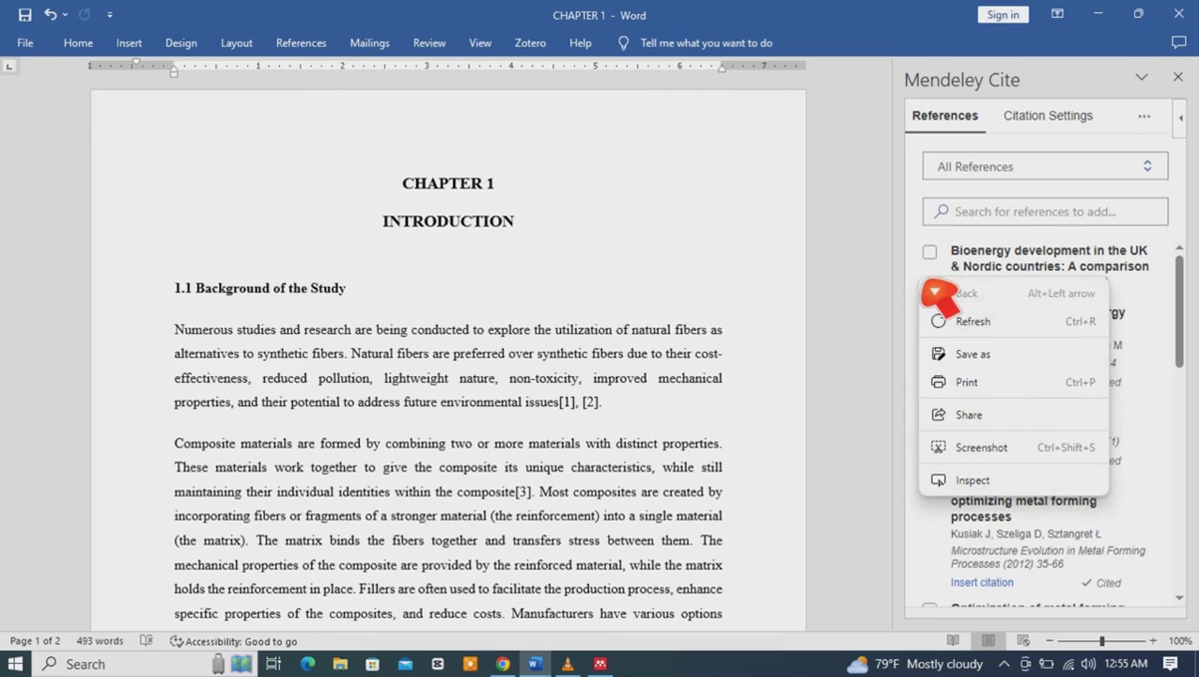
left_click(968, 324)
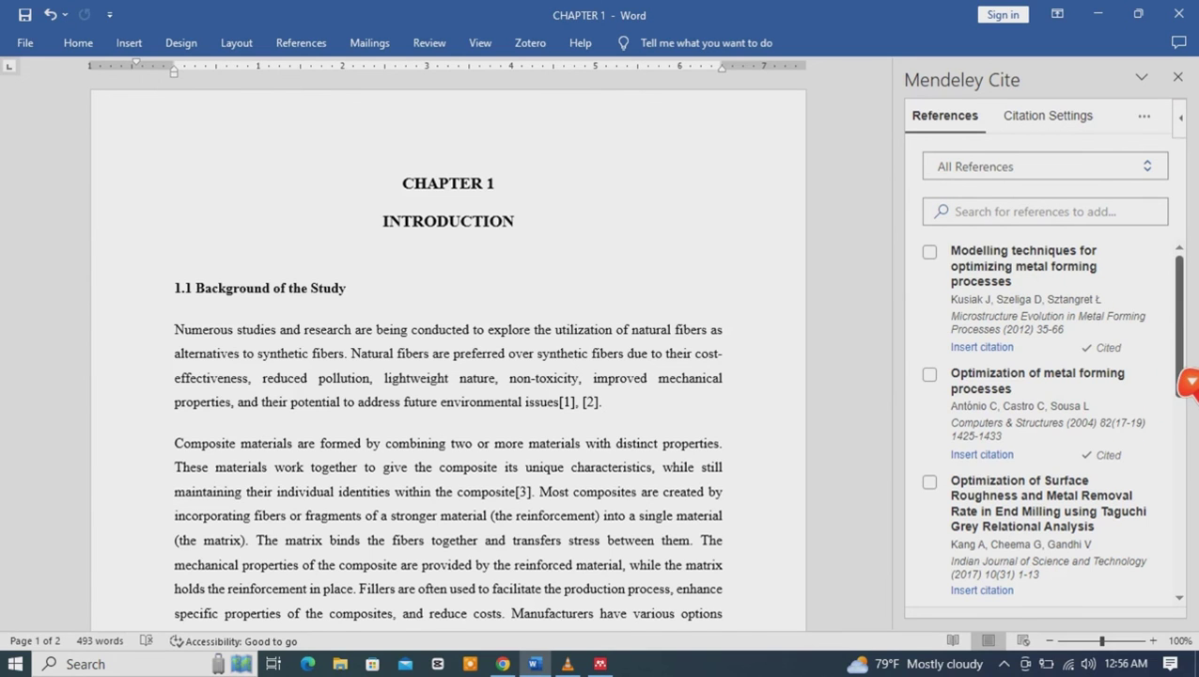
- Compare Word's Mendeley Cite pane with the Reference Manager library, now eight entries
left_click_drag(1184, 381, 1184, 592)
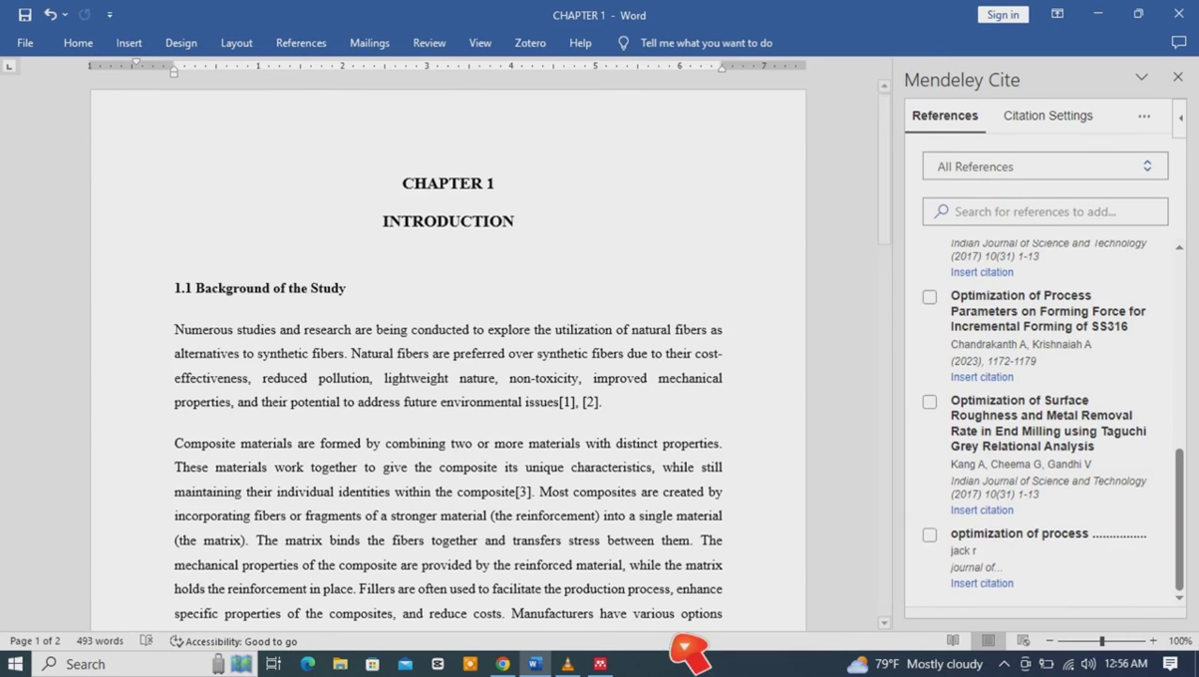
left_click(606, 667)
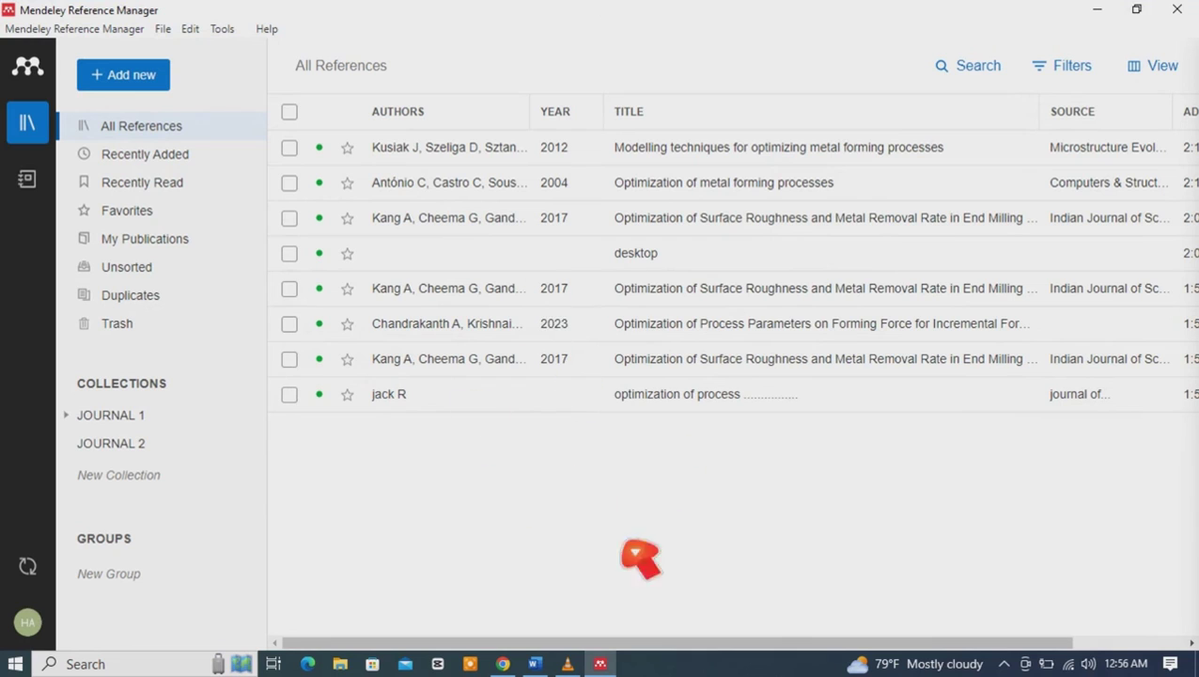
left_click(536, 664)
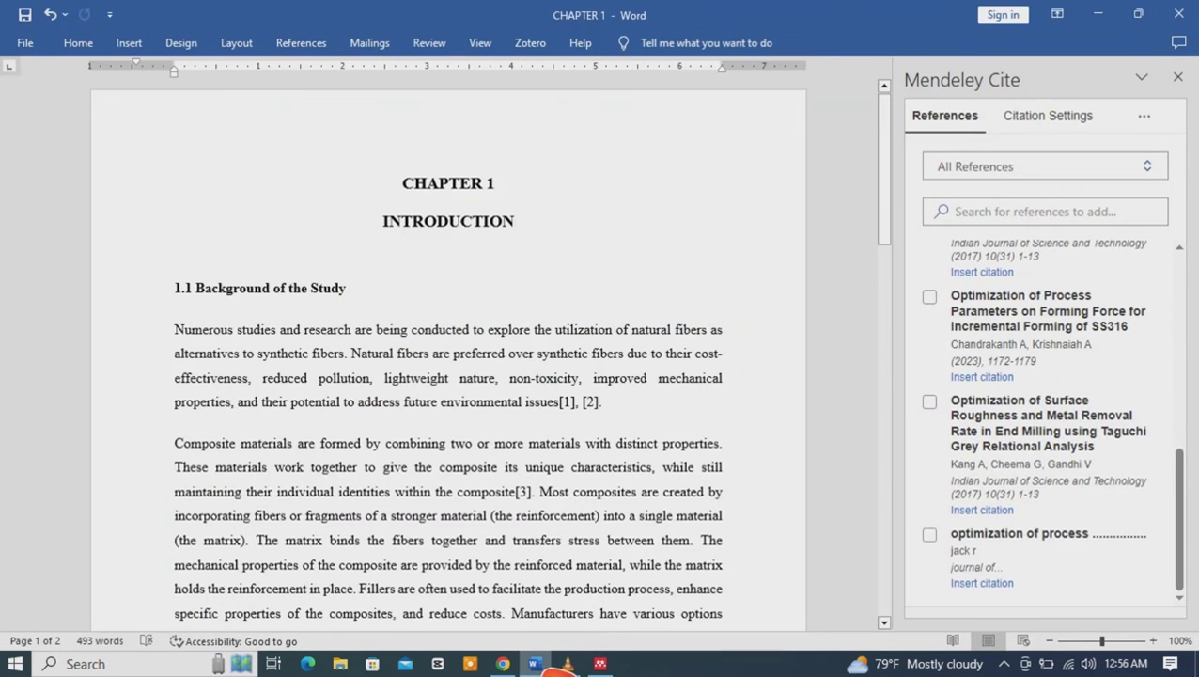
left_click(606, 667)
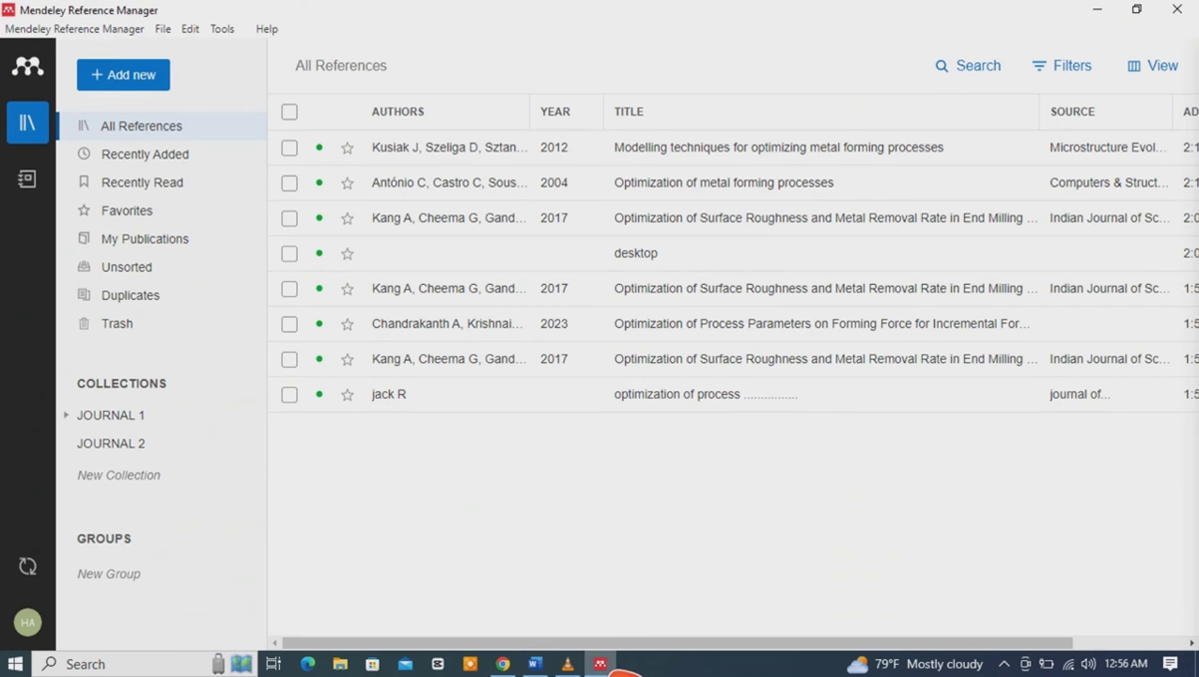
- Restore Mendeley to a window, then minimize Word, the browser and Reference Manager
left_click(1136, 9)
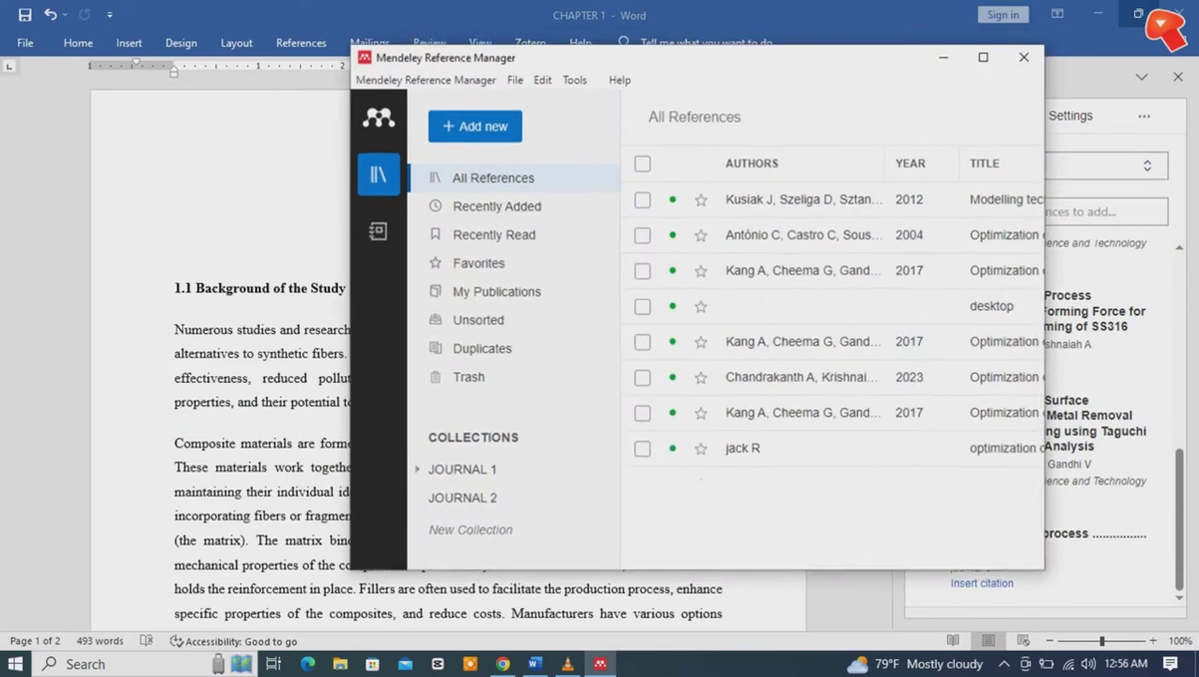
left_click(1098, 15)
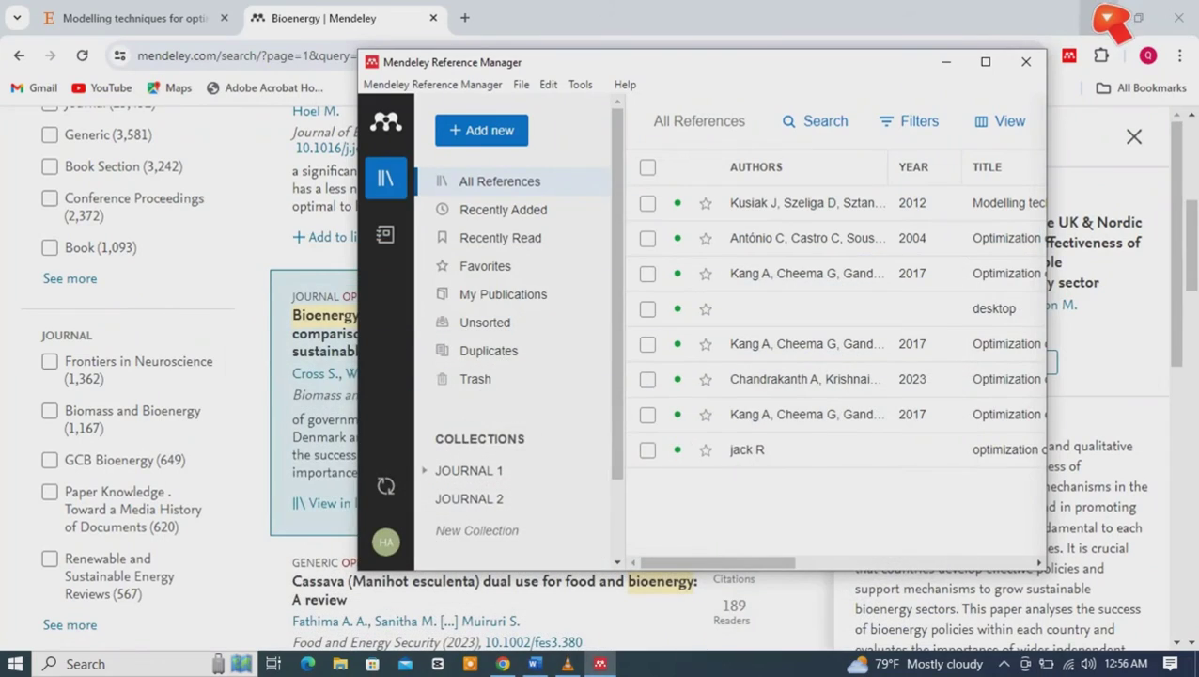
left_click(1098, 16)
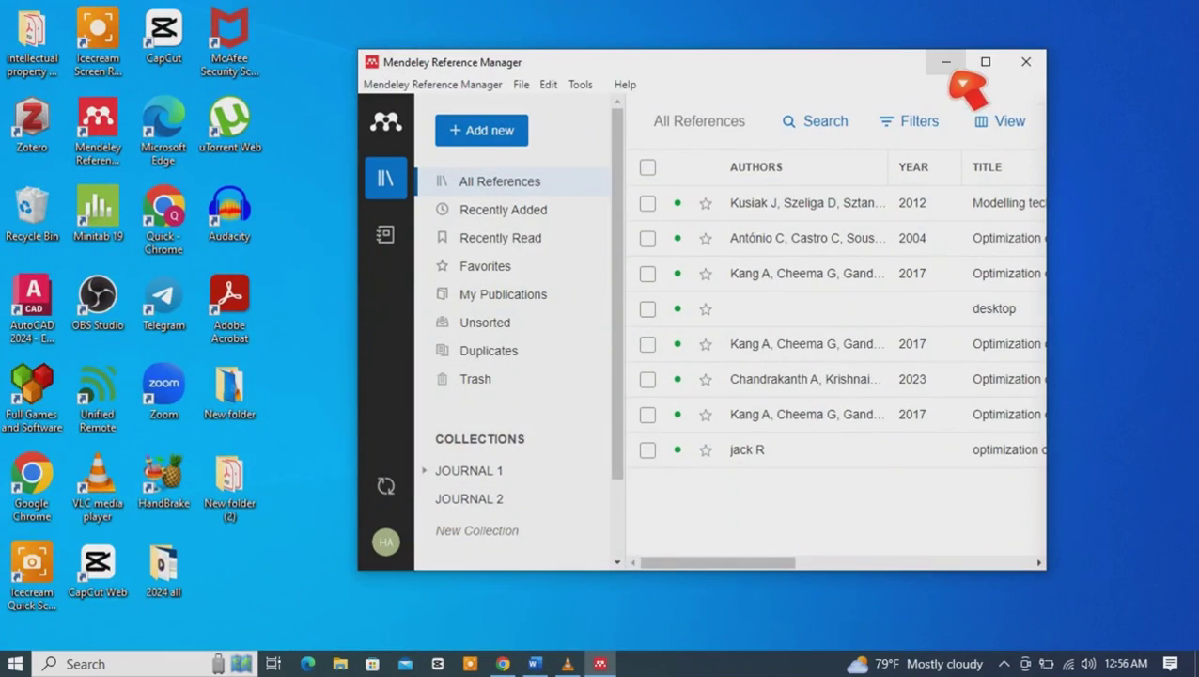
left_click(947, 62)
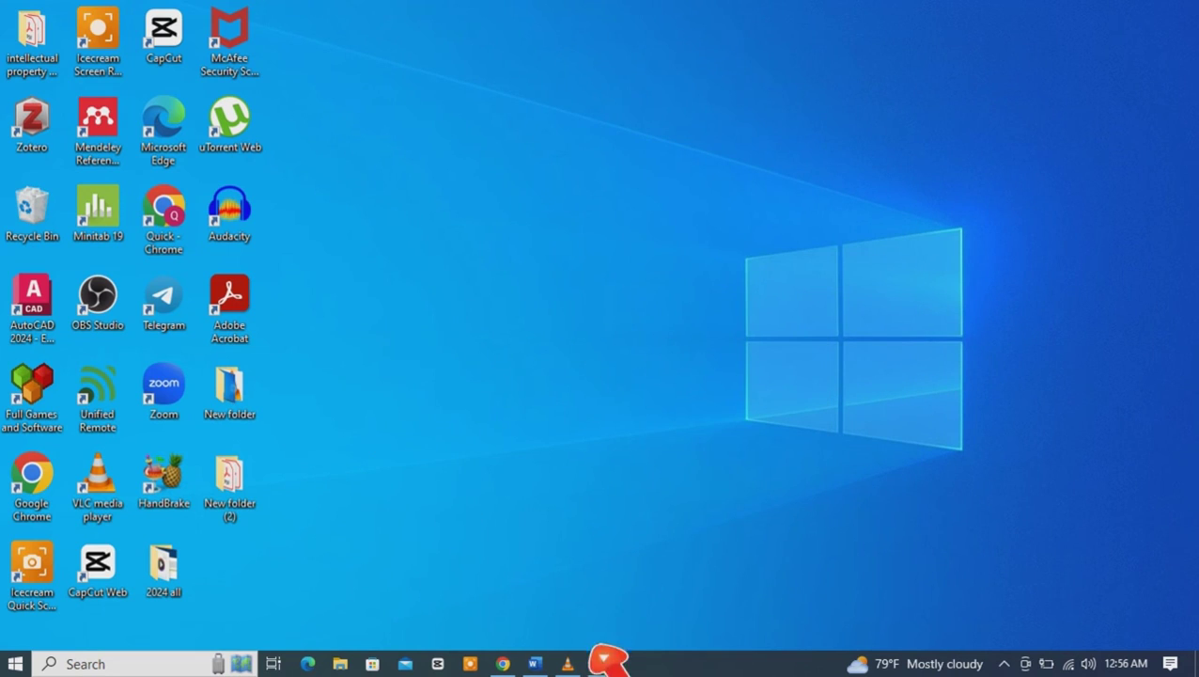
- Show the Info panel for the Cassava (Manihot esculenta) food and bioenergy review in Chrome
left_click(507, 665)
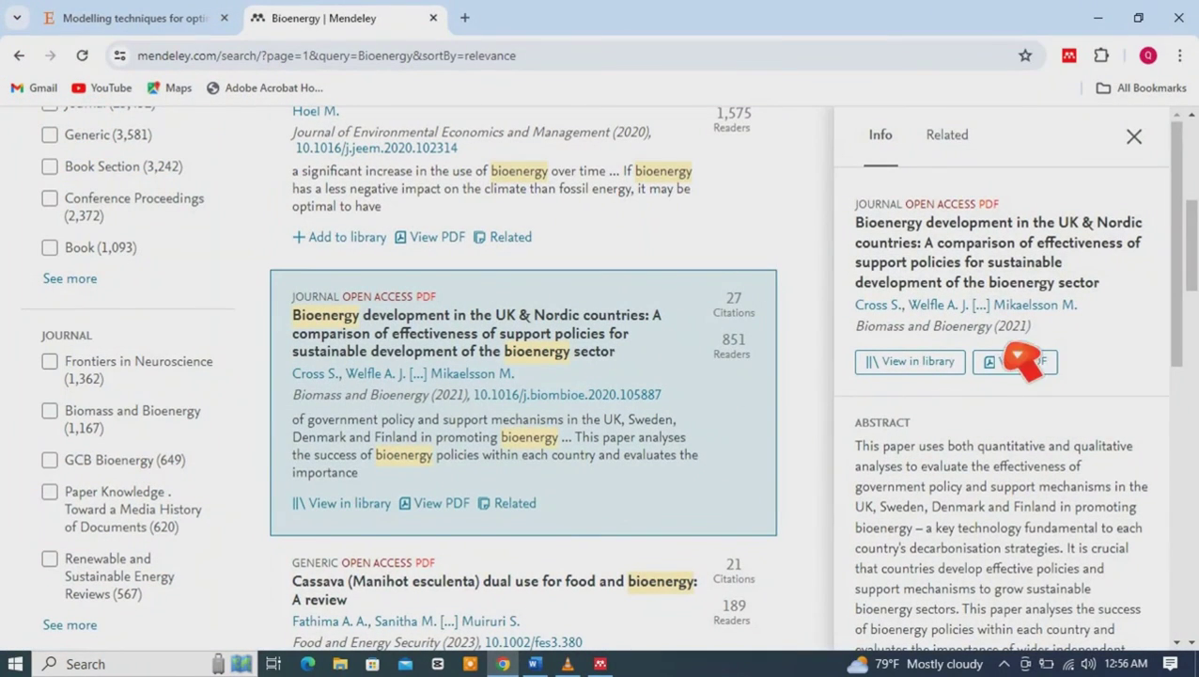
scroll(1186, 451, "down", 4)
left_click(564, 577)
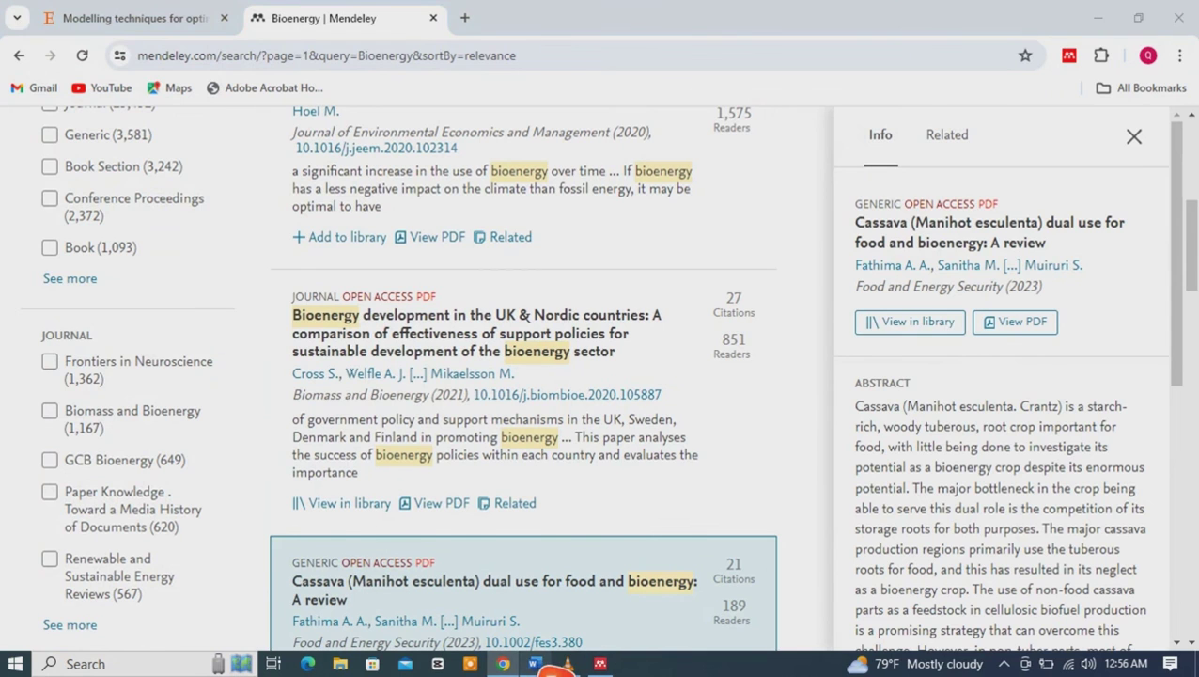
left_click(538, 664)
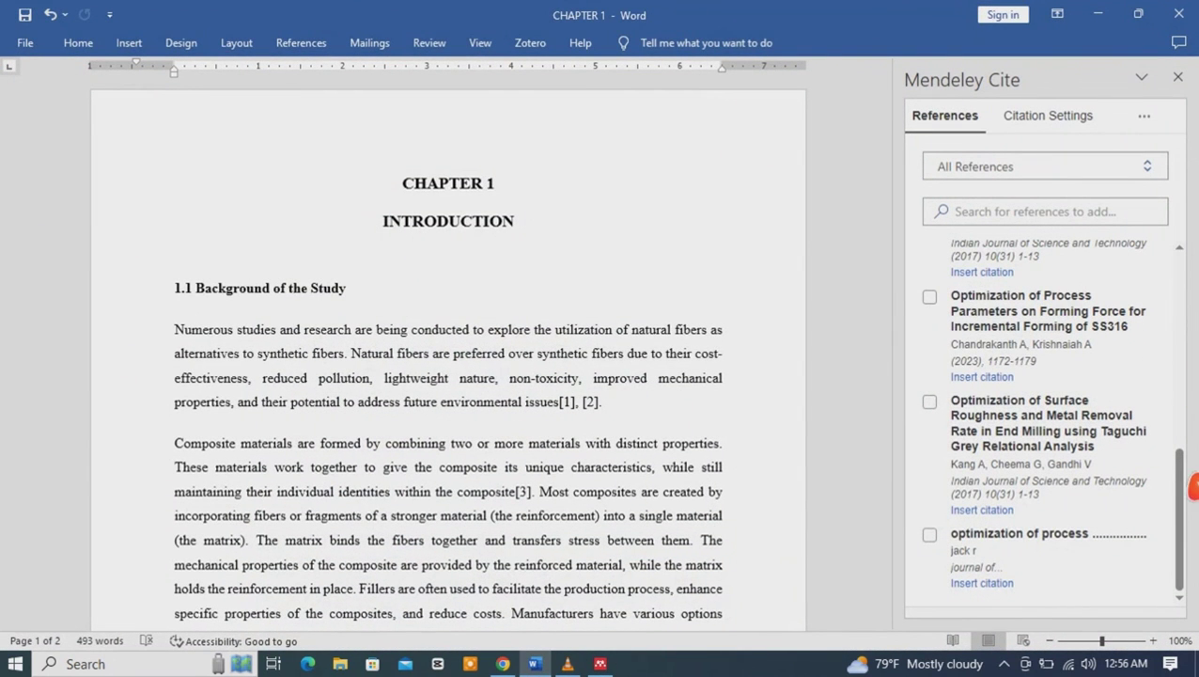
scroll(1192, 490, "up", 10)
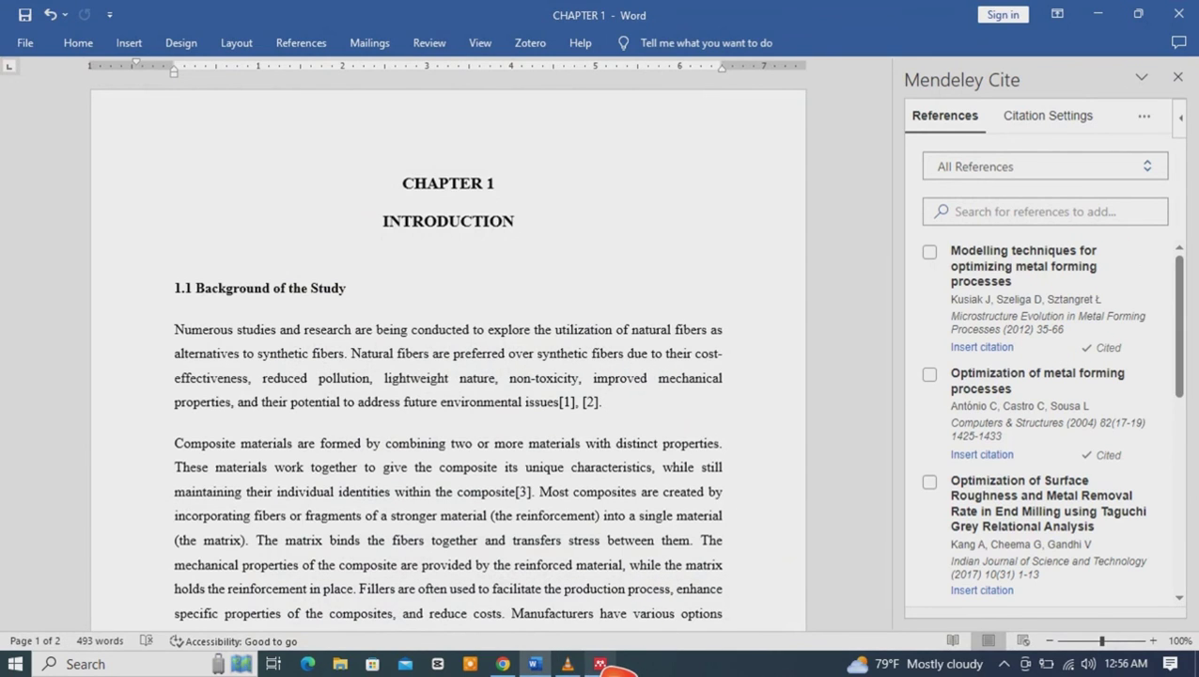
left_click(503, 664)
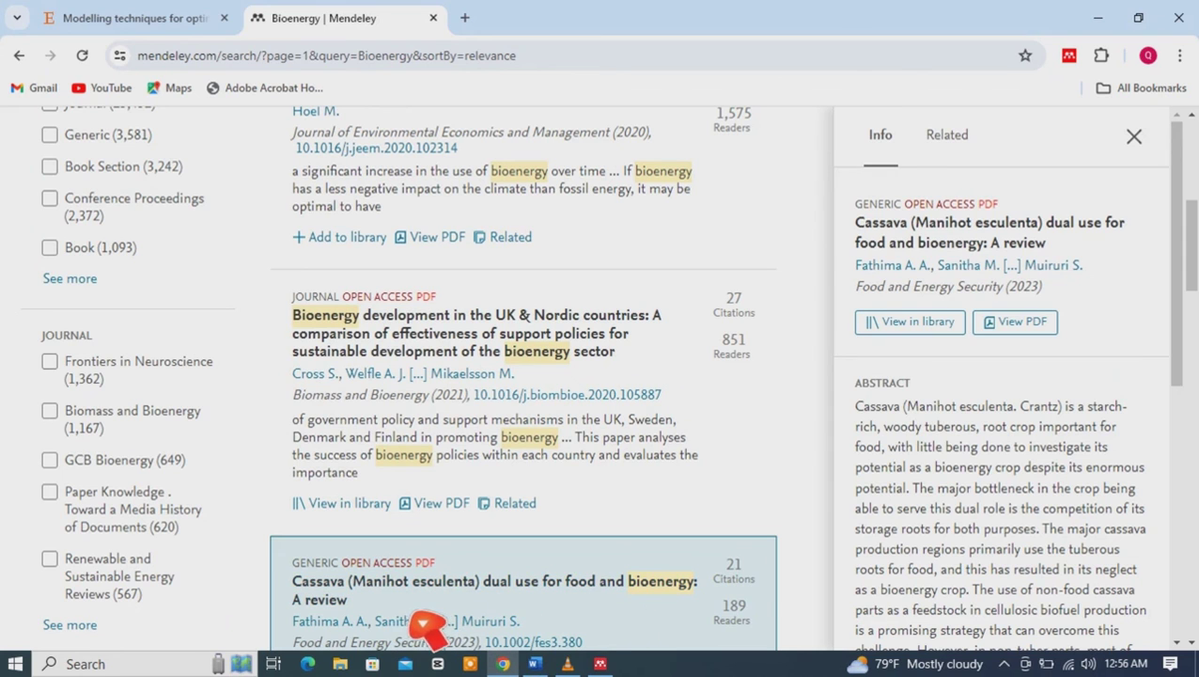
- Refresh Word's Mendeley Cite list and scroll it to find the new Cassava review
left_click(601, 664)
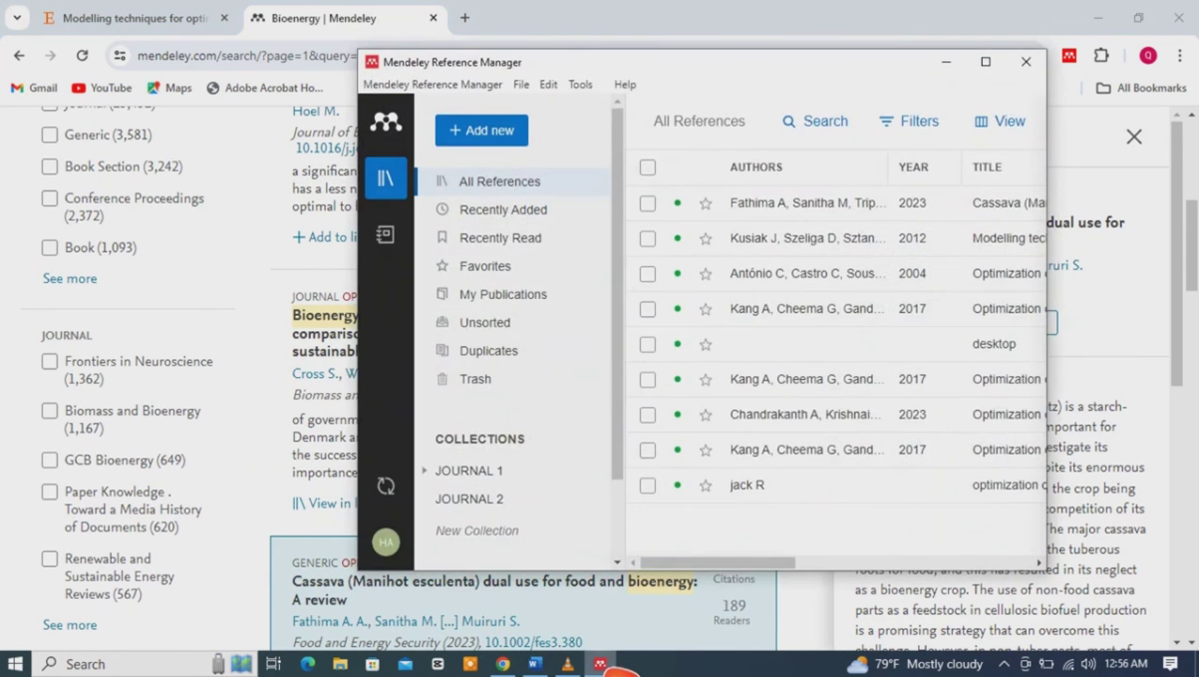
left_click(537, 664)
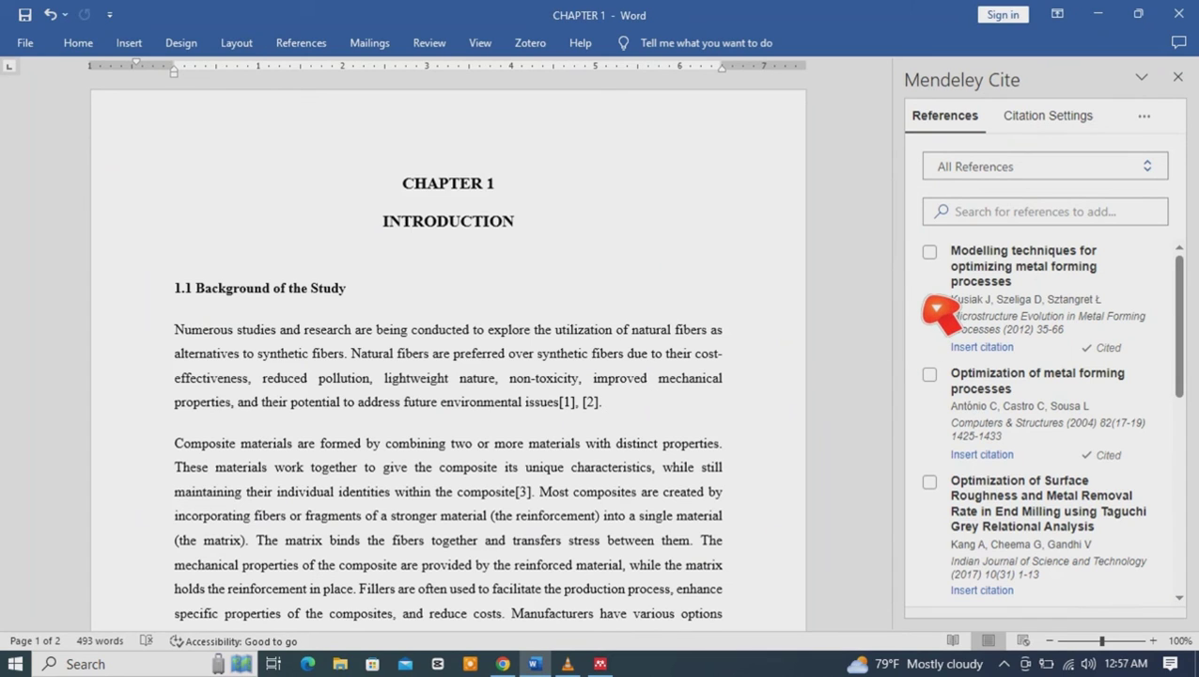
right_click(937, 310)
left_click(971, 340)
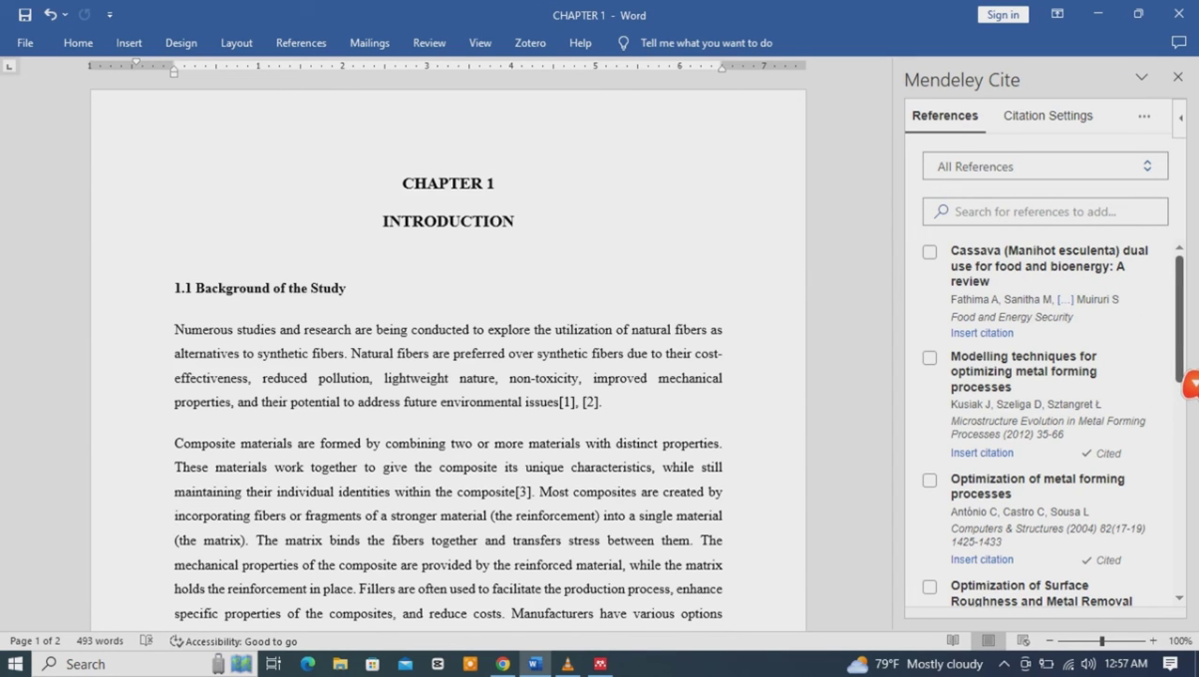
left_click_drag(1188, 383, 1187, 480)
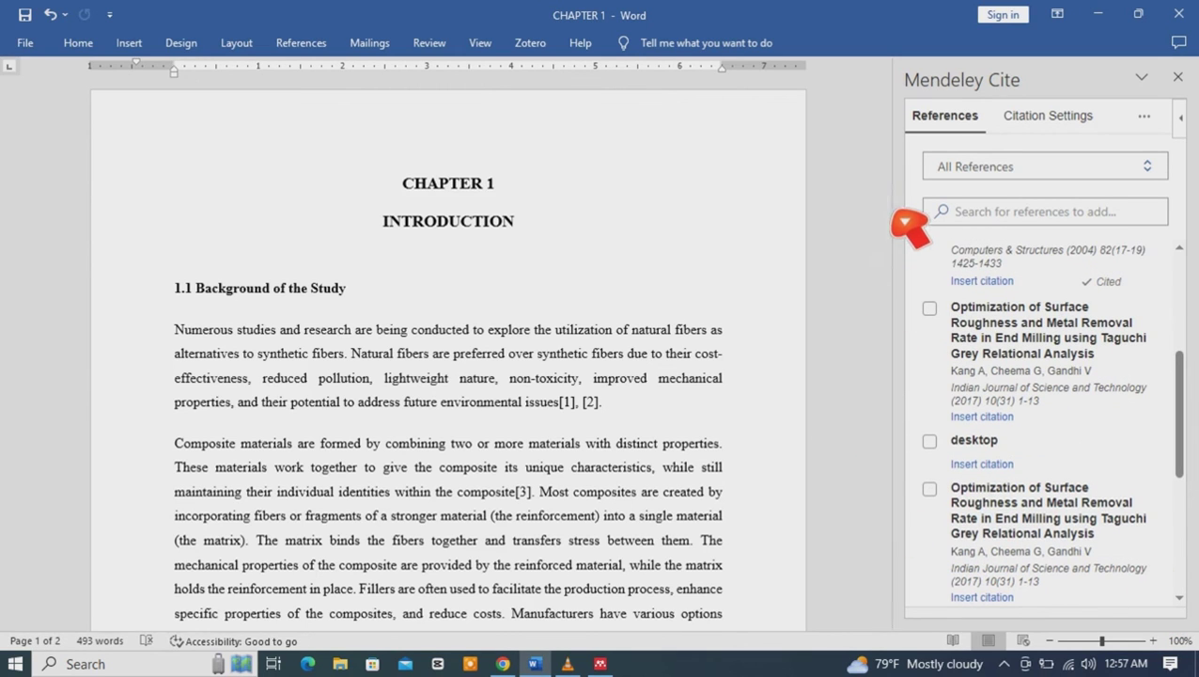
left_click_drag(888, 214, 879, 615)
- Check the Cassava review in the Reference Manager library, then return to the browser
left_click(601, 665)
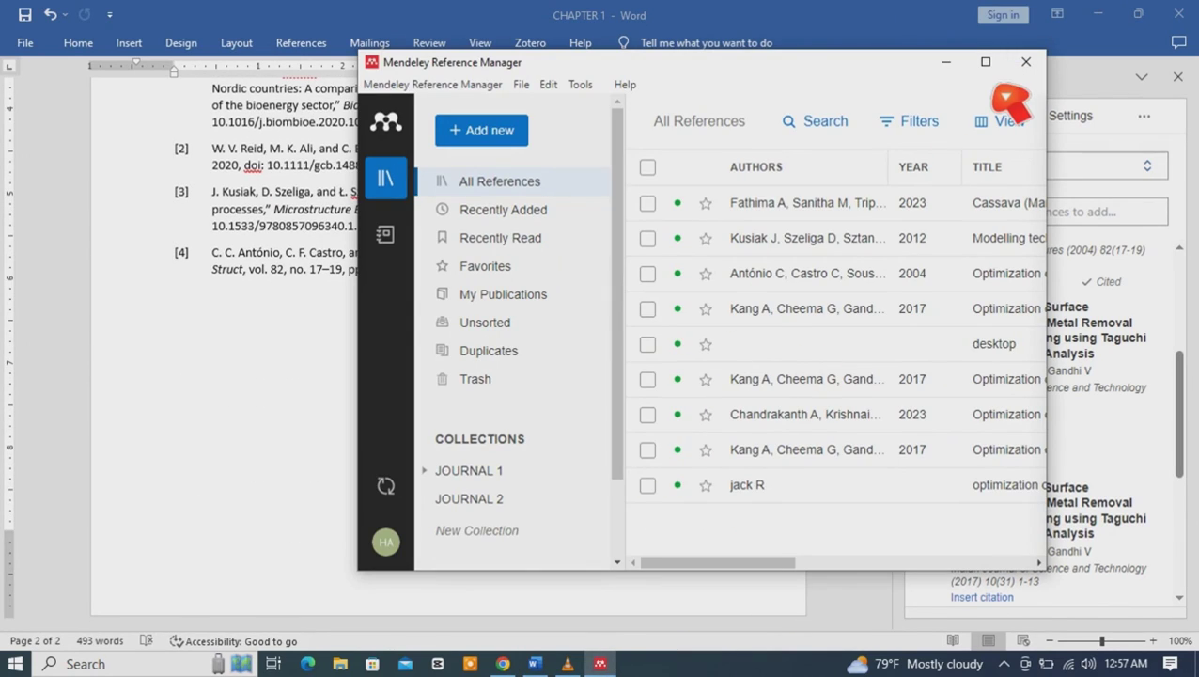
left_click(986, 62)
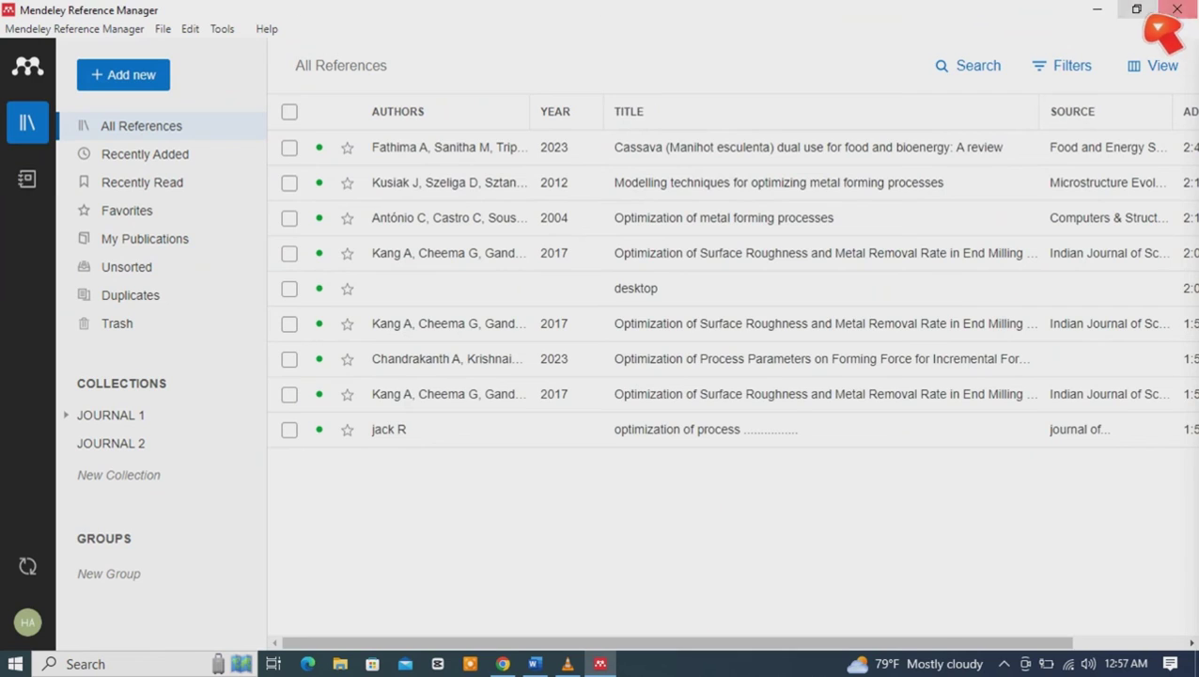
left_click(1137, 12)
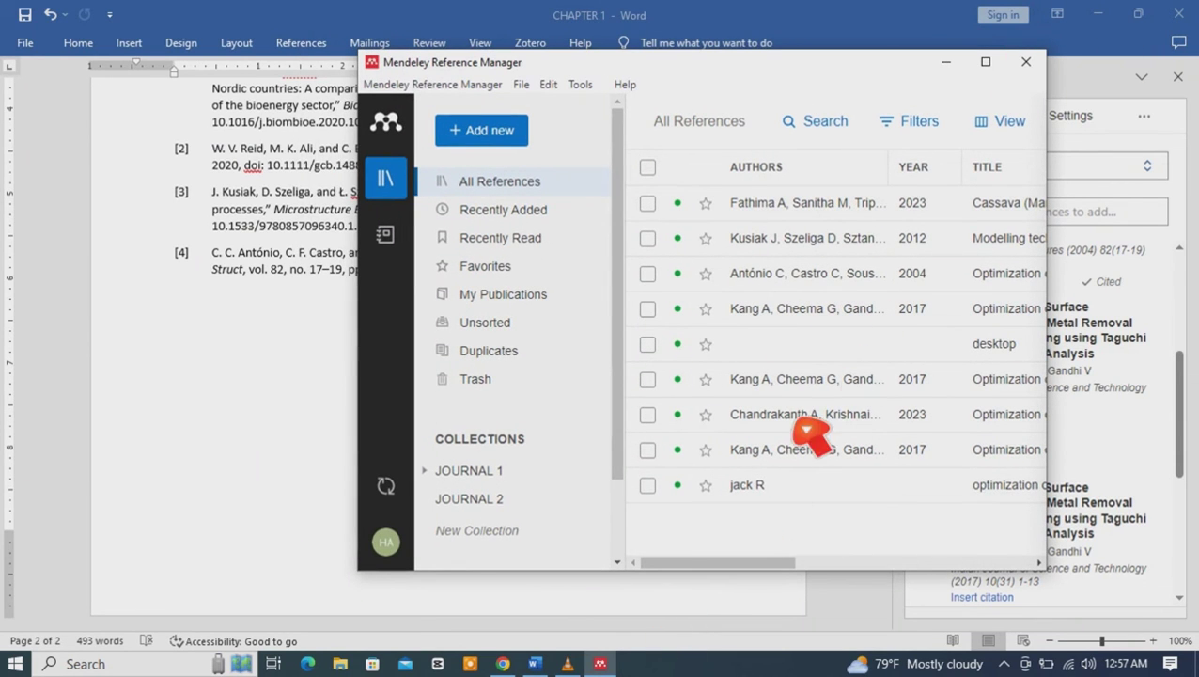
left_click(946, 61)
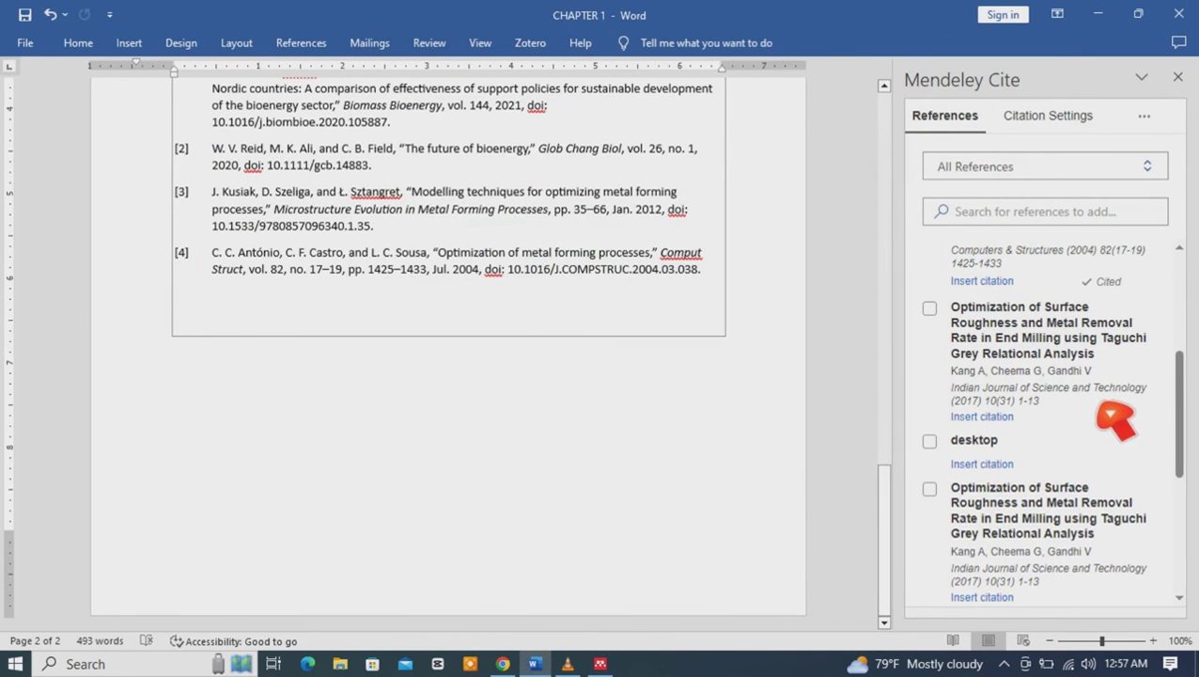
scroll(1190, 273, "up", 3)
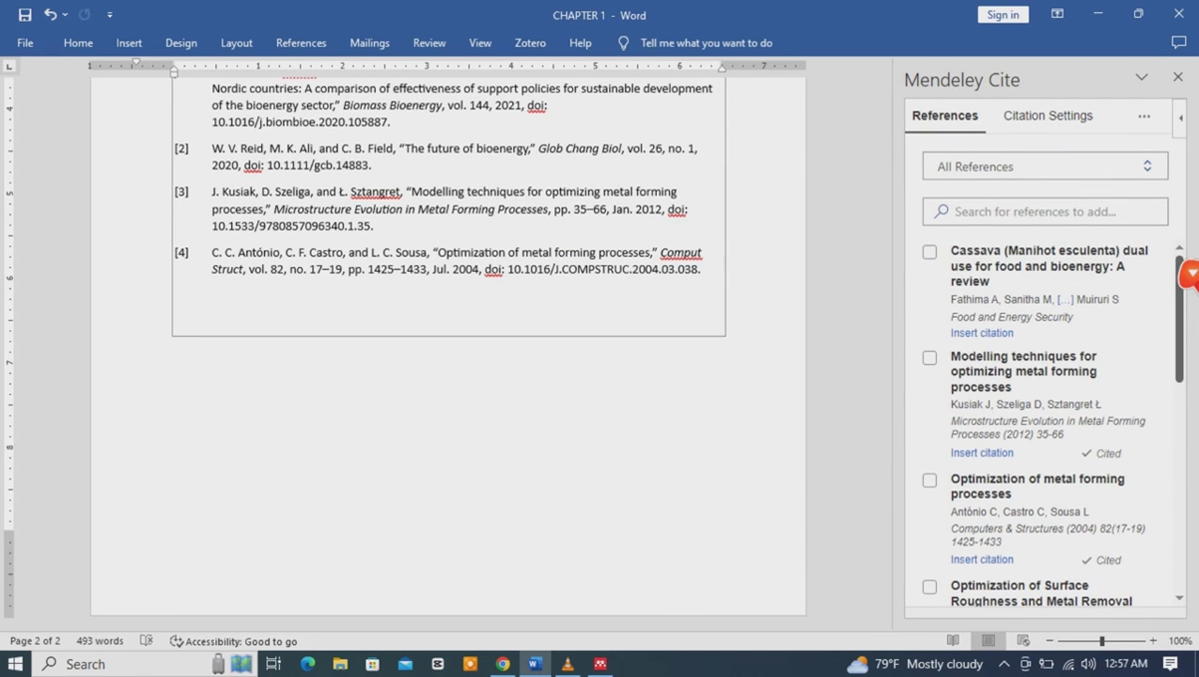
left_click(504, 663)
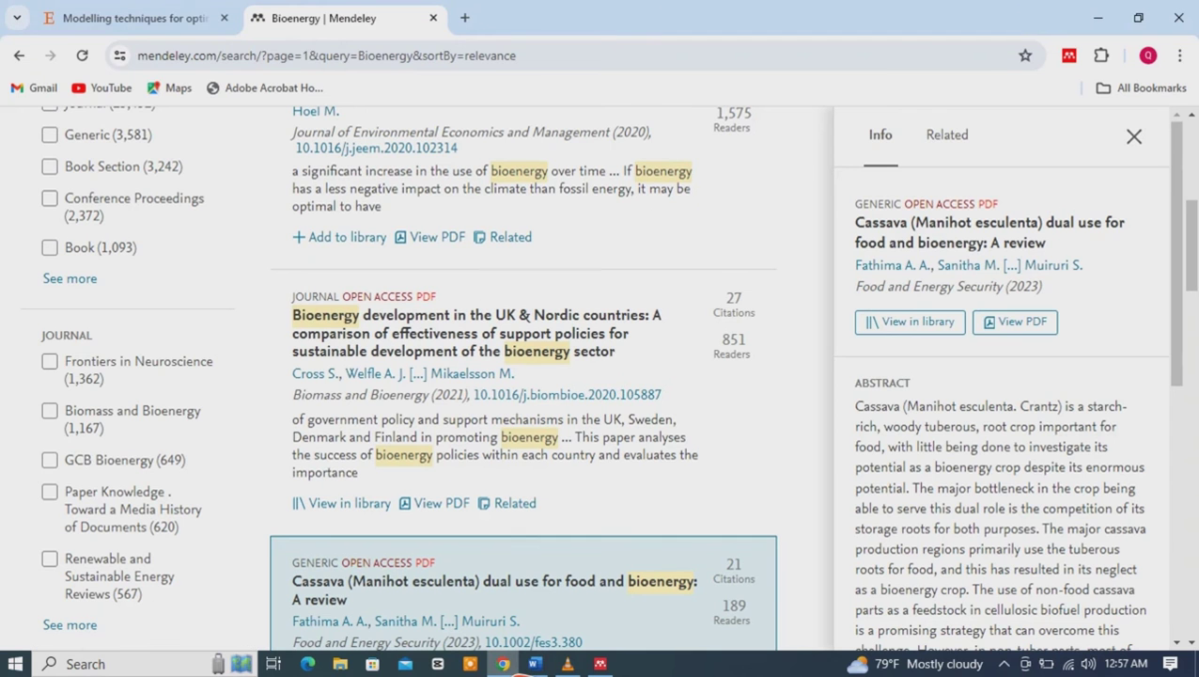
- Open youtube.com in a new tab and browse the QuickClear channel's Videos list
left_click(484, 54)
left_click(466, 20)
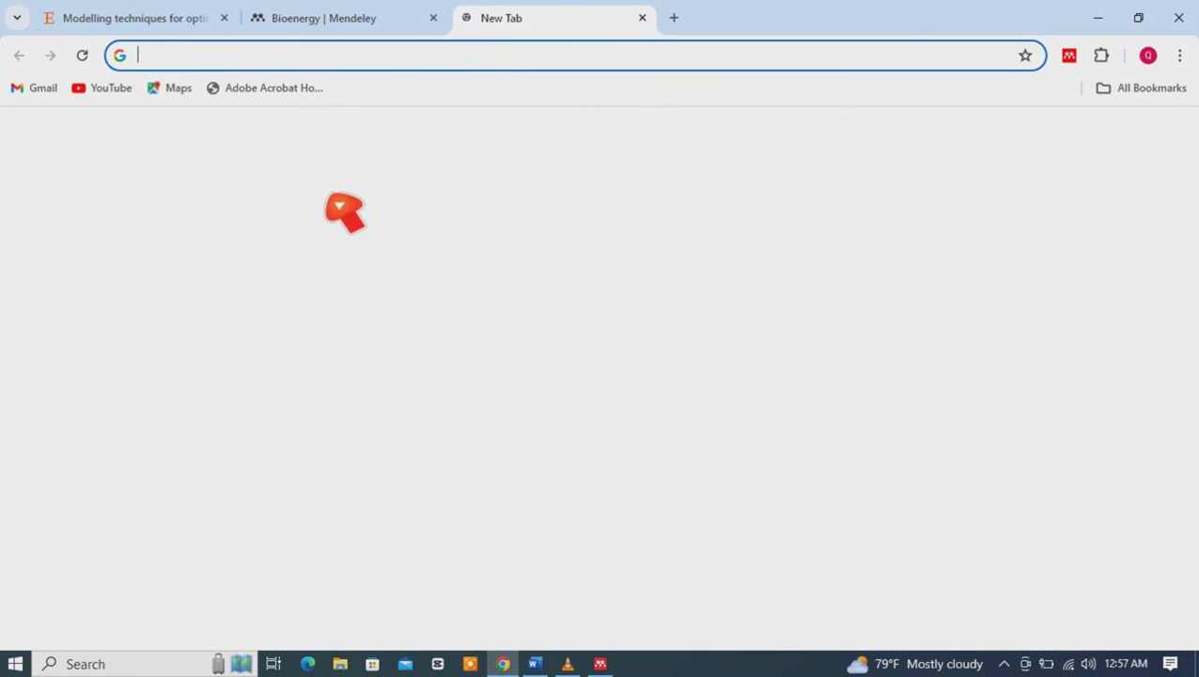
type("y")
key("Return")
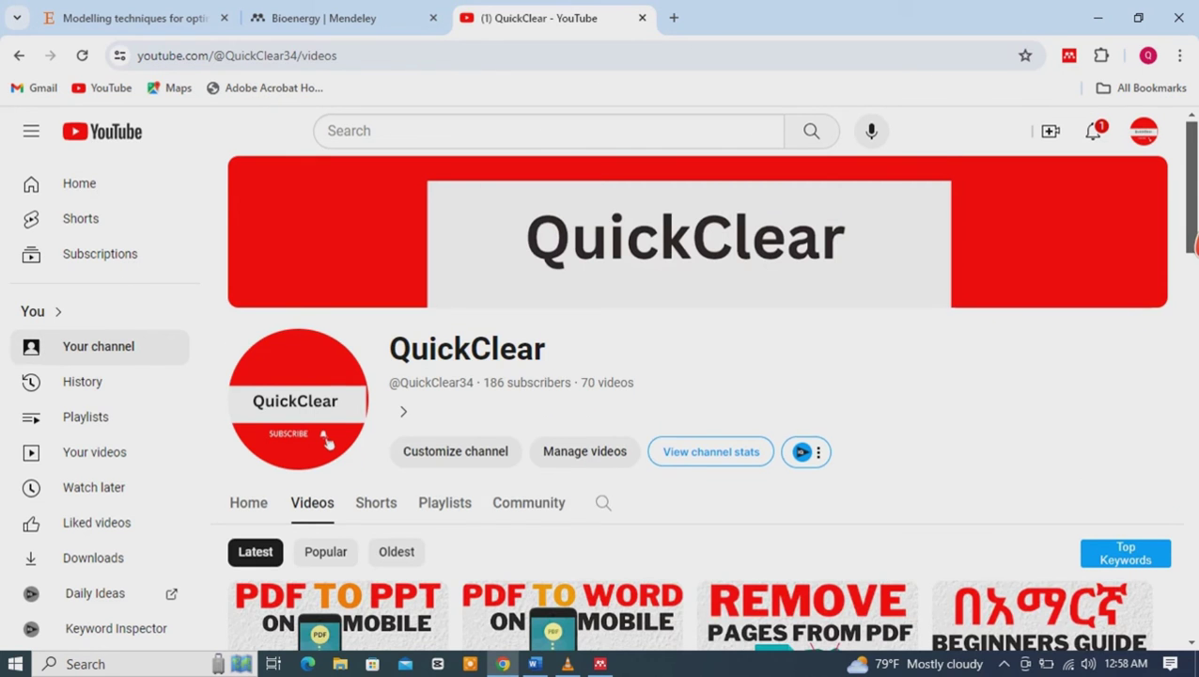
scroll(326, 442, "down", 5)
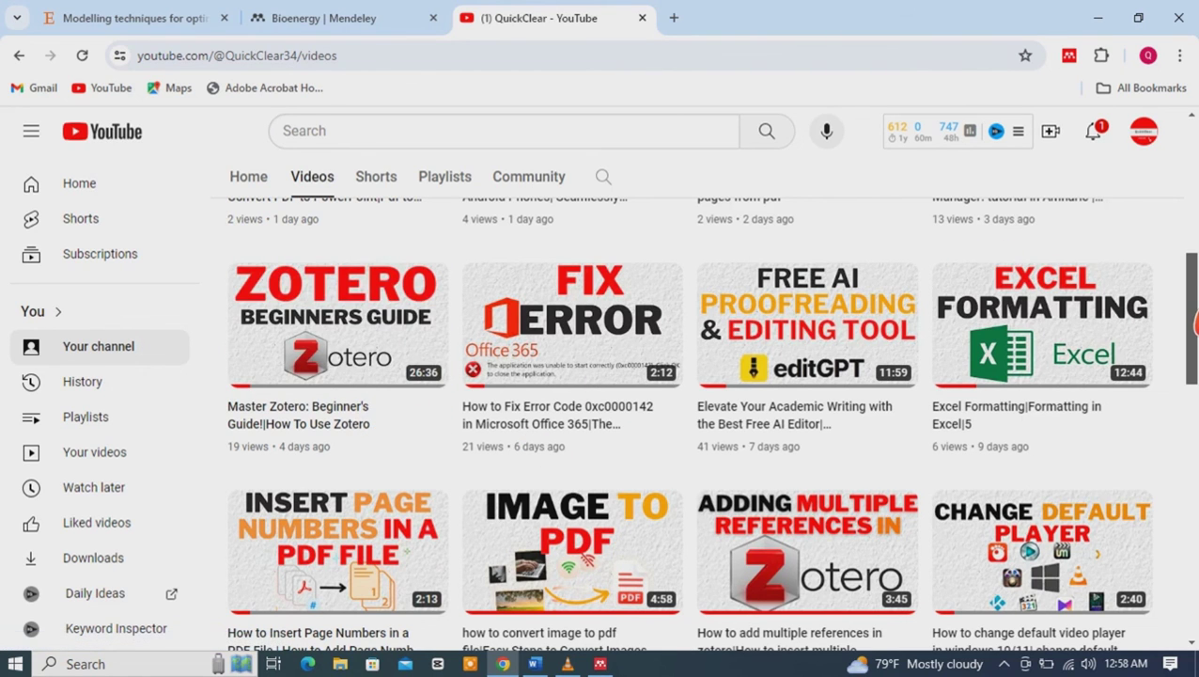
scroll(703, 376, "up", 6)
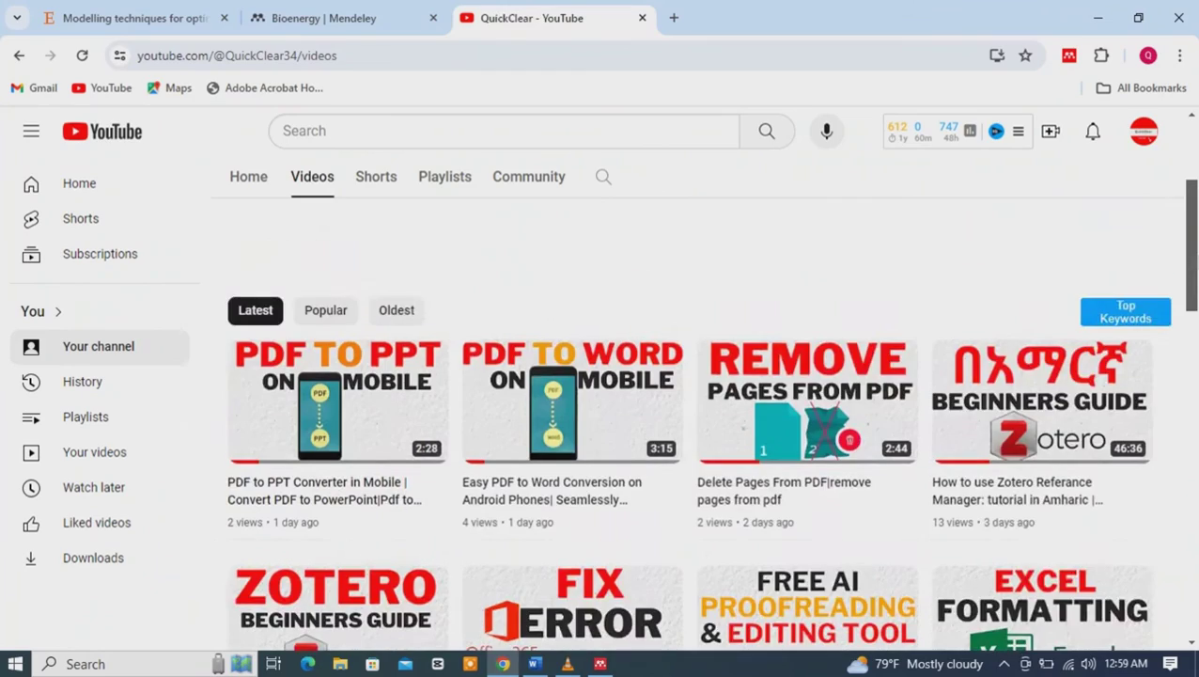
scroll(703, 395, "down", 10)
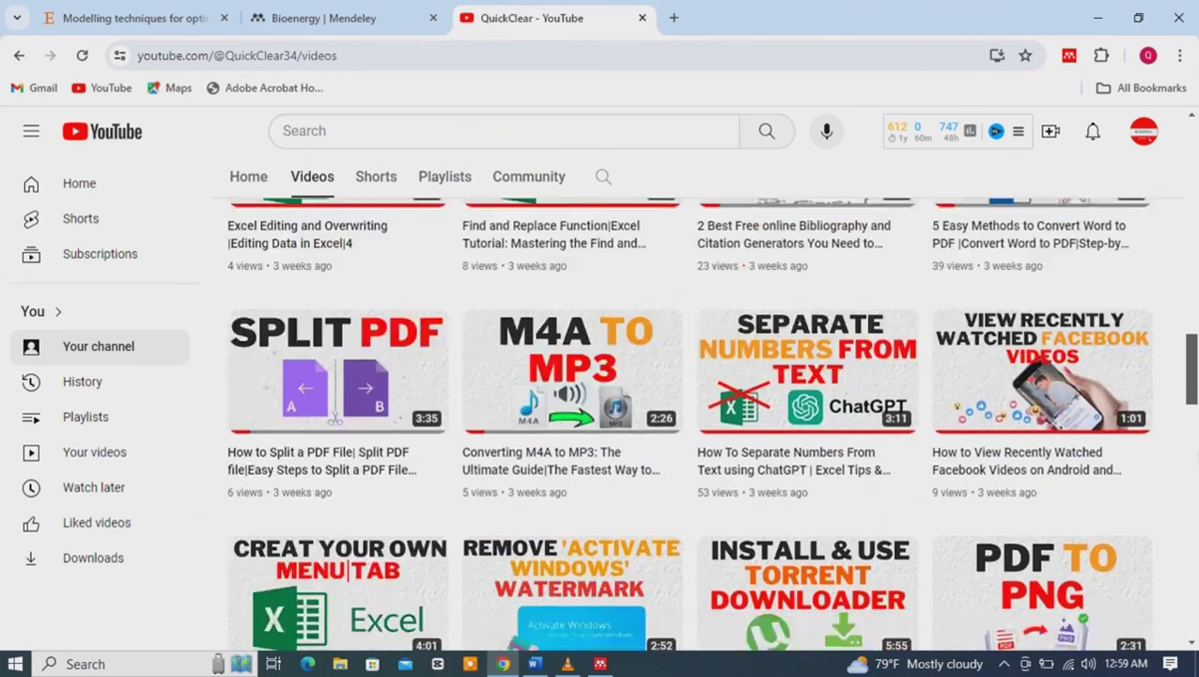